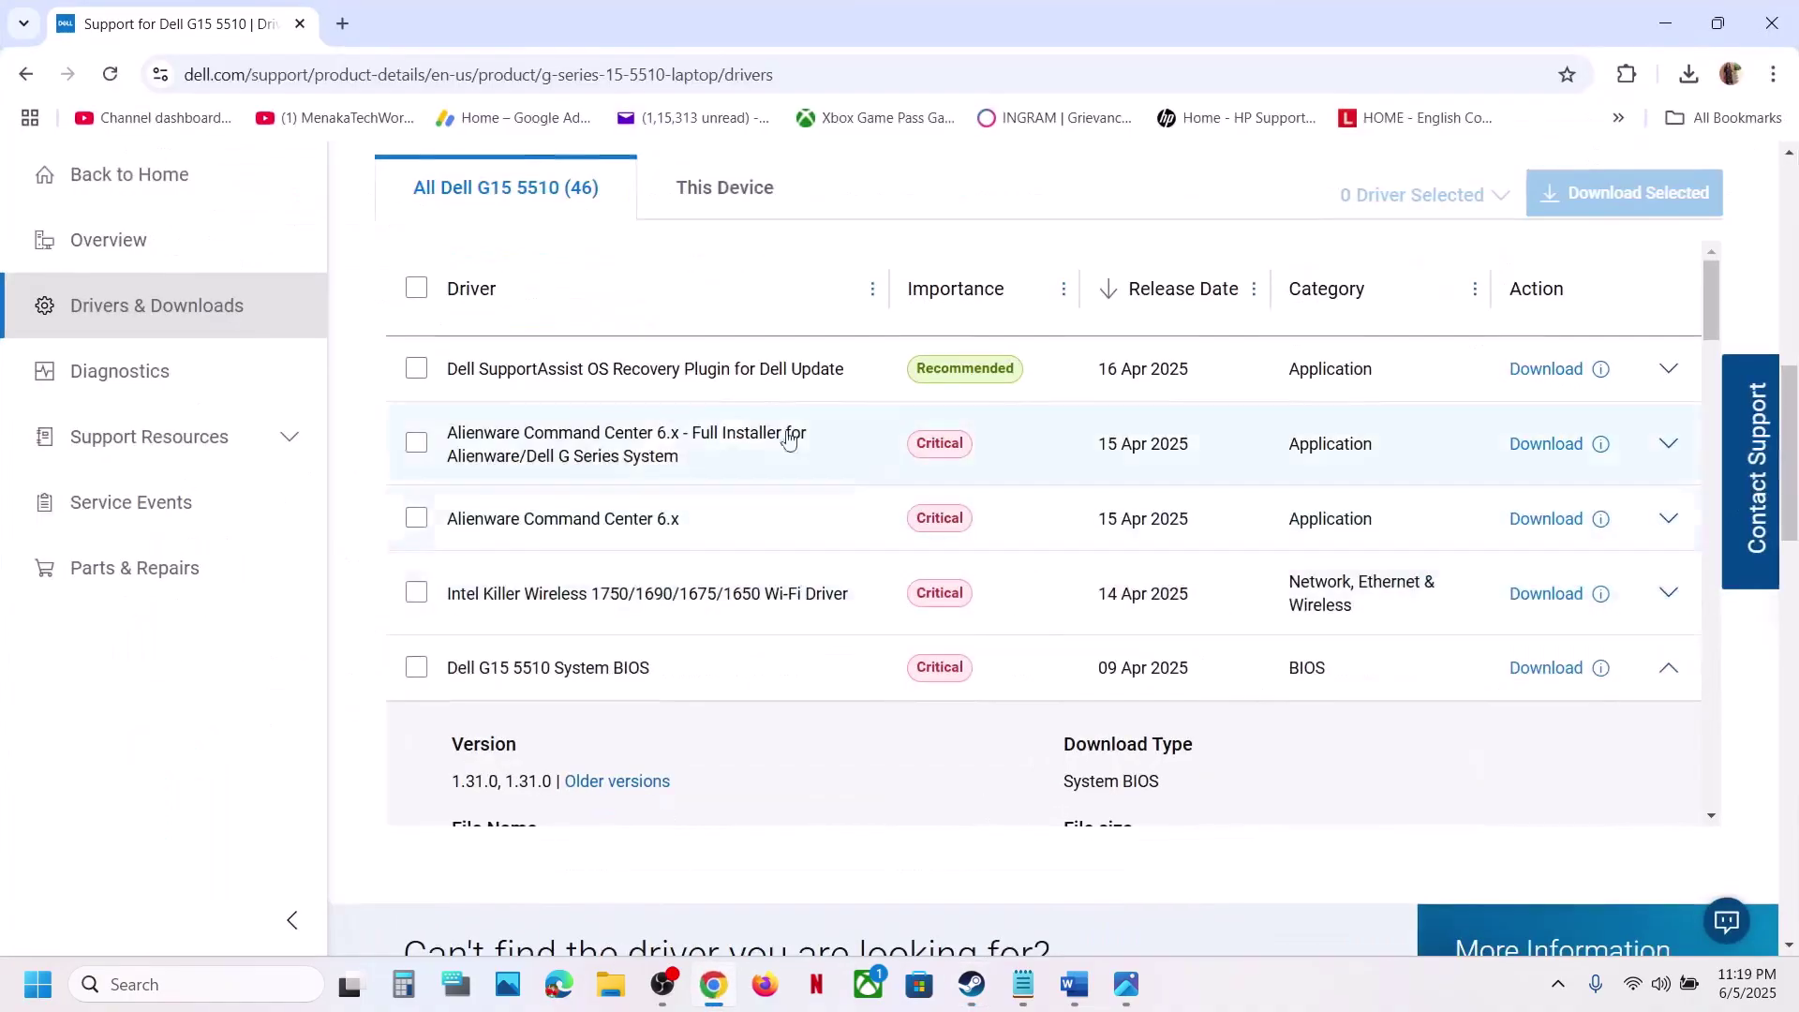
# Step: Examine the Dell G15 5510 Drivers & Downloads page, from the model name and operating system filter to the driver list
pyautogui.scroll(5, 764, 398)
pyautogui.scroll(5, 764, 398)
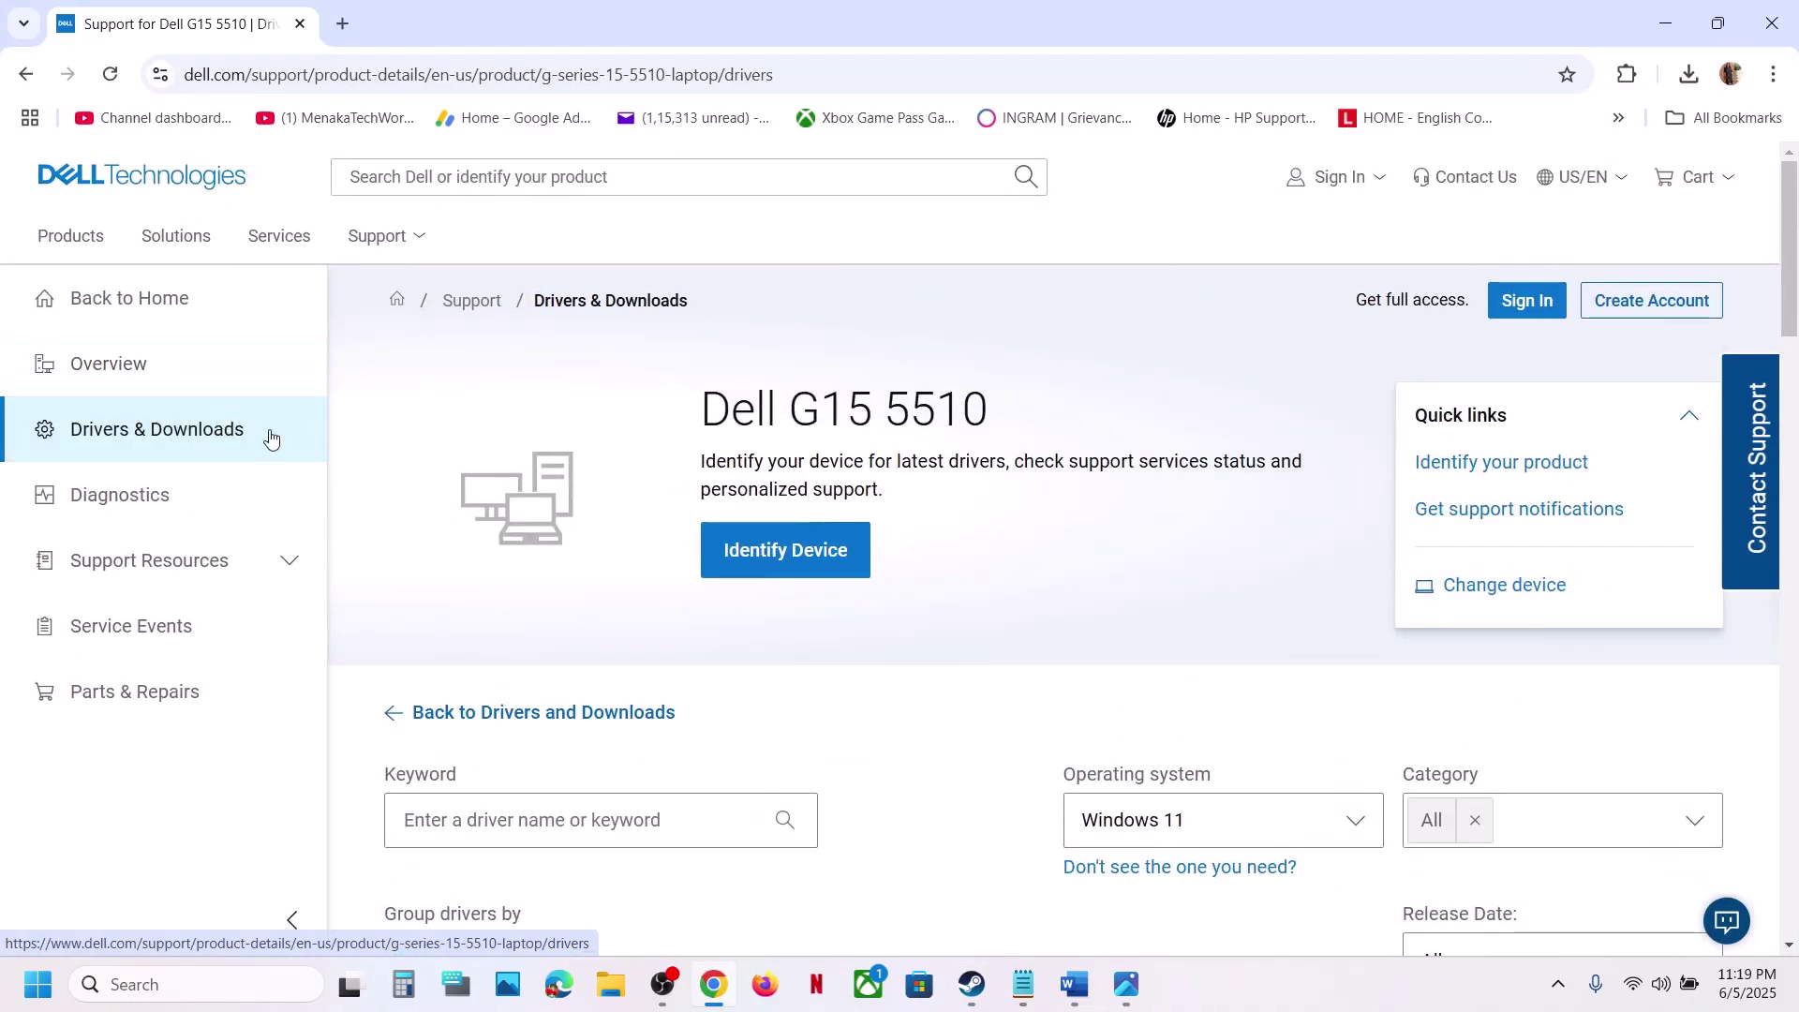
pyautogui.moveTo(703, 409); pyautogui.dragTo(1094, 423)
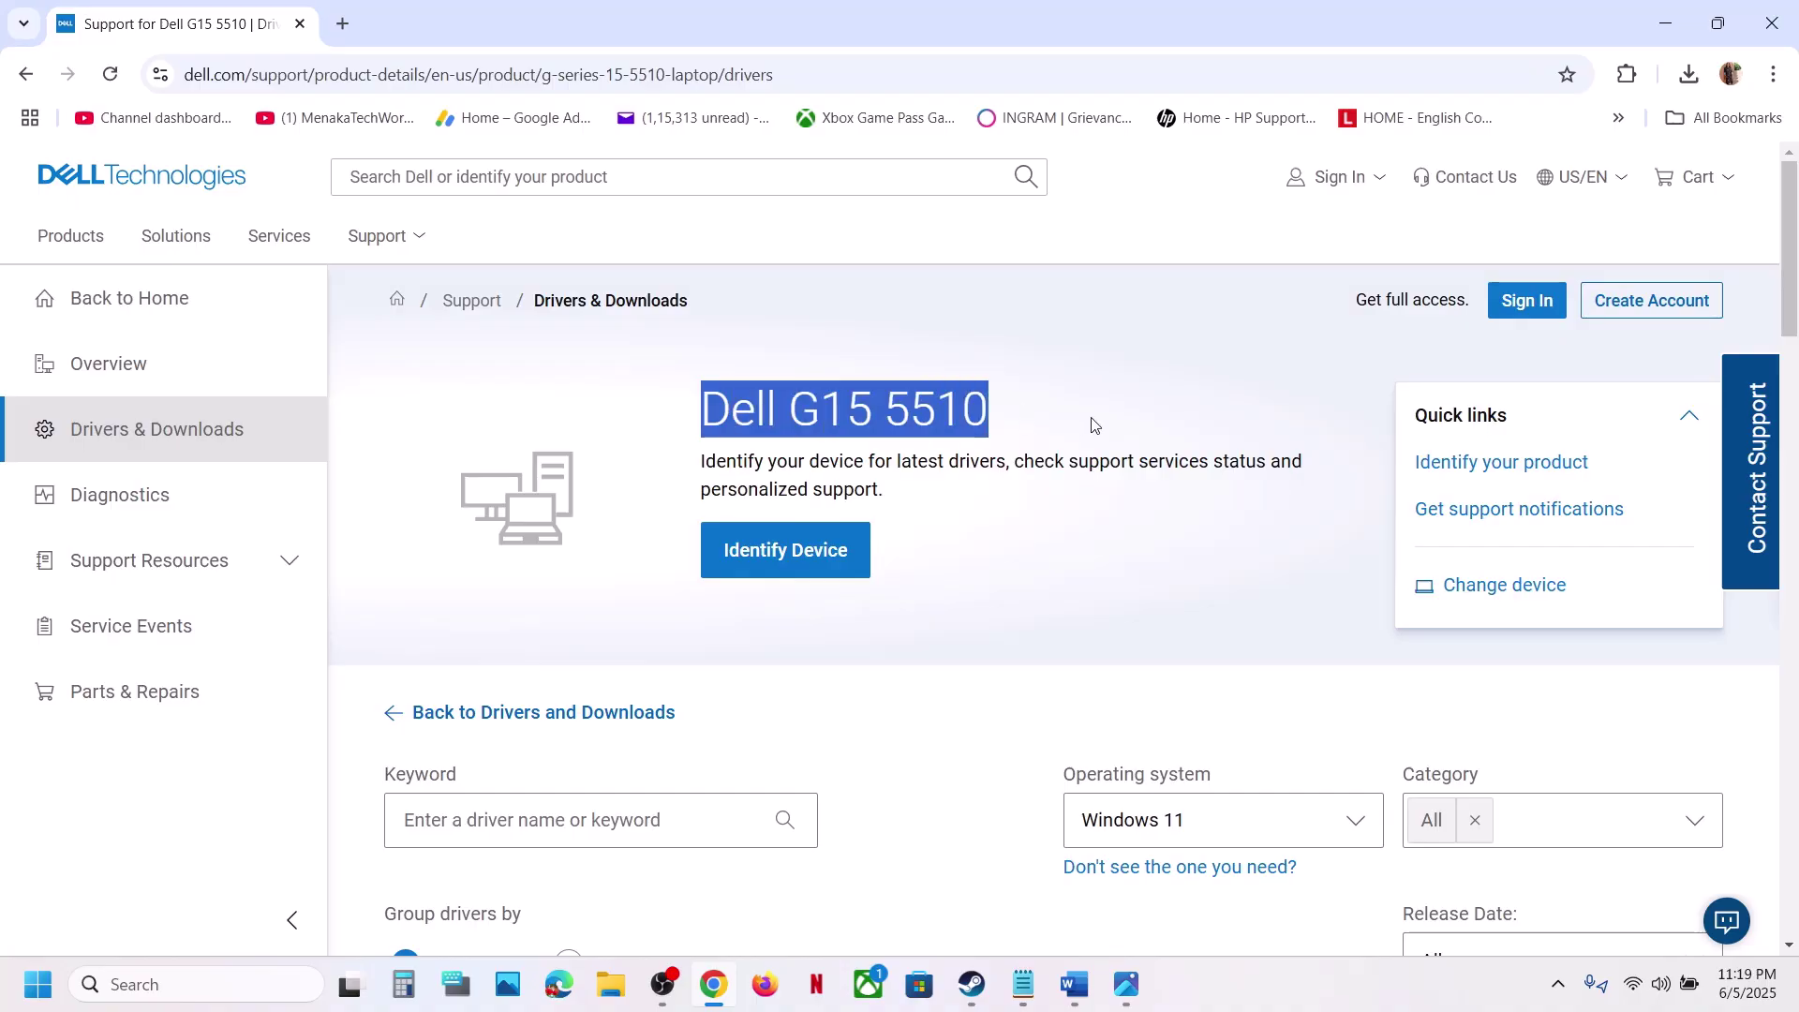
pyautogui.click(820, 386)
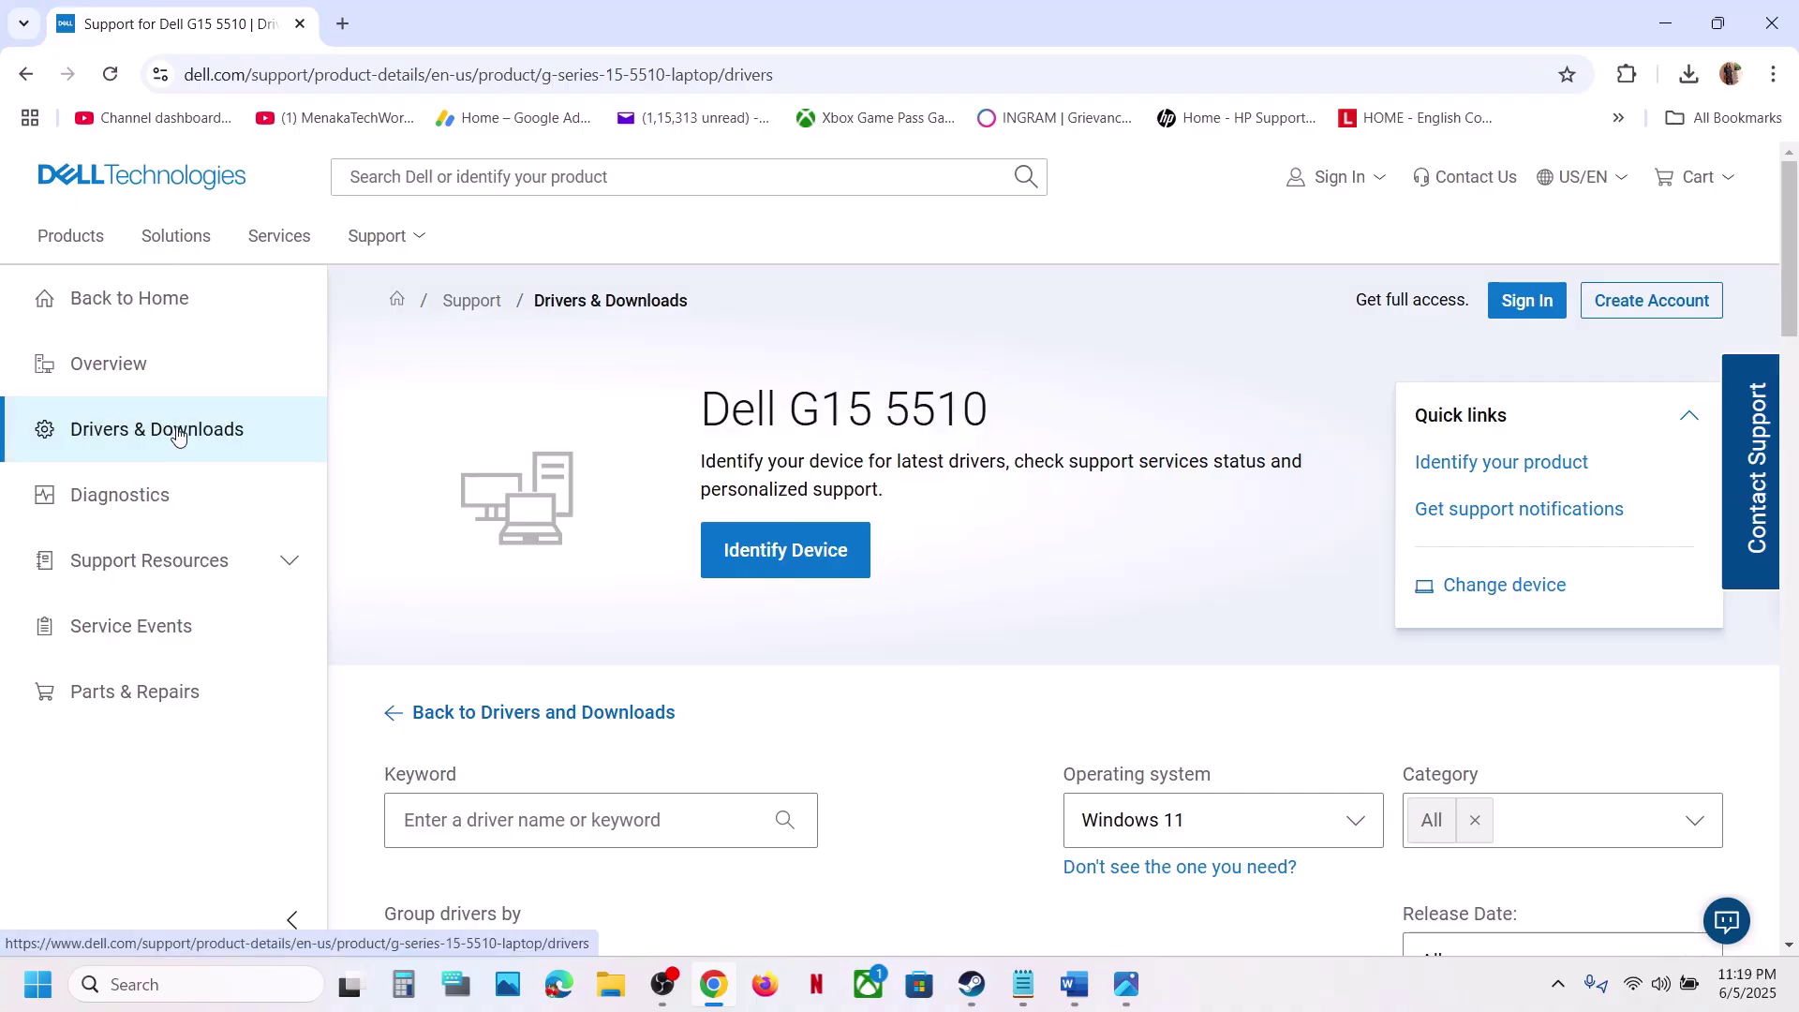
pyautogui.scroll(-4, 744, 543)
pyautogui.scroll(-4, 754, 540)
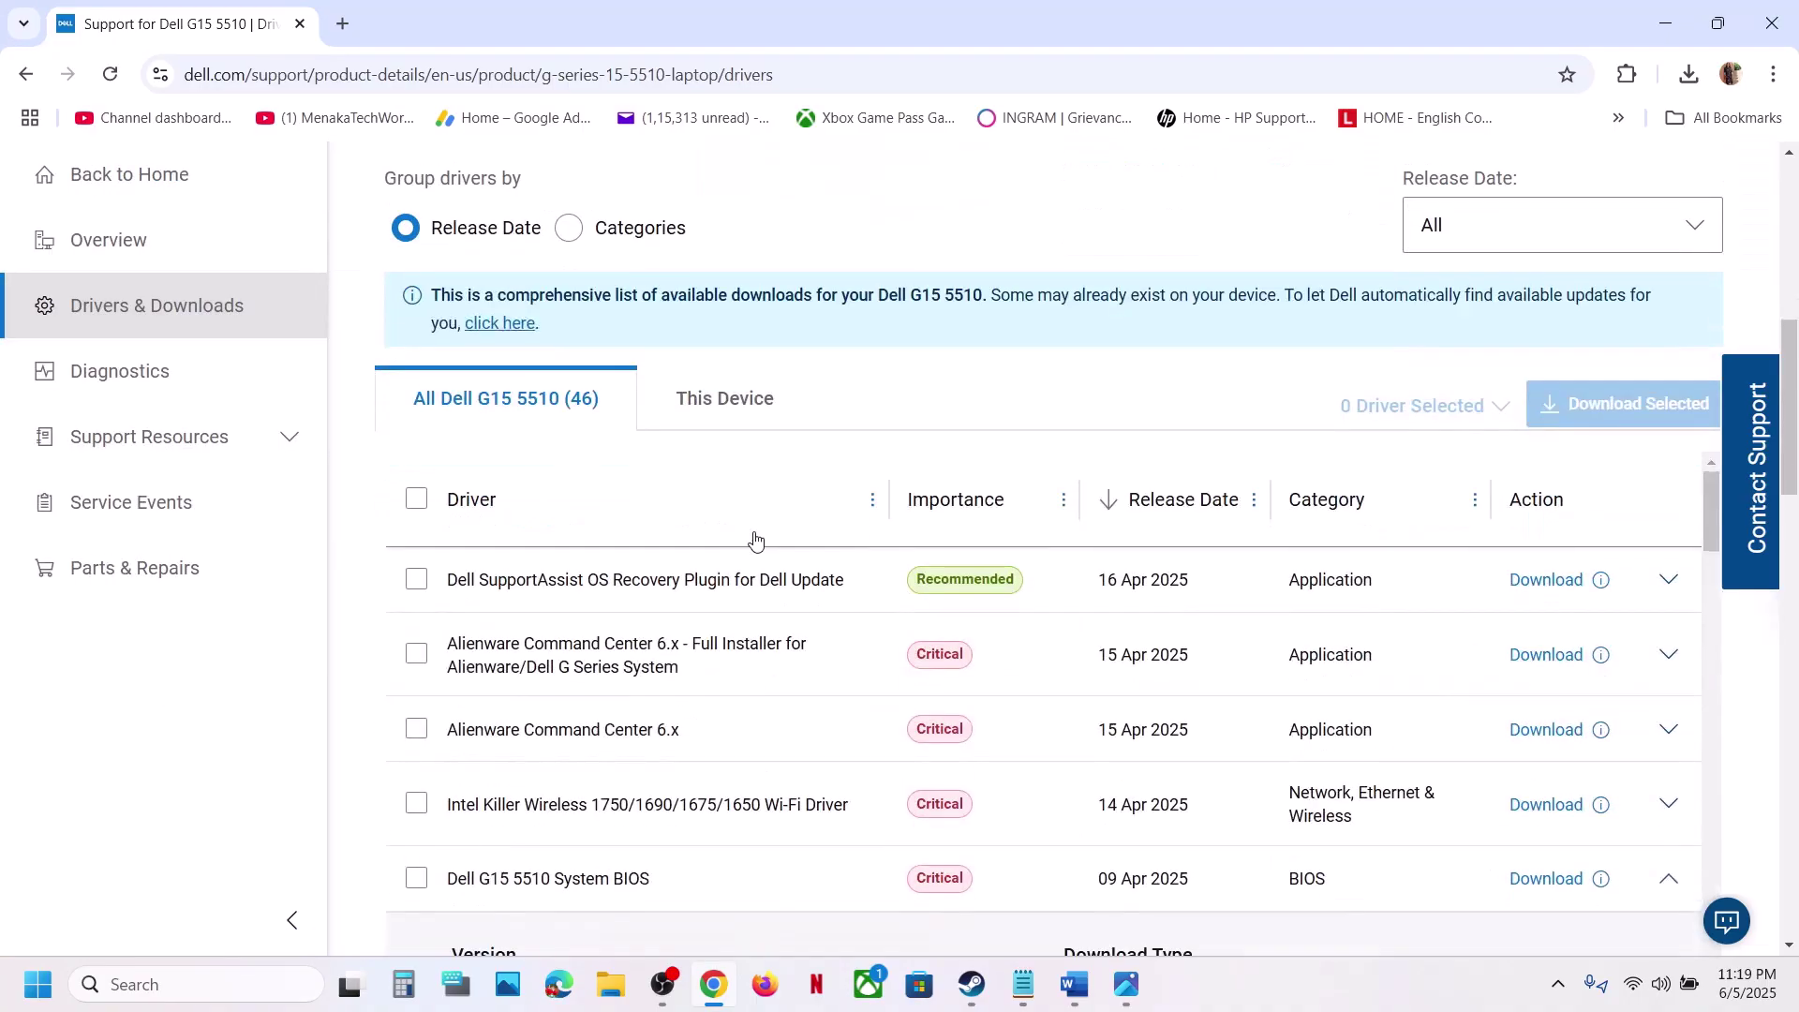
pyautogui.scroll(-1, 750, 534)
pyautogui.scroll(1, 1147, 482)
pyautogui.scroll(8, 1233, 654)
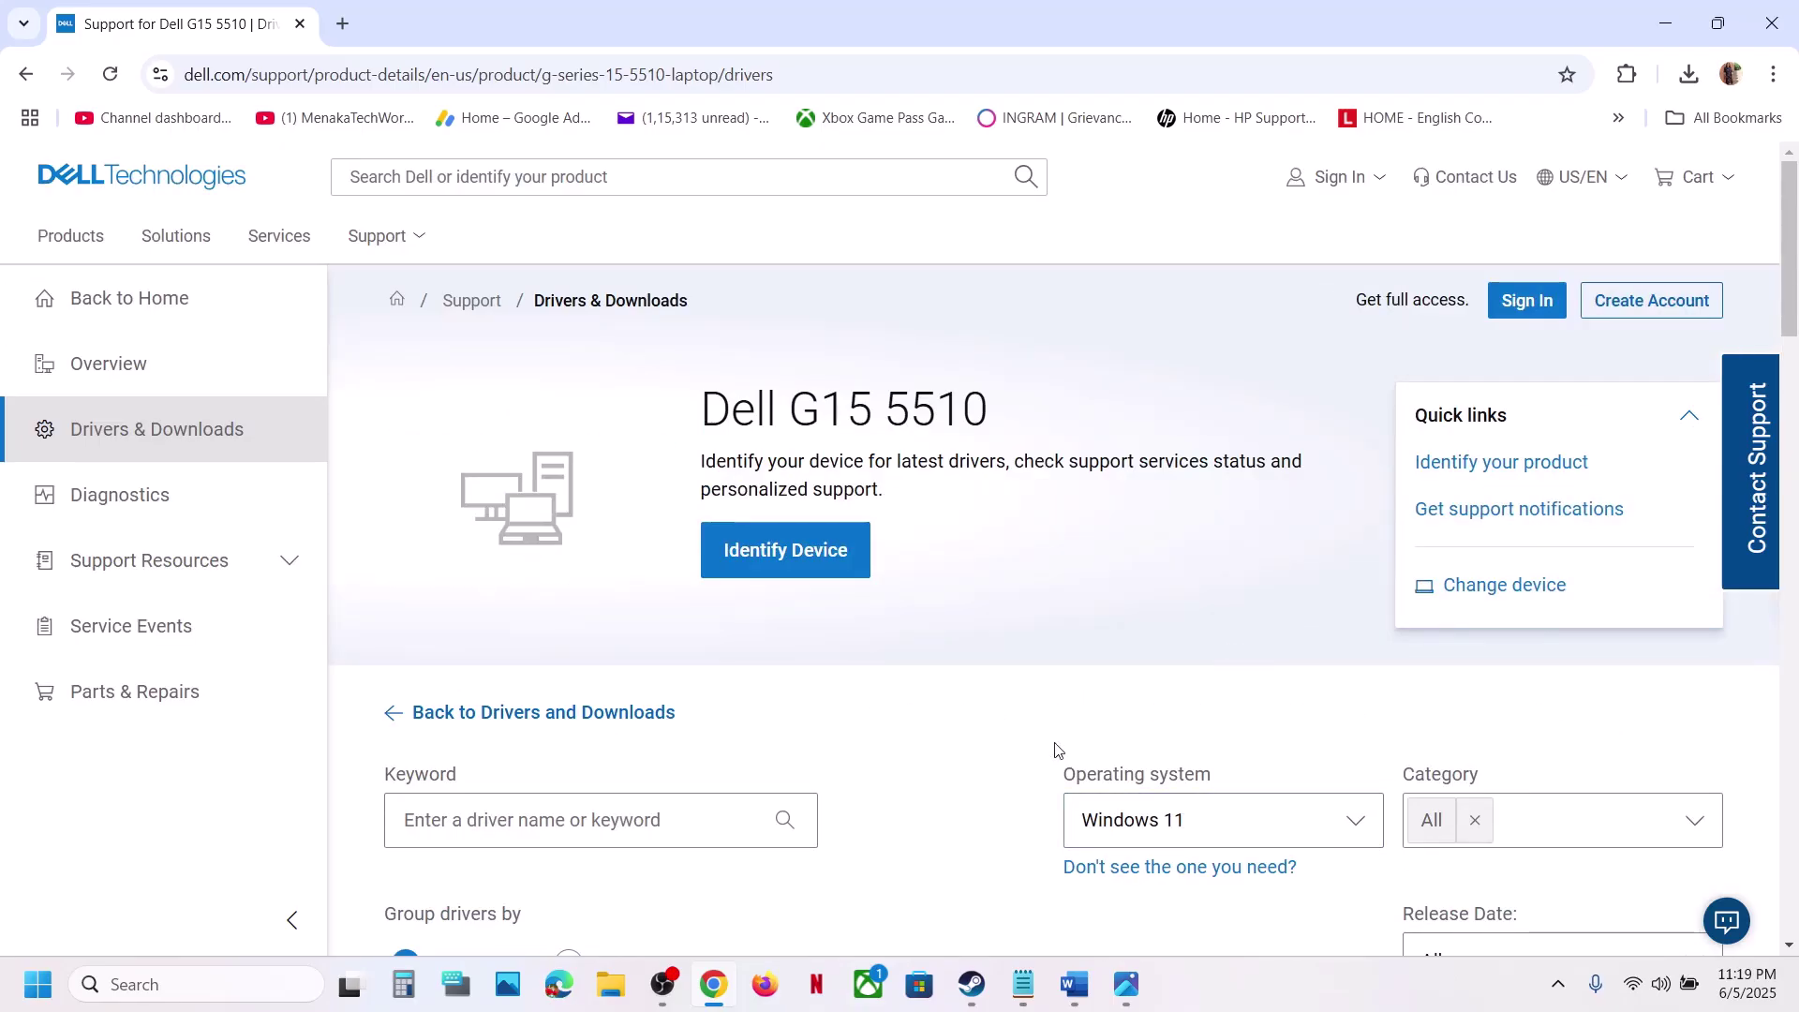
pyautogui.scroll(-6, 1034, 747)
pyautogui.scroll(-5, 1035, 747)
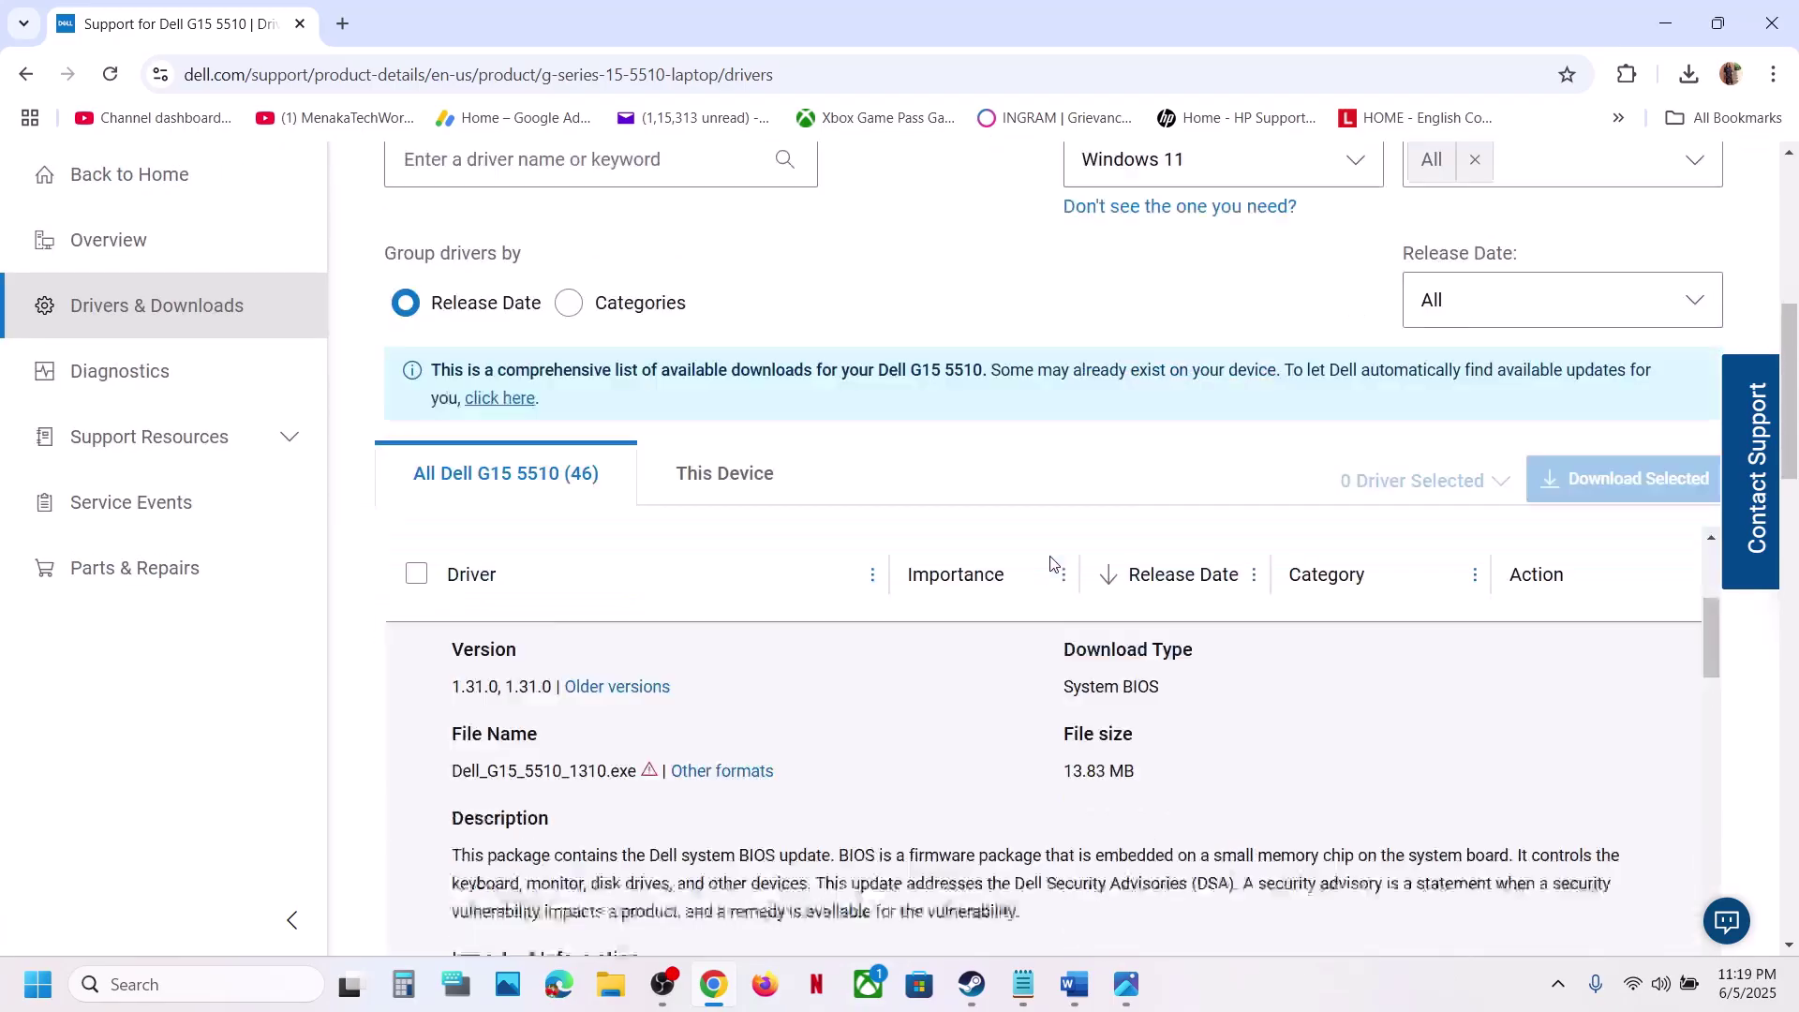
# Step: Download the Dell G15 5510 System BIOS update from the driver list and check its download progress
pyautogui.scroll(3, 937, 543)
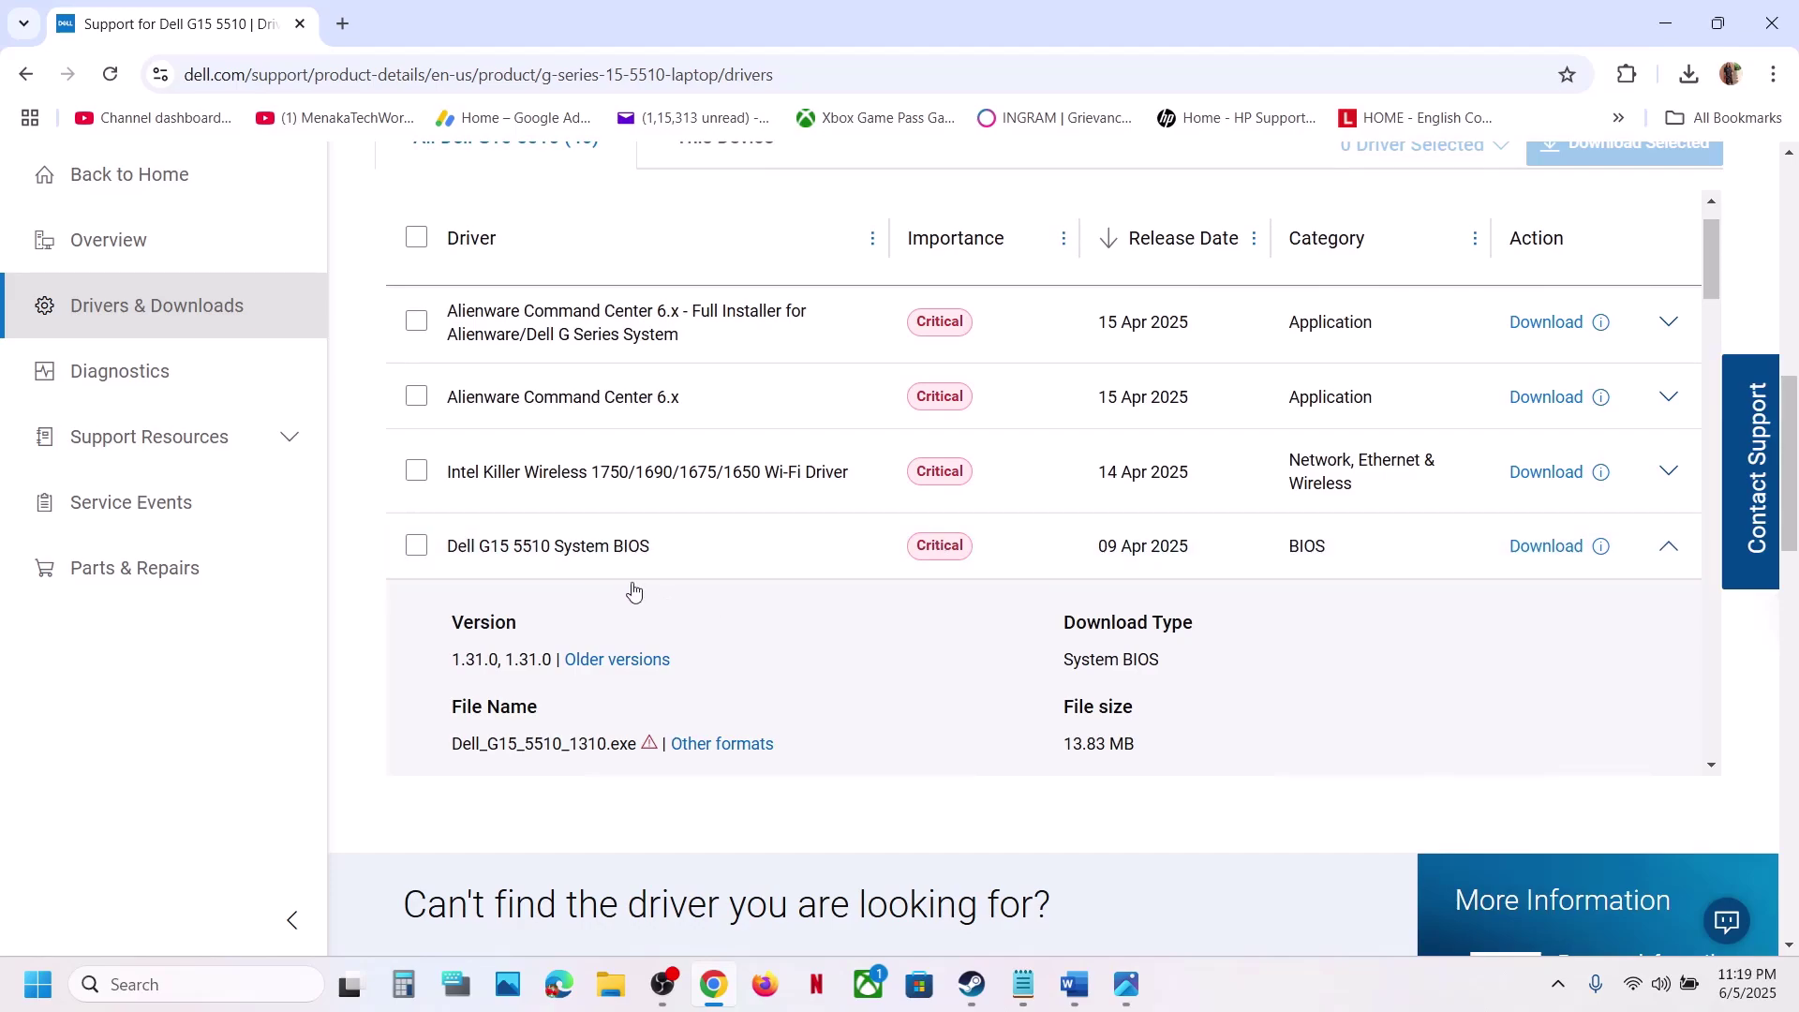
pyautogui.click(1566, 549)
pyautogui.click(1698, 78)
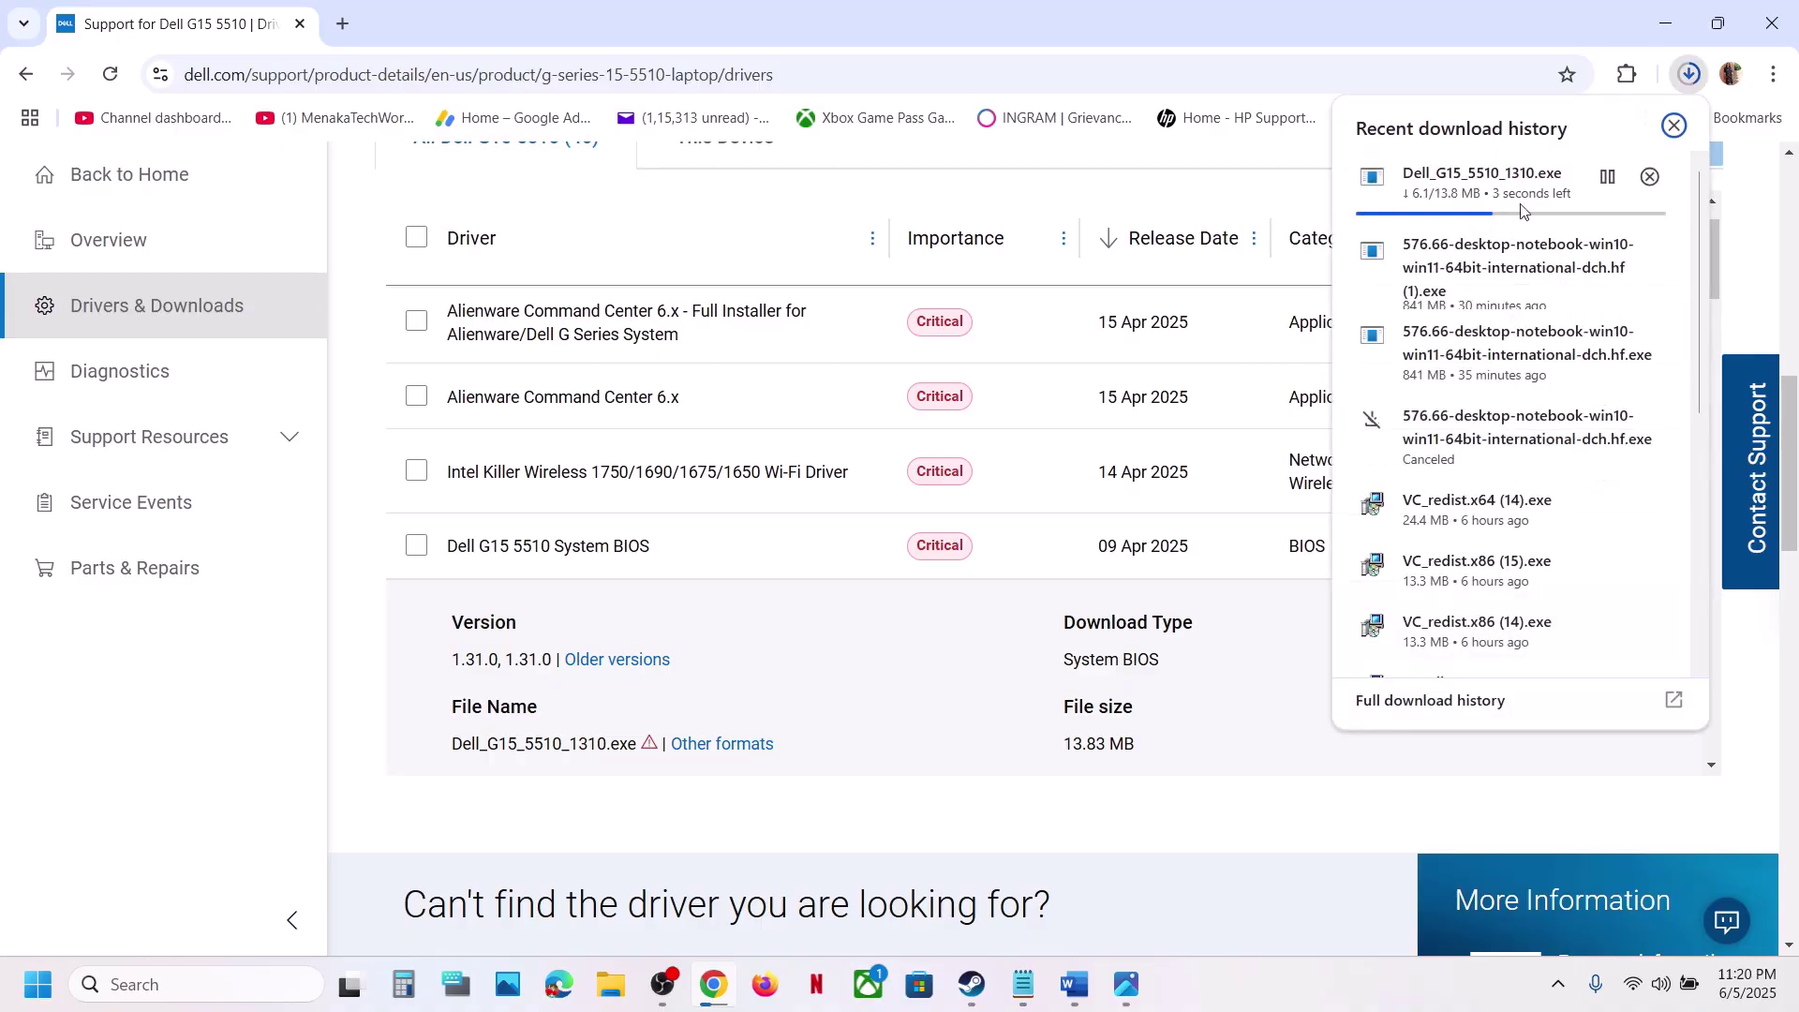
# Step: Dismiss the download history and check the laptop's battery charge status in the quick settings
pyautogui.click(1269, 937)
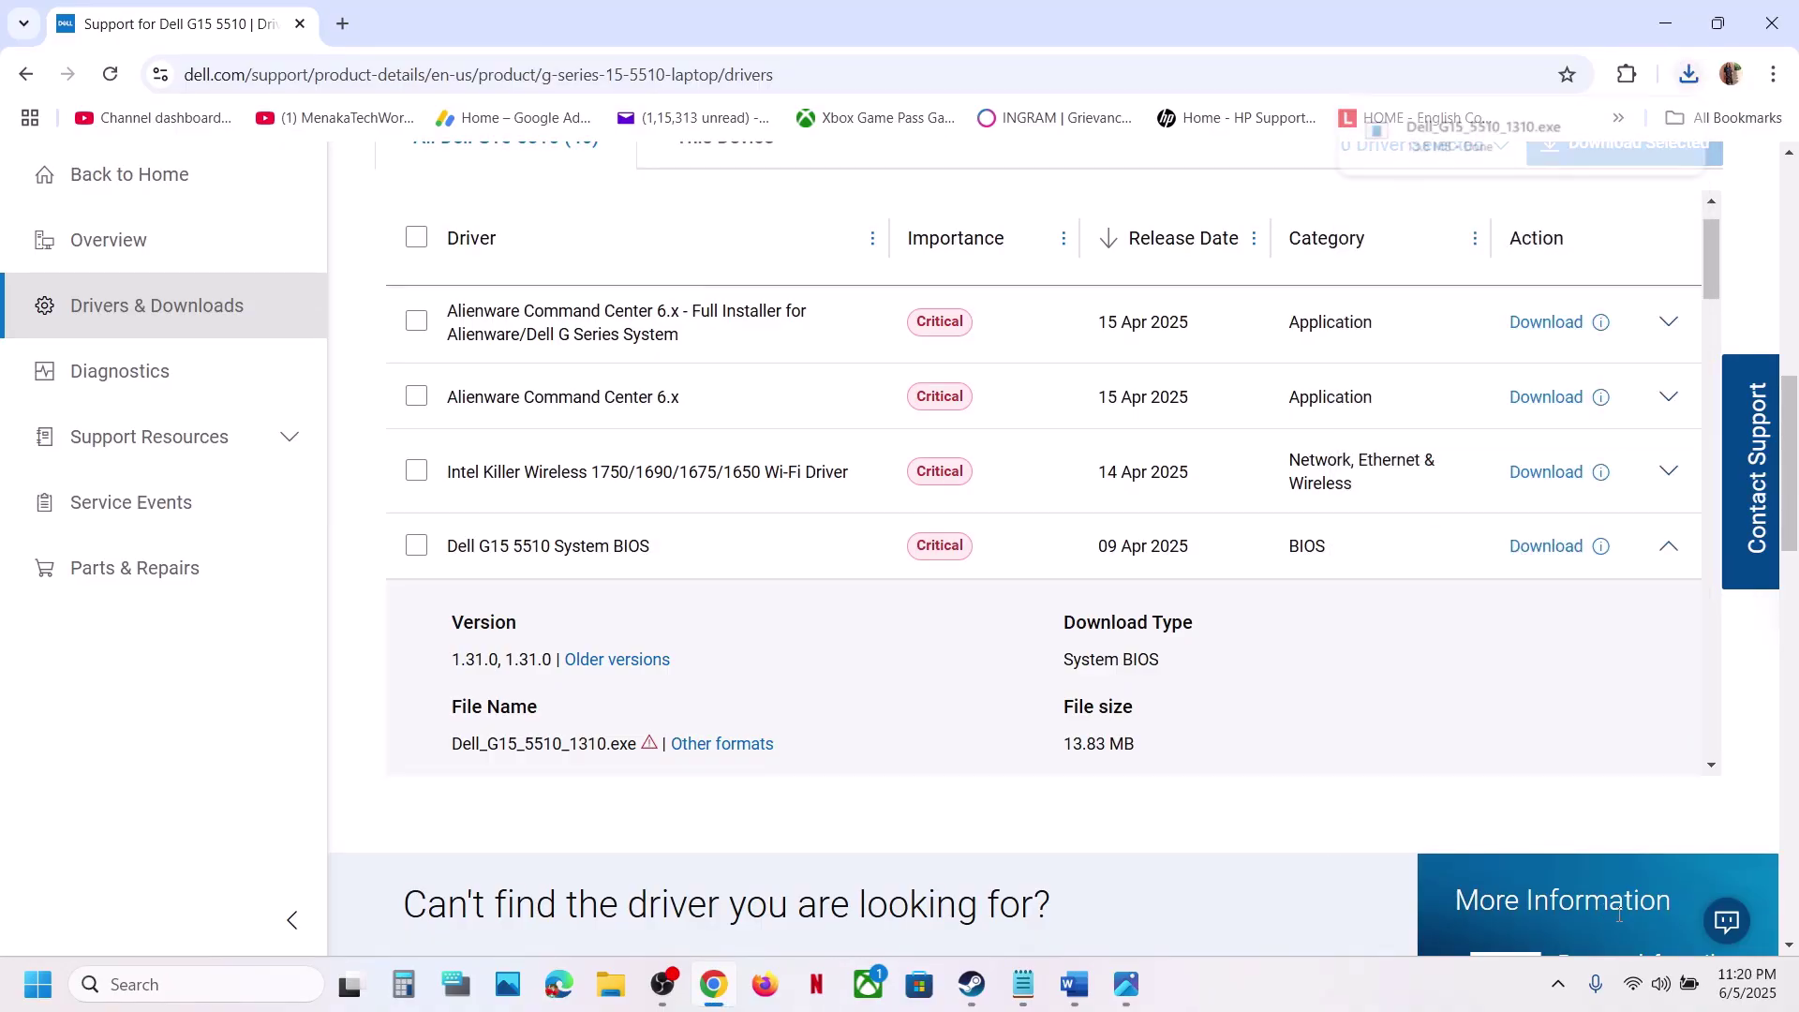
pyautogui.click(1689, 981)
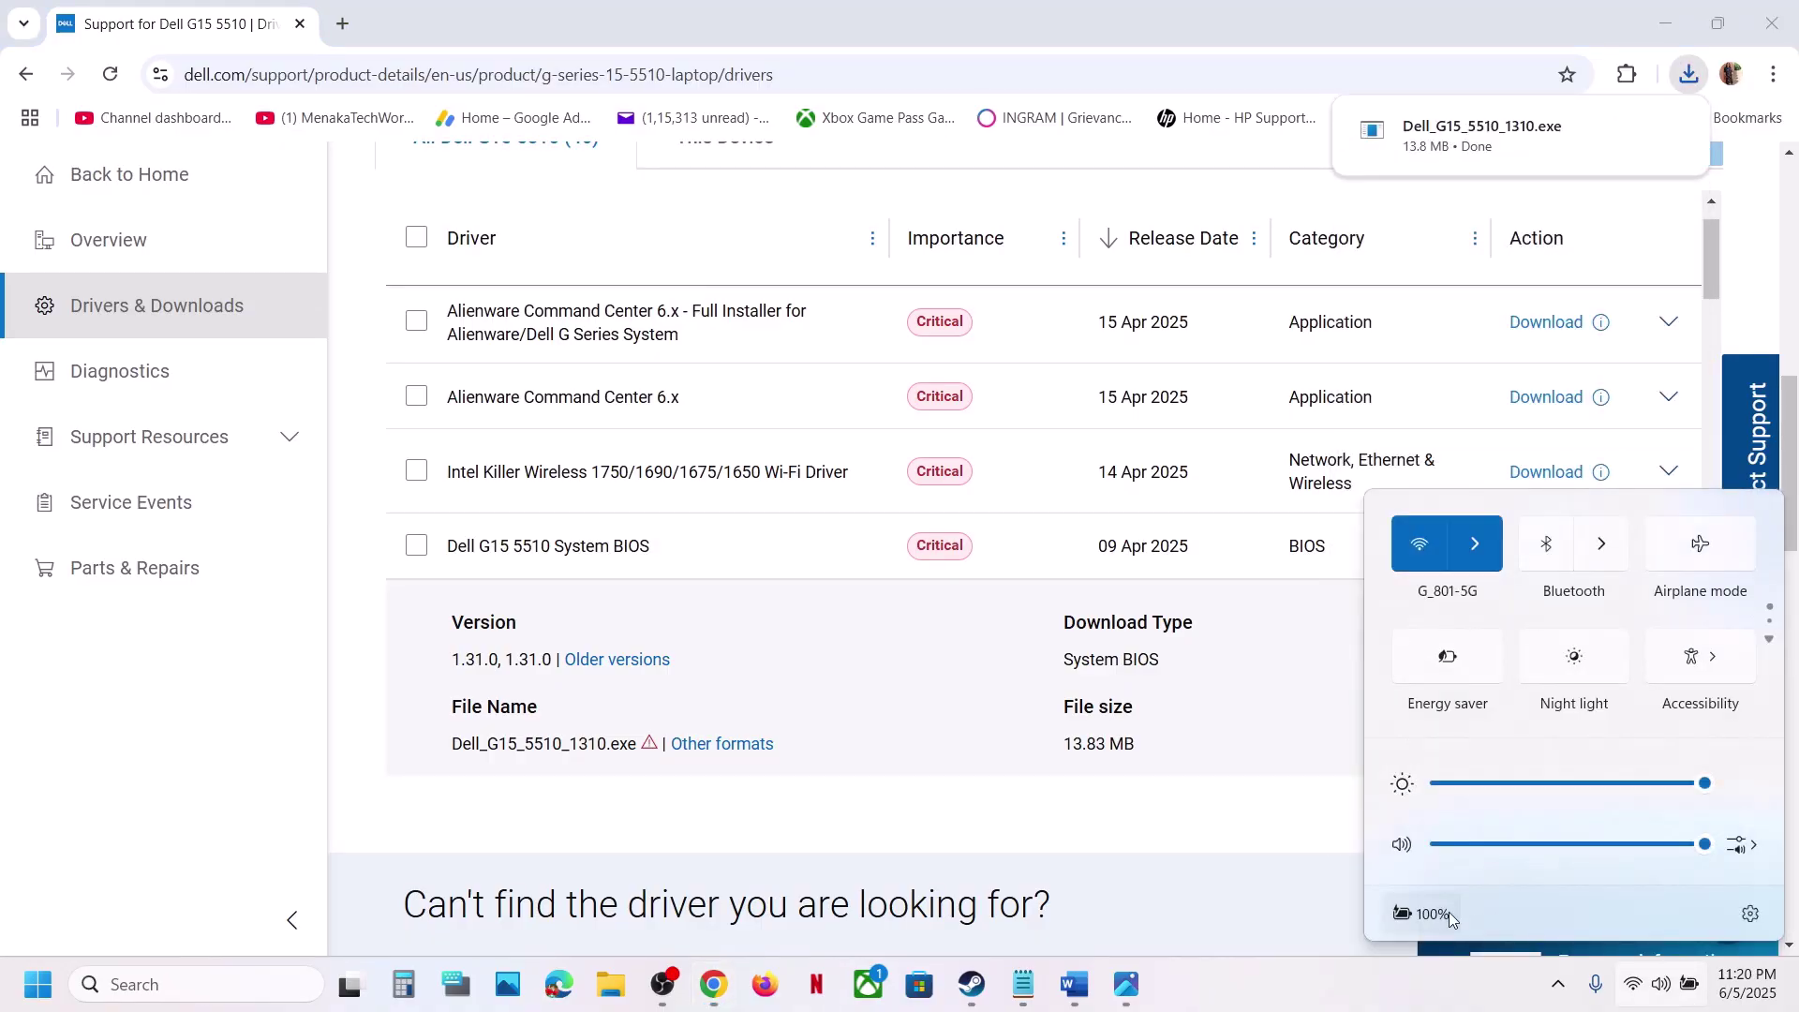
pyautogui.moveTo(1403, 921)
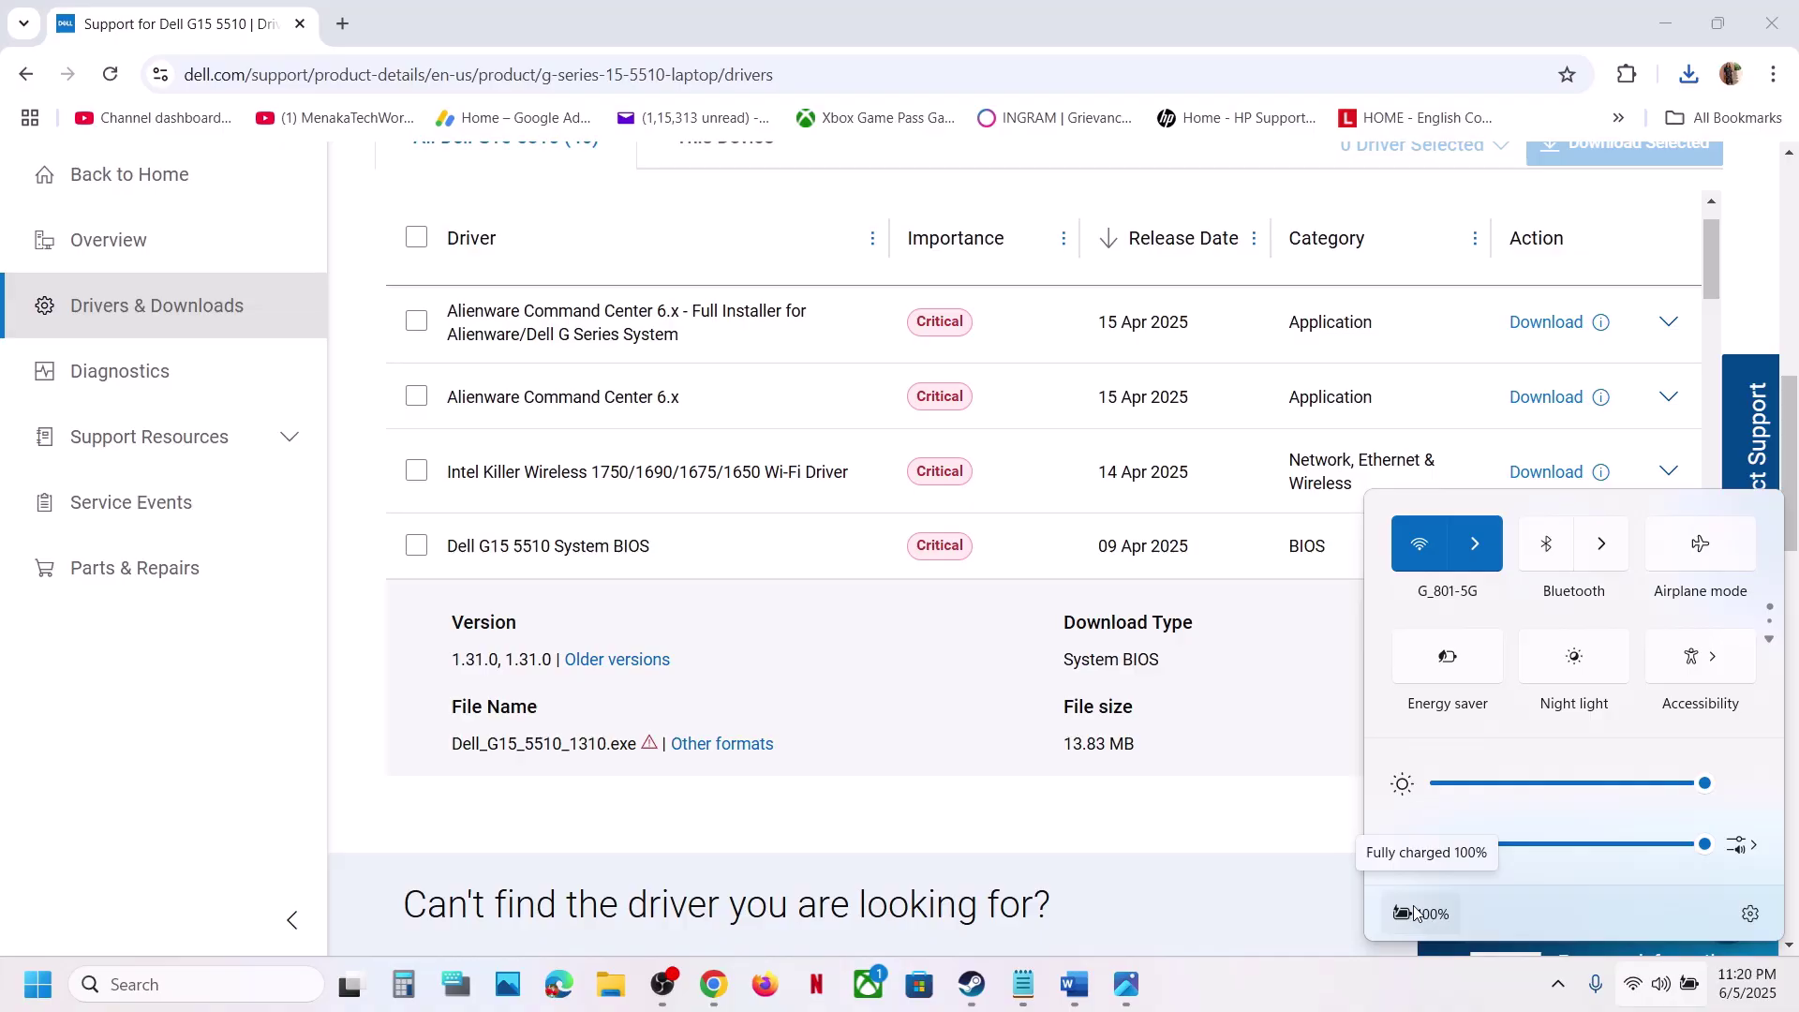
# Step: Switch to the Word notes and read Step 2 on clean graphics driver installation, highlighting the NVIDIA and AMD links
pyautogui.click(971, 984)
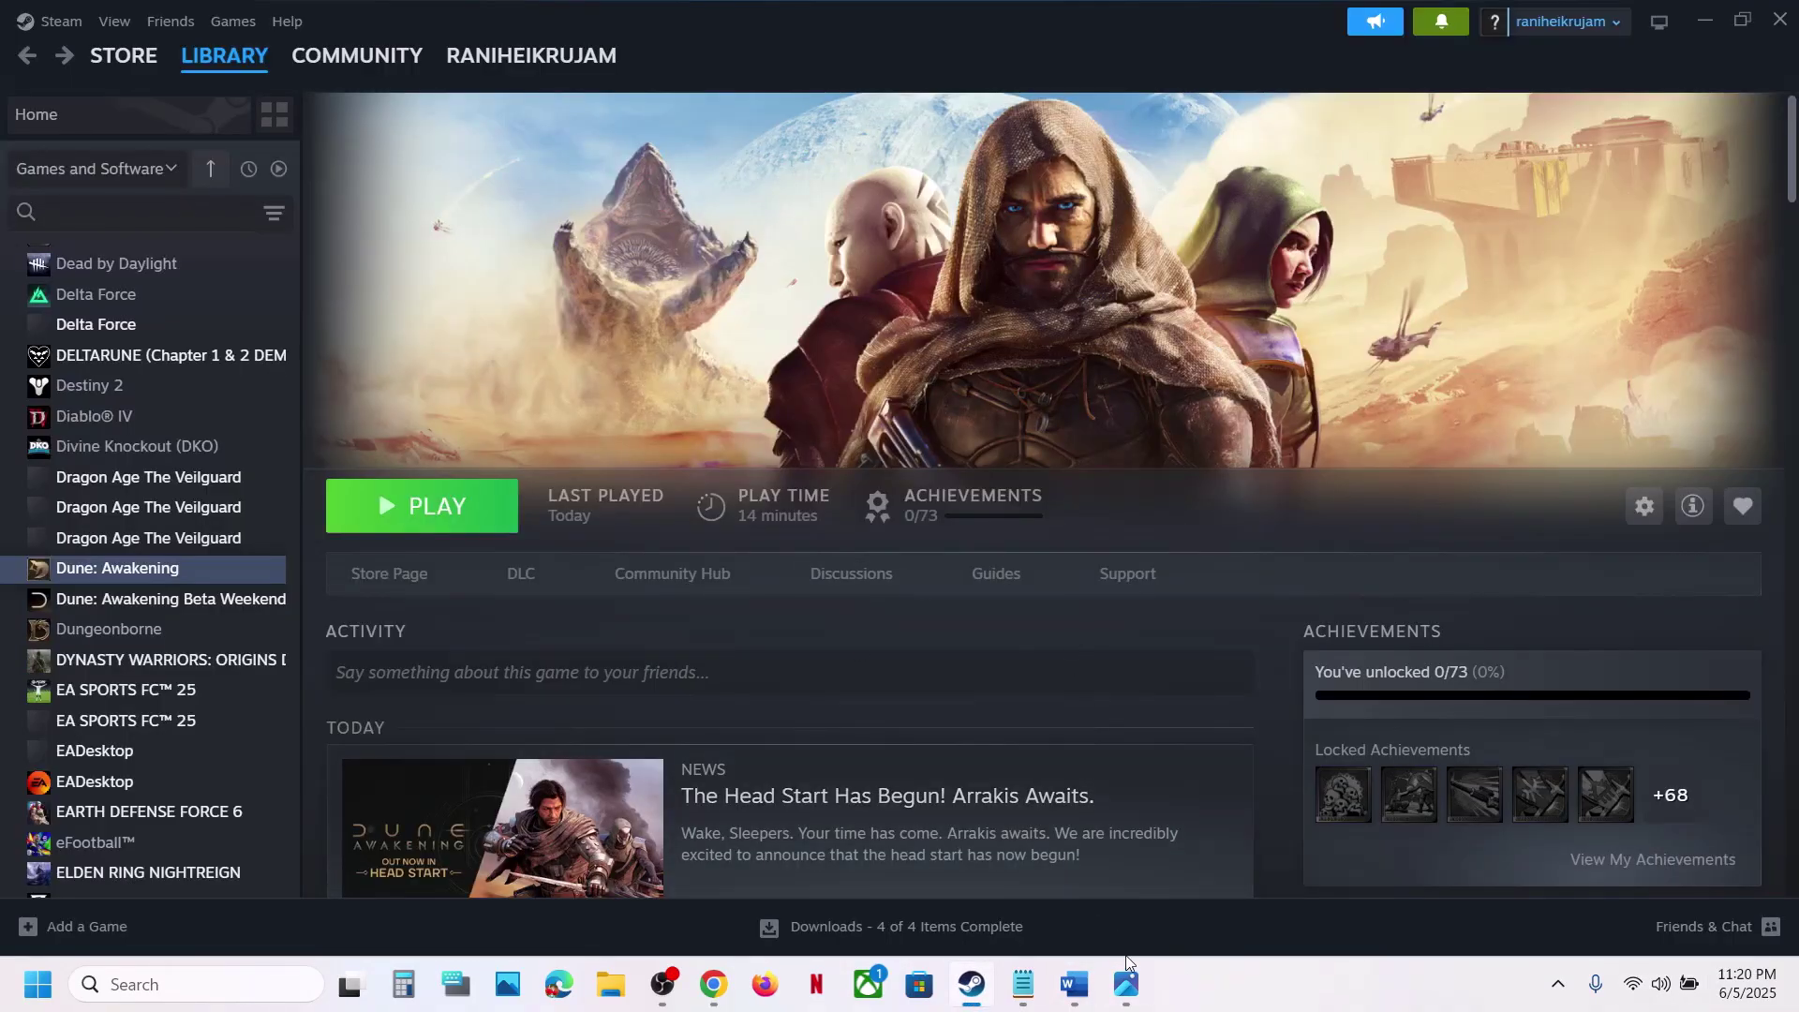
pyautogui.click(1087, 990)
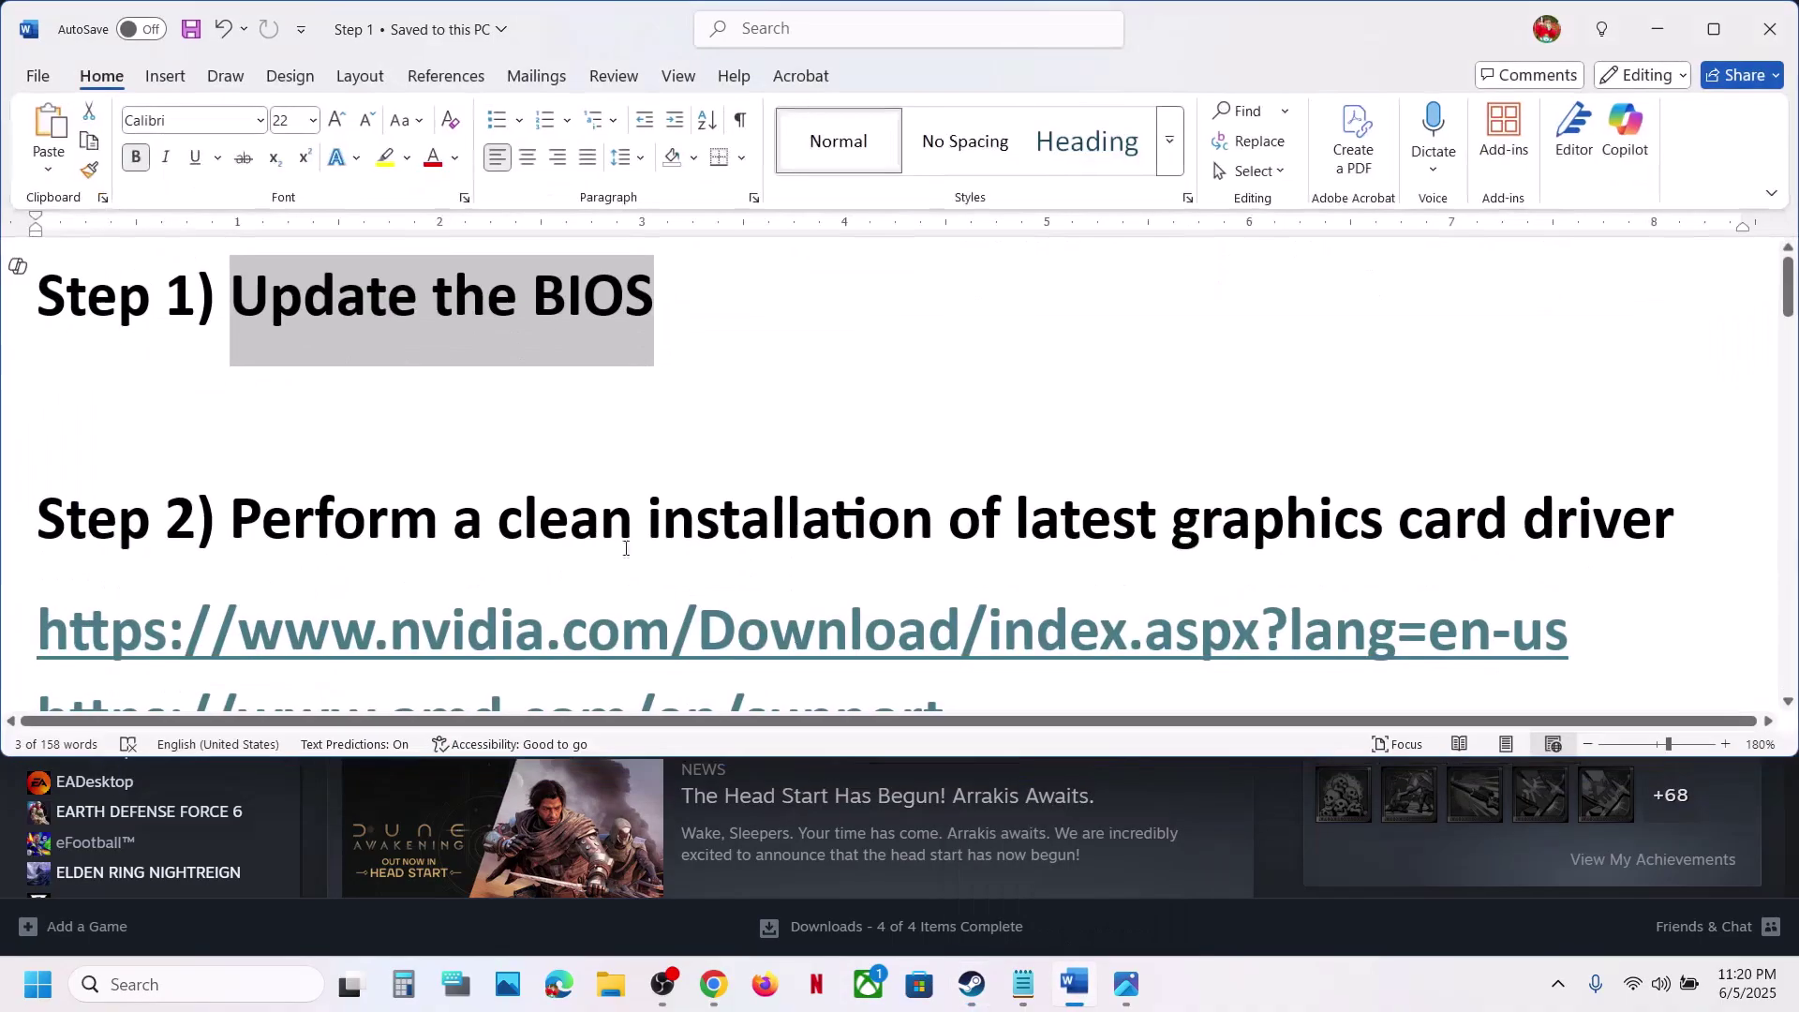
pyautogui.moveTo(241, 525); pyautogui.dragTo(1291, 481)
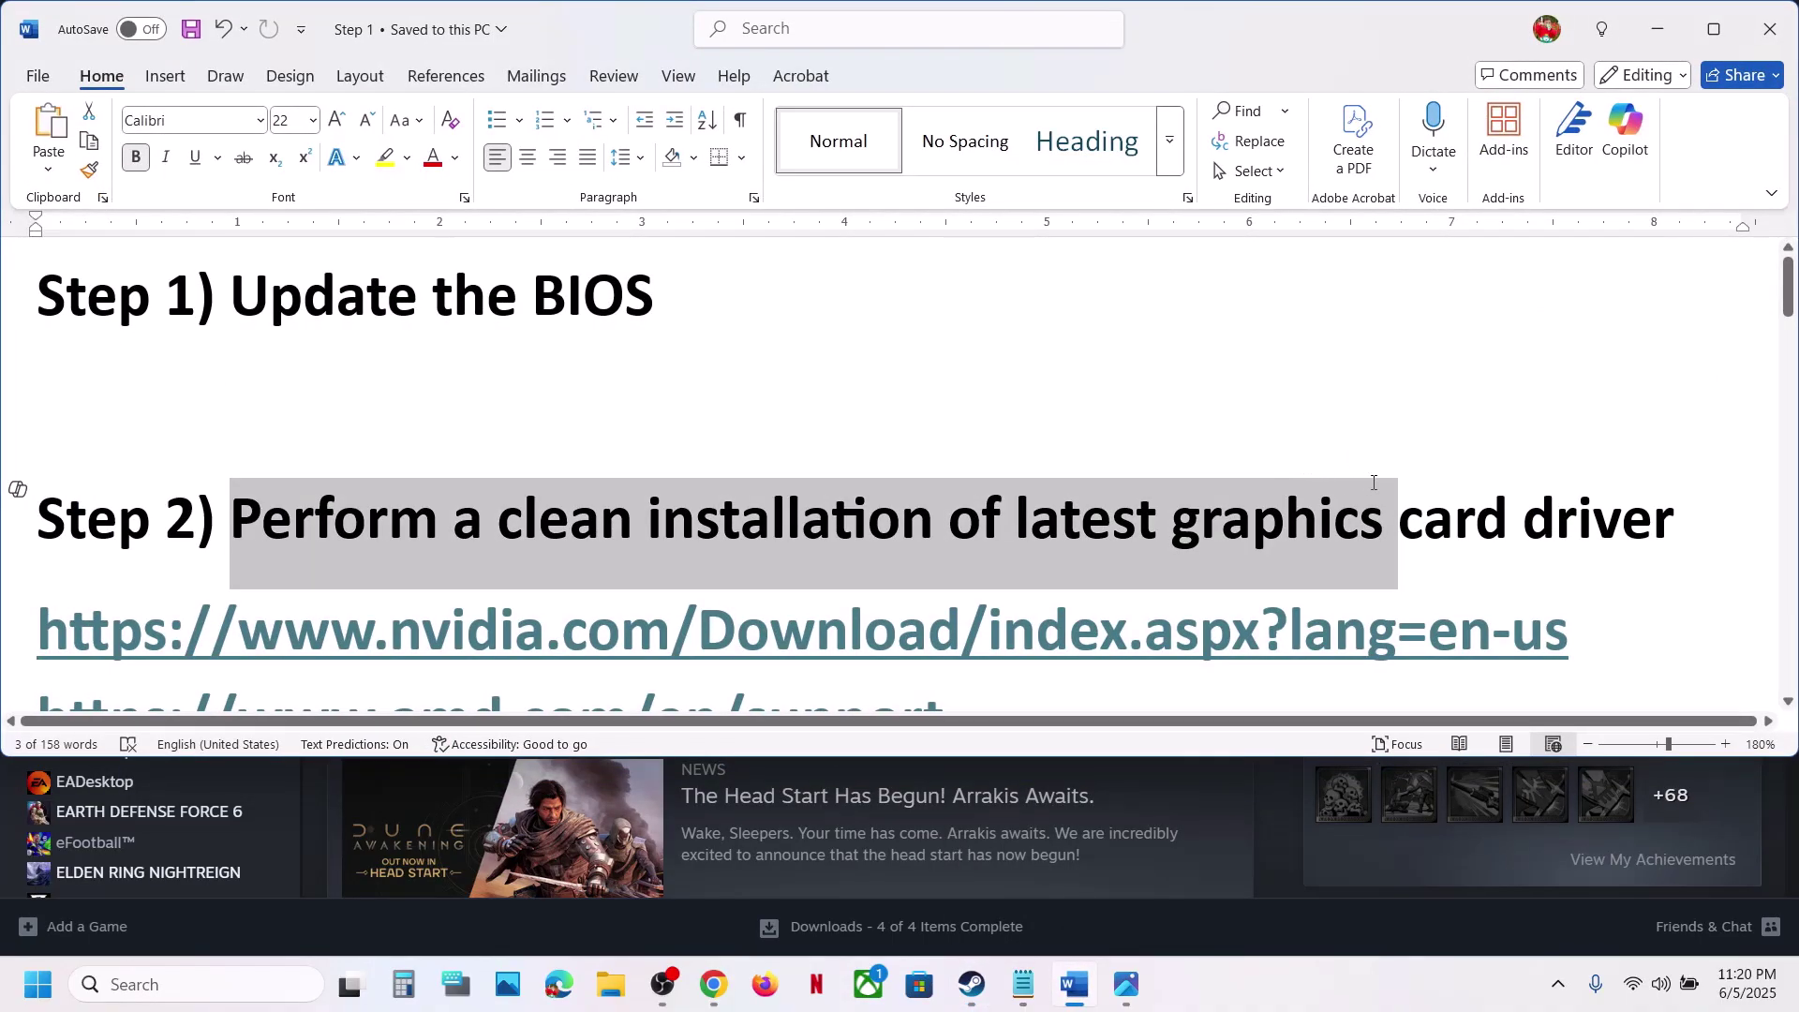
pyautogui.scroll(-2, 1374, 483)
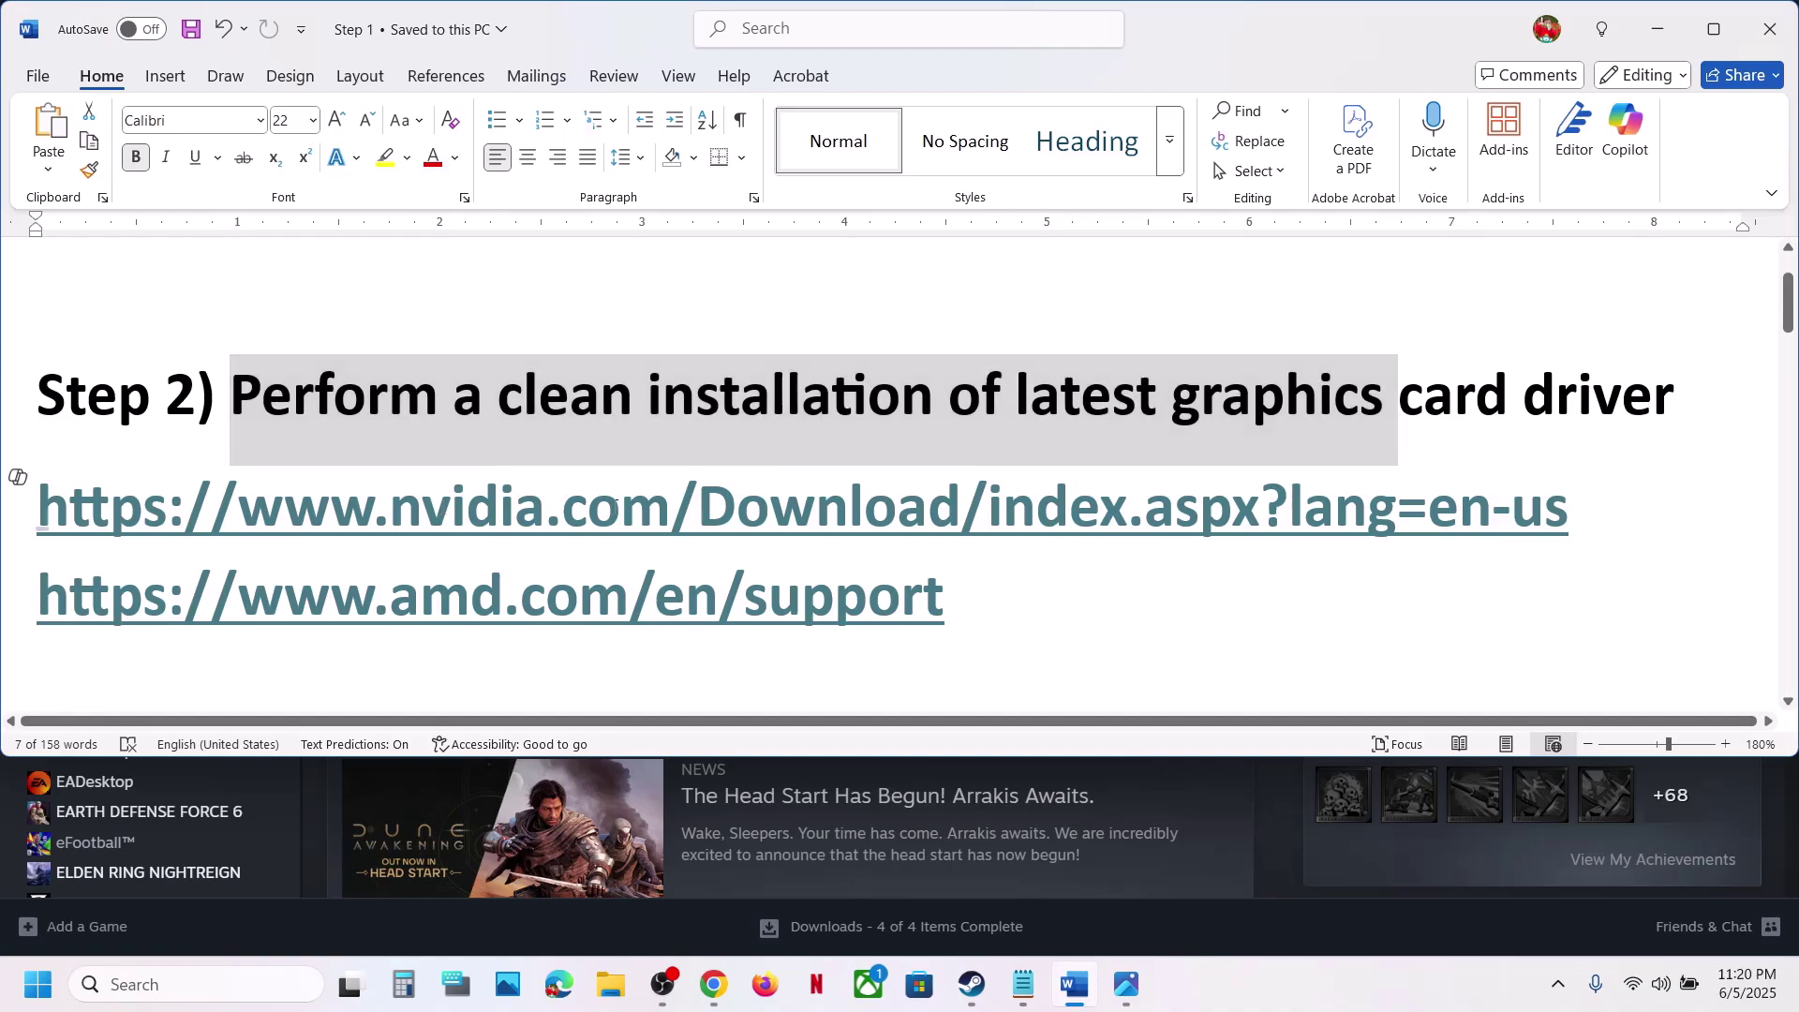
pyautogui.moveTo(441, 506); pyautogui.dragTo(1127, 506)
pyautogui.moveTo(439, 598); pyautogui.dragTo(981, 596)
pyautogui.moveTo(676, 512); pyautogui.dragTo(1175, 513)
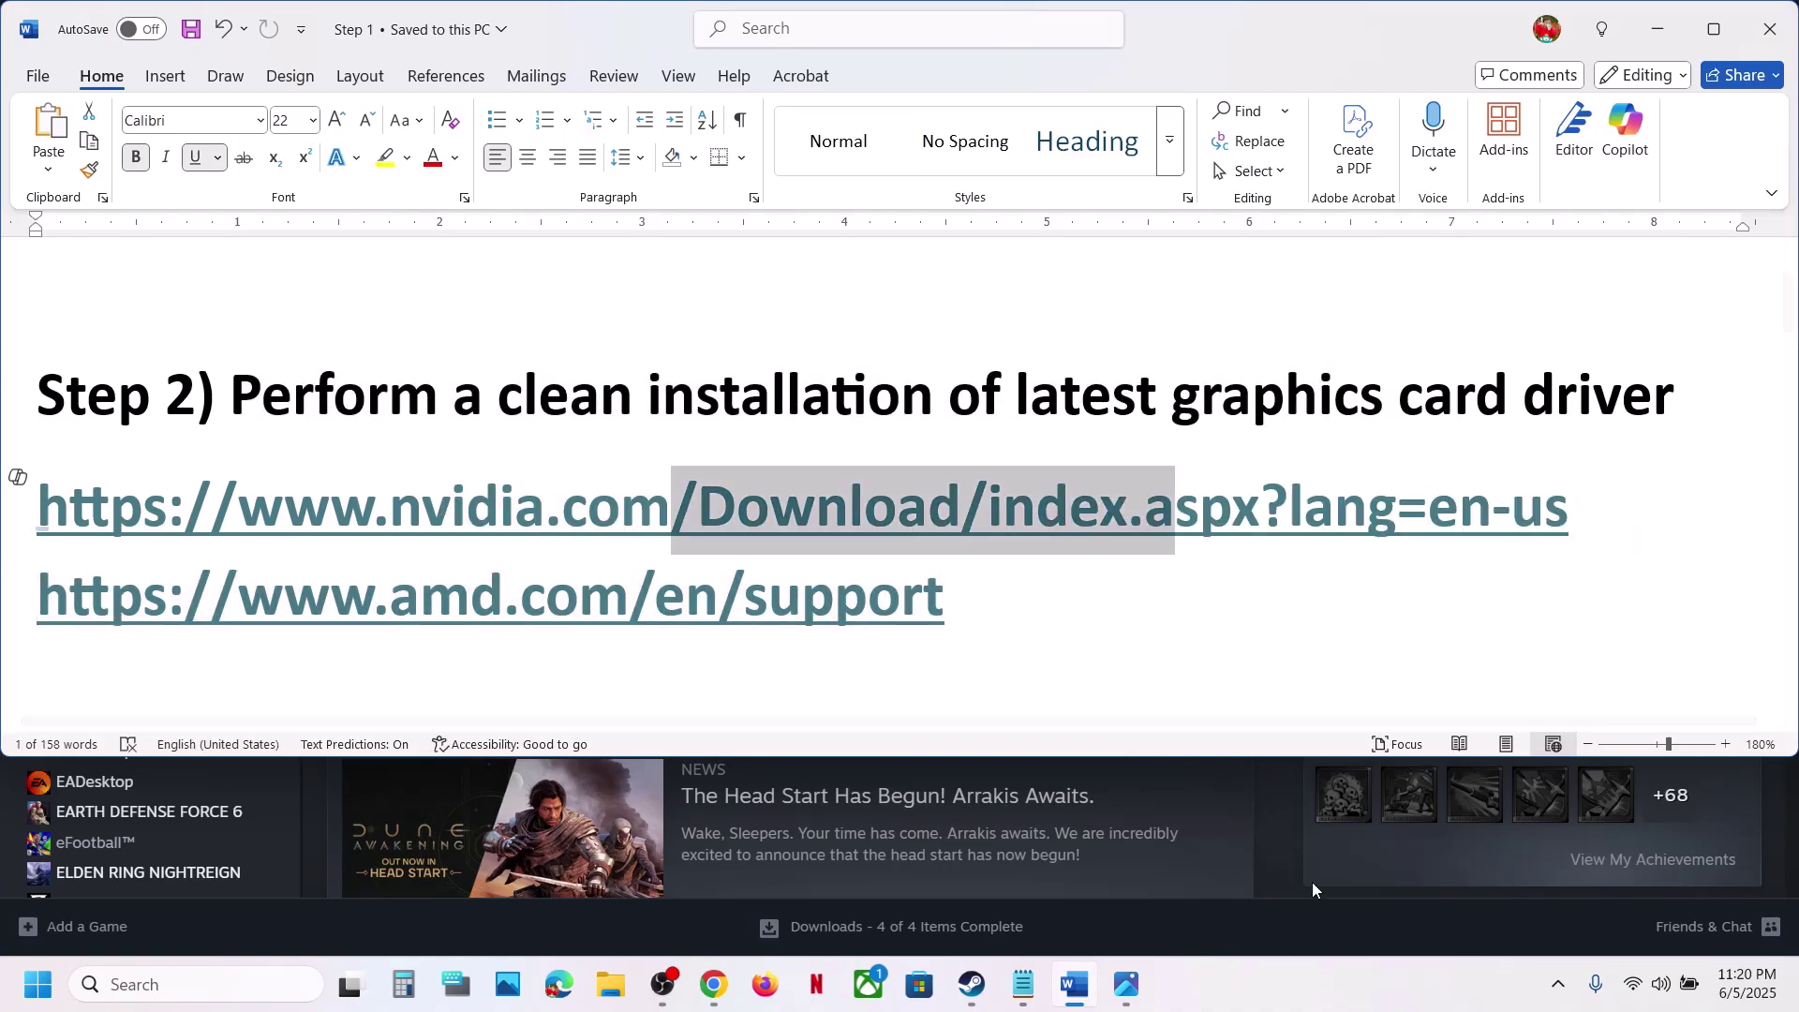
# Step: Search NVIDIA's drivers page for the GeForce RTX 3050 Laptop GPU driver with Windows 11 as the operating system
pyautogui.click(1284, 868)
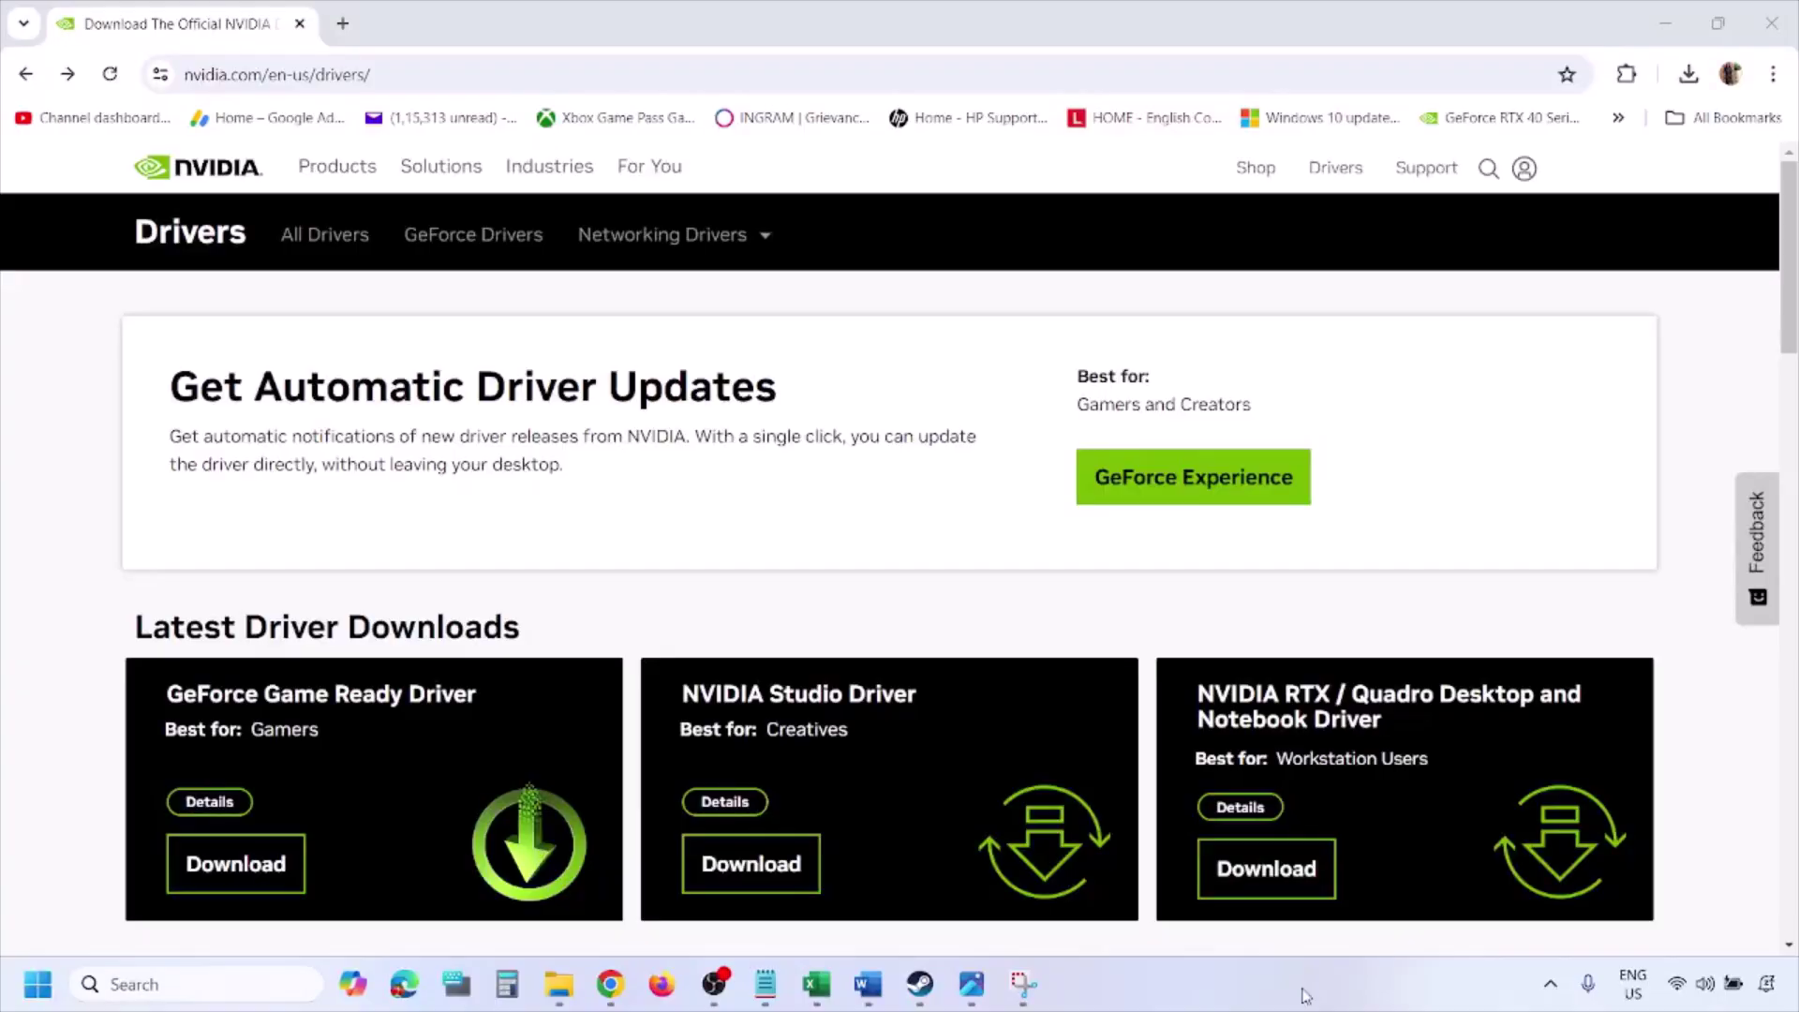
pyautogui.scroll(-8, 418, 573)
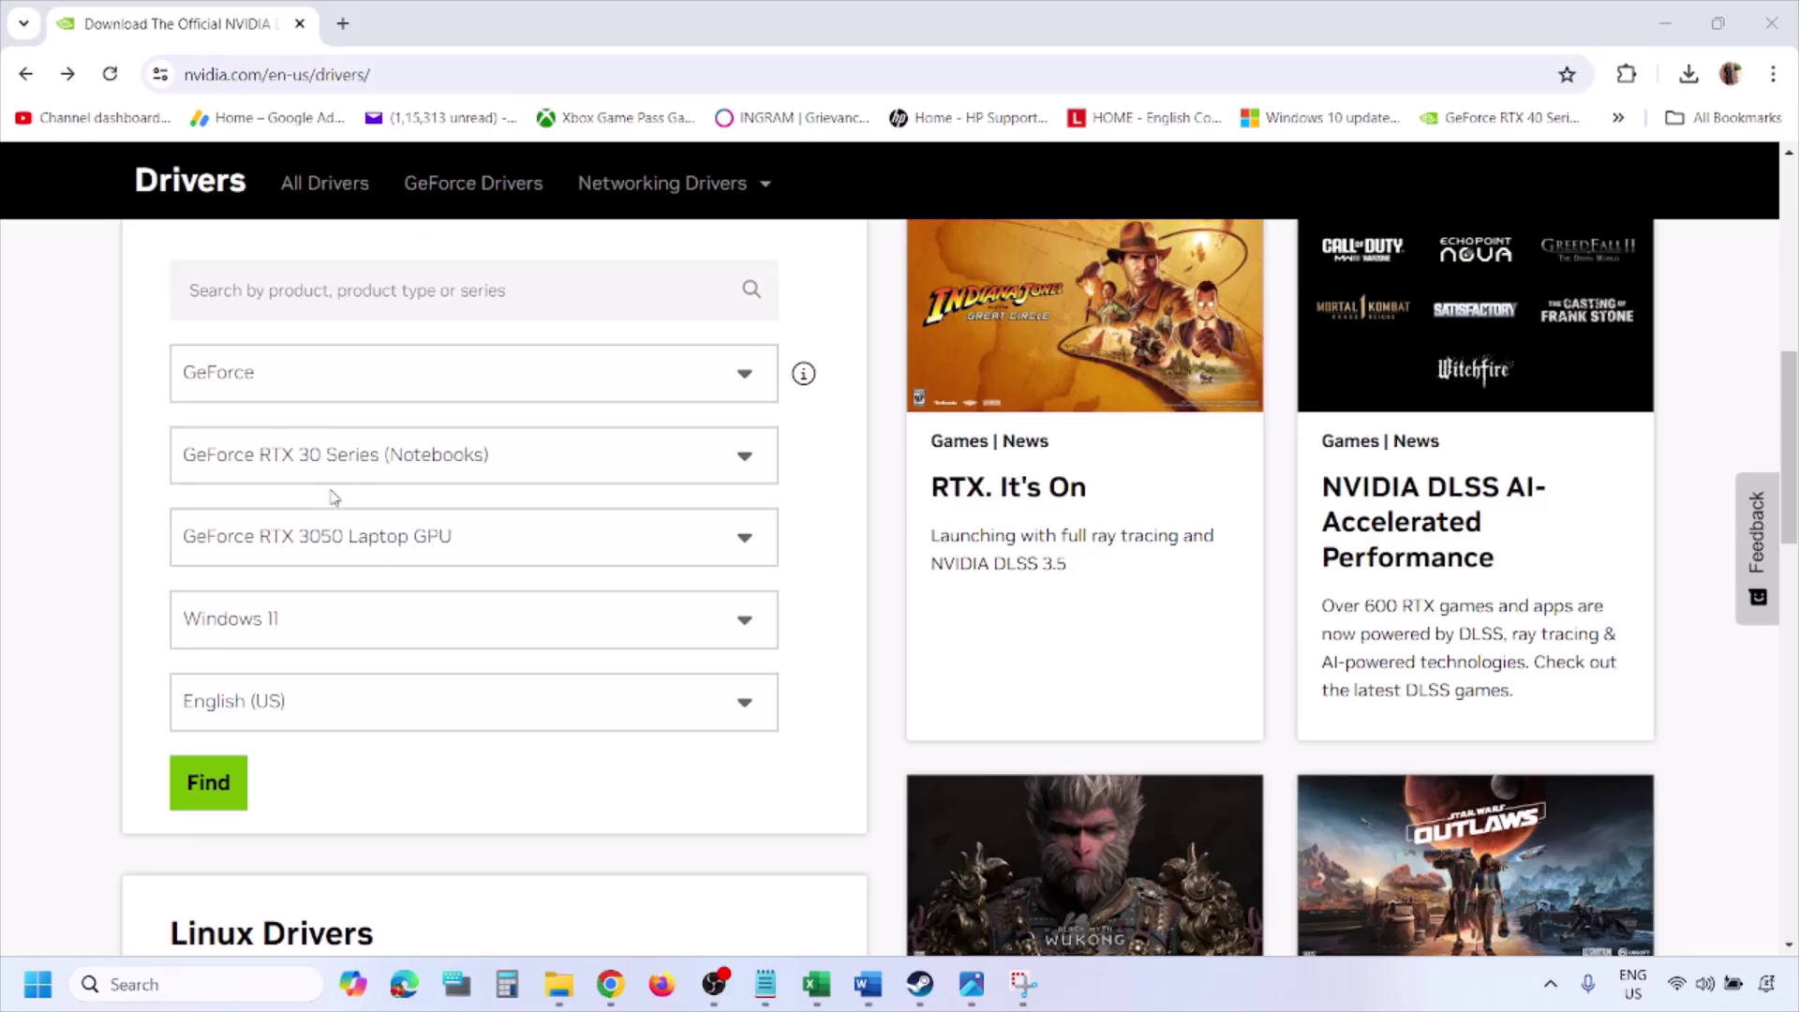
pyautogui.click(298, 626)
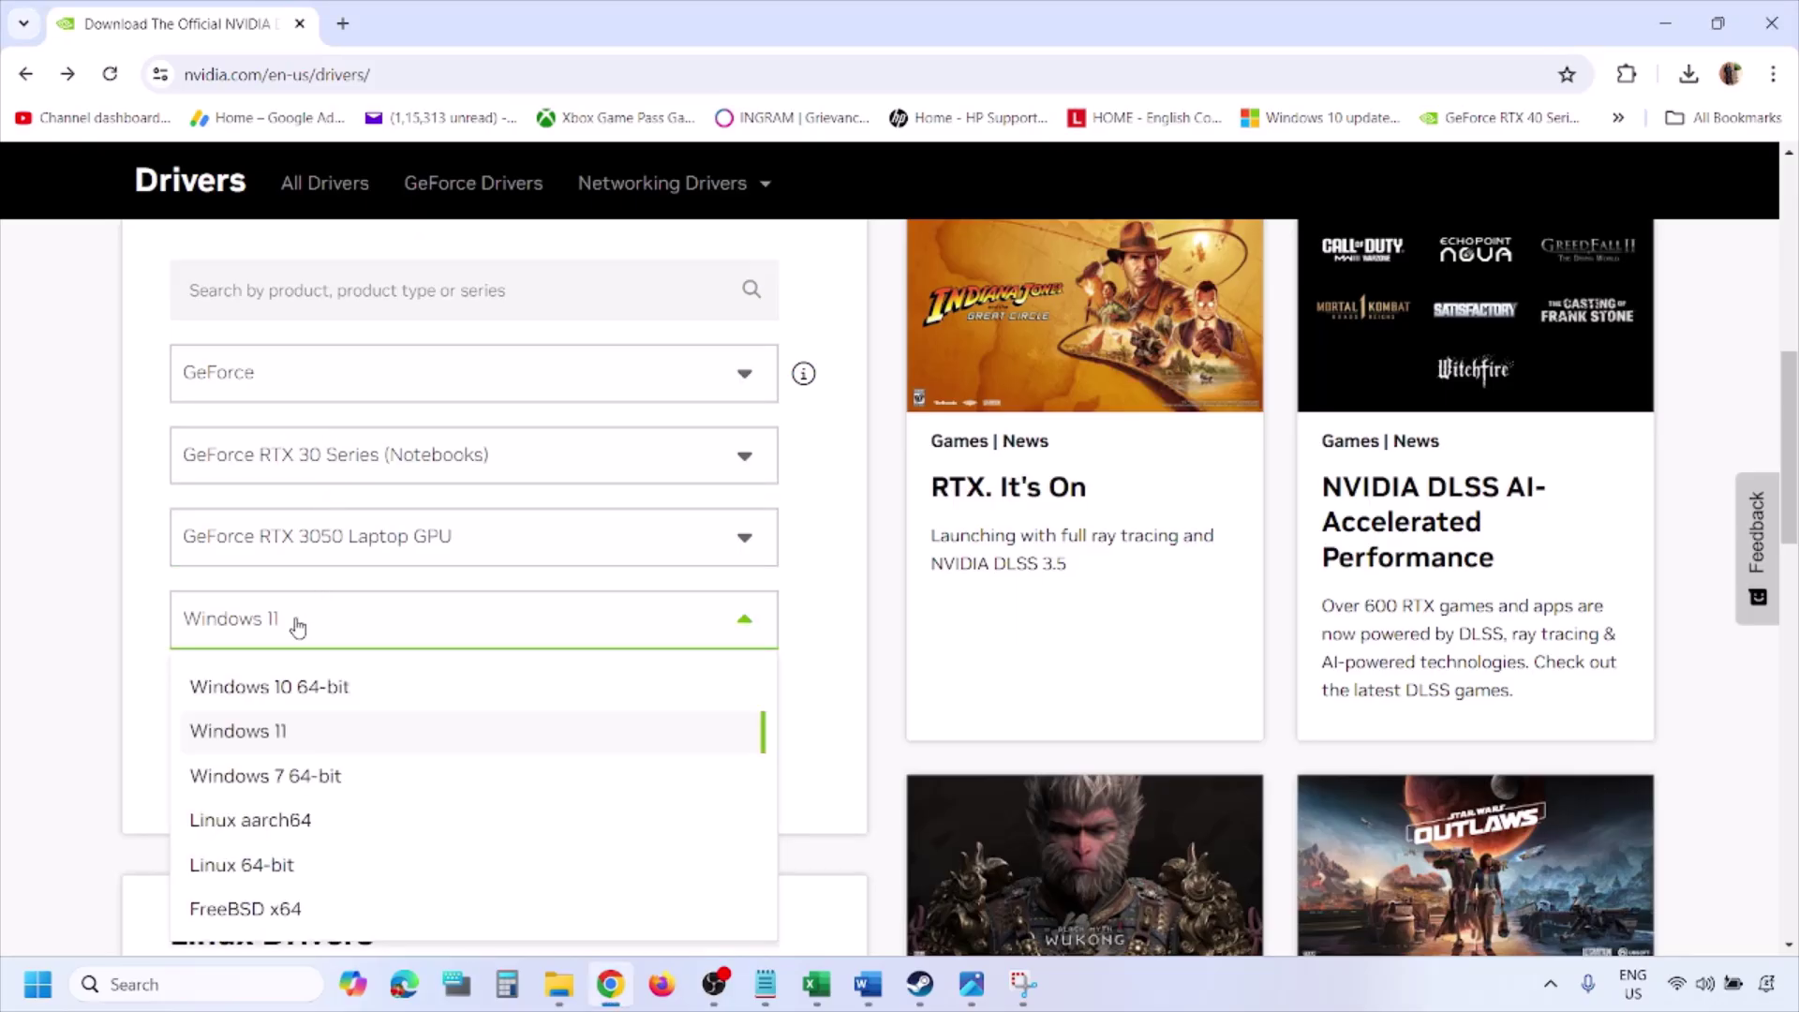
pyautogui.click(262, 732)
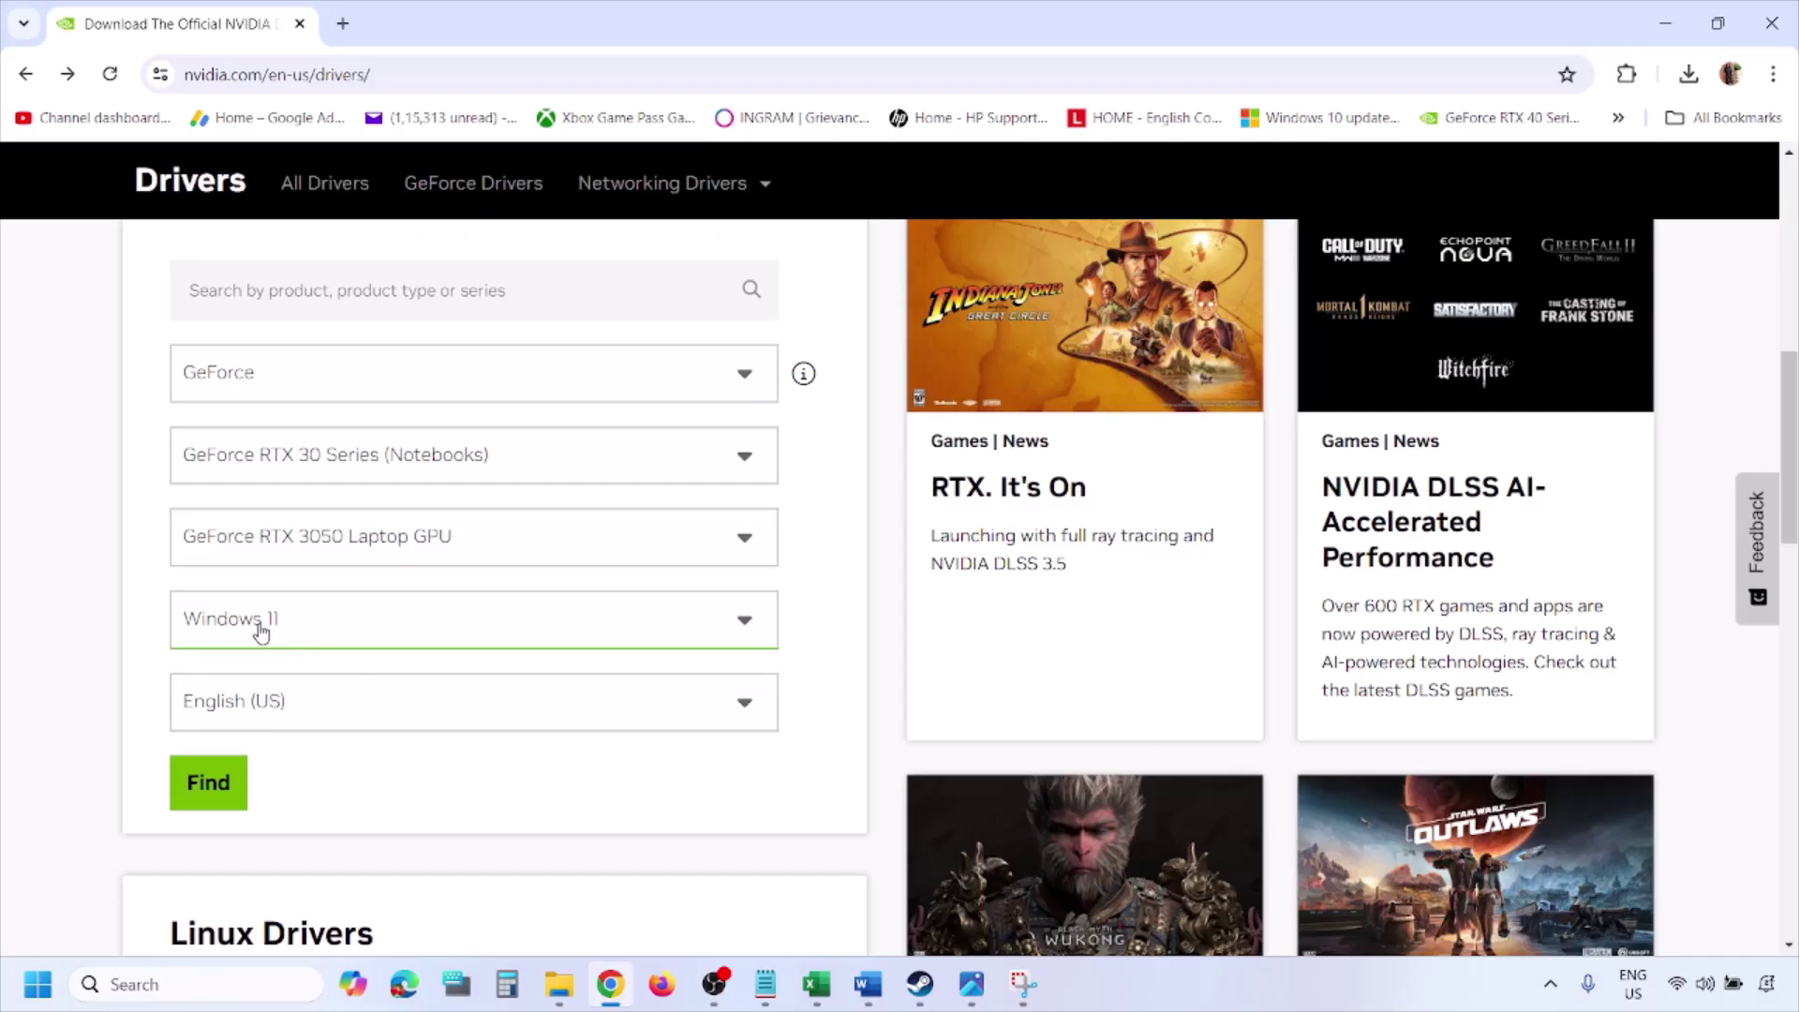
pyautogui.click(208, 783)
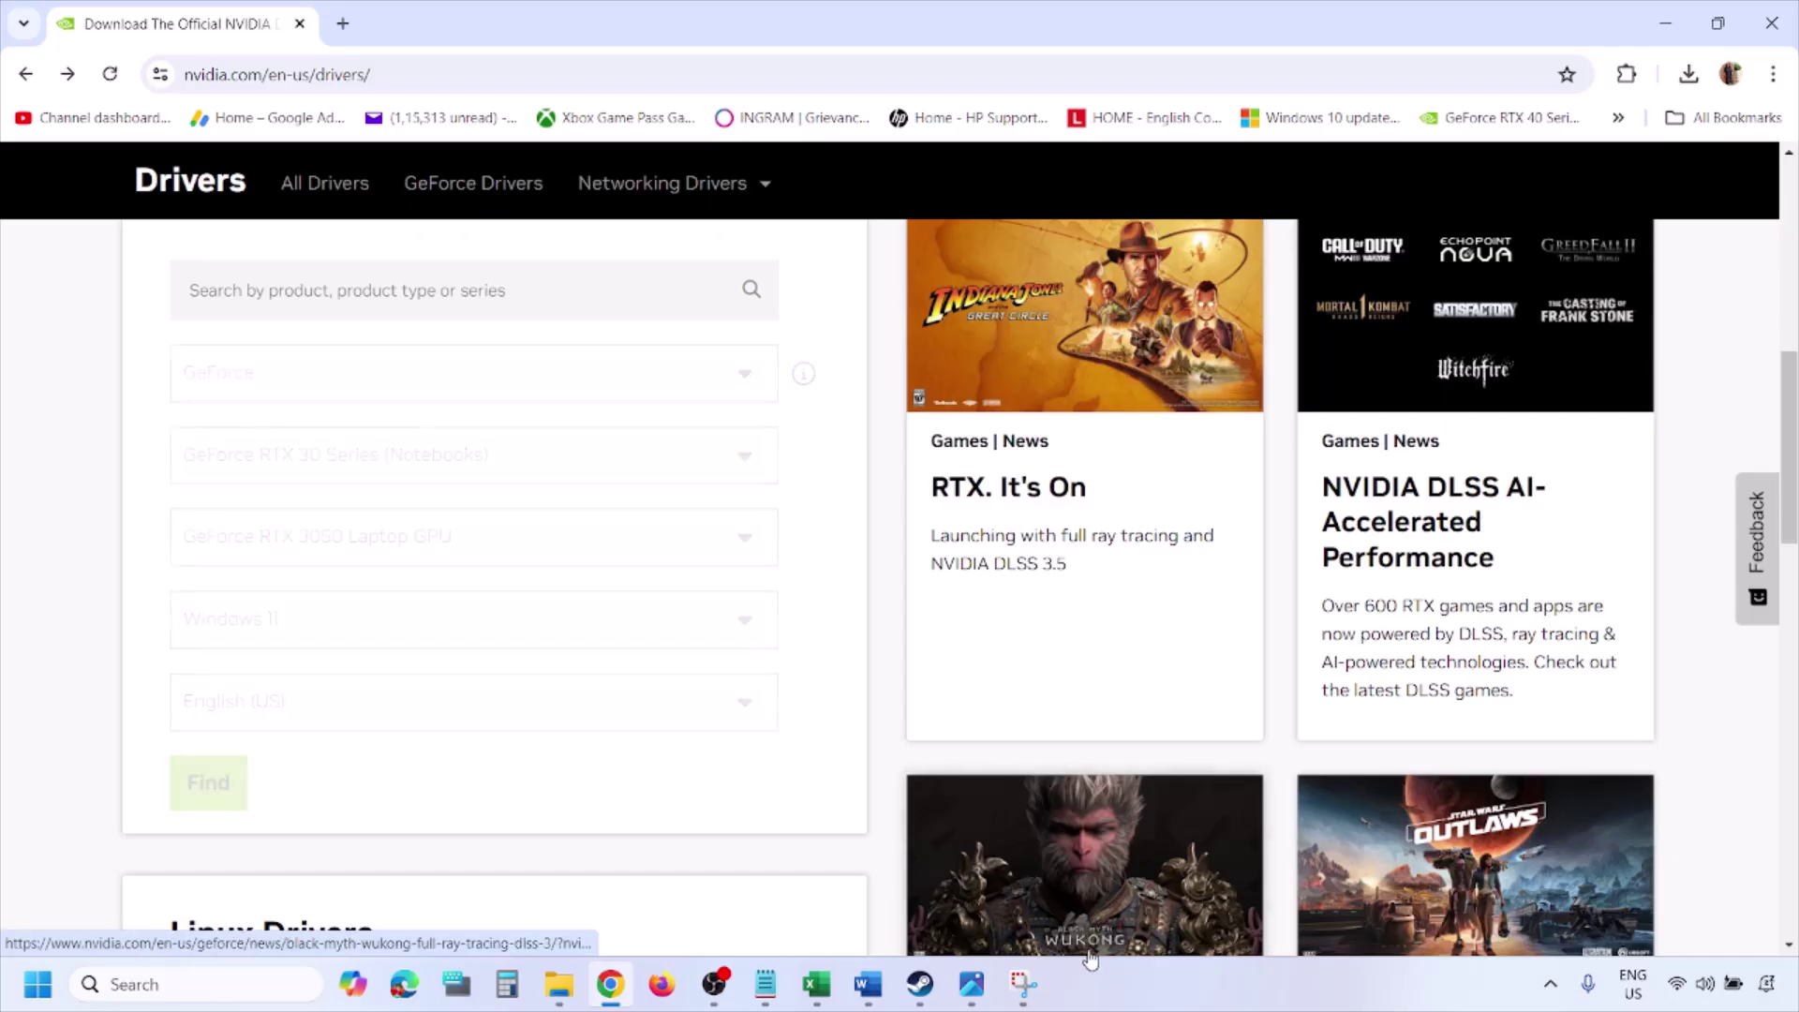
# Step: Switch to Photos and review images 1.png to 5.png, covering the Game Ready Driver download and custom clean installation options
pyautogui.click(971, 983)
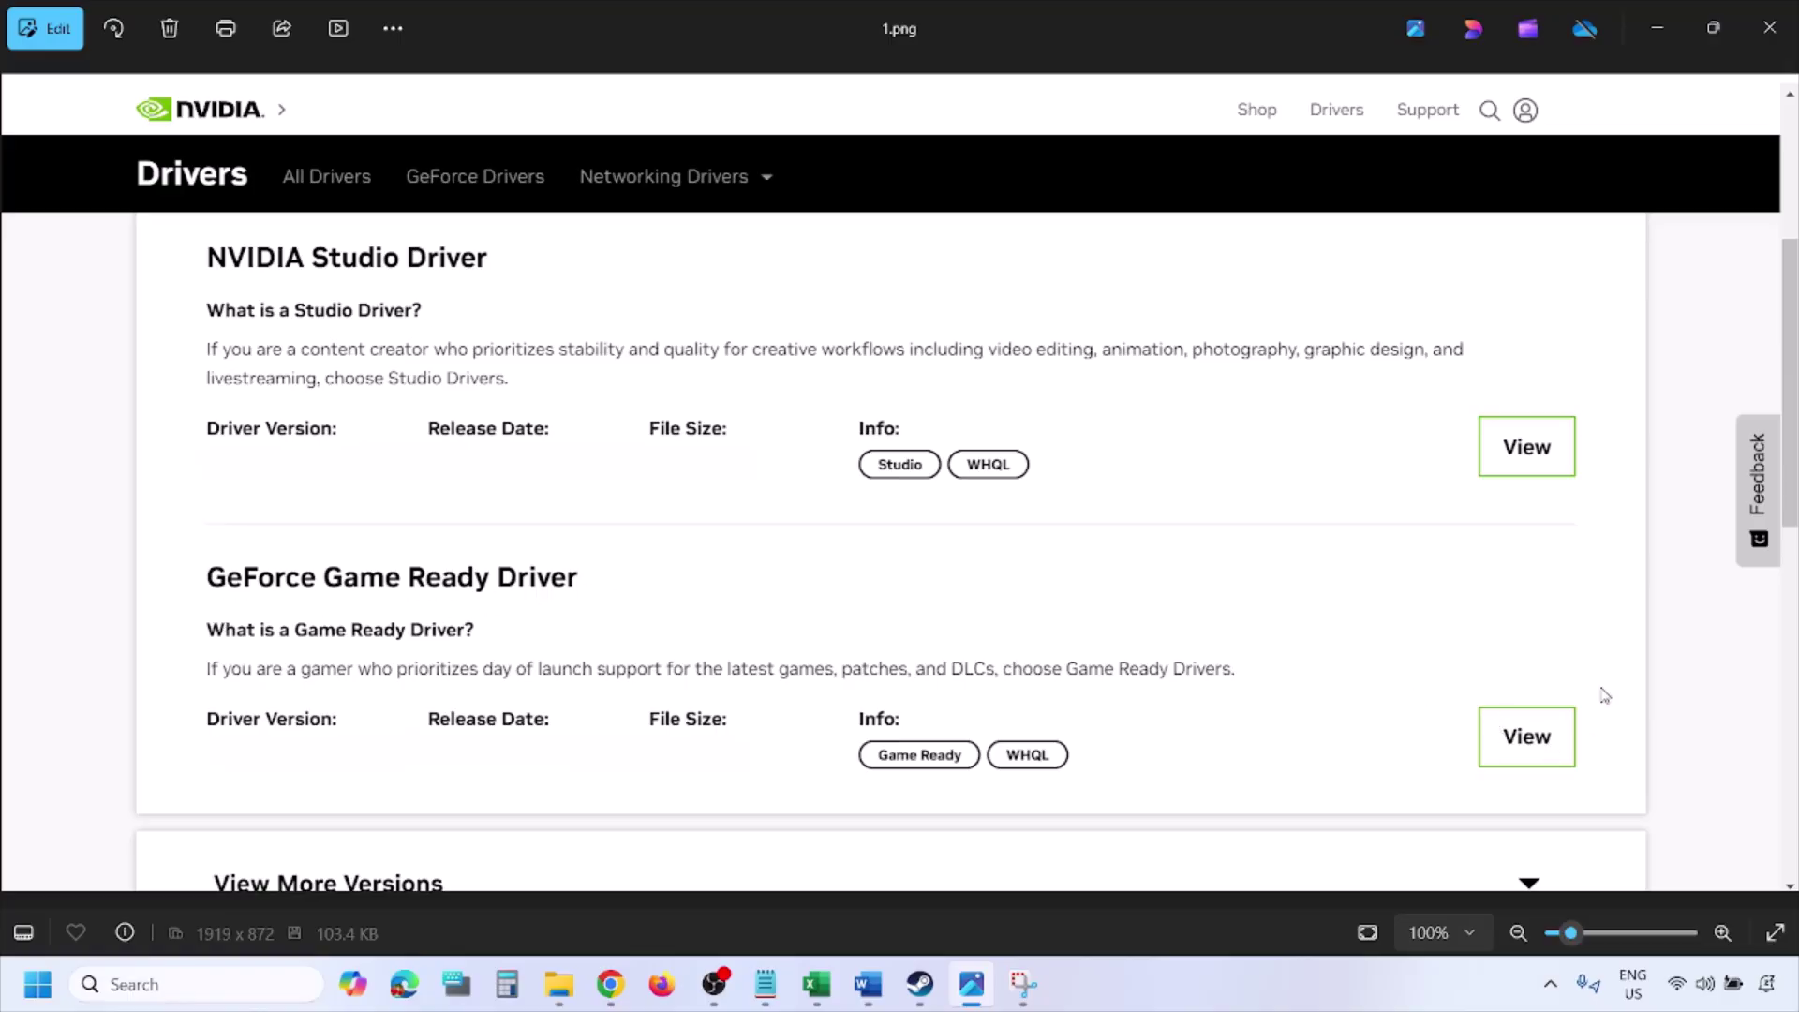
pyautogui.press('Right')
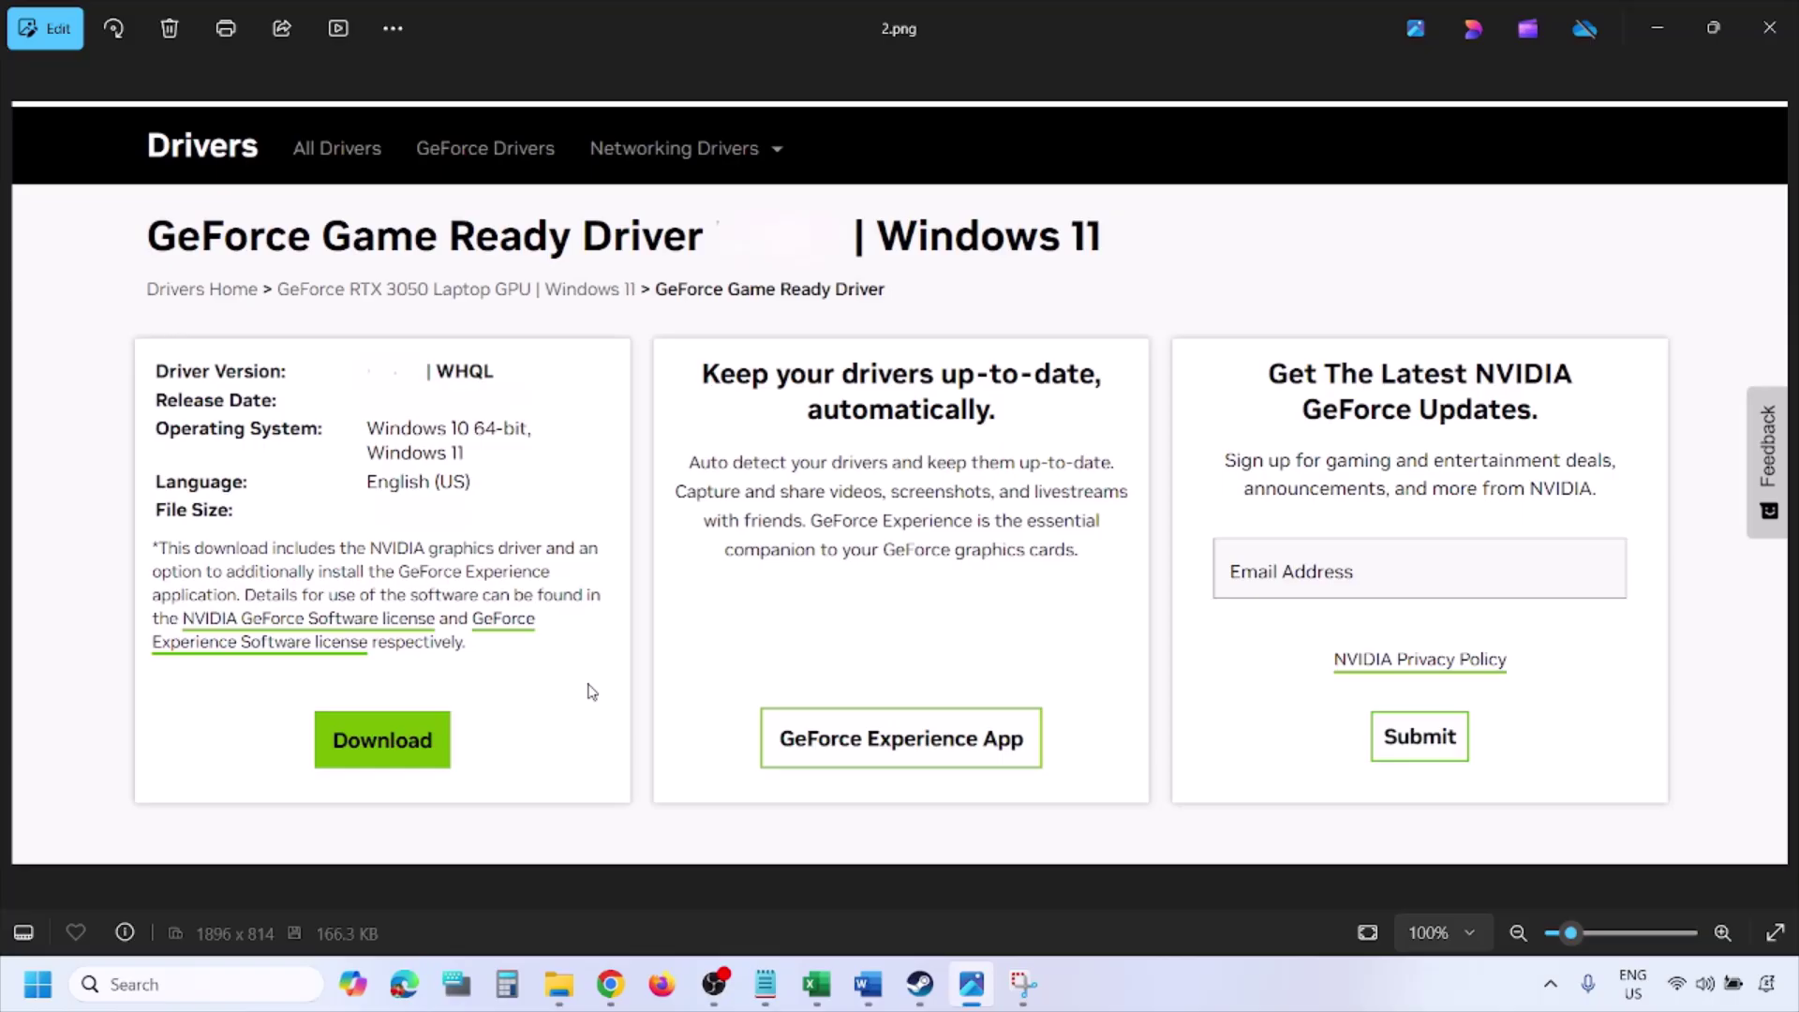
pyautogui.press('Right')
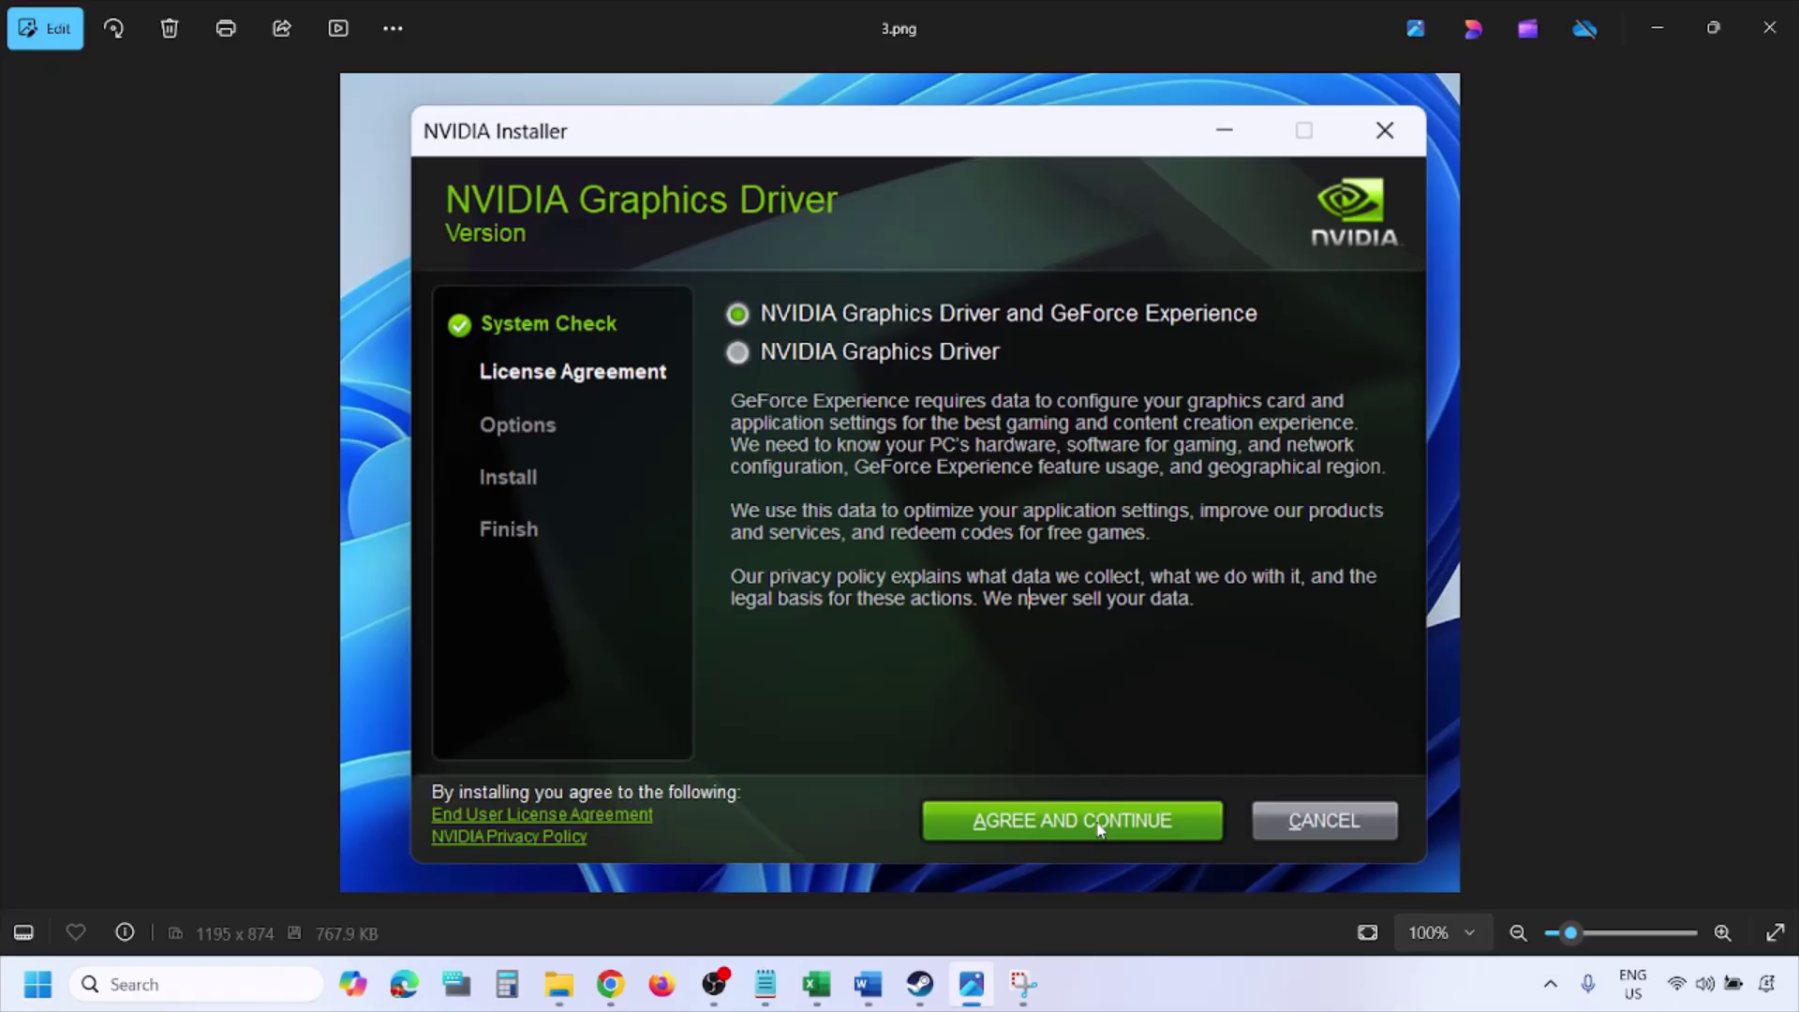
pyautogui.press('Right')
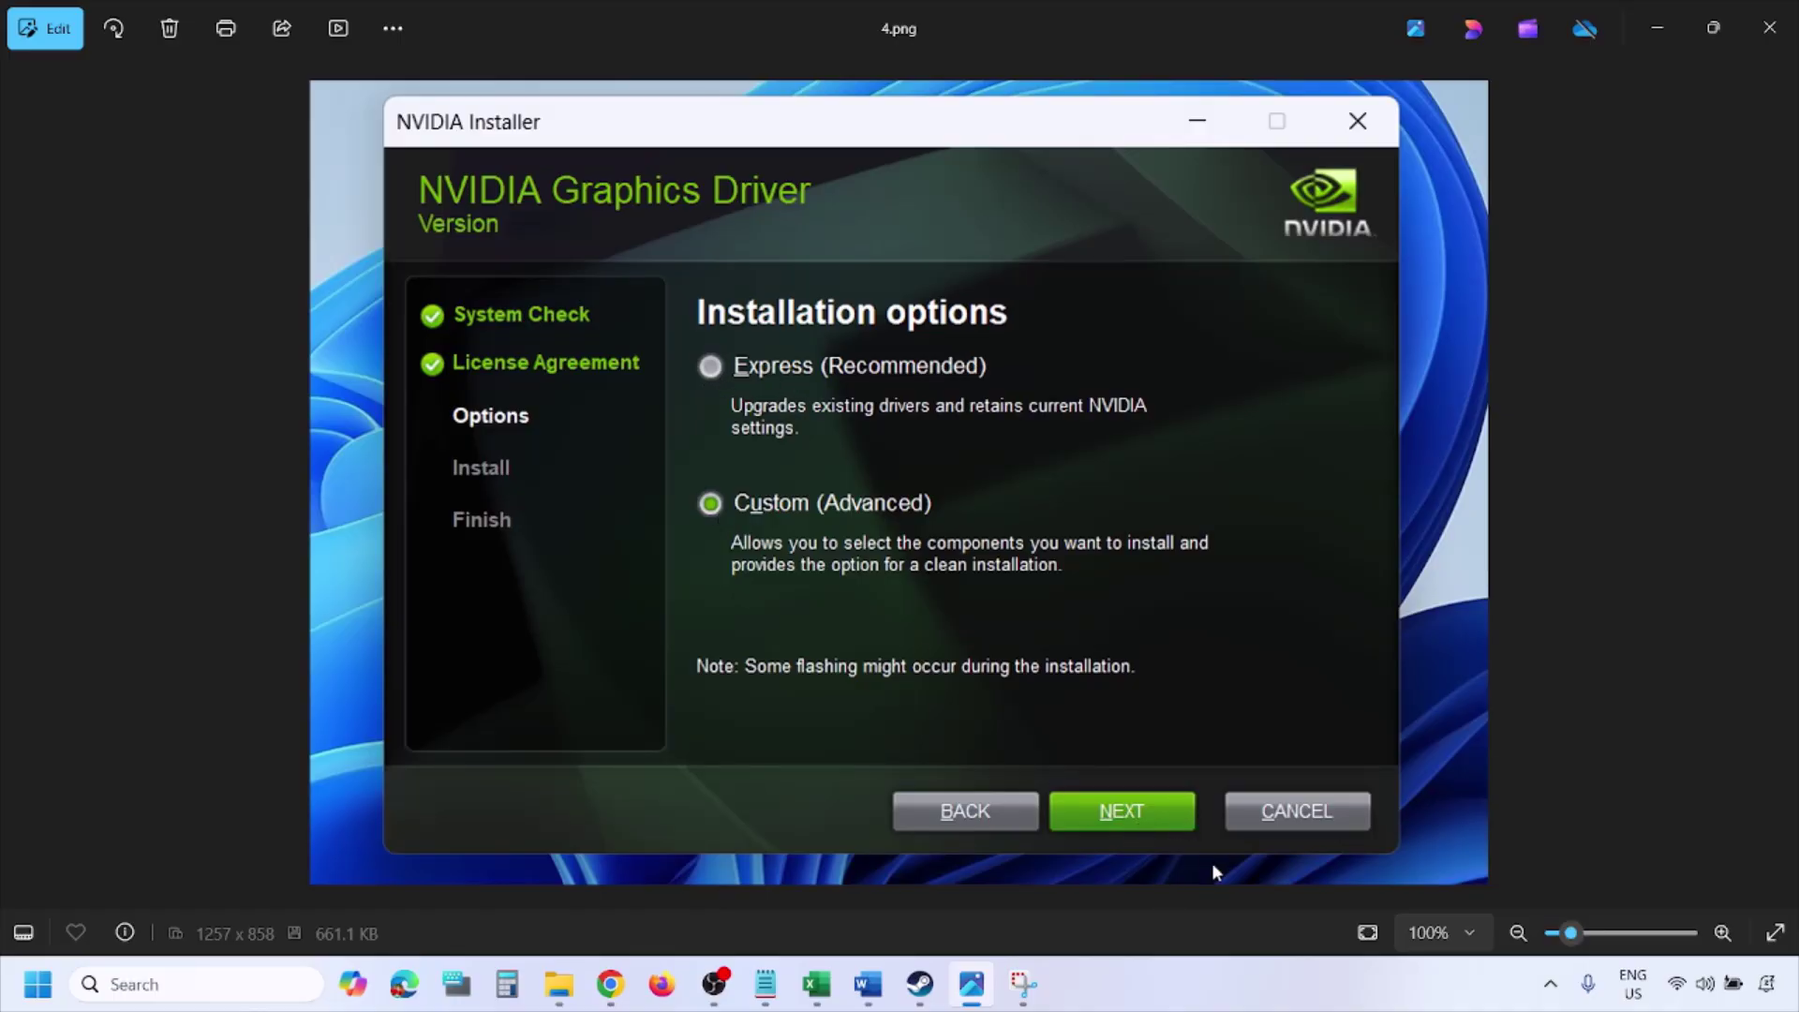
pyautogui.press('Right')
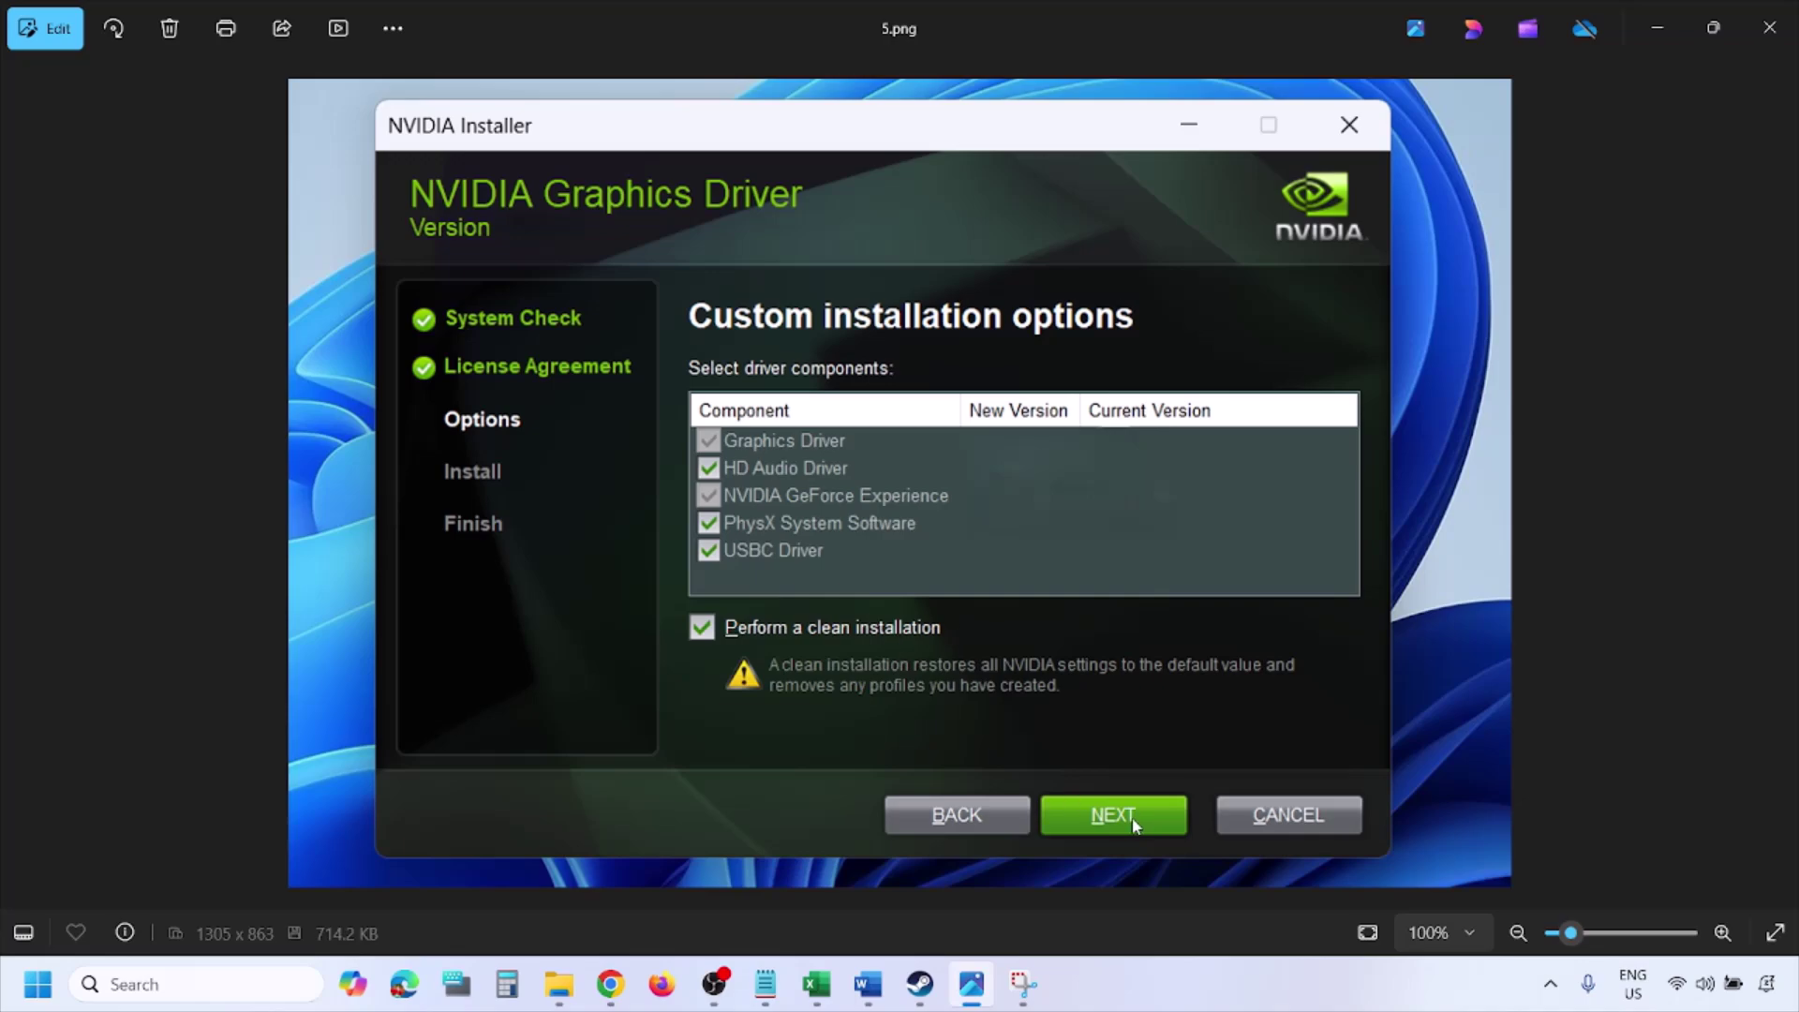
# Step: Restart the computer from the Windows power options
pyautogui.click(37, 983)
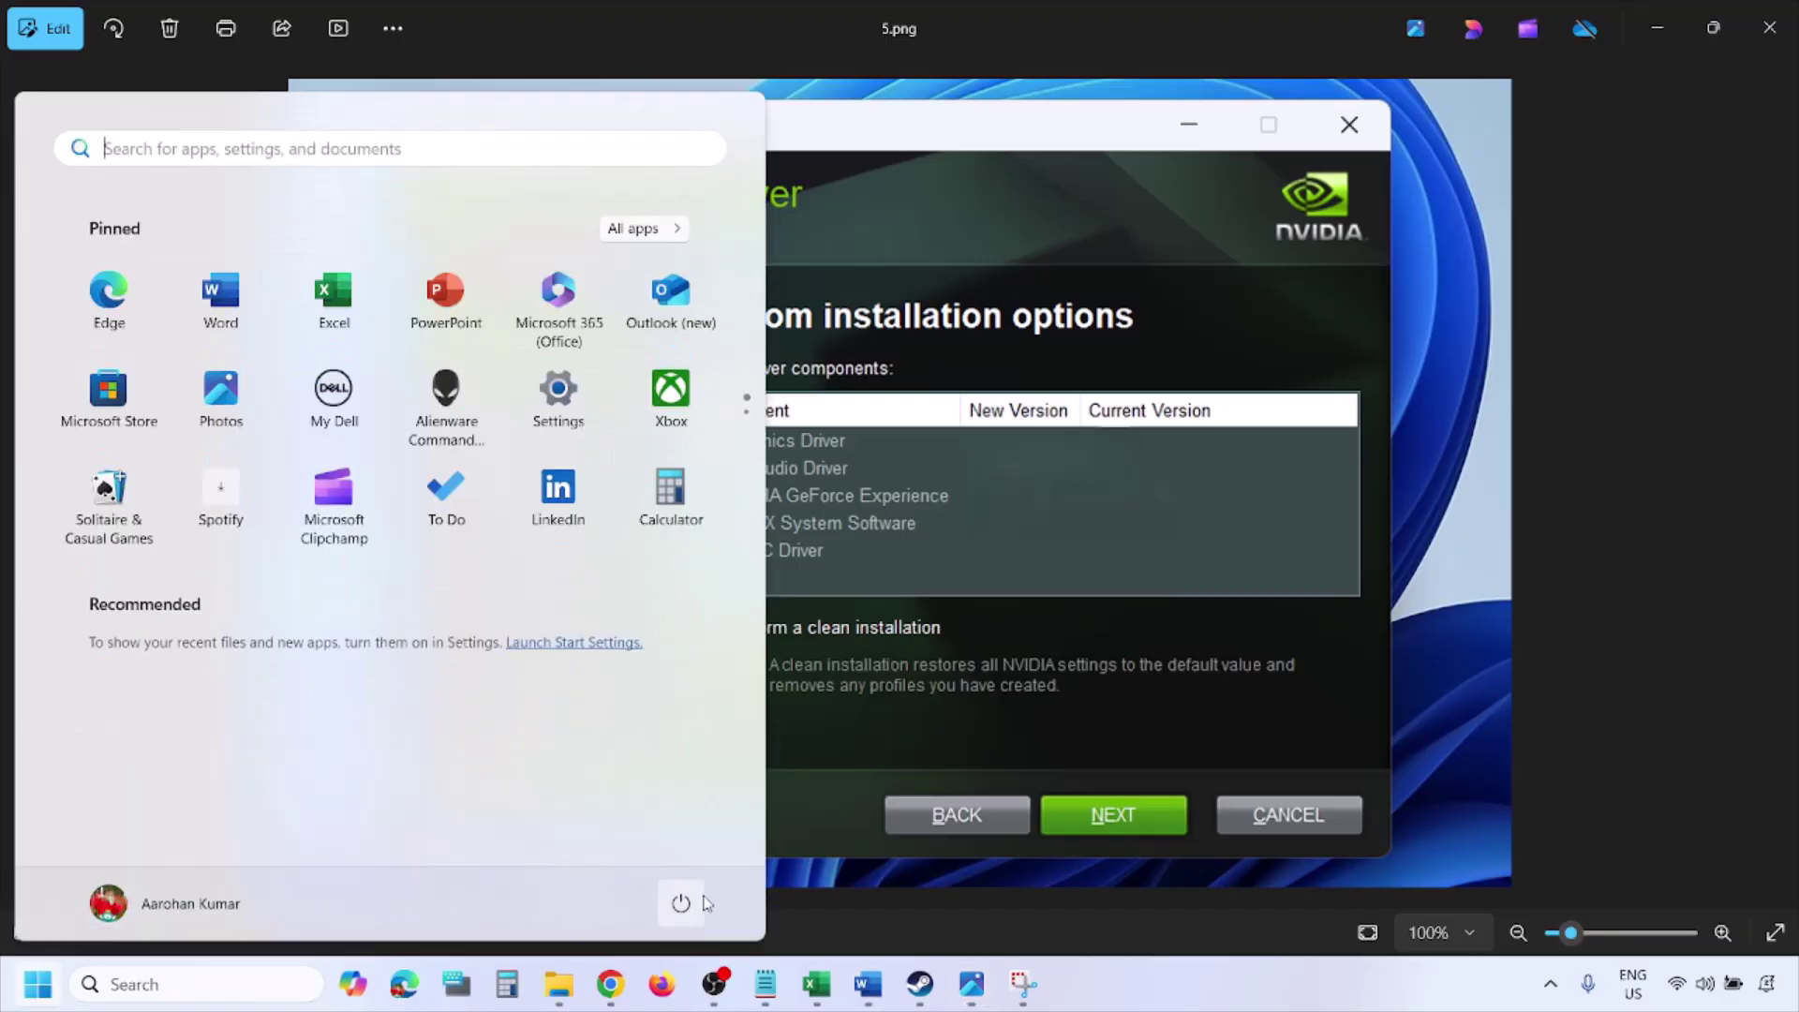
pyautogui.click(684, 905)
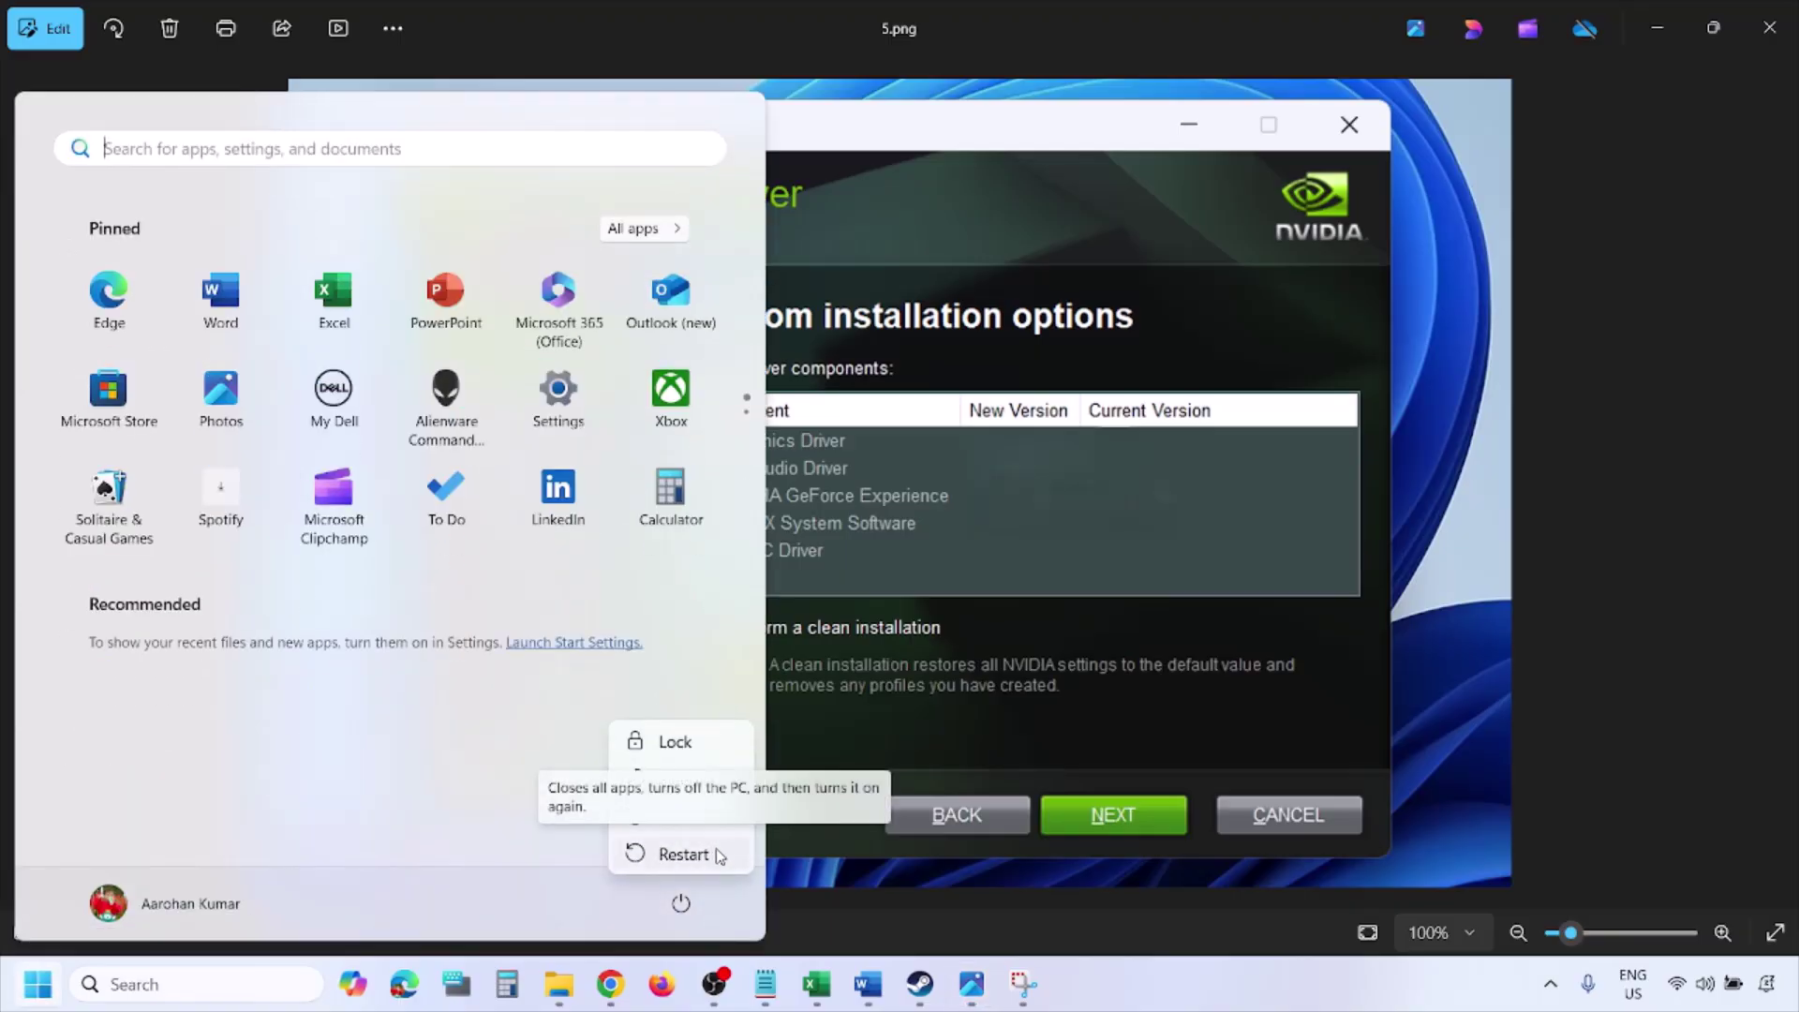
pyautogui.click(684, 853)
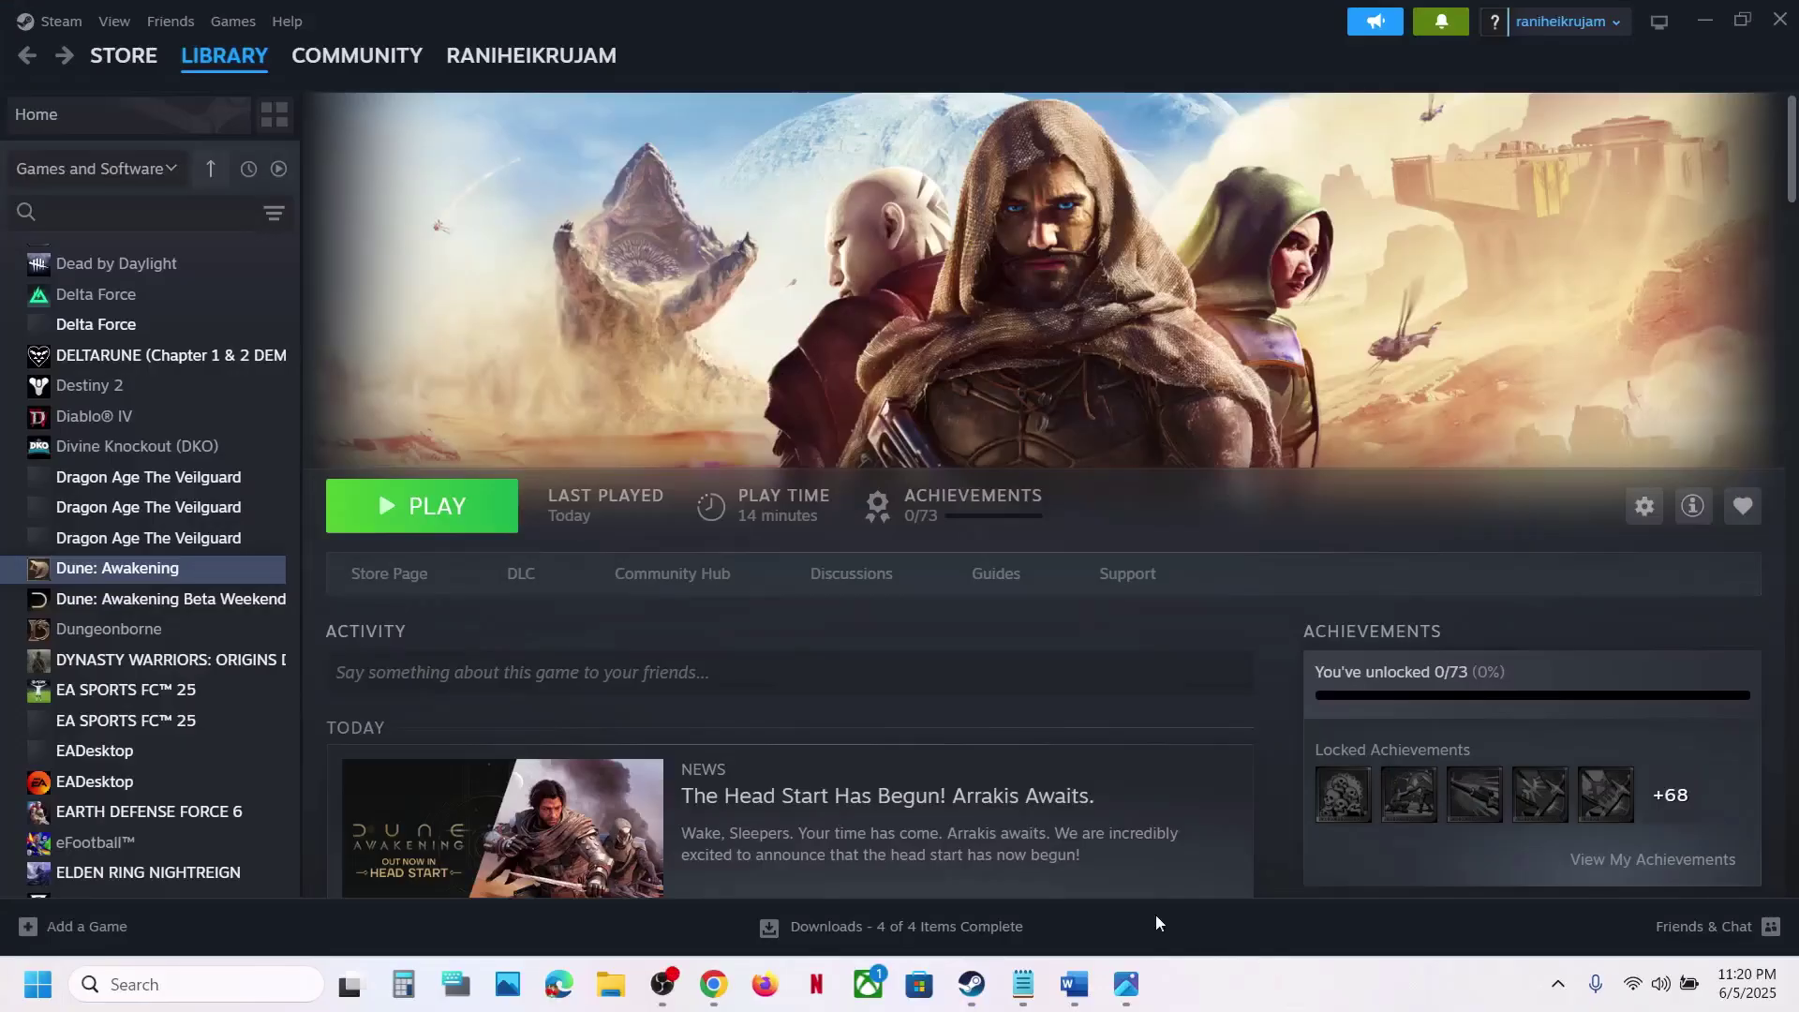
# Step: Return to the Word notes and review the AMD support link, continuing to Step 3
pyautogui.click(1075, 983)
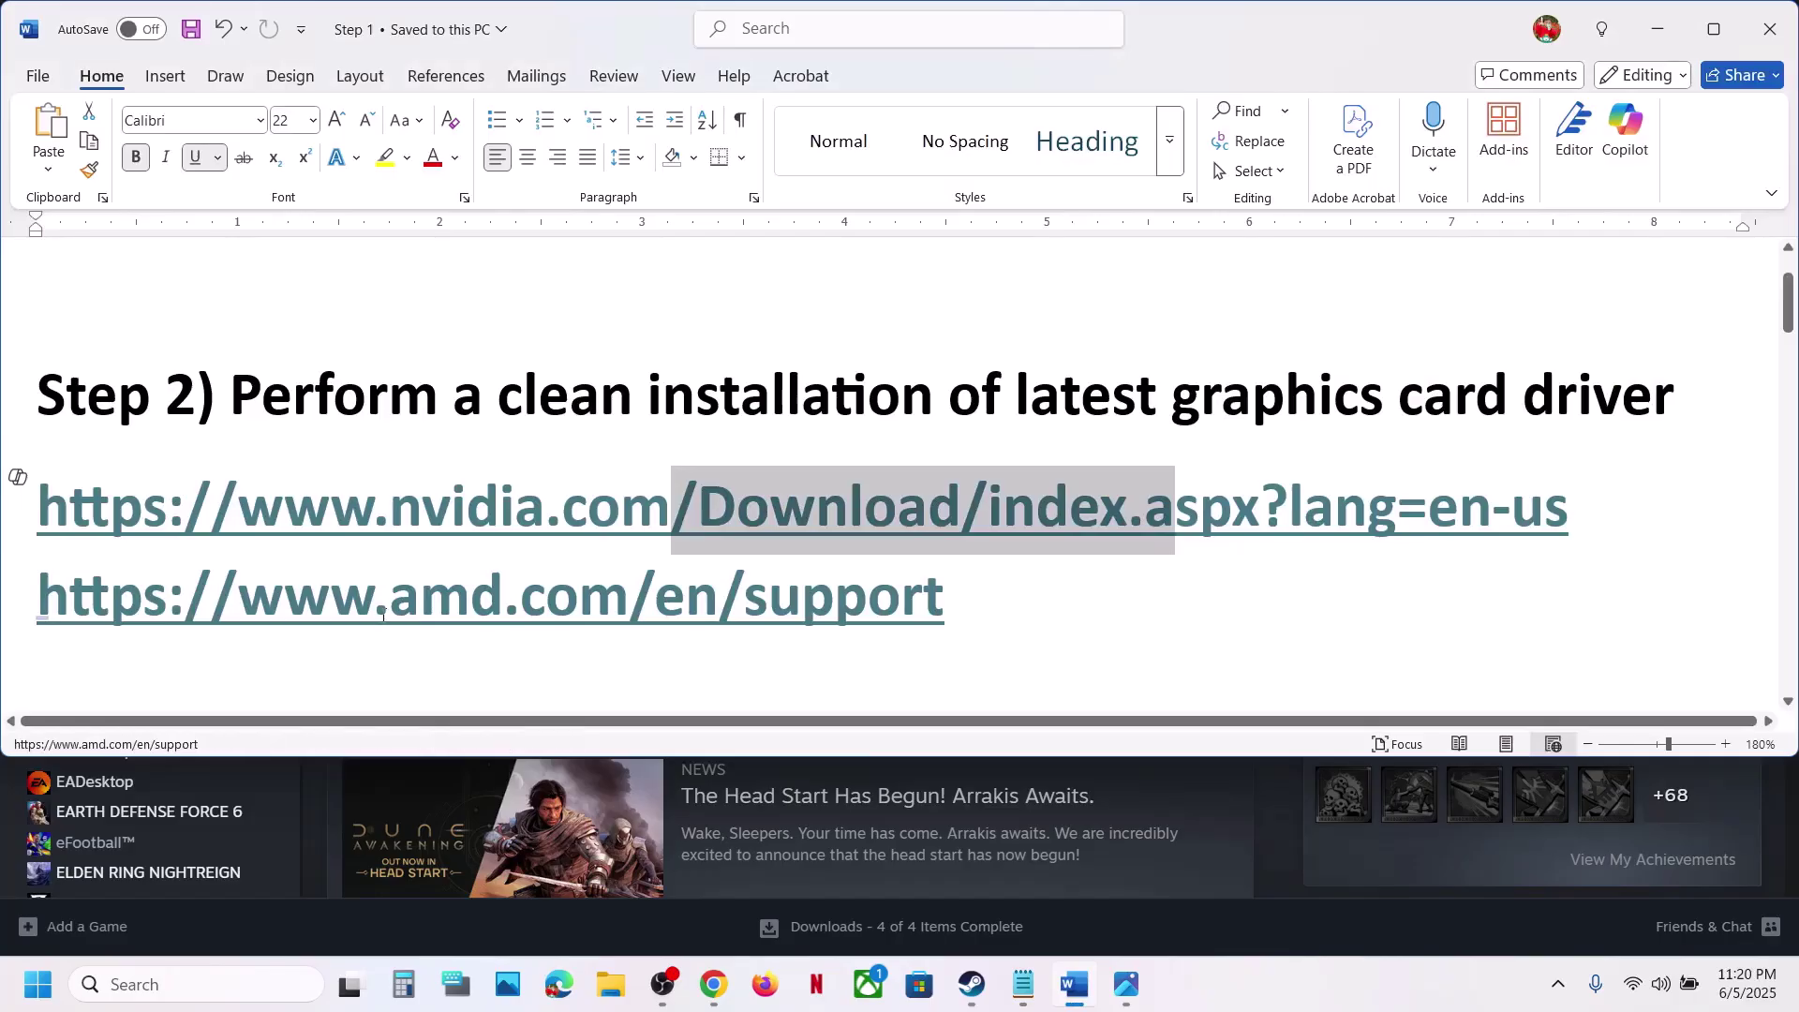
pyautogui.moveTo(382, 615); pyautogui.dragTo(901, 613)
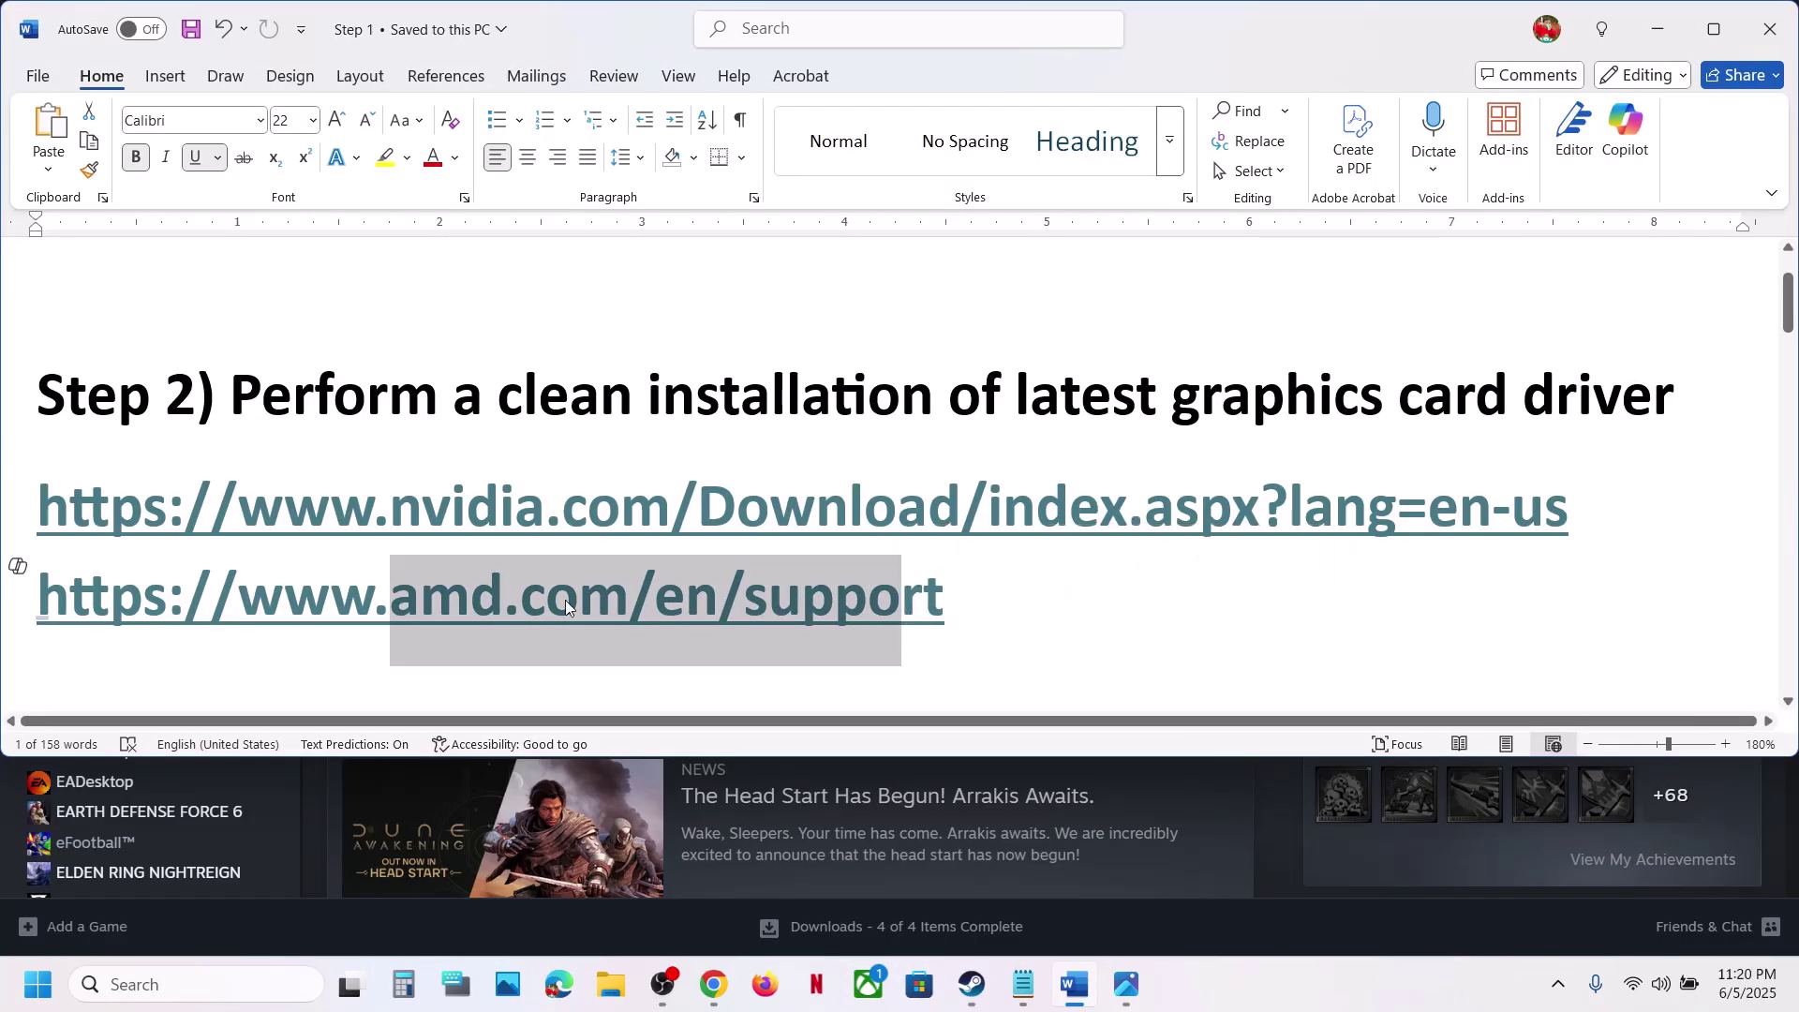
pyautogui.click(394, 601)
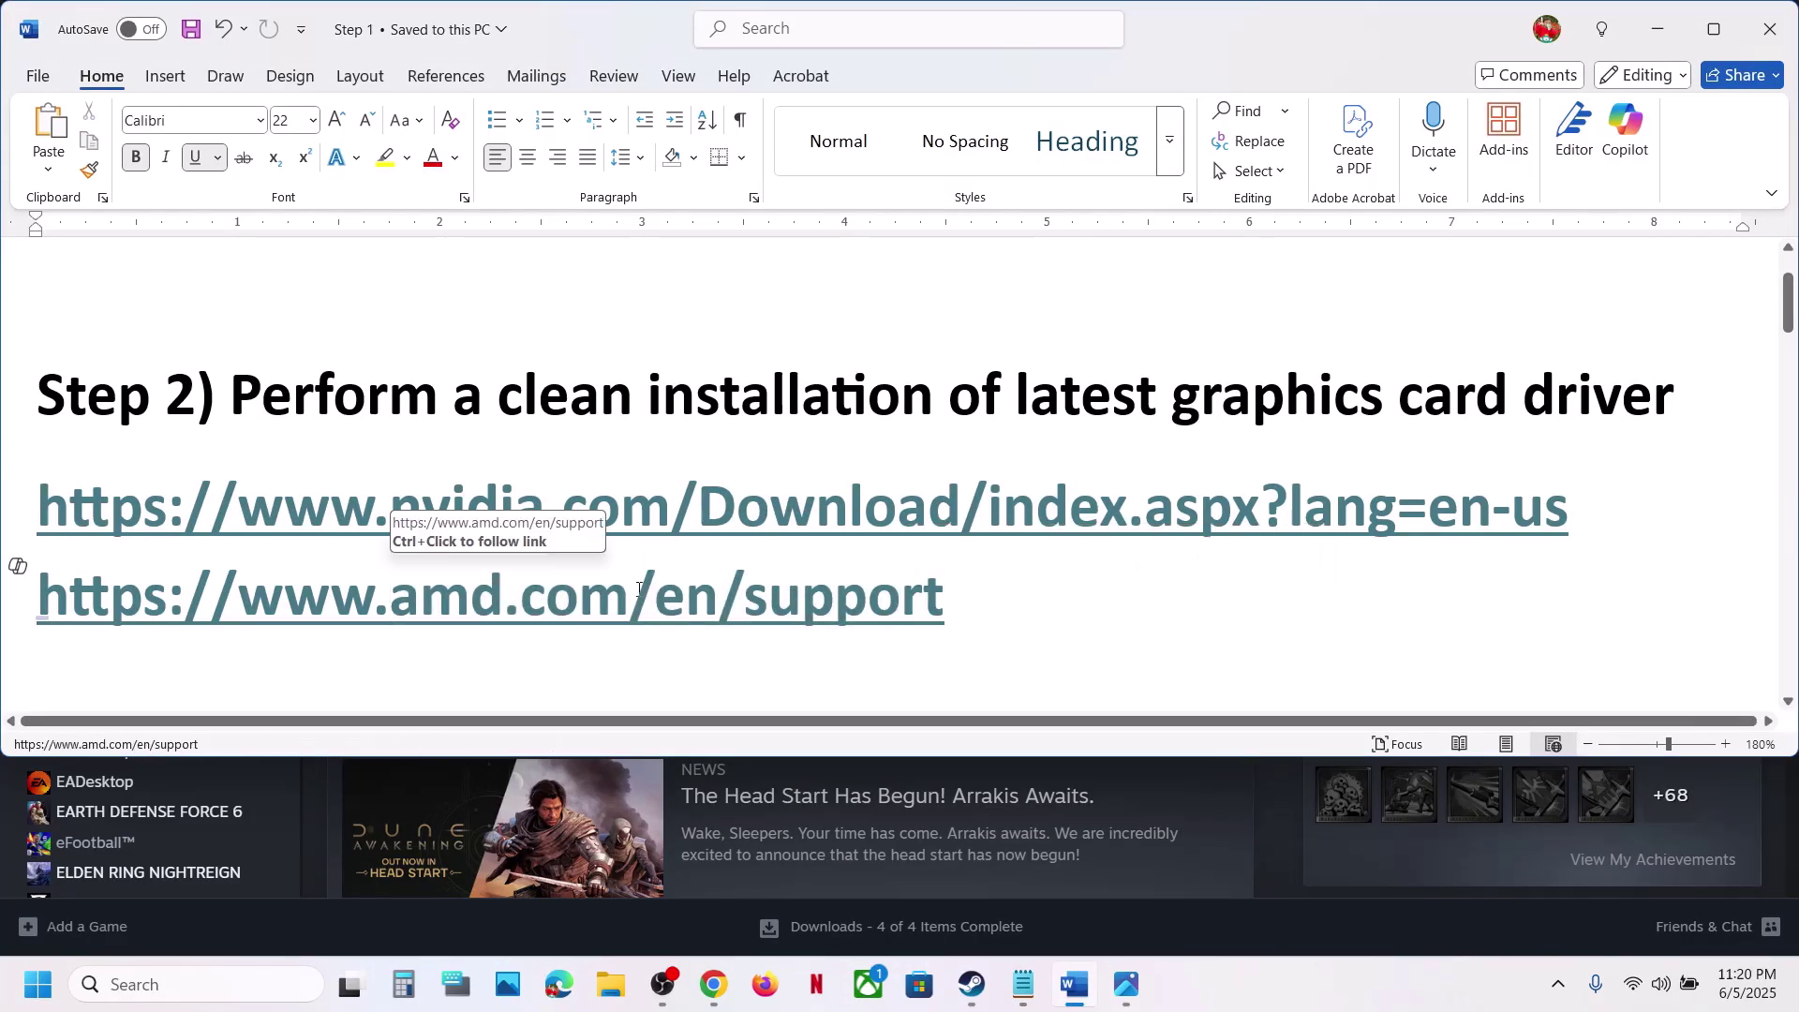
pyautogui.scroll(-3, 639, 588)
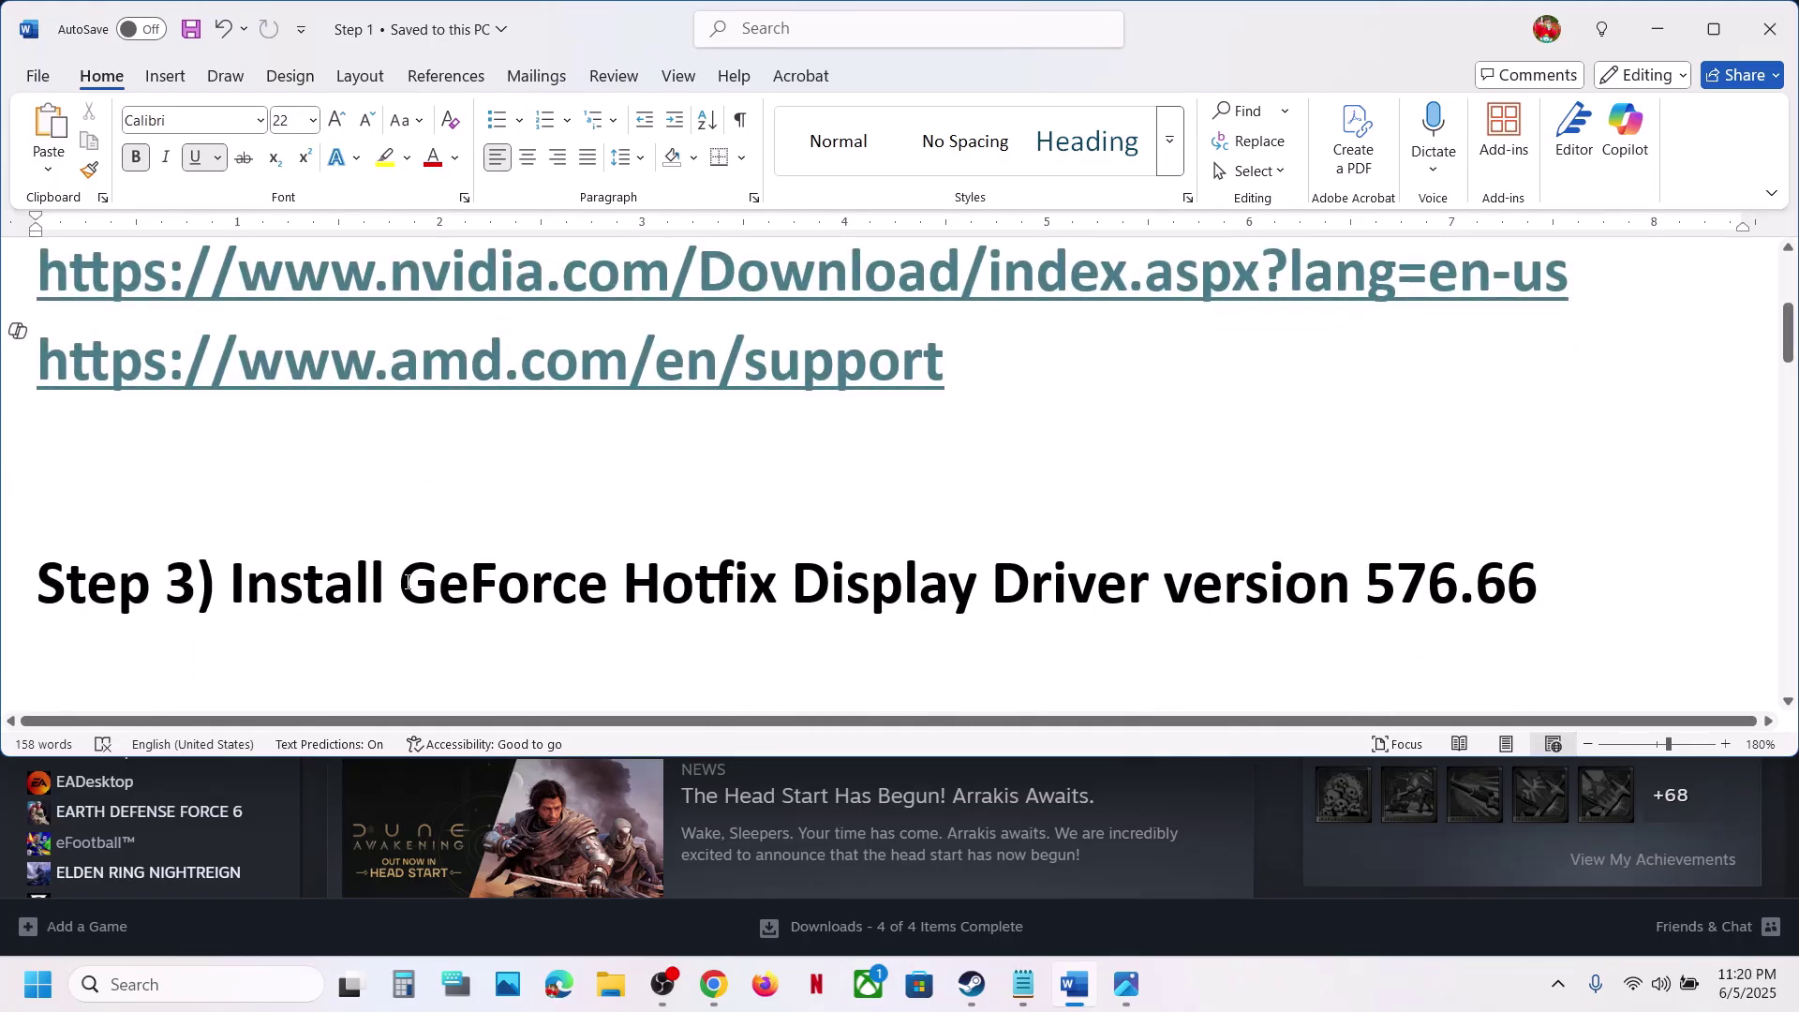
# Step: Copy "GeForce Hotfix Display Driver version 576.66" from the Step 3 heading and open its NVIDIA support article in Chrome
pyautogui.moveTo(404, 582); pyautogui.dragTo(1616, 583)
pyautogui.hotkey('ctrl', 'c')
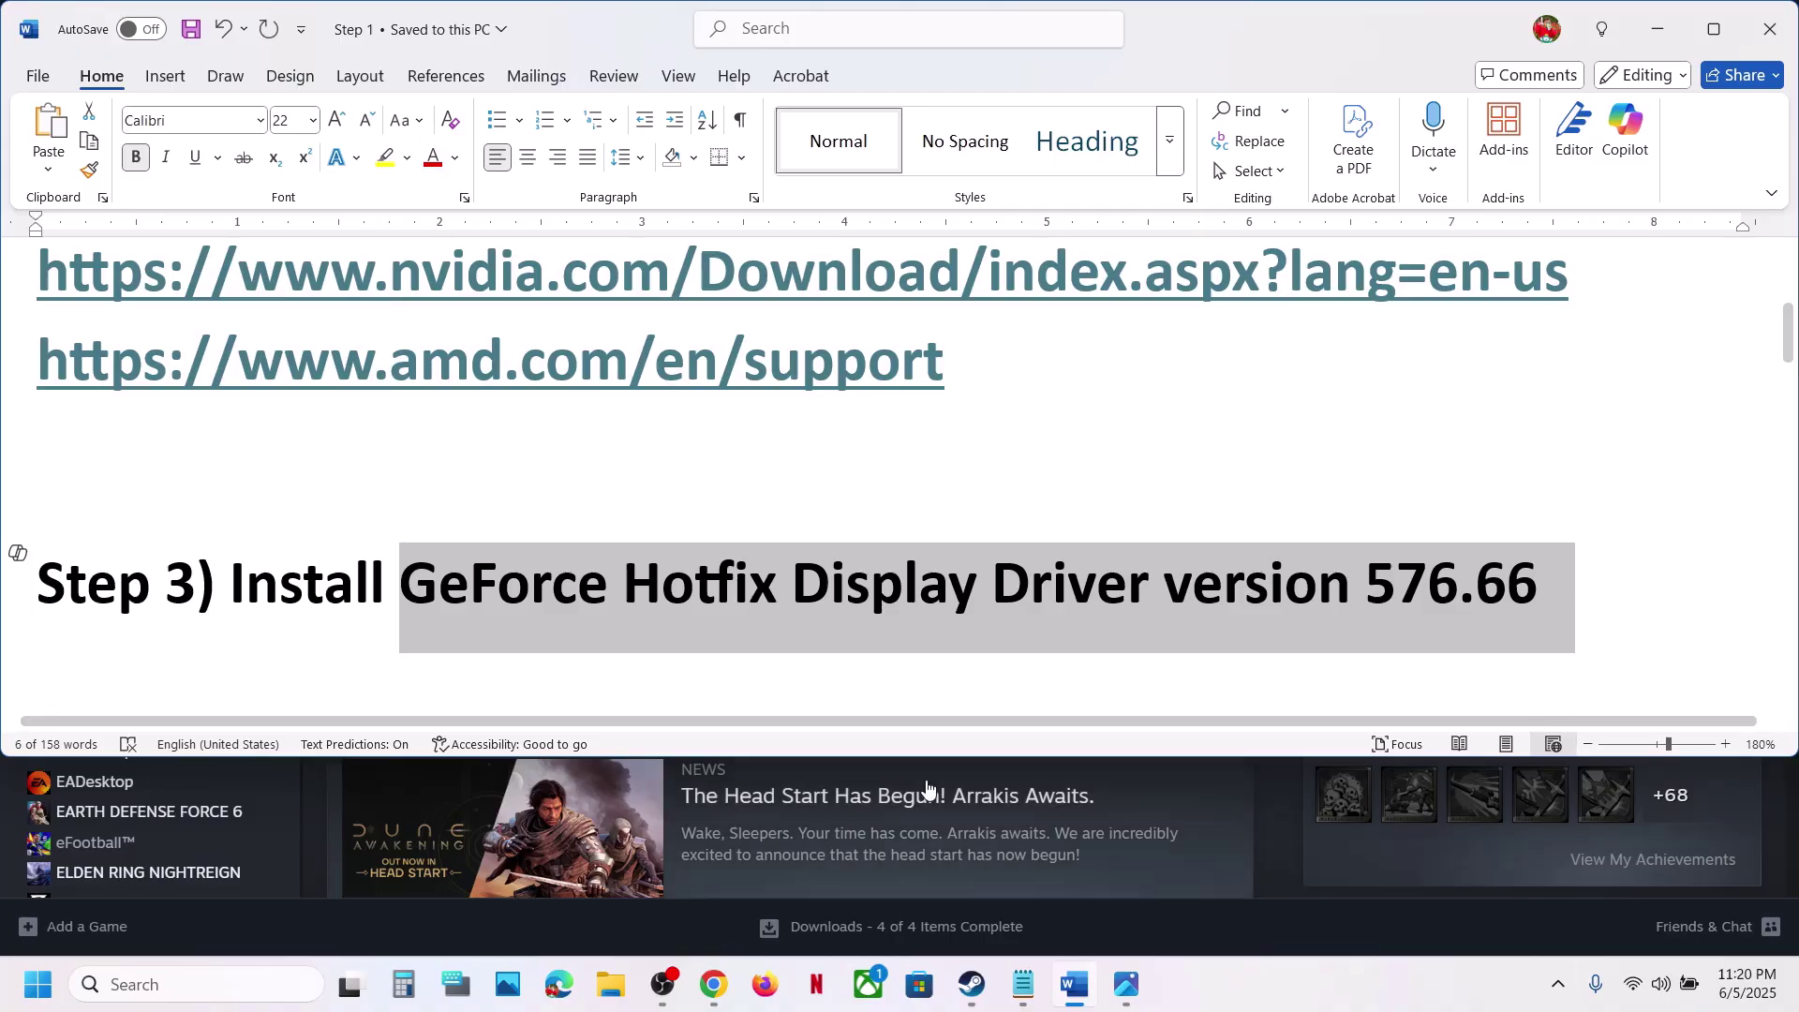
pyautogui.click(716, 992)
pyautogui.click(339, 24)
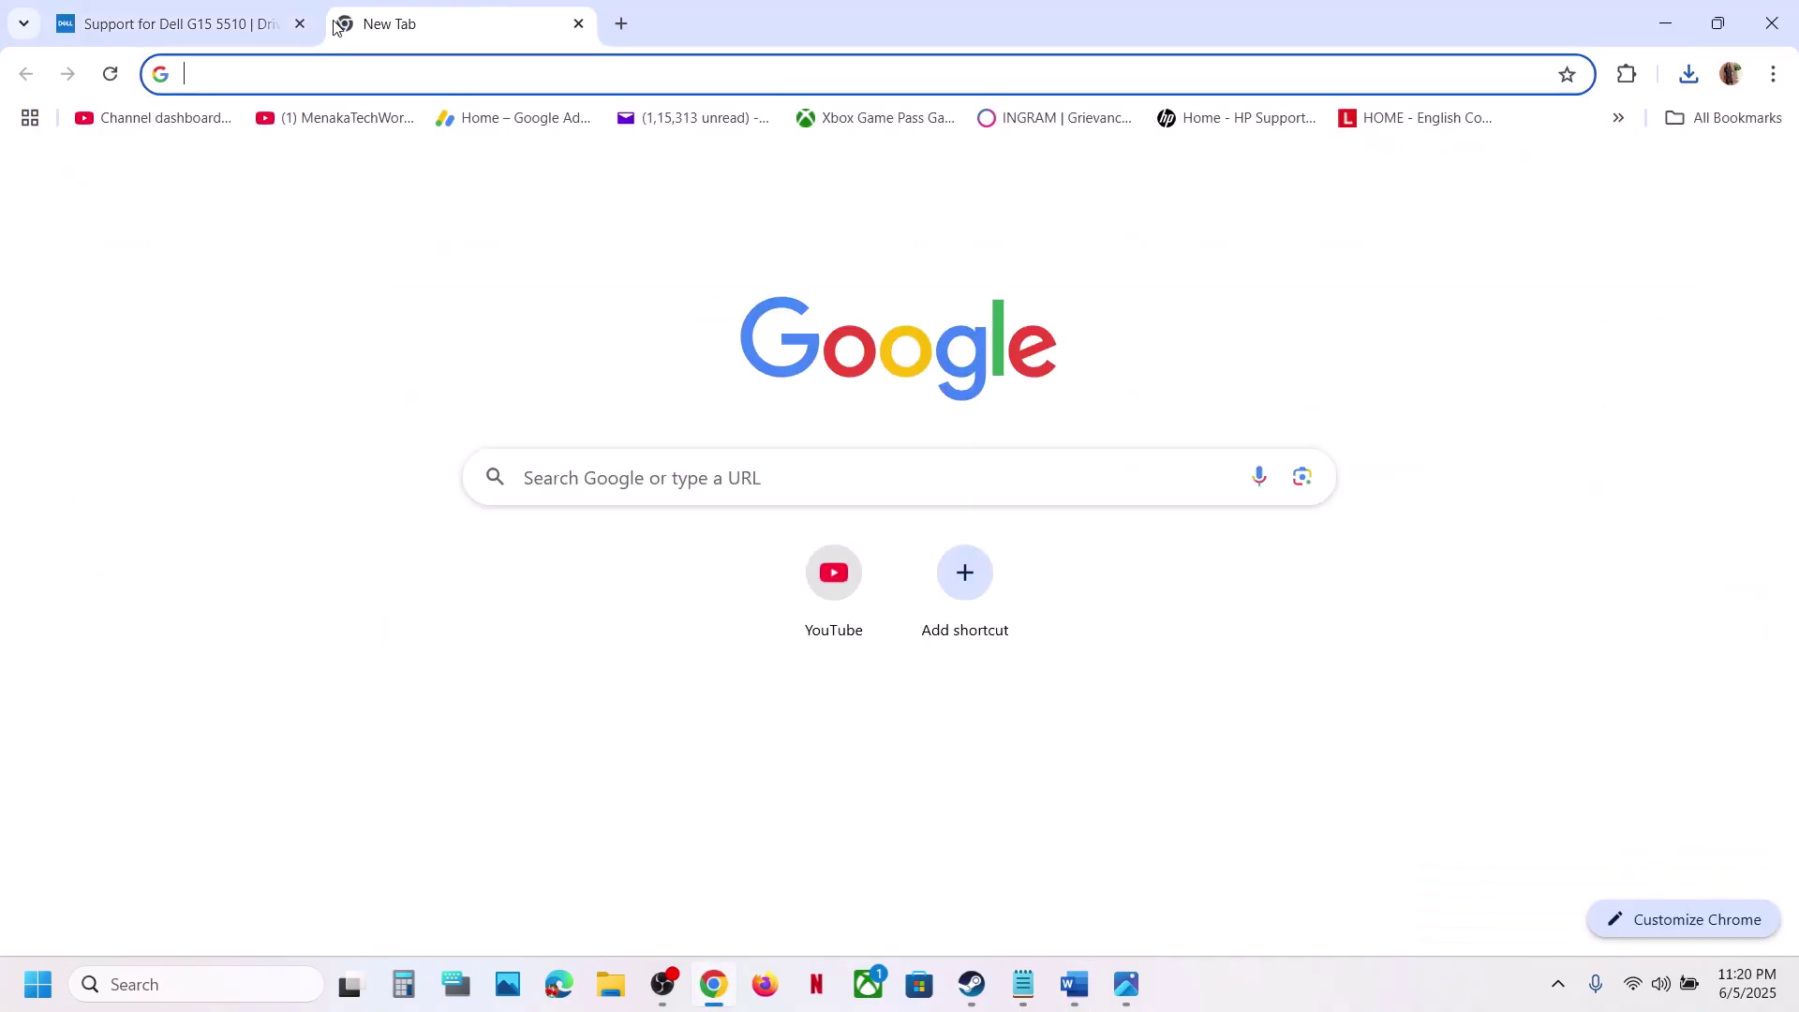
pyautogui.hotkey('ctrl', 'v')
pyautogui.press('Return')
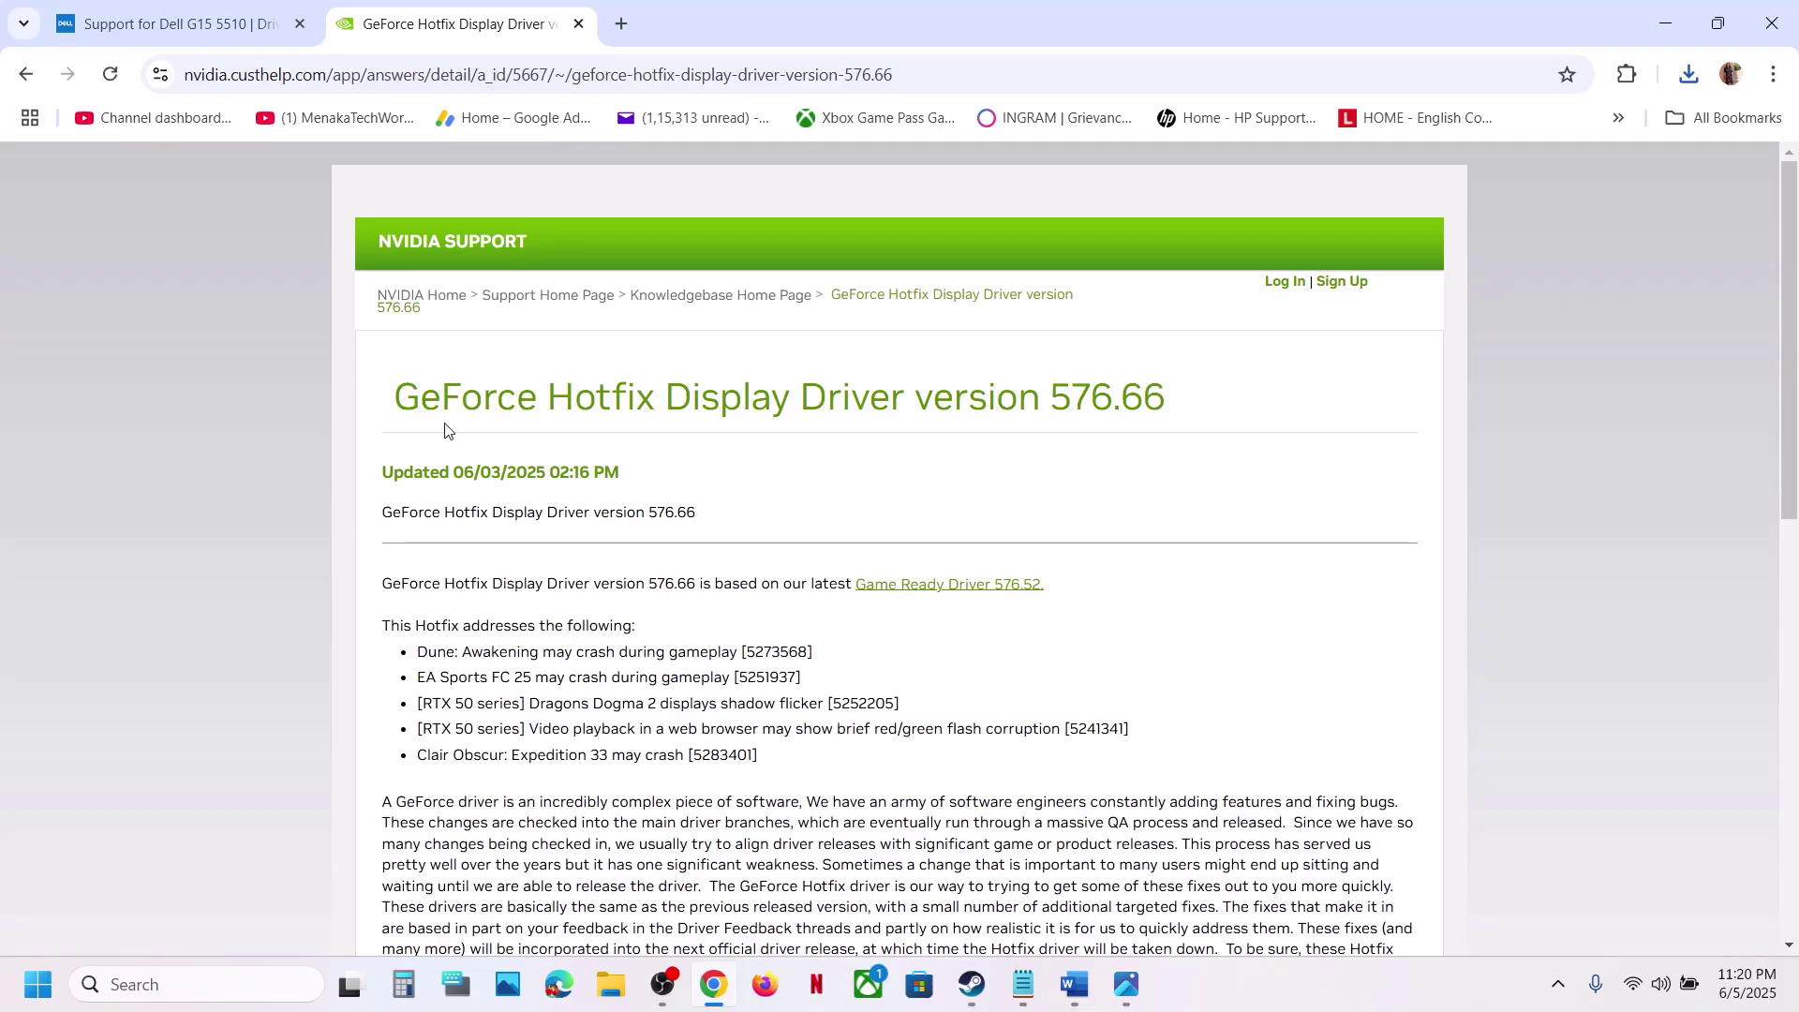
# Step: Review the hotfix article's title and its list of addressed issues, focusing on the Dune: Awakening gameplay crash entry
pyautogui.moveTo(480, 394); pyautogui.dragTo(1113, 396)
pyautogui.scroll(-2, 1084, 196)
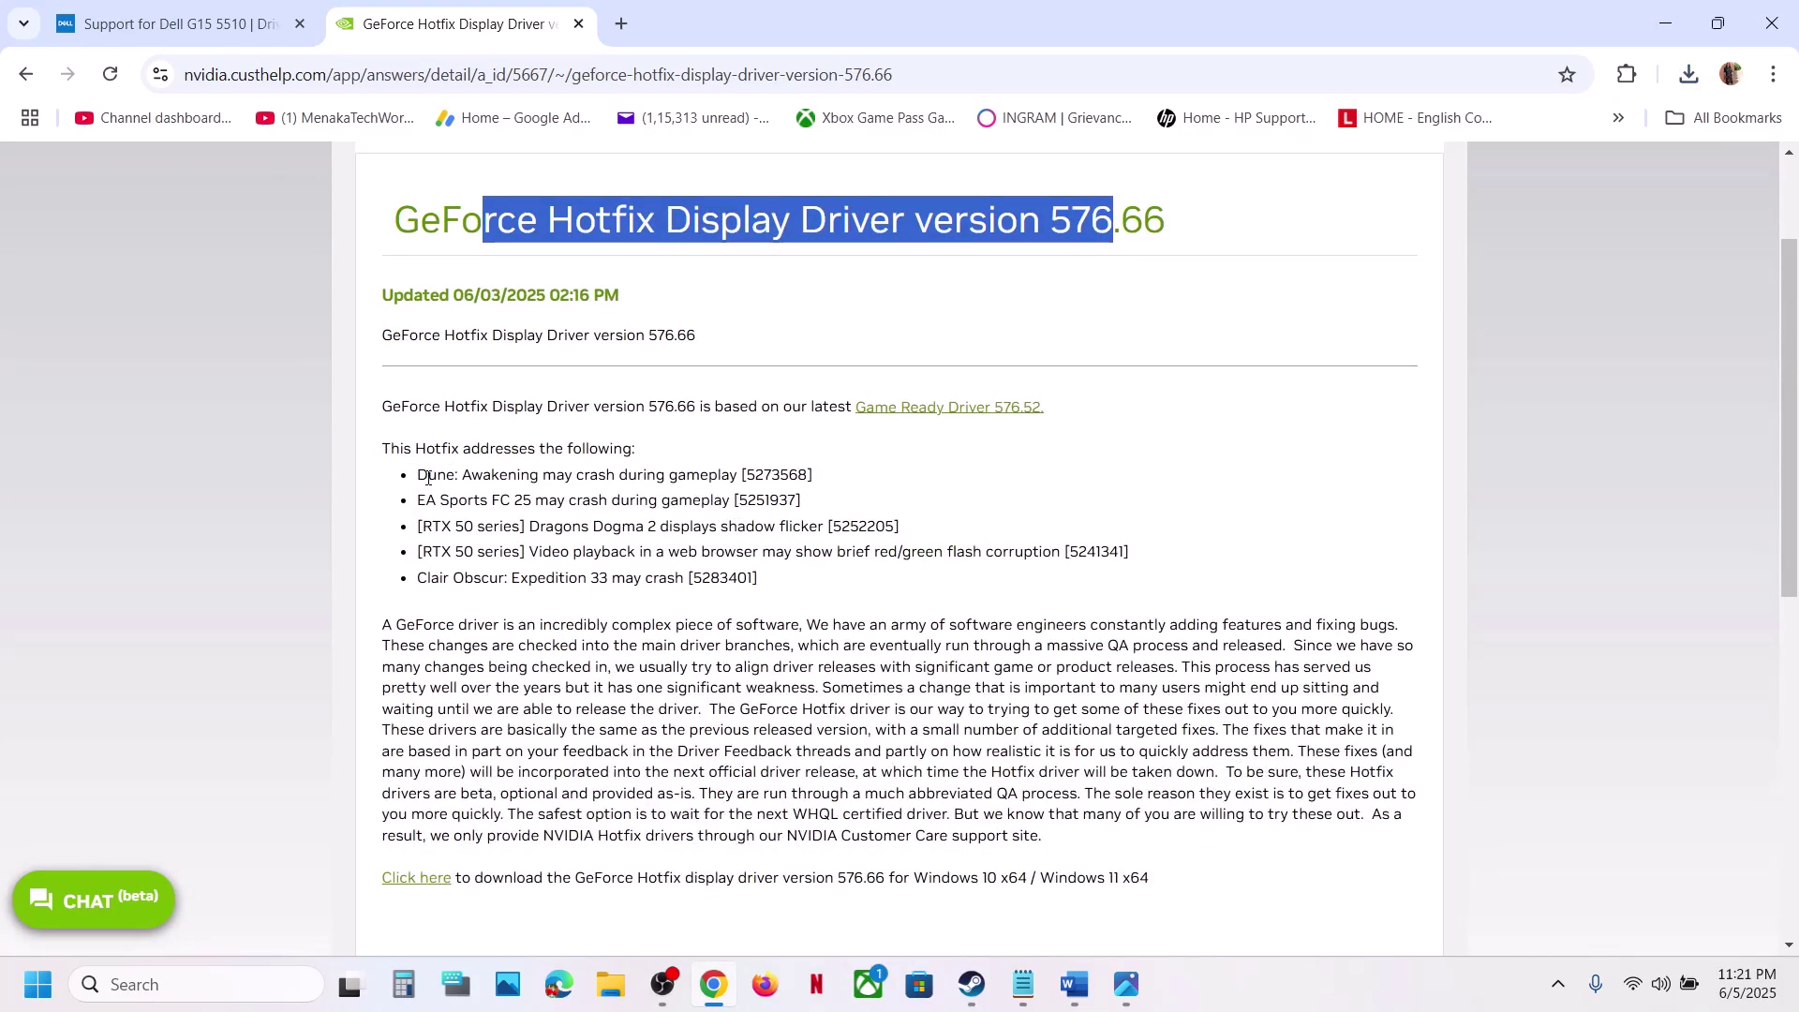
pyautogui.moveTo(481, 450); pyautogui.dragTo(610, 449)
pyautogui.moveTo(428, 476); pyautogui.dragTo(743, 467)
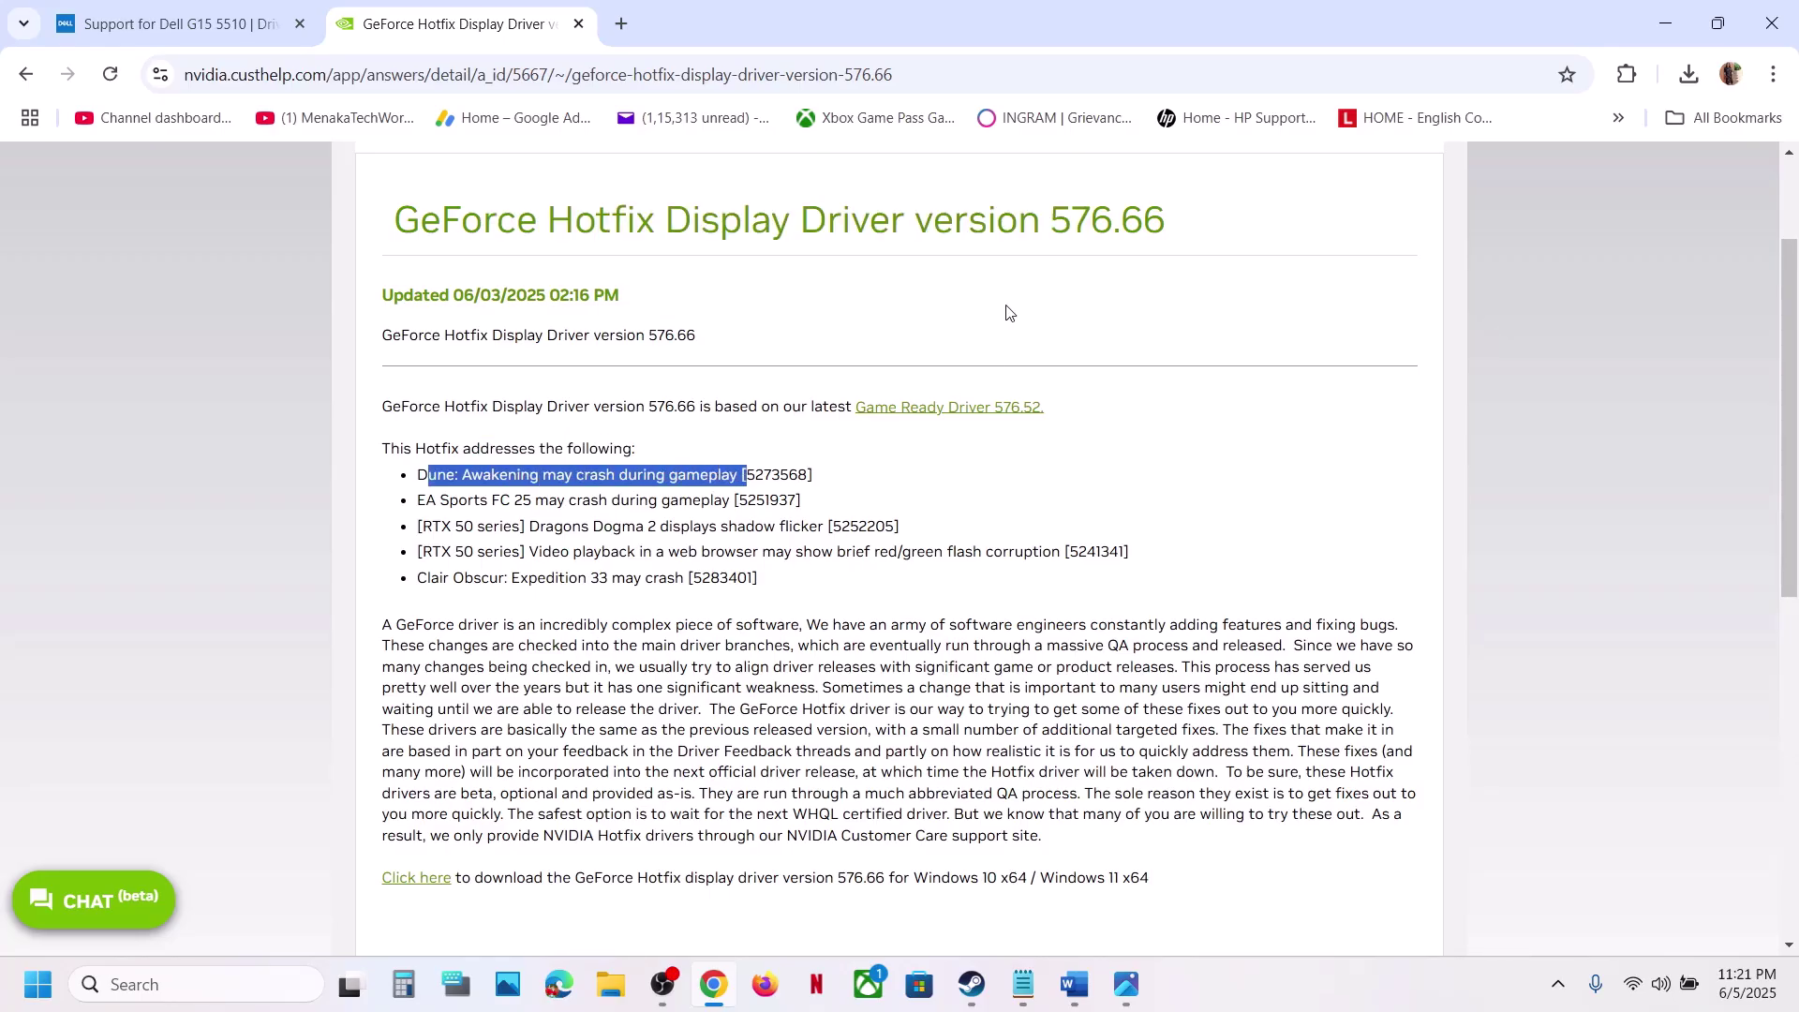
pyautogui.moveTo(903, 217); pyautogui.dragTo(1091, 219)
# Step: Download the GeForce Hotfix display driver 576.66 for Windows 10 x64 / Windows 11 x64 and check its download progress
pyautogui.scroll(-3, 411, 646)
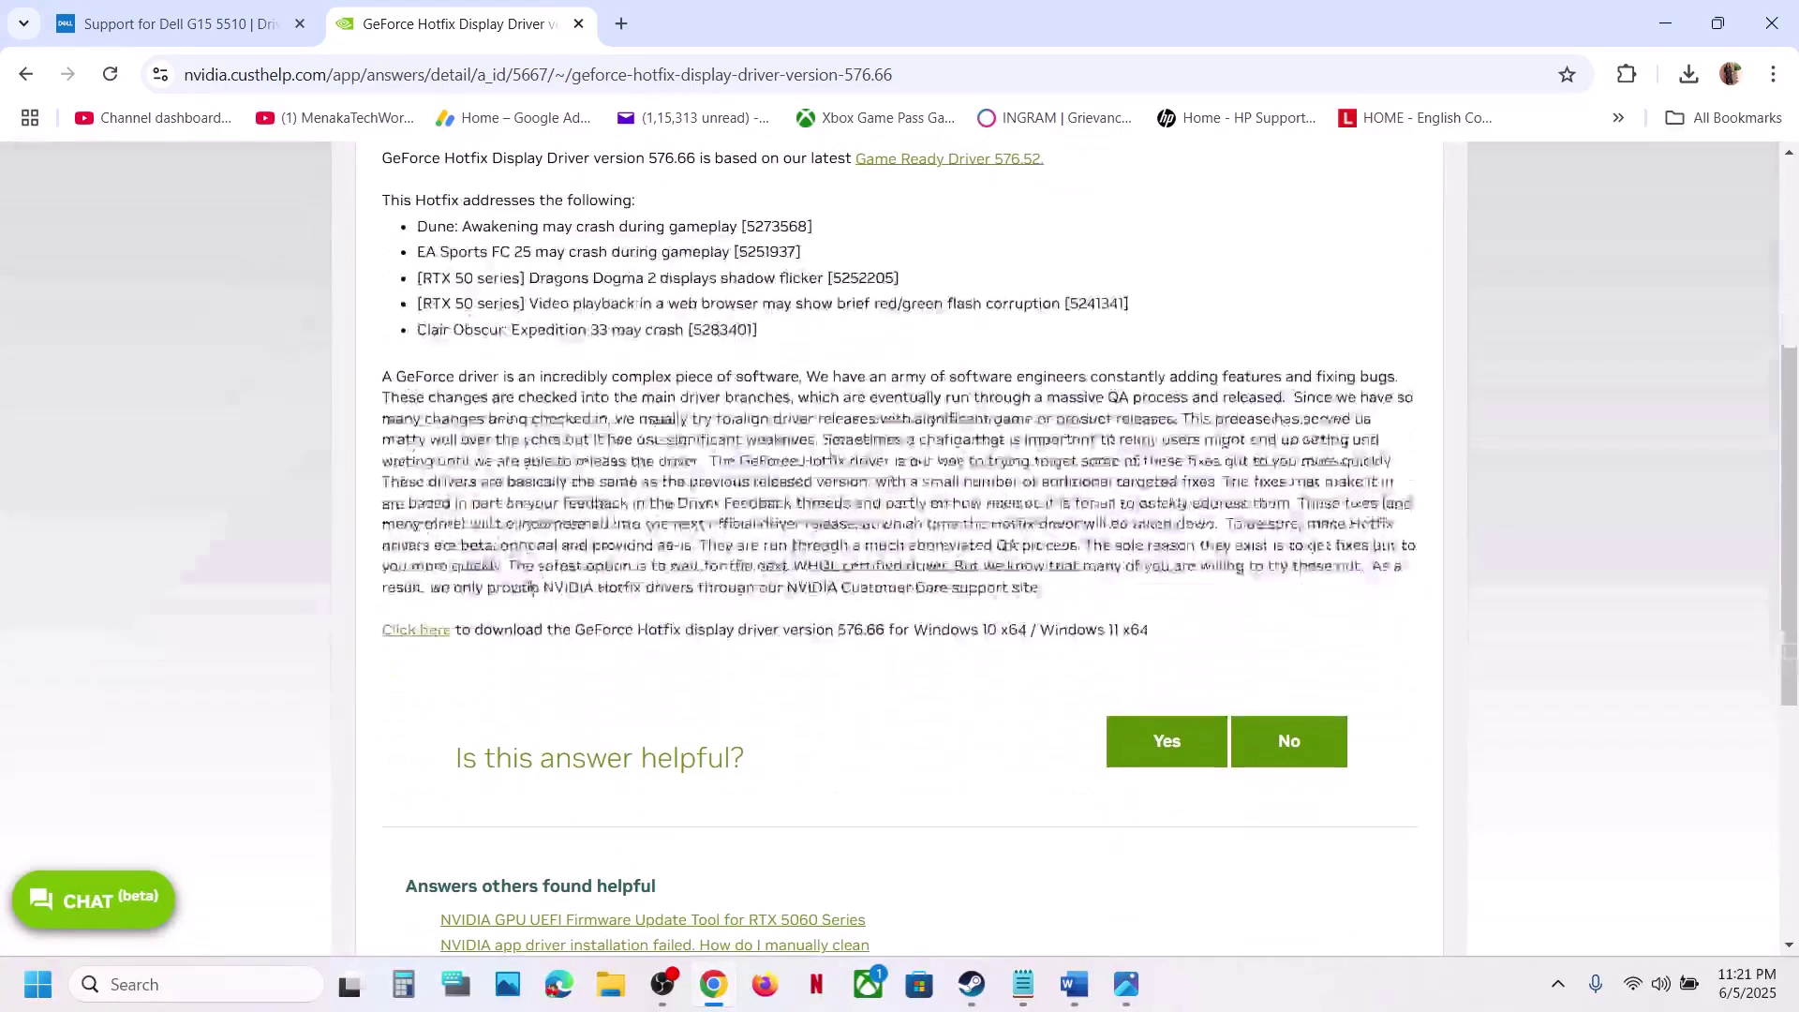
pyautogui.click(435, 638)
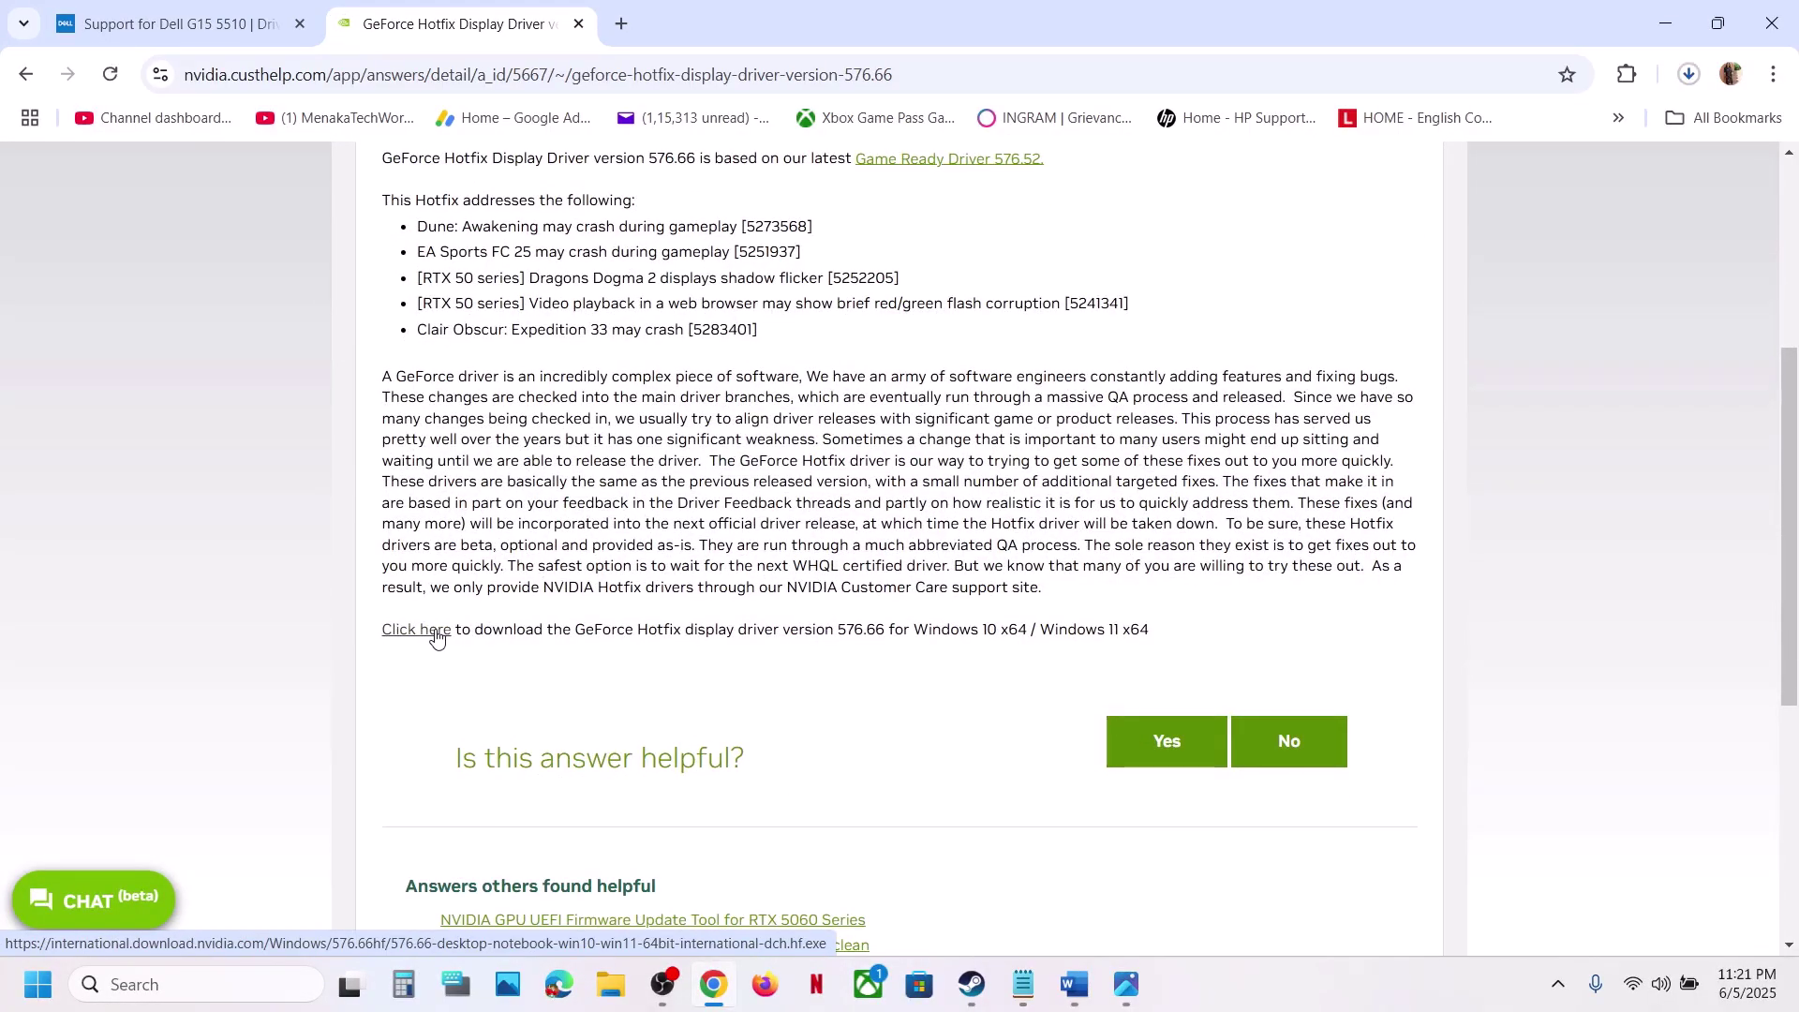
pyautogui.click(1688, 74)
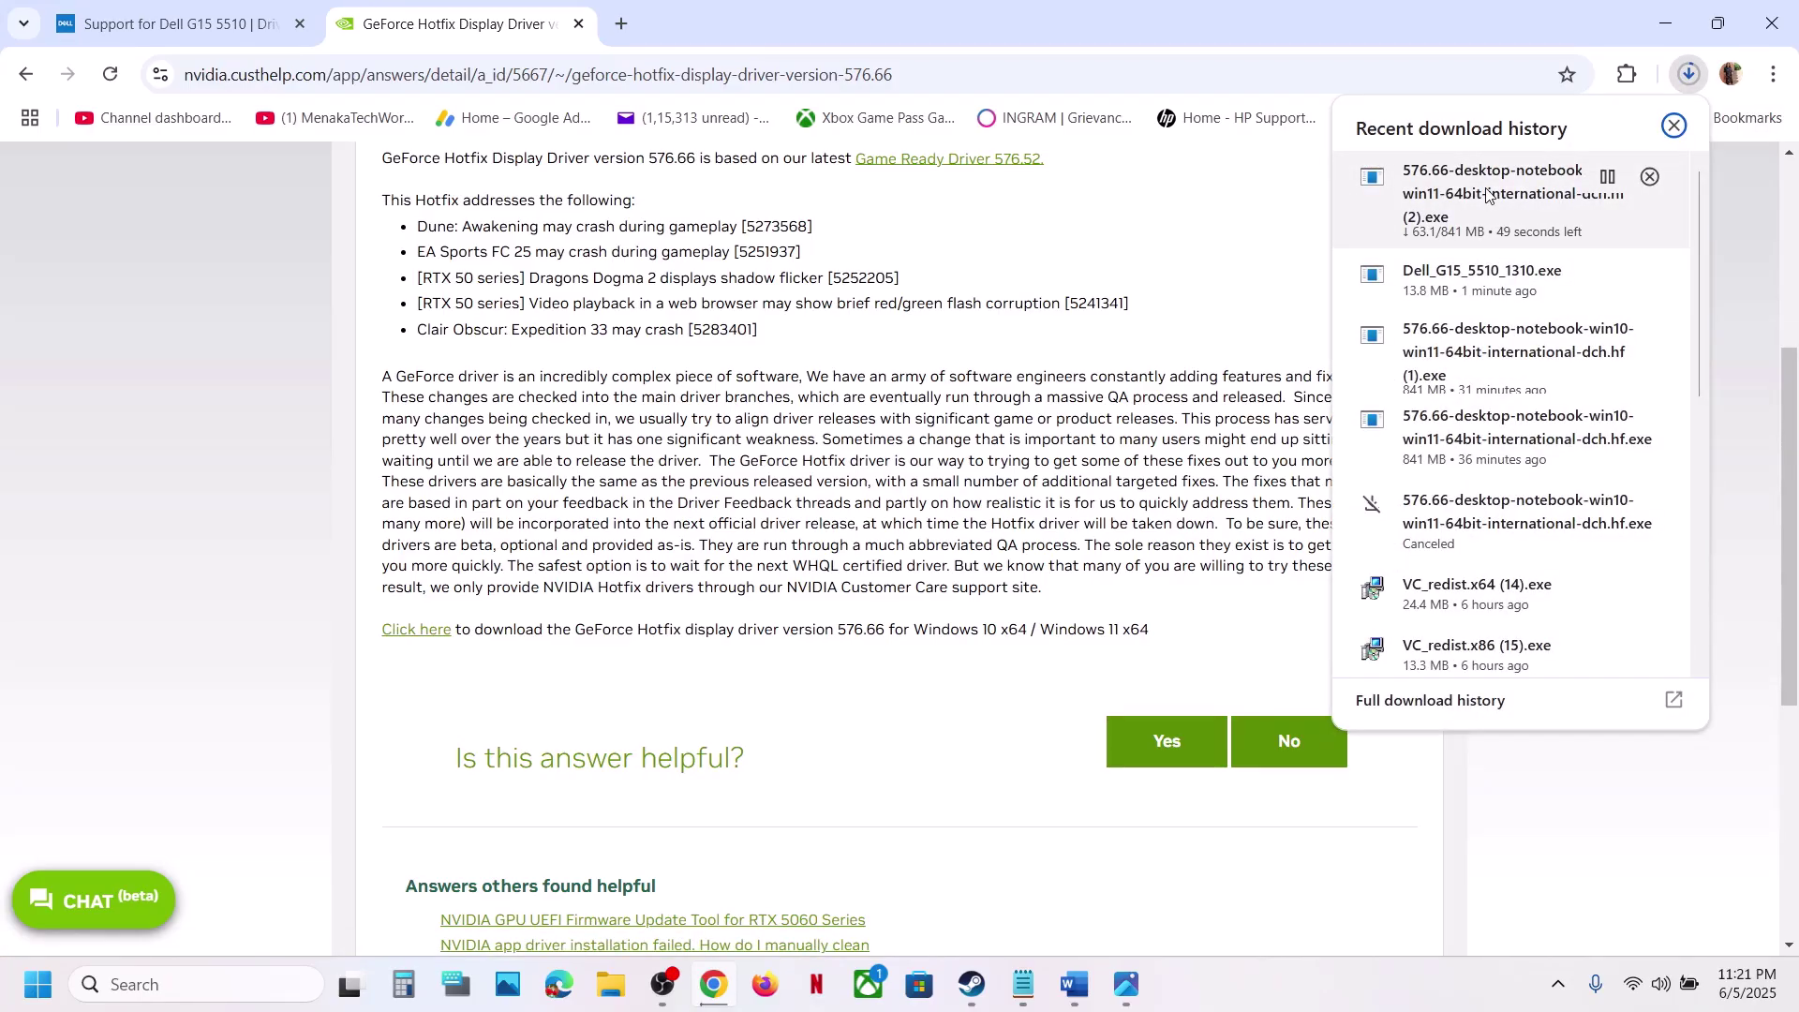
pyautogui.click(1159, 383)
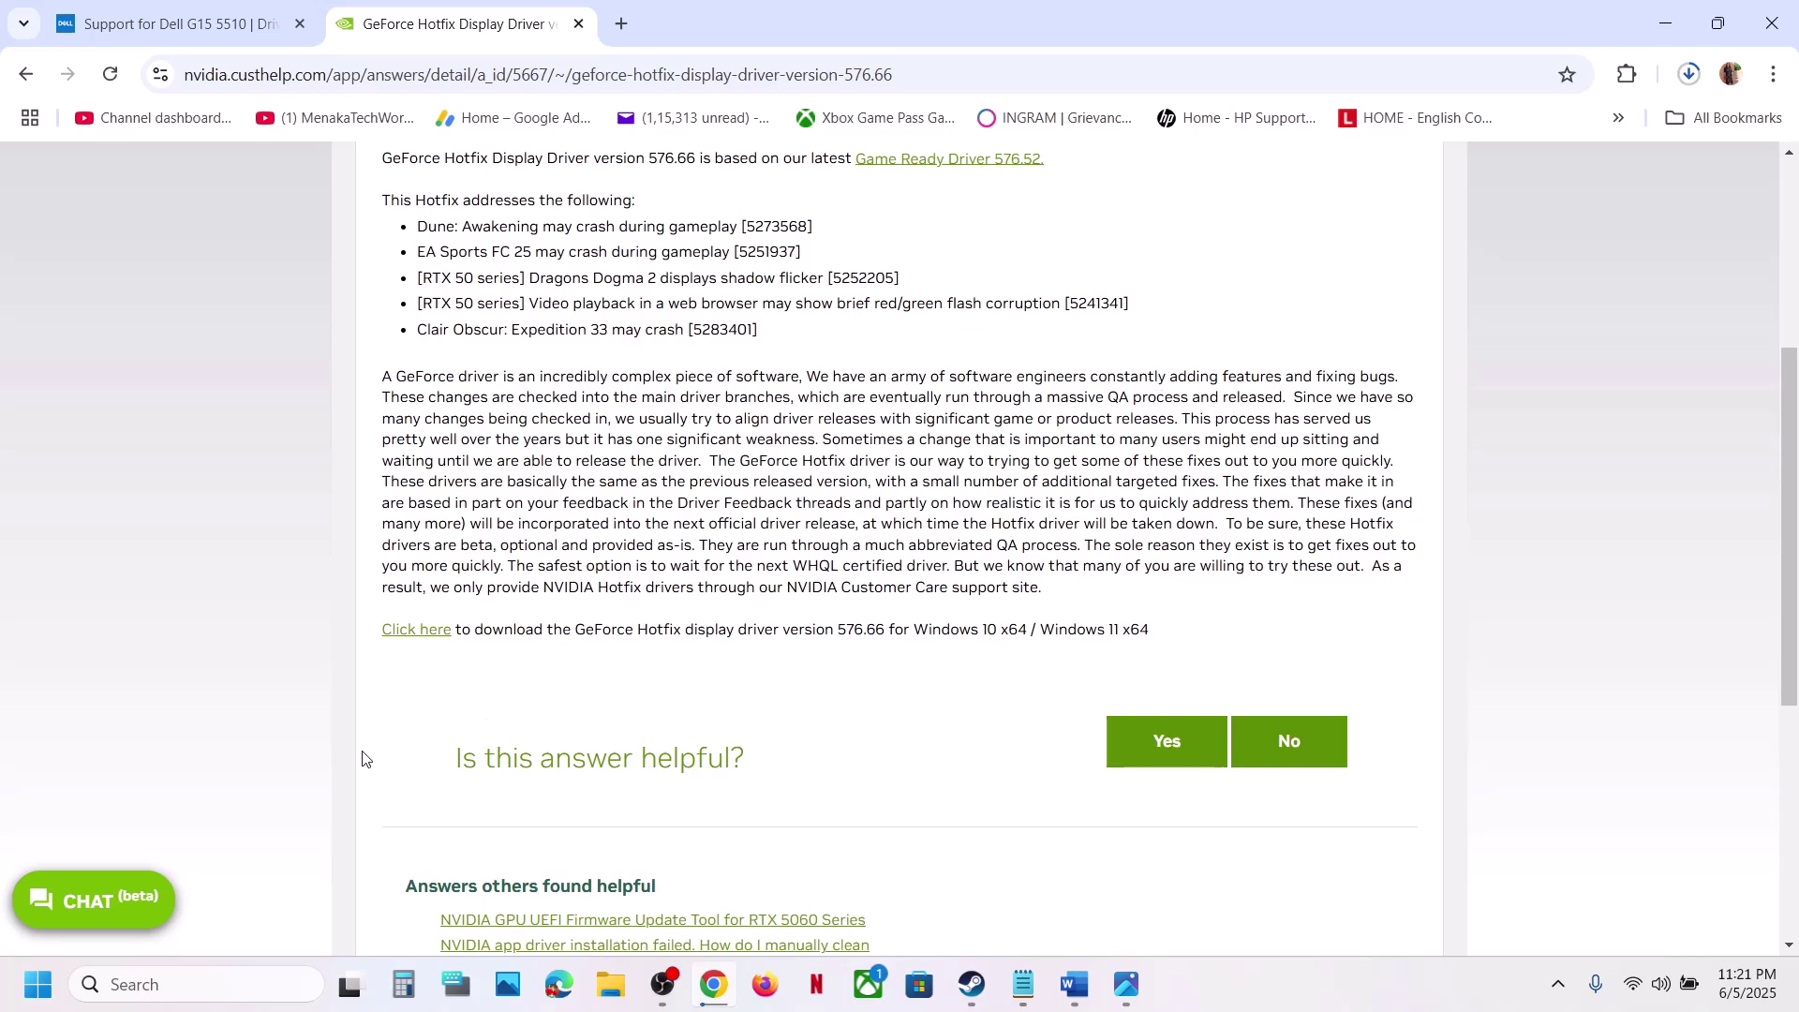
# Step: Look at the Windows power options used to restart the computer, leaving them without restarting
pyautogui.click(37, 984)
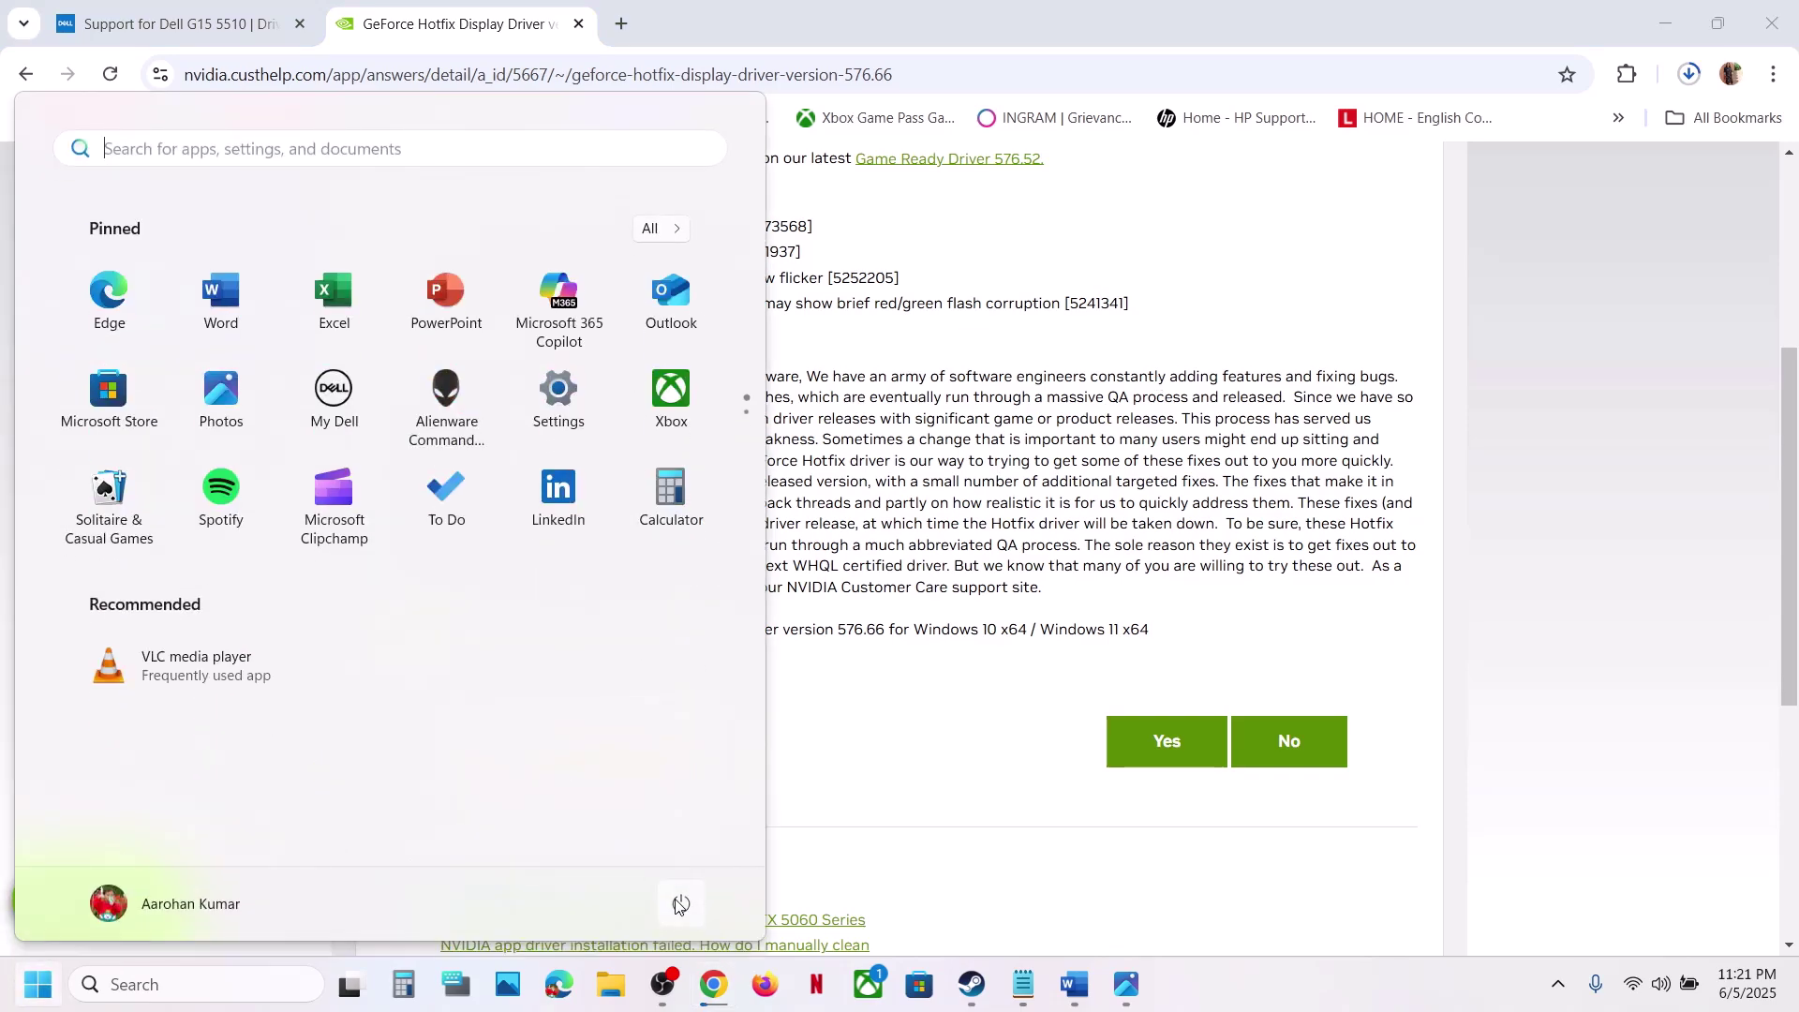
pyautogui.click(681, 903)
pyautogui.click(973, 991)
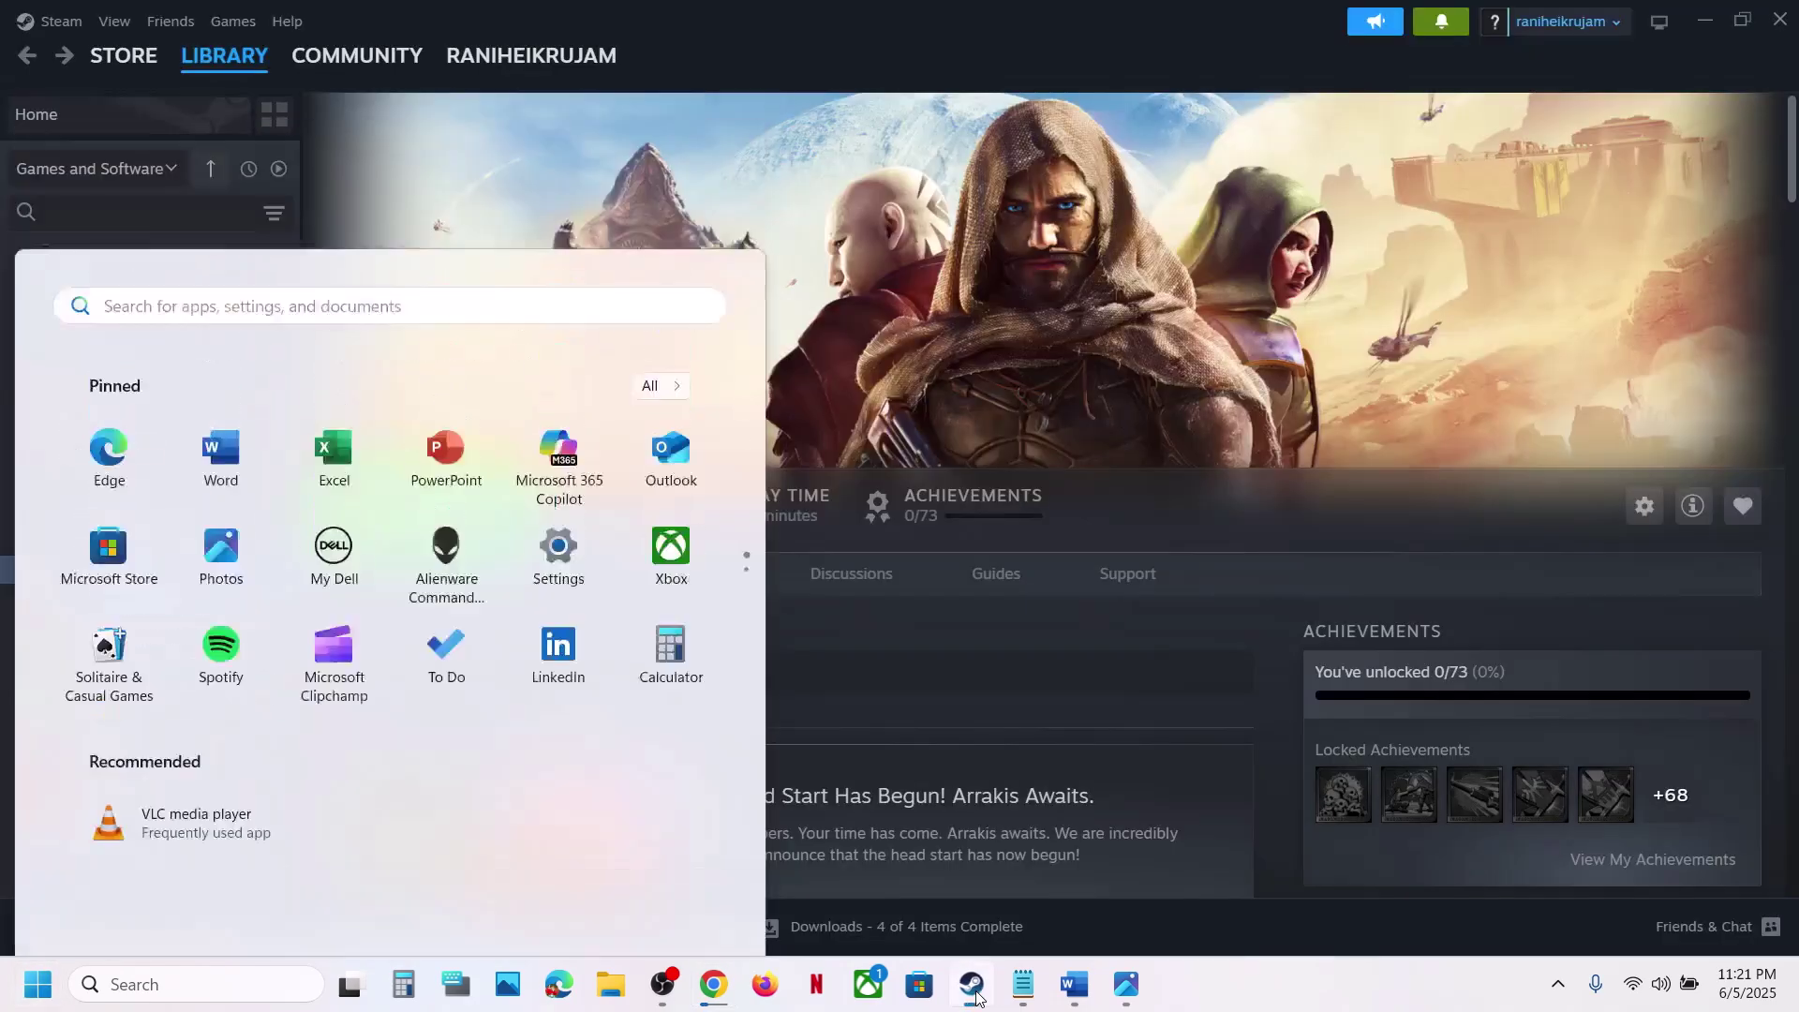
# Step: Switch to the Word notes and copy the word "graphics" from the Step 4 heading
pyautogui.click(1074, 984)
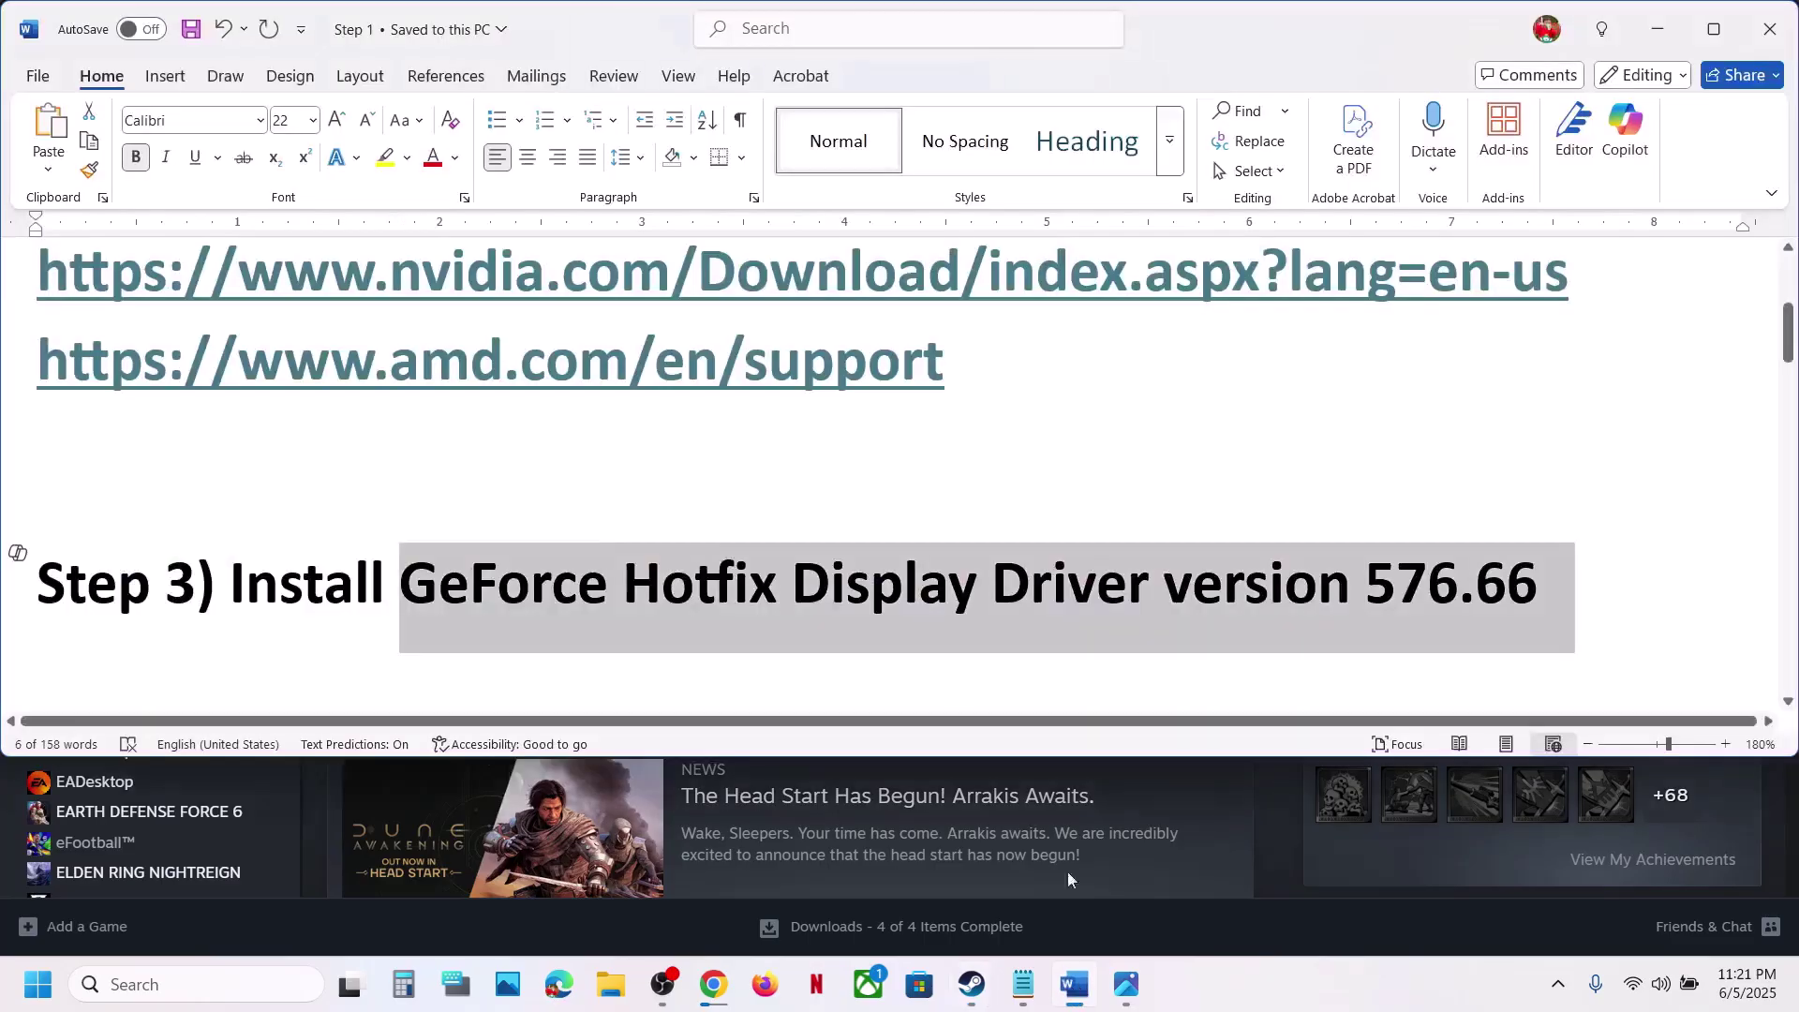
pyautogui.scroll(-3, 600, 543)
pyautogui.scroll(1, 1022, 640)
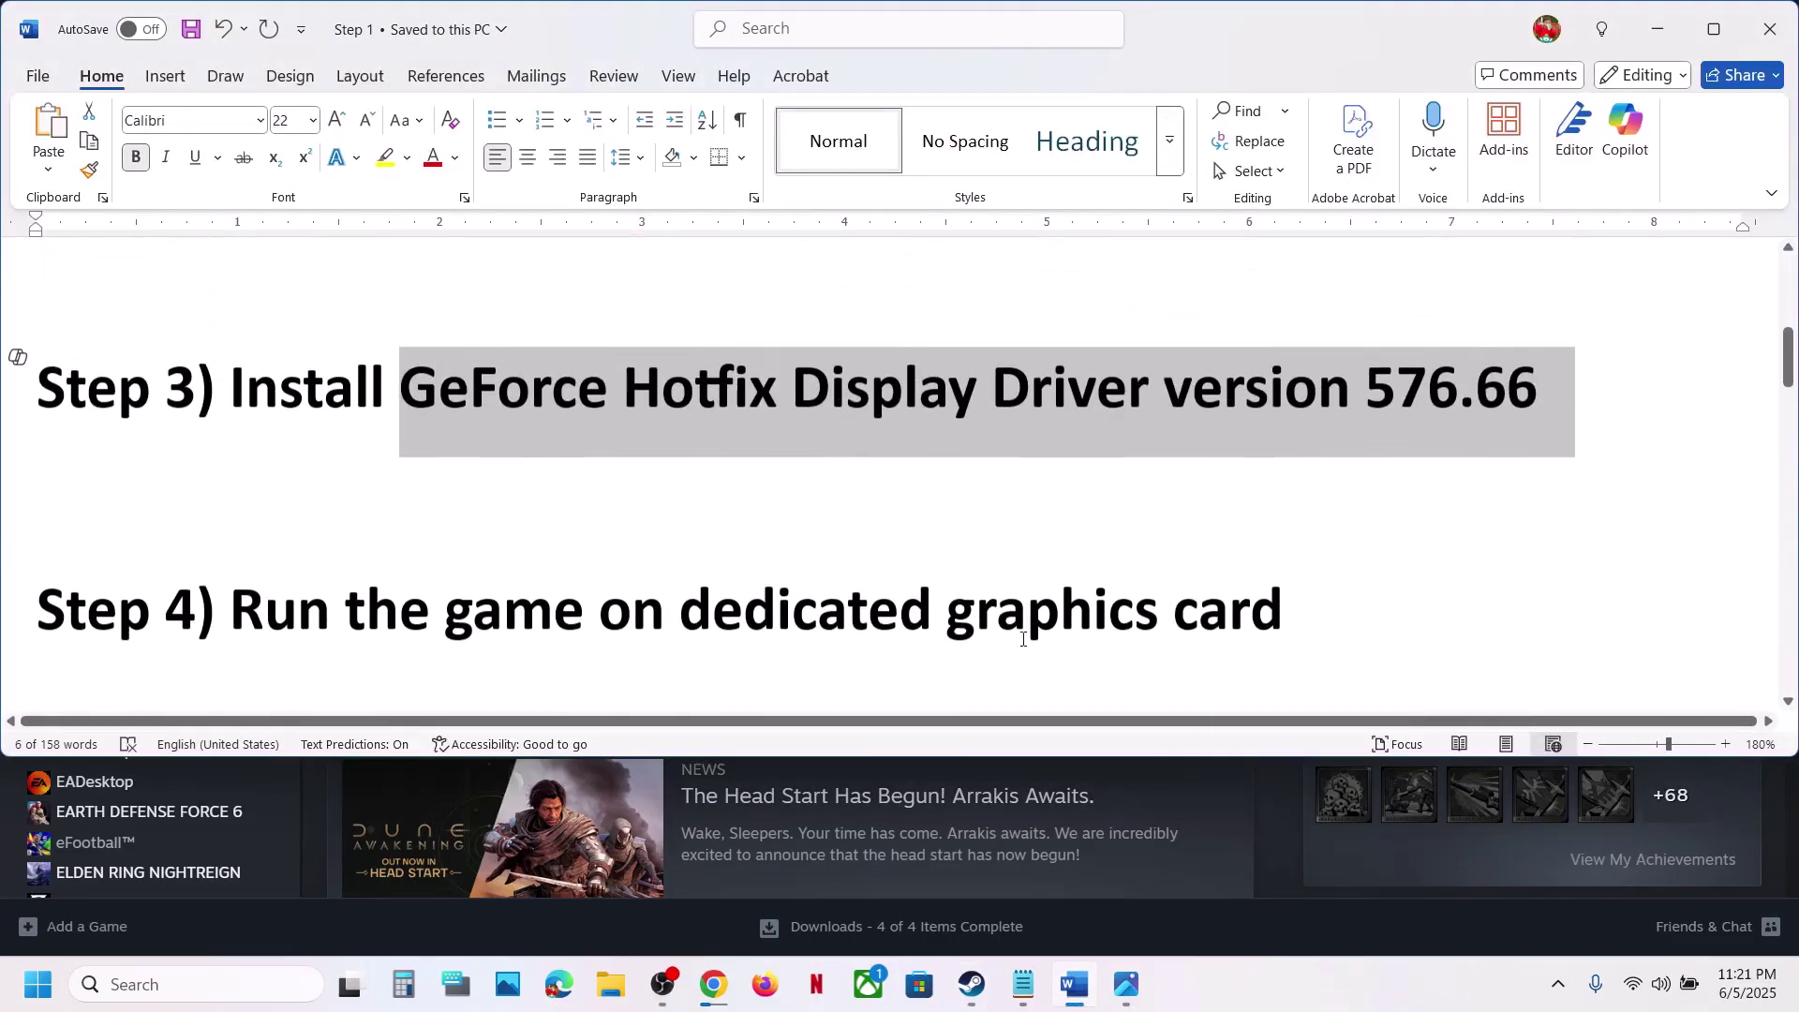
pyautogui.doubleClick(1023, 639)
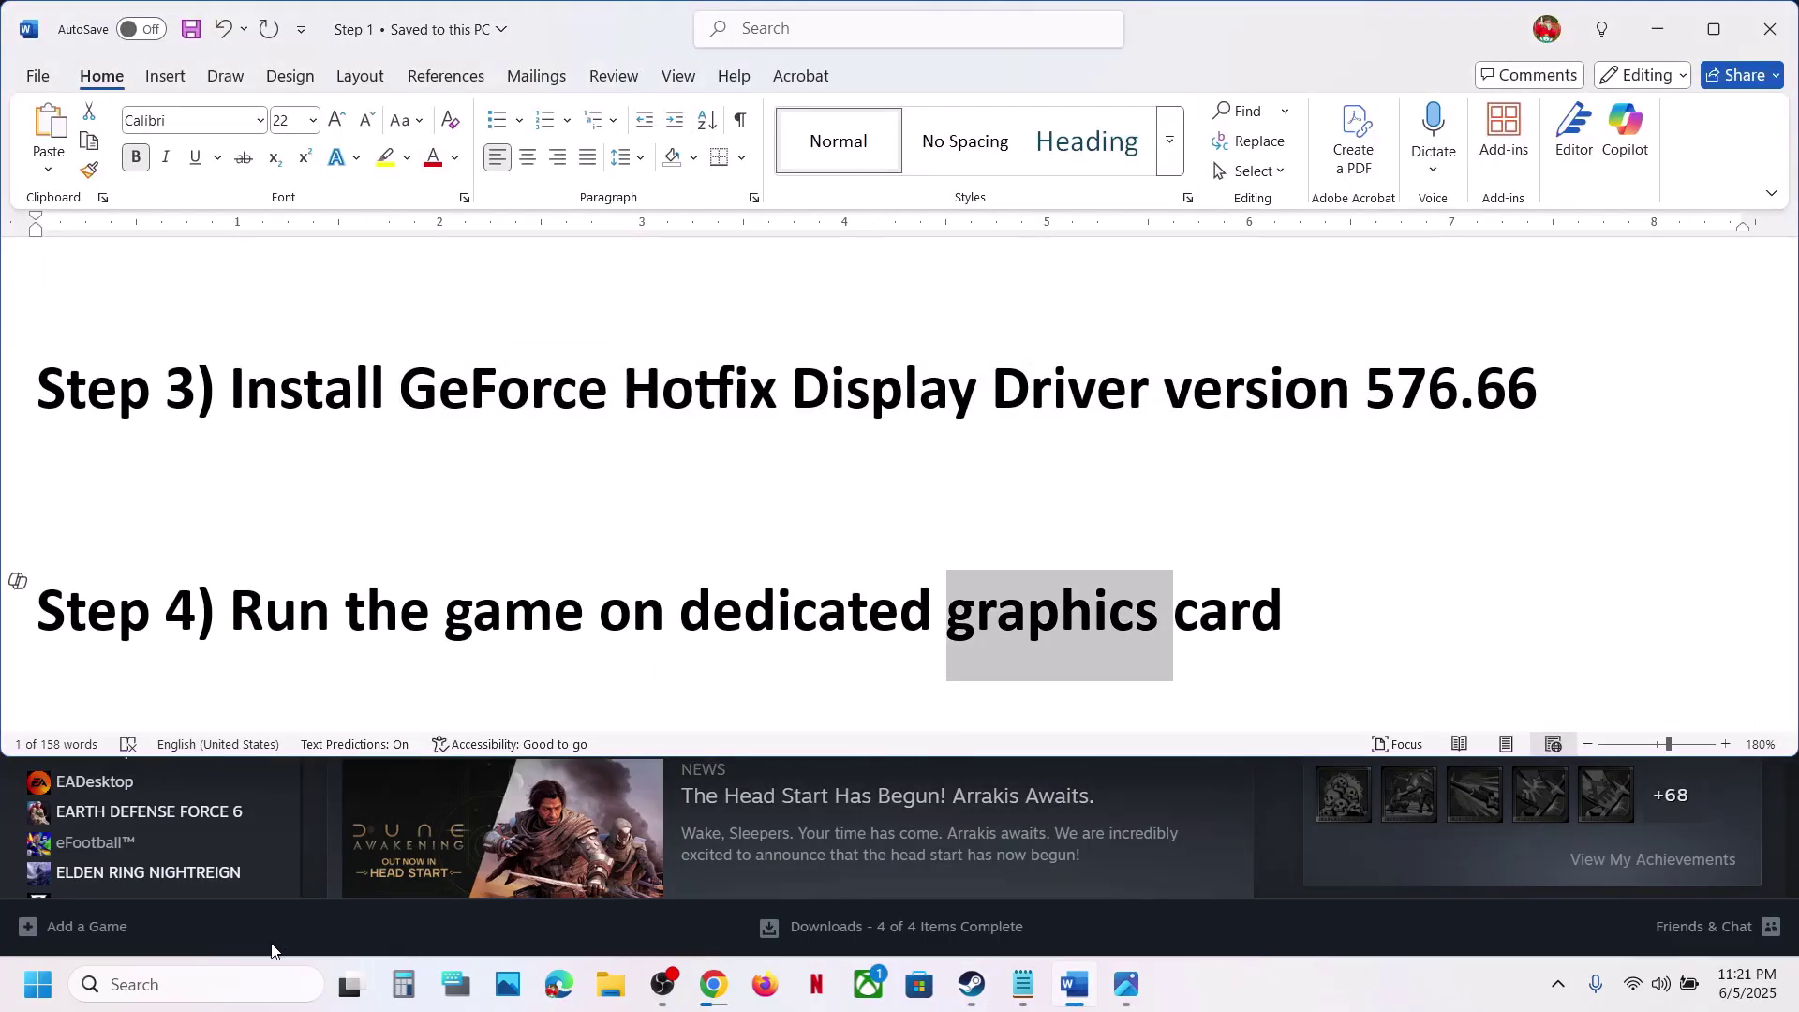
pyautogui.hotkey('ctrl', 'c')
# Step: Search Windows for "graphics" and open Graphics settings
pyautogui.click(232, 981)
pyautogui.hotkey('ctrl', 'v')
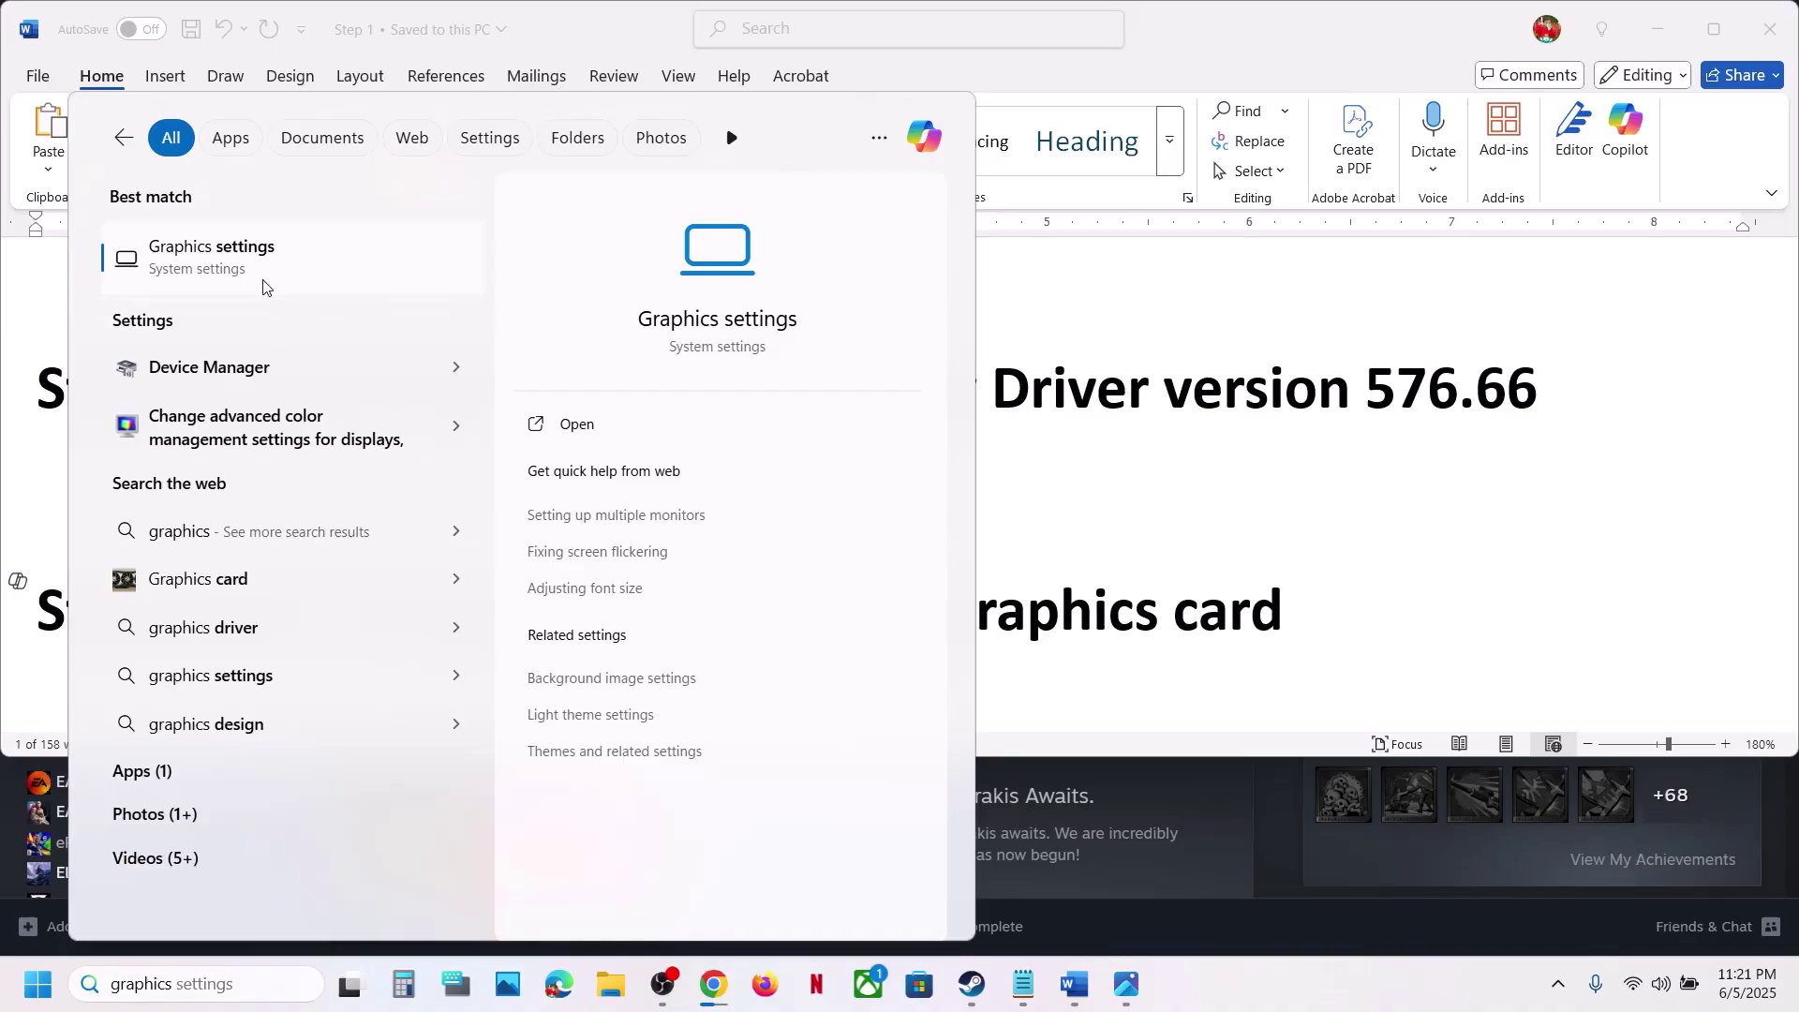
pyautogui.click(263, 285)
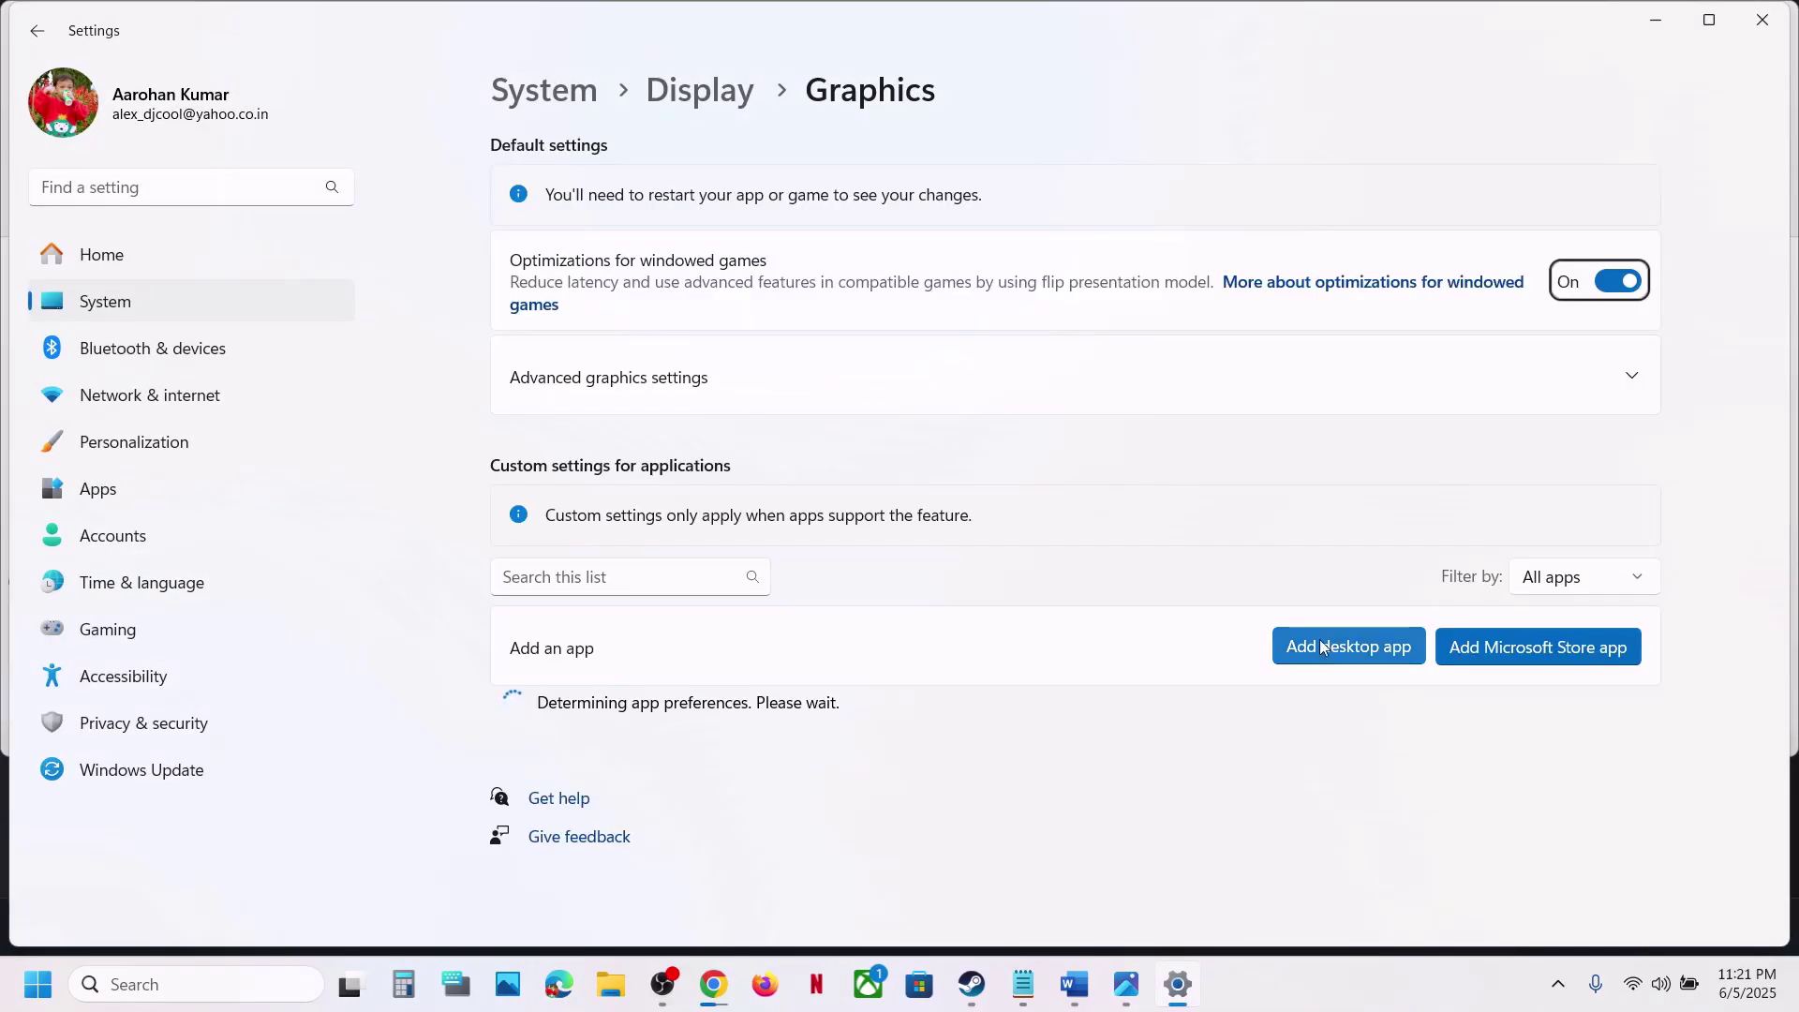
# Step: Add the DuneSandbox application from the steamapps\common\DuneAwakening folder as a desktop app in the custom graphics settings
pyautogui.click(1363, 656)
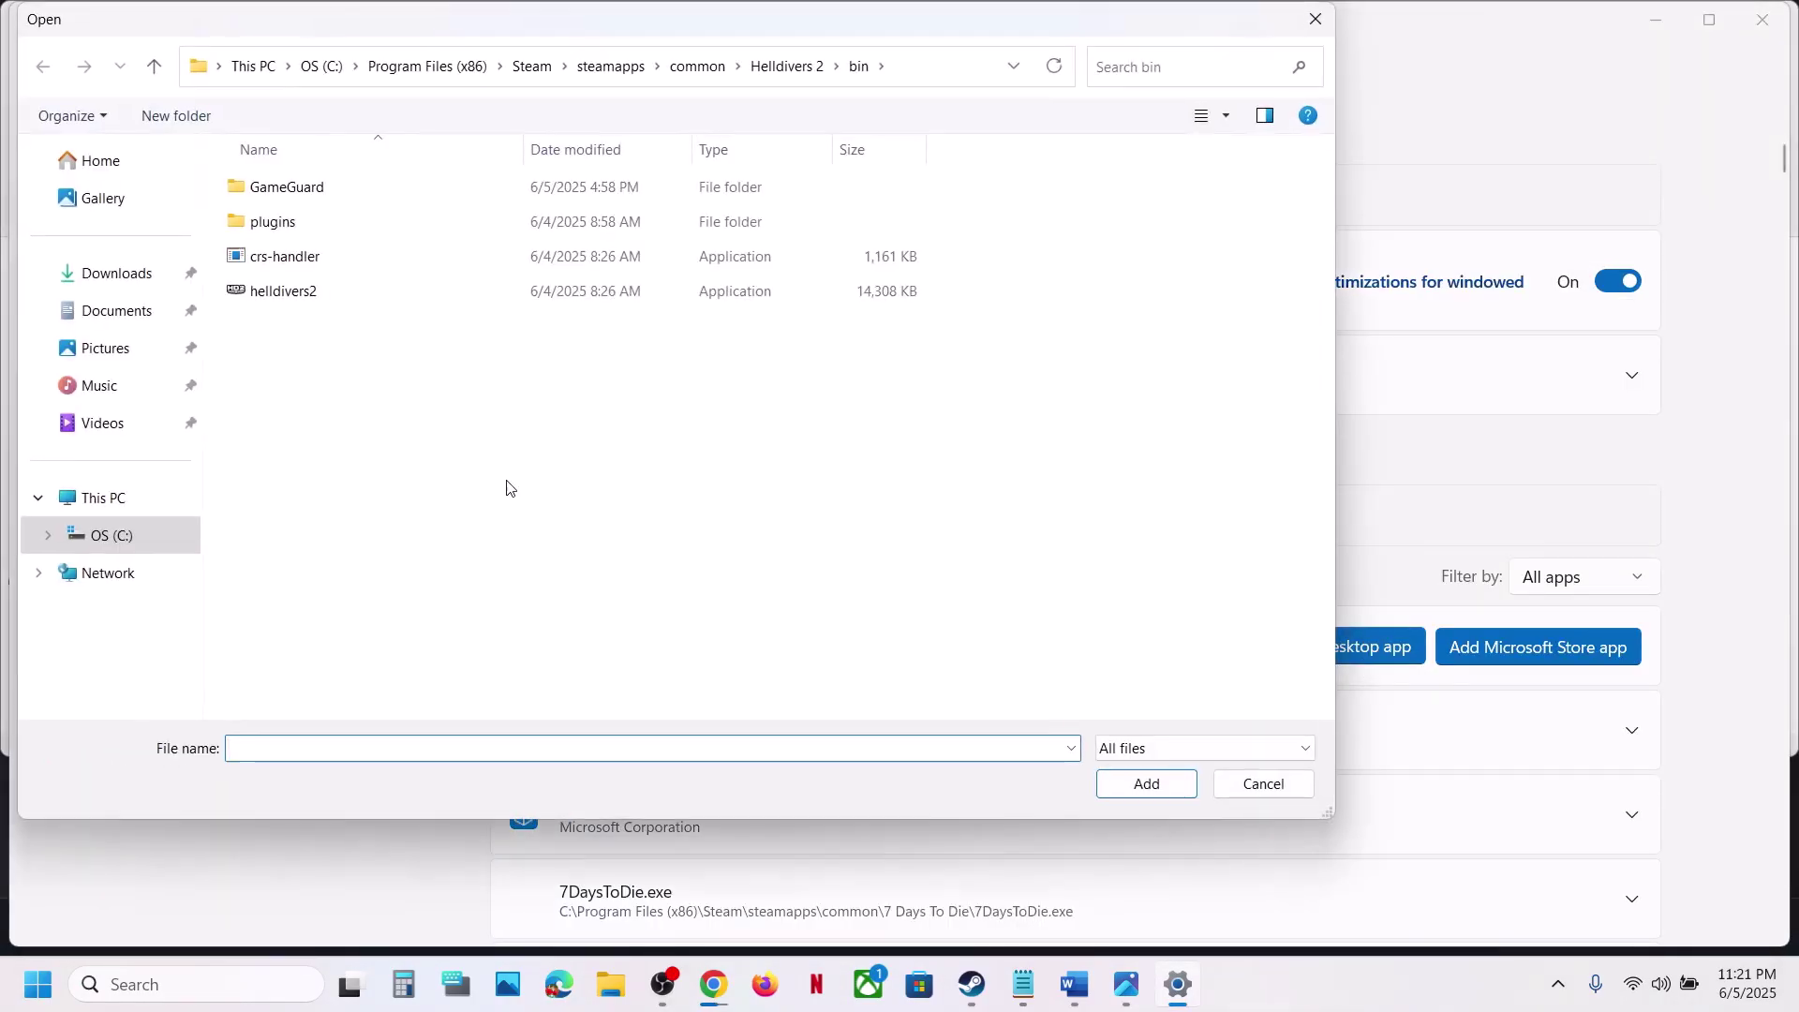
pyautogui.click(663, 65)
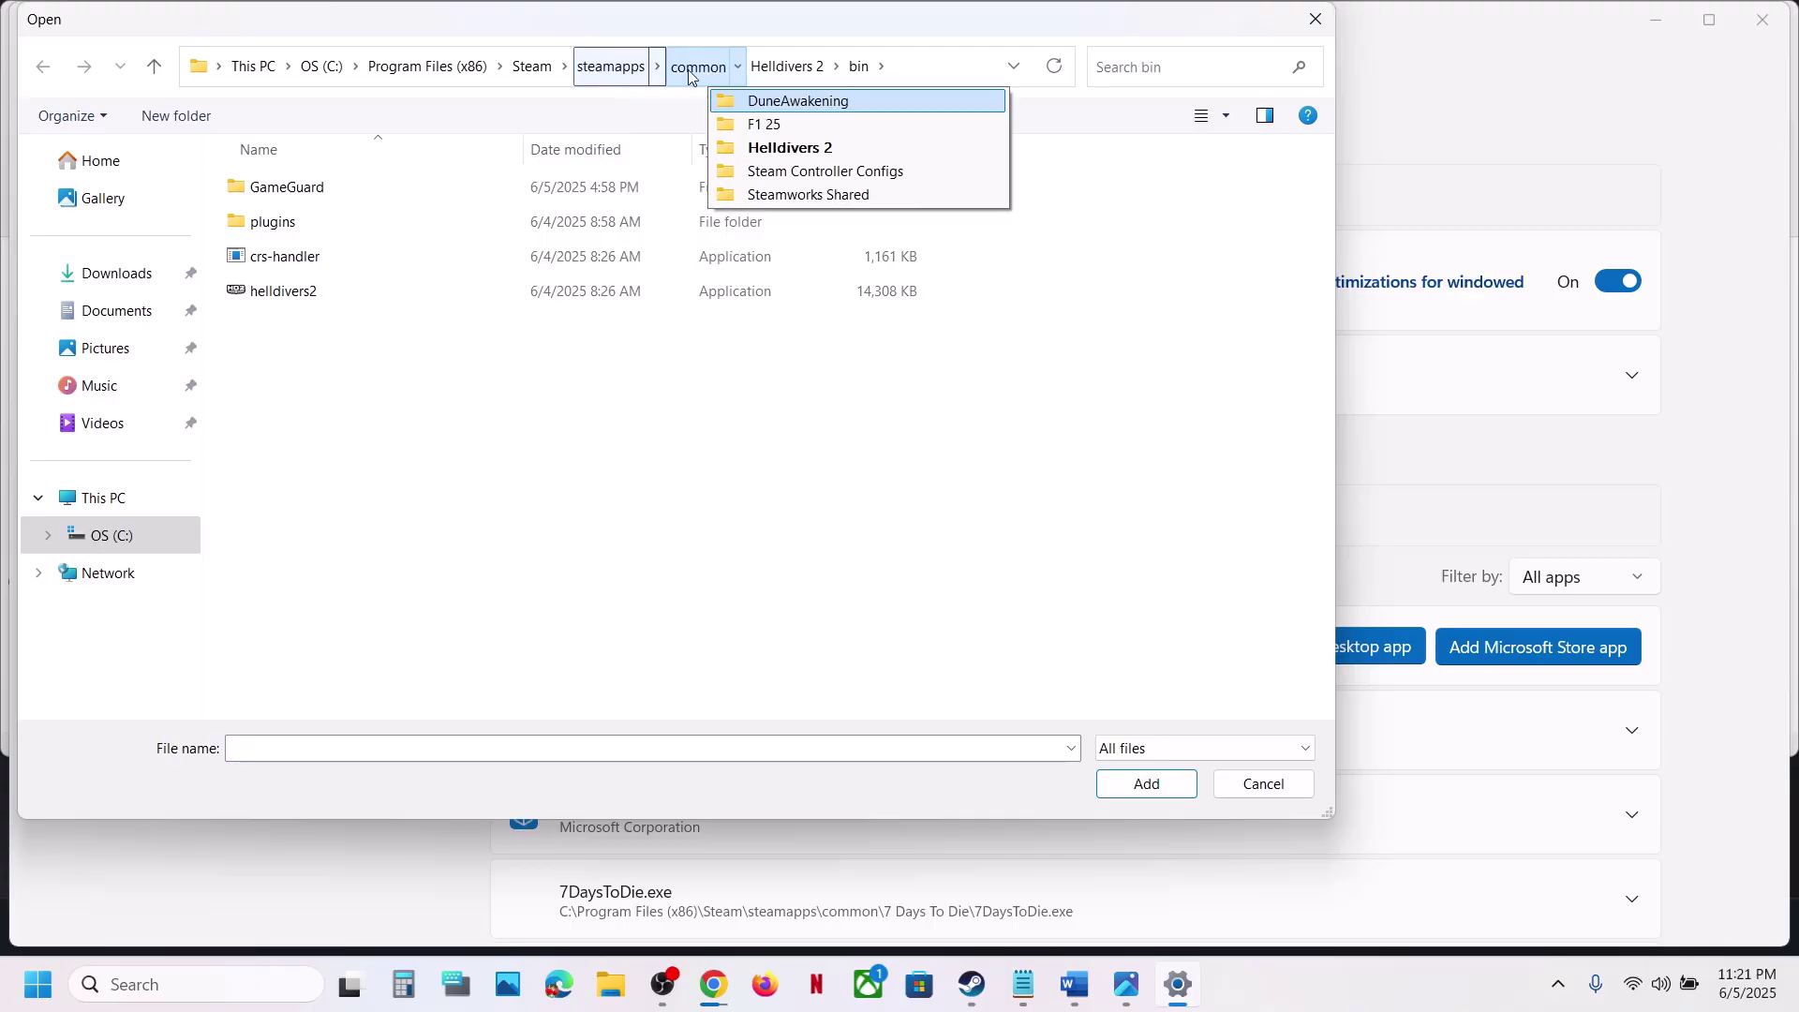
pyautogui.click(688, 70)
pyautogui.doubleClick(300, 187)
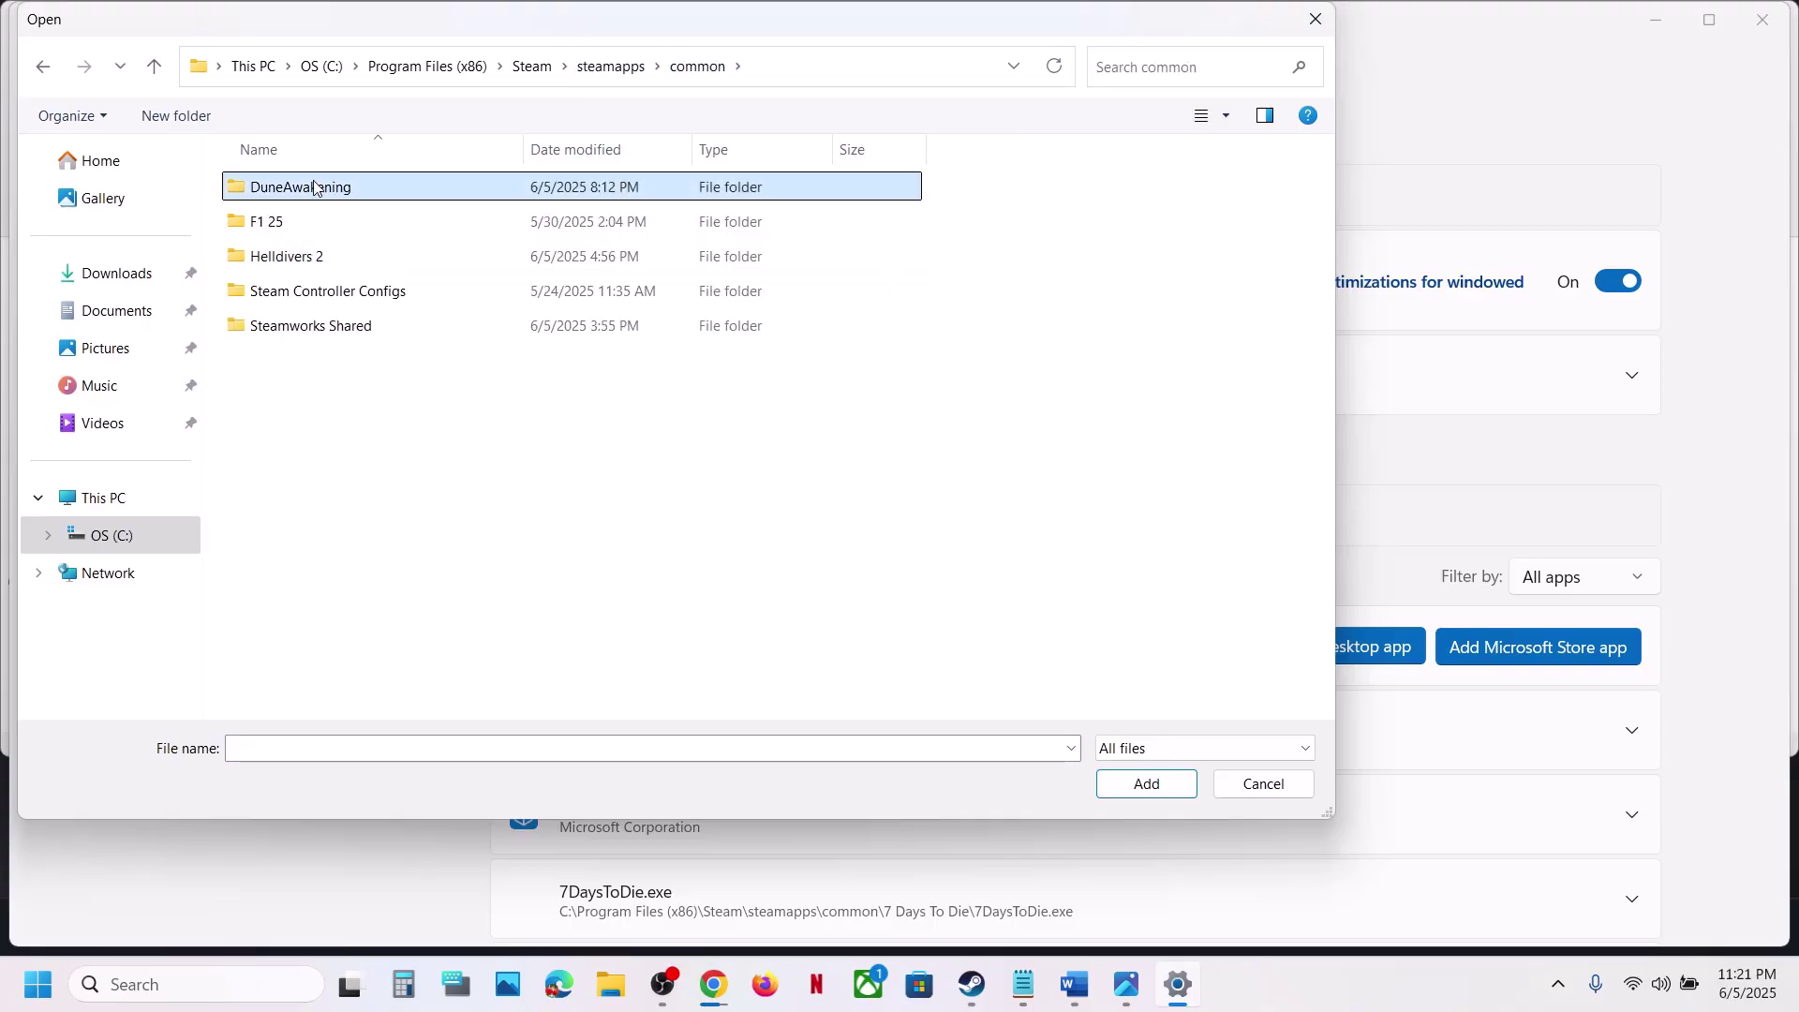
pyautogui.click(900, 66)
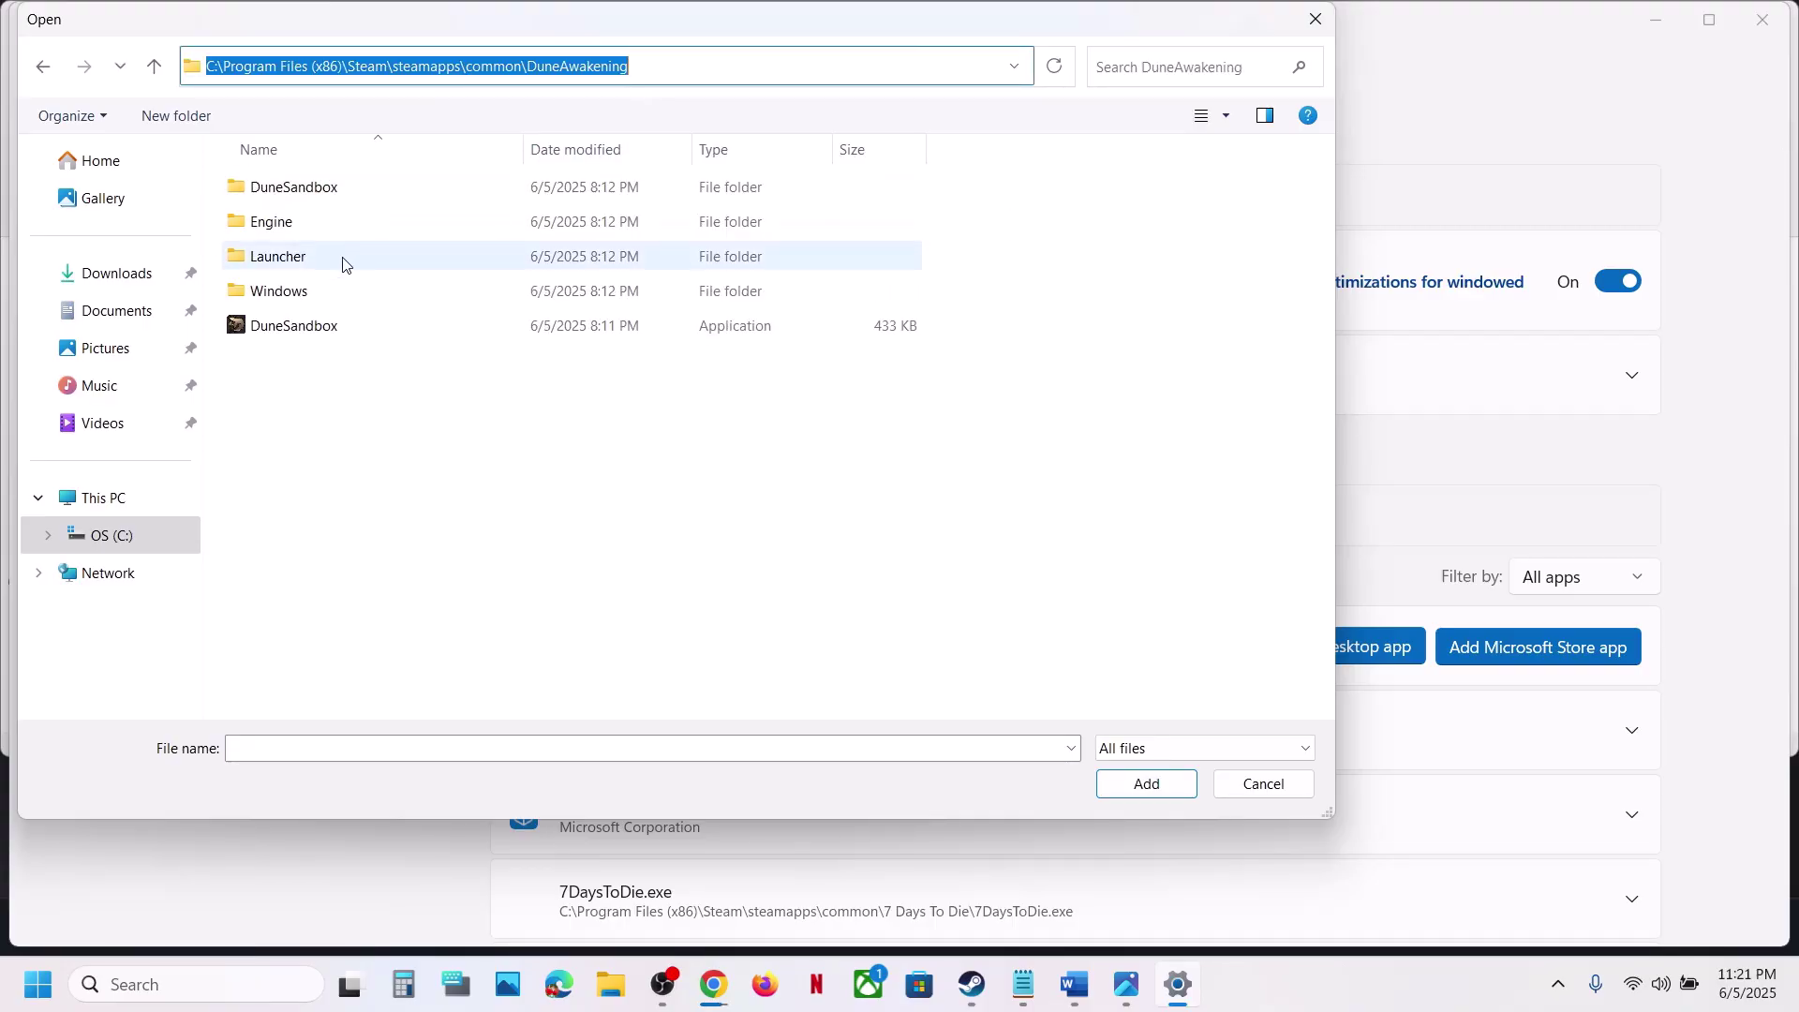
pyautogui.click(295, 330)
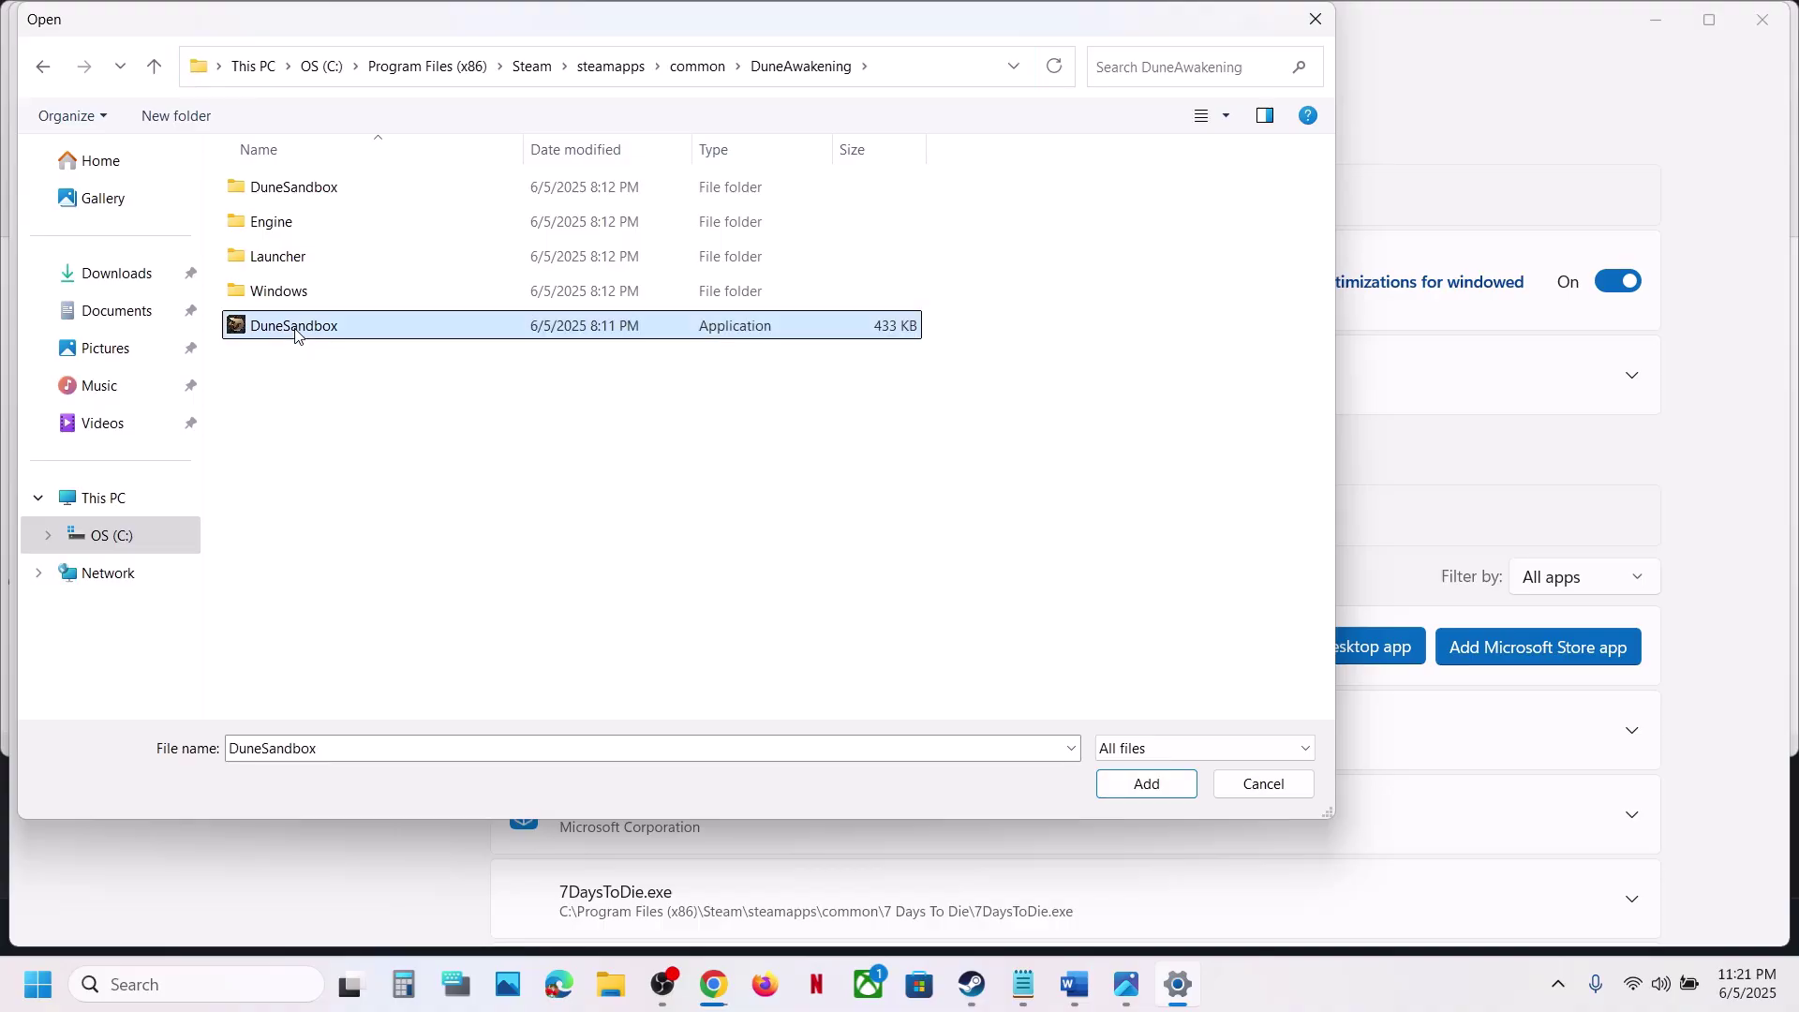
pyautogui.click(1136, 785)
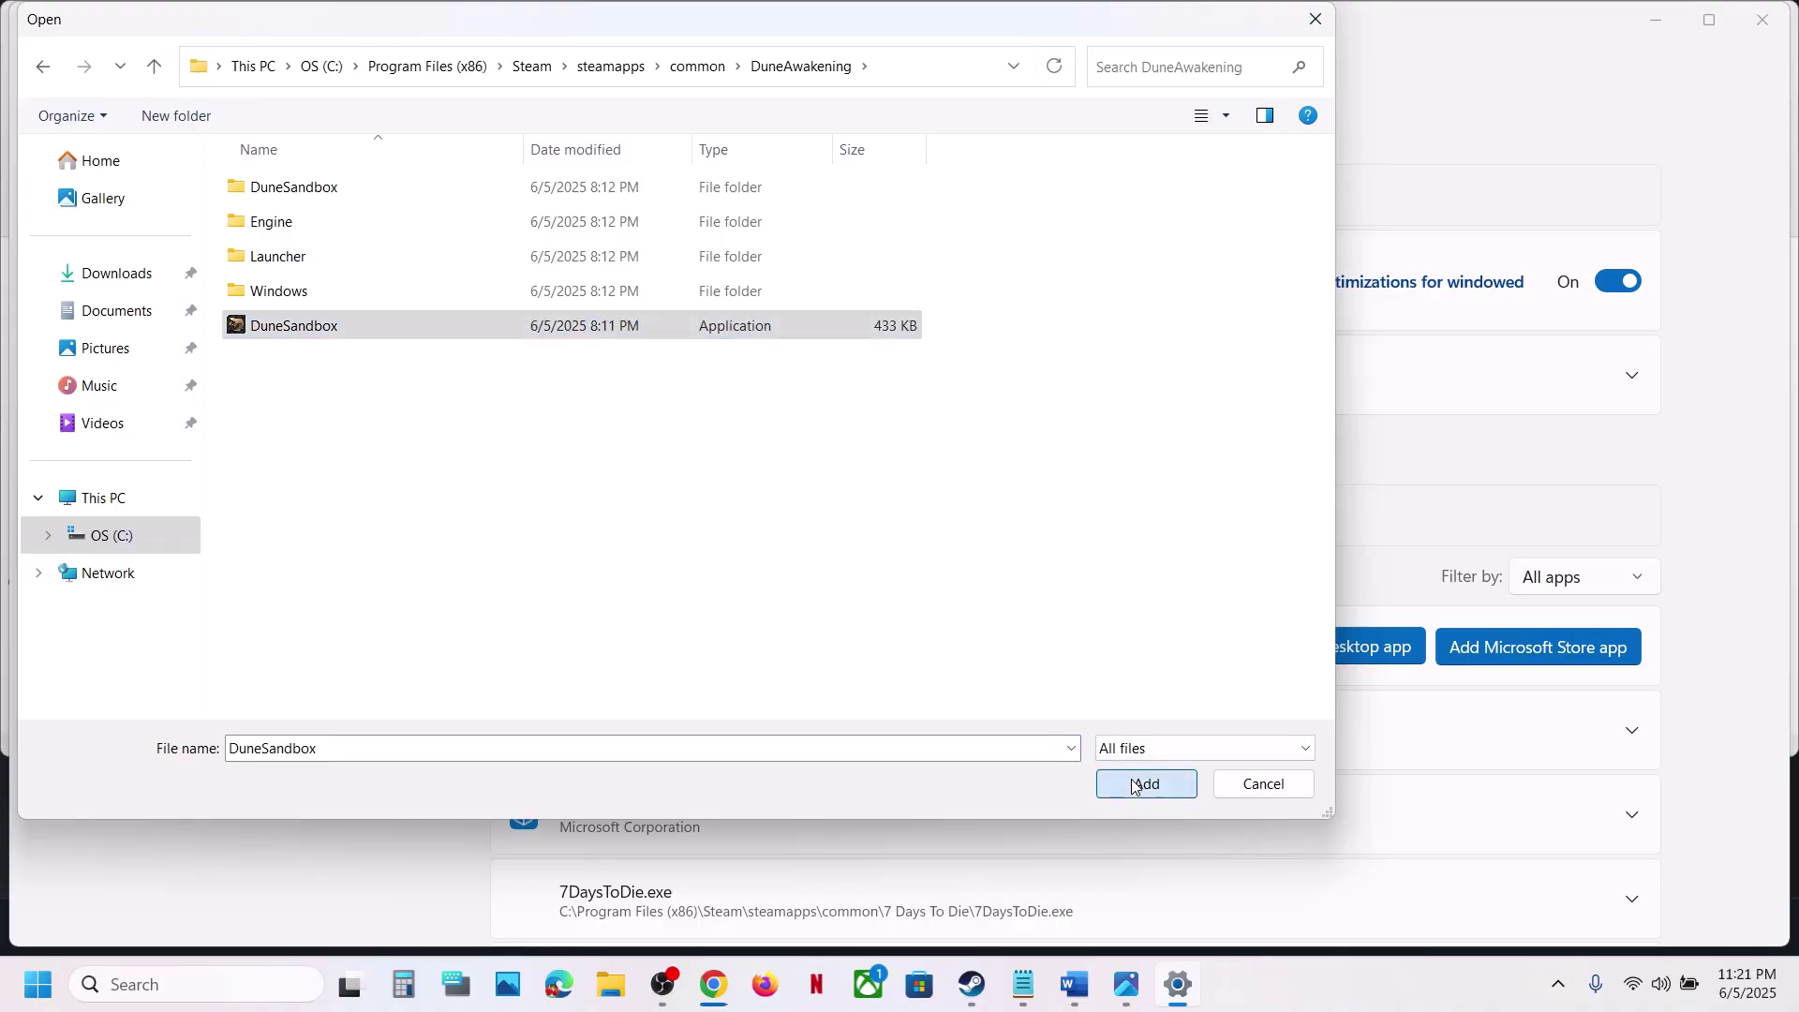
# Step: Set the GPU preference of the BootstrapPackagedGame entry to High Performance (NVIDIA GeForce RTX 3050 Laptop GPU)
pyautogui.scroll(-13, 876, 704)
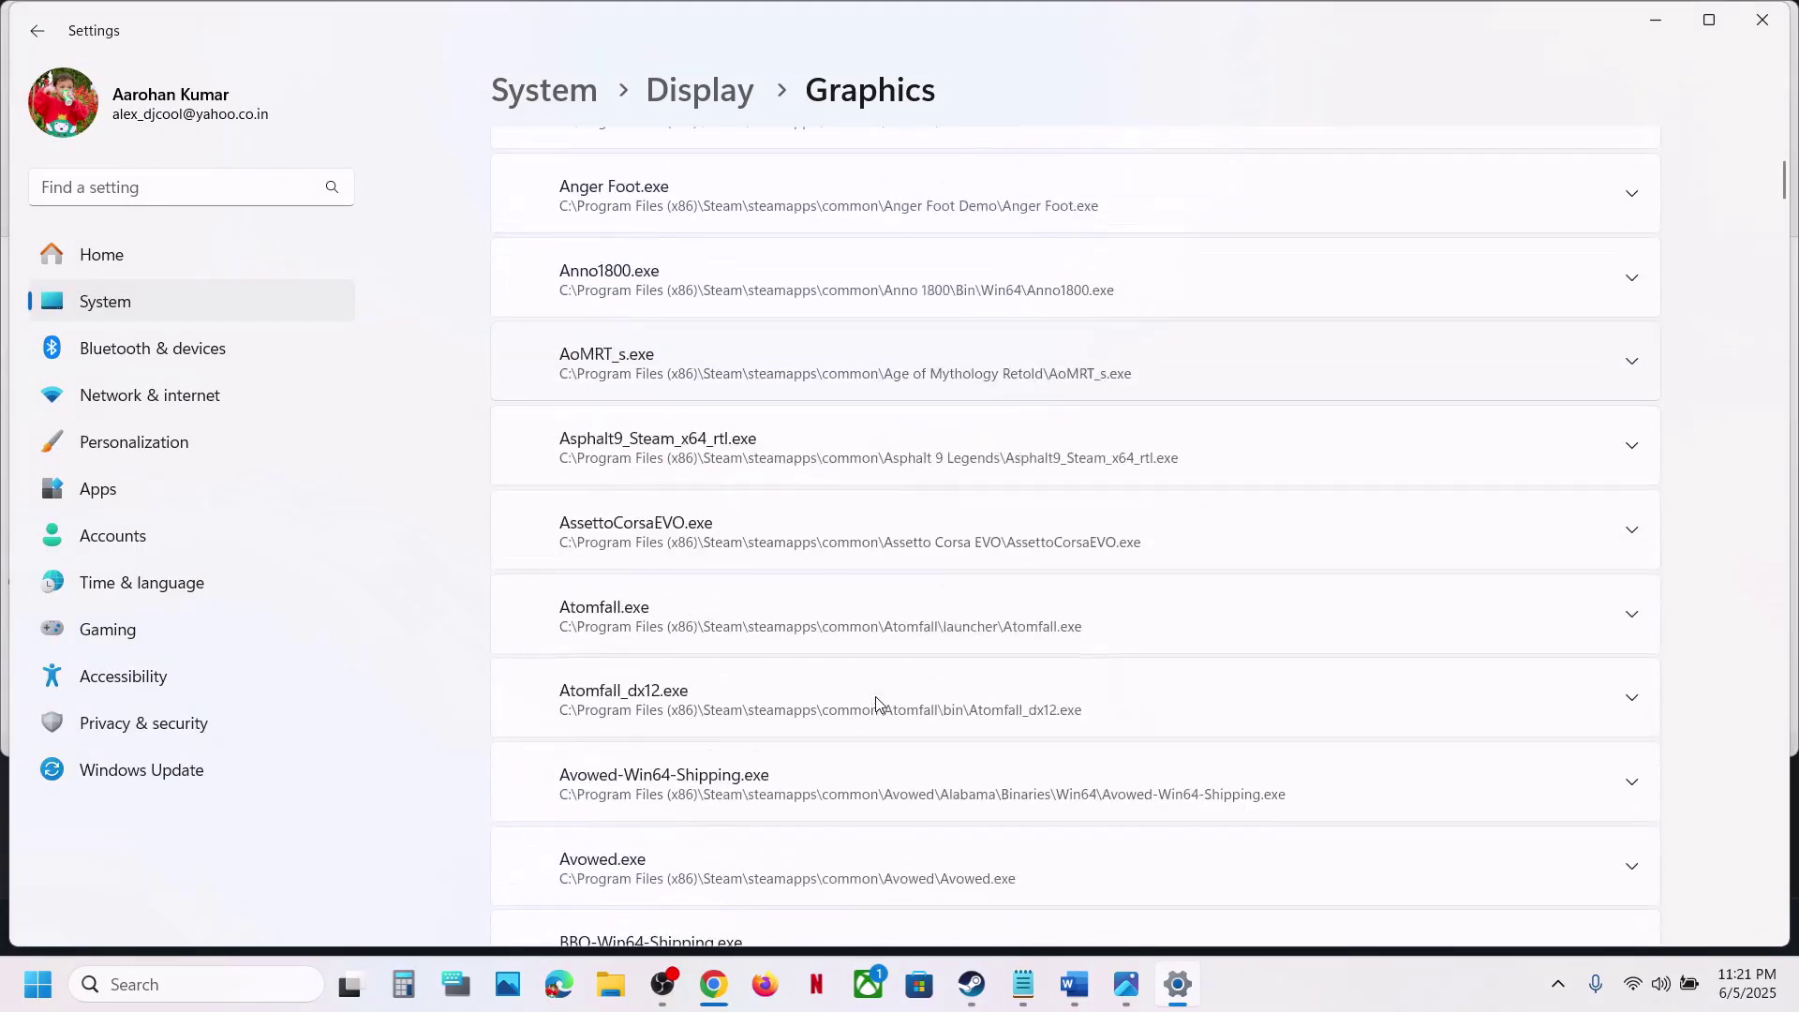
pyautogui.scroll(-5, 876, 704)
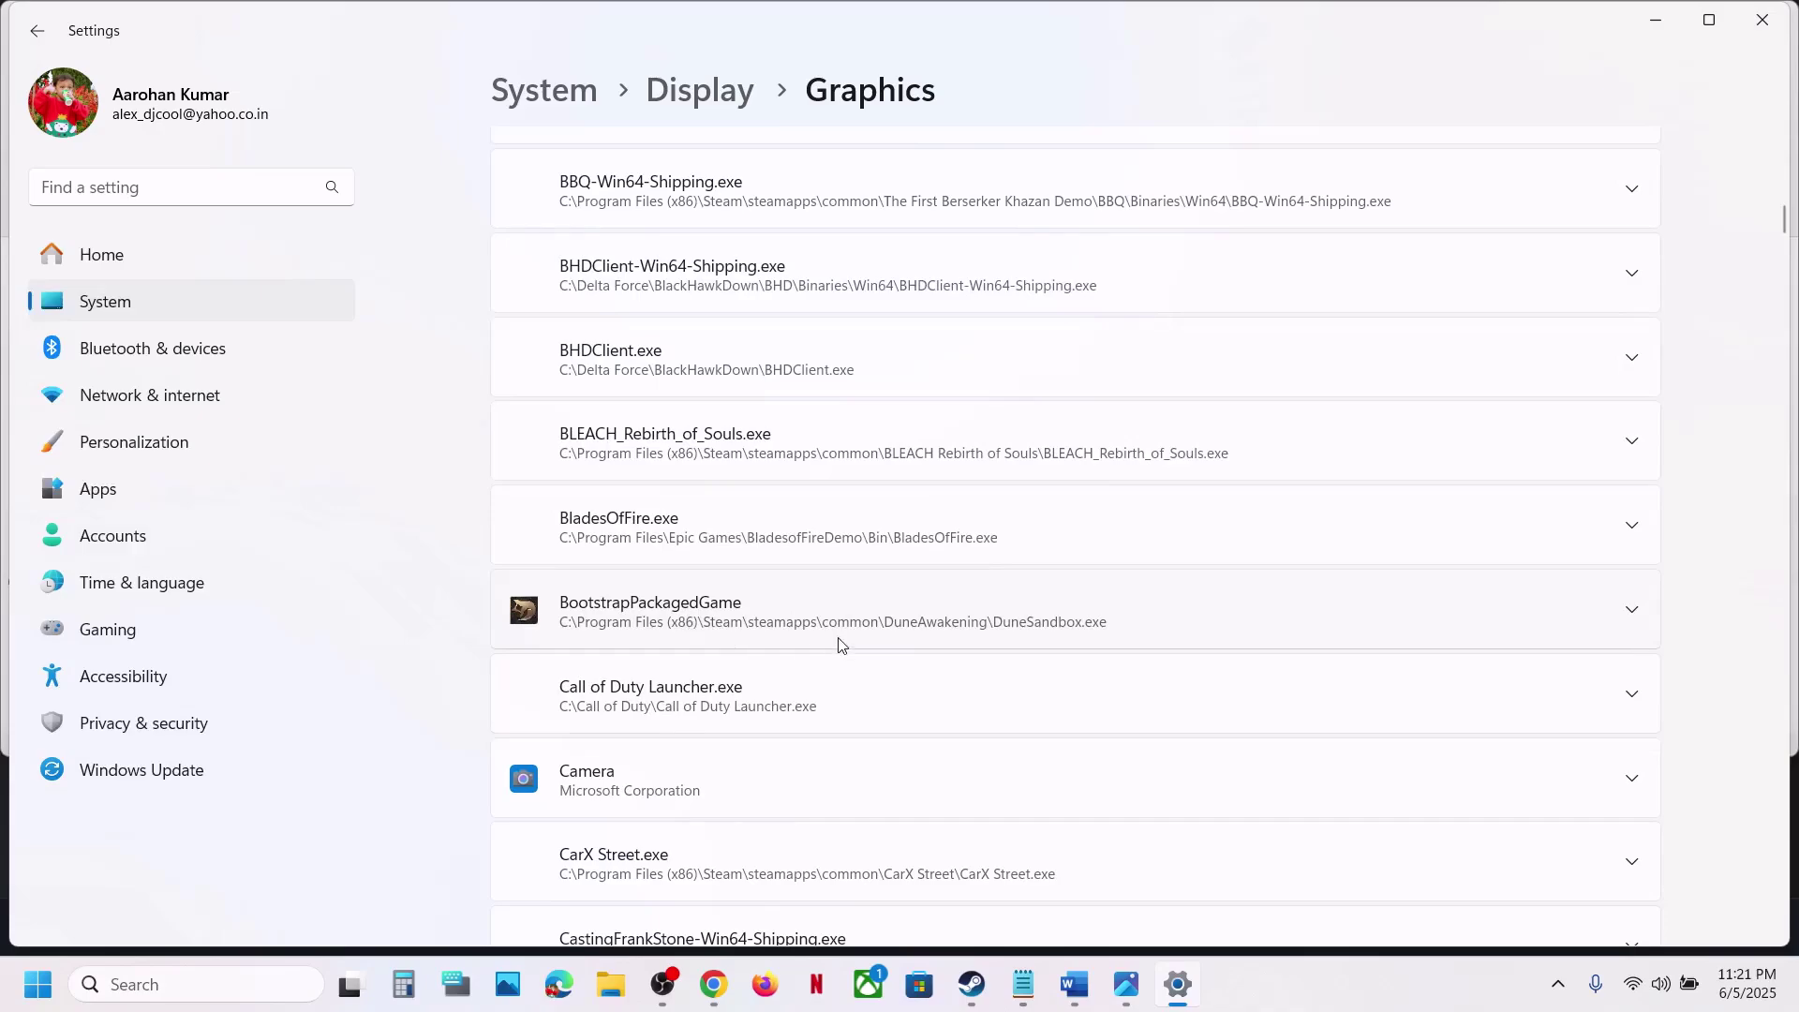
pyautogui.click(840, 643)
pyautogui.click(1453, 693)
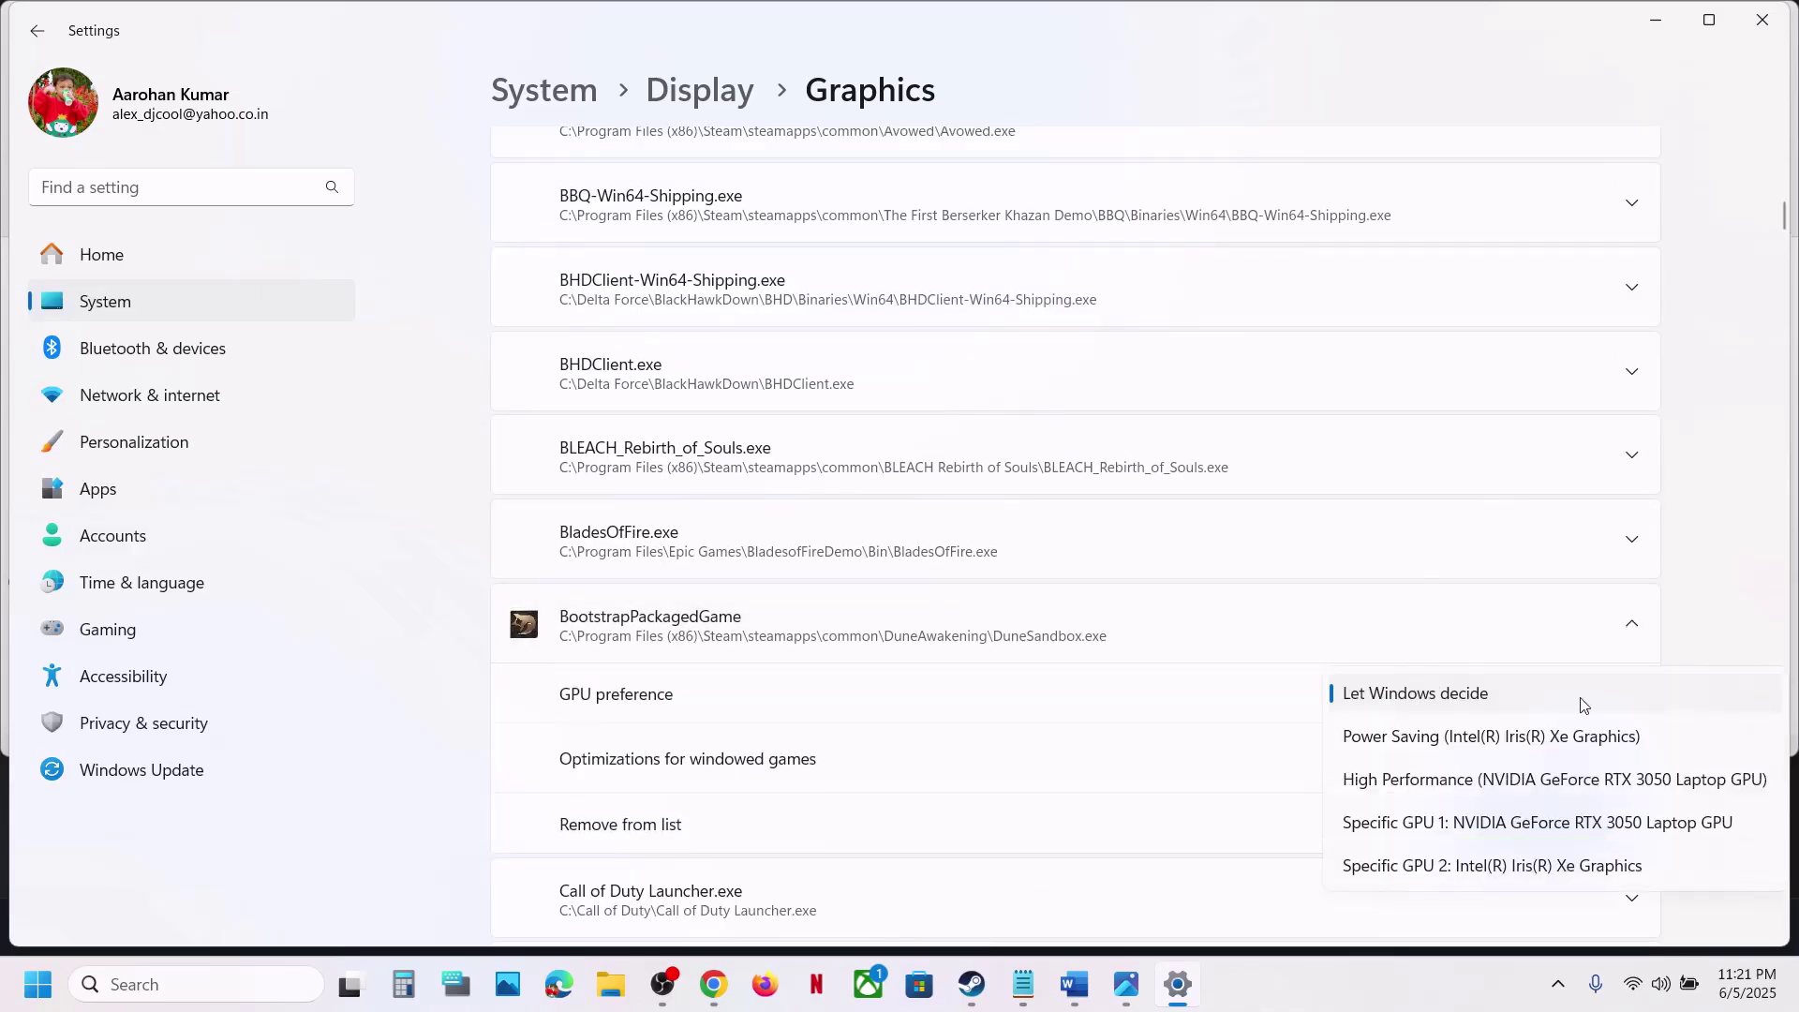
pyautogui.click(1545, 785)
# Step: Add DuneSandbox-Win64-Shipping from the DuneSandbox\Binaries\Win64 folder as another desktop app in the custom graphics settings
pyautogui.scroll(15, 1314, 496)
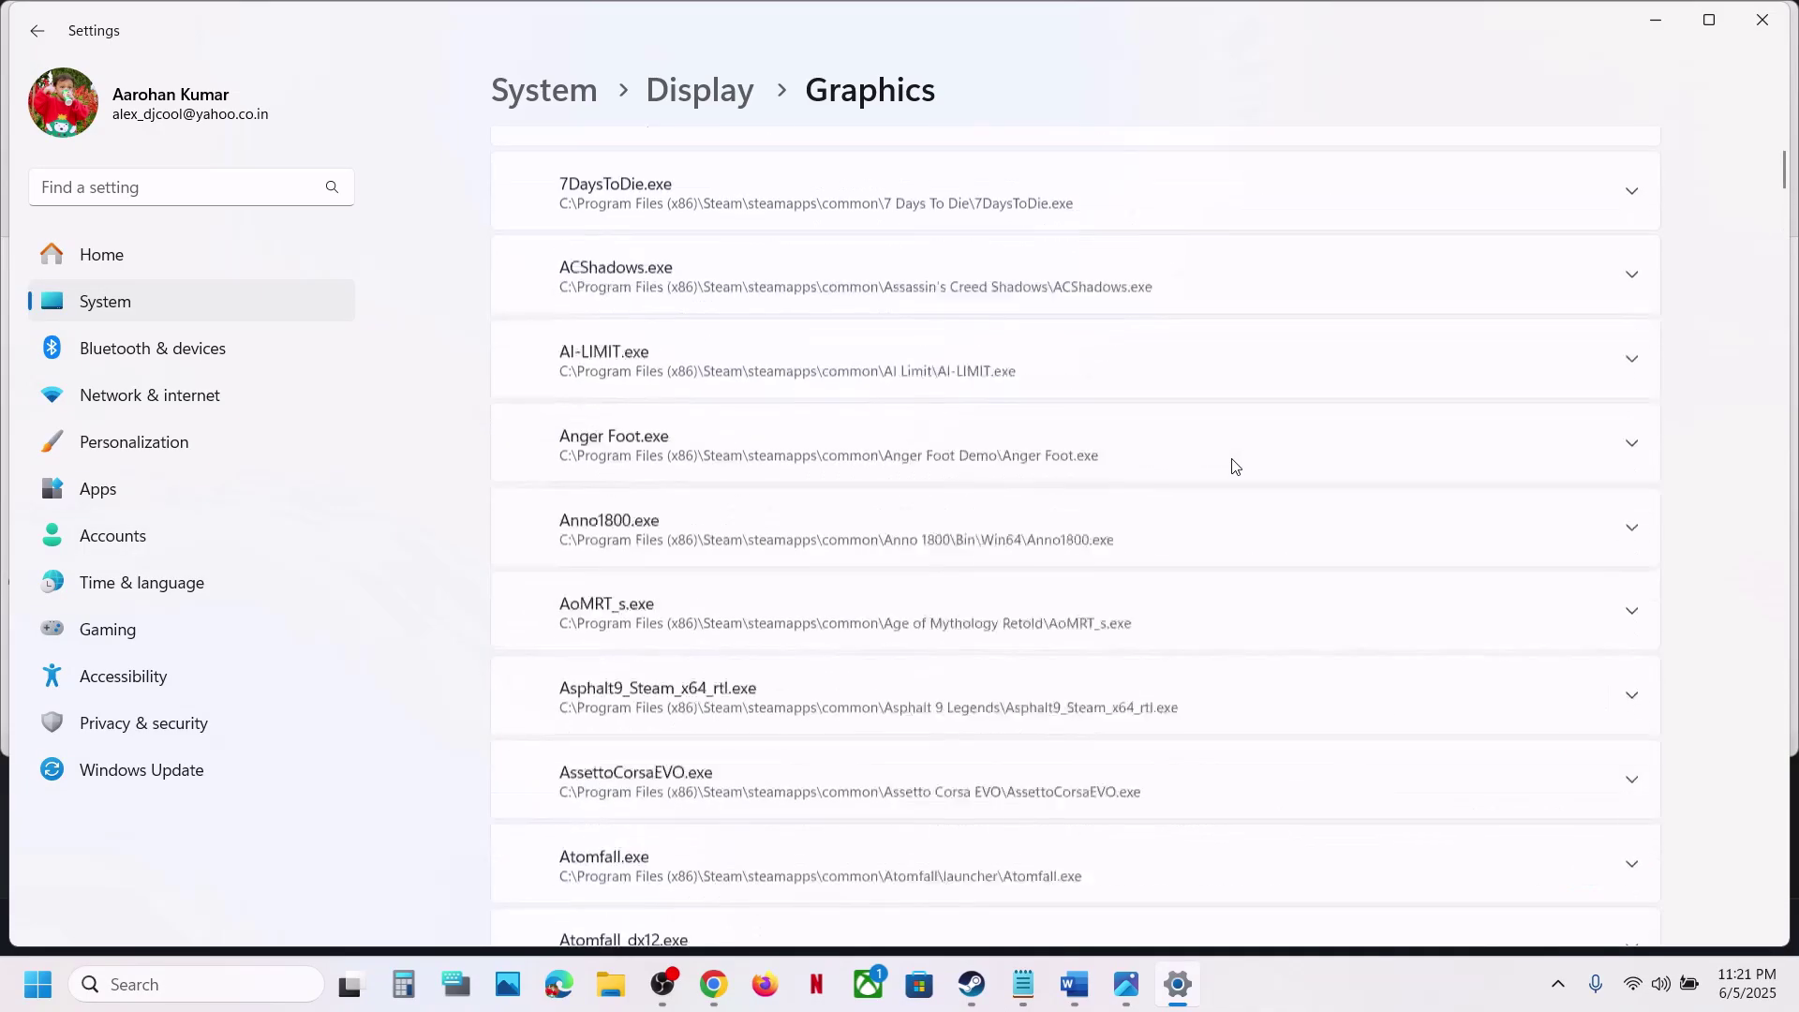
pyautogui.click(1315, 421)
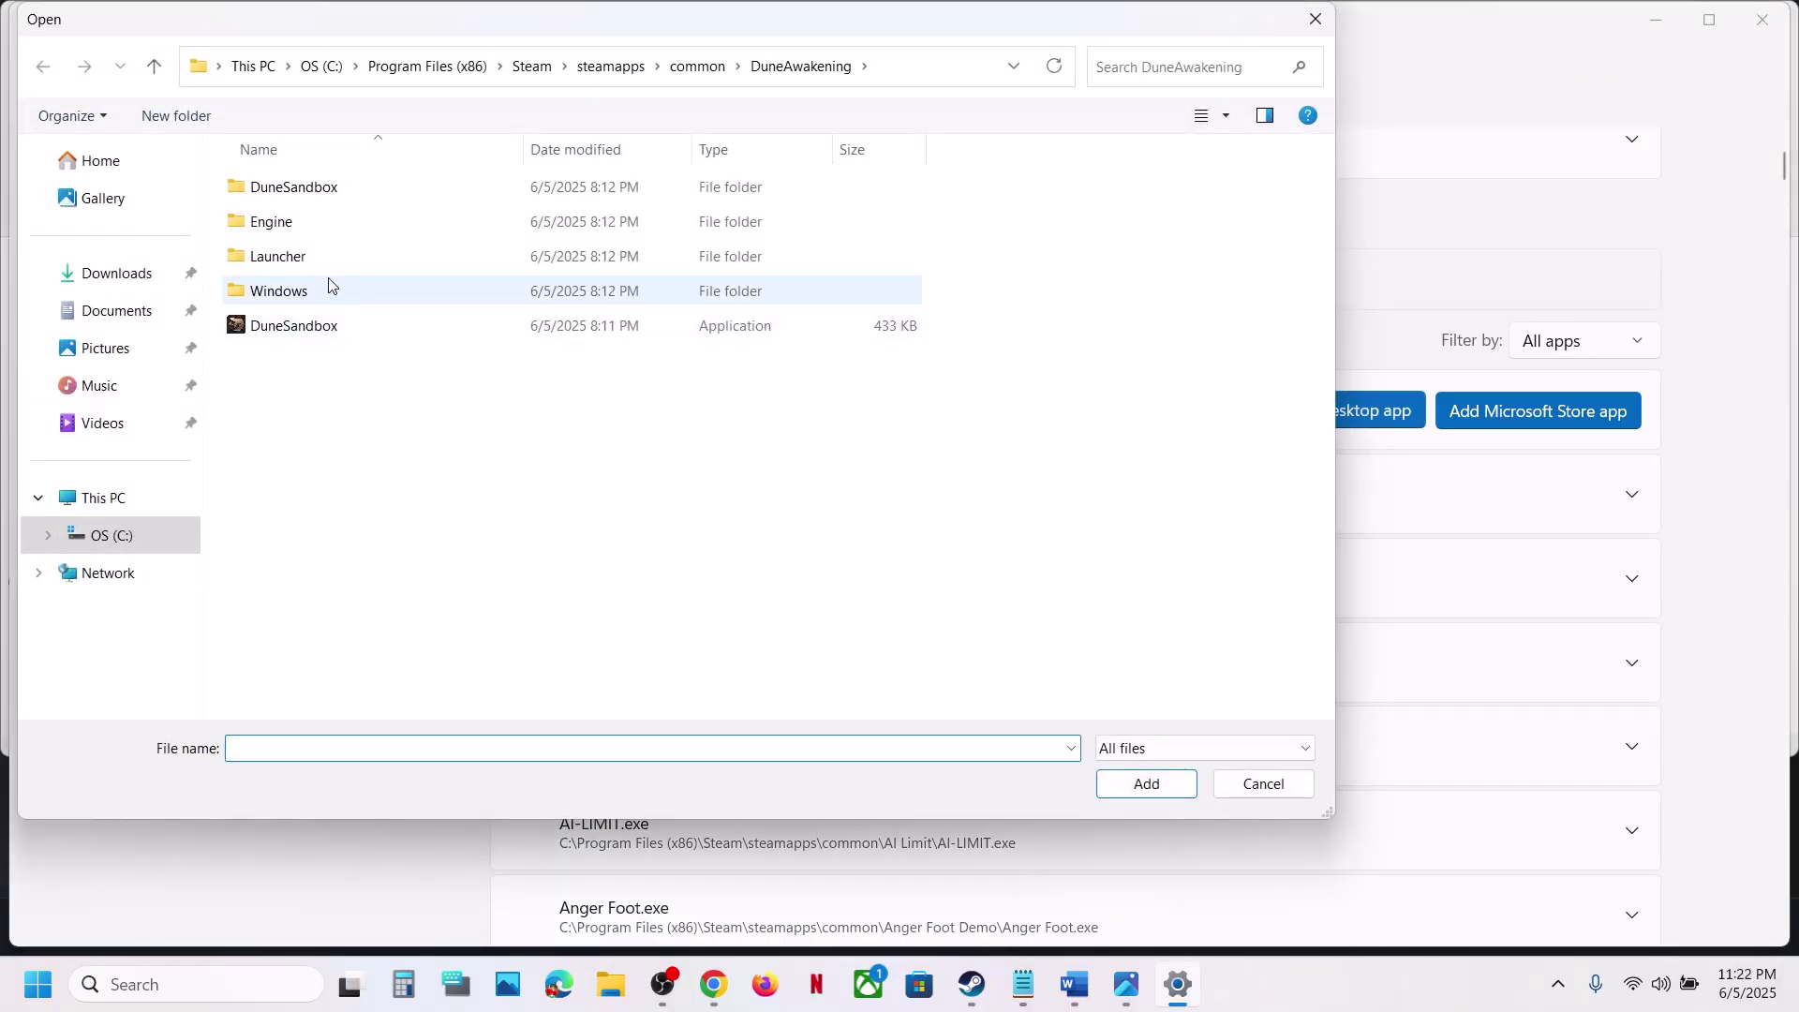
pyautogui.doubleClick(310, 189)
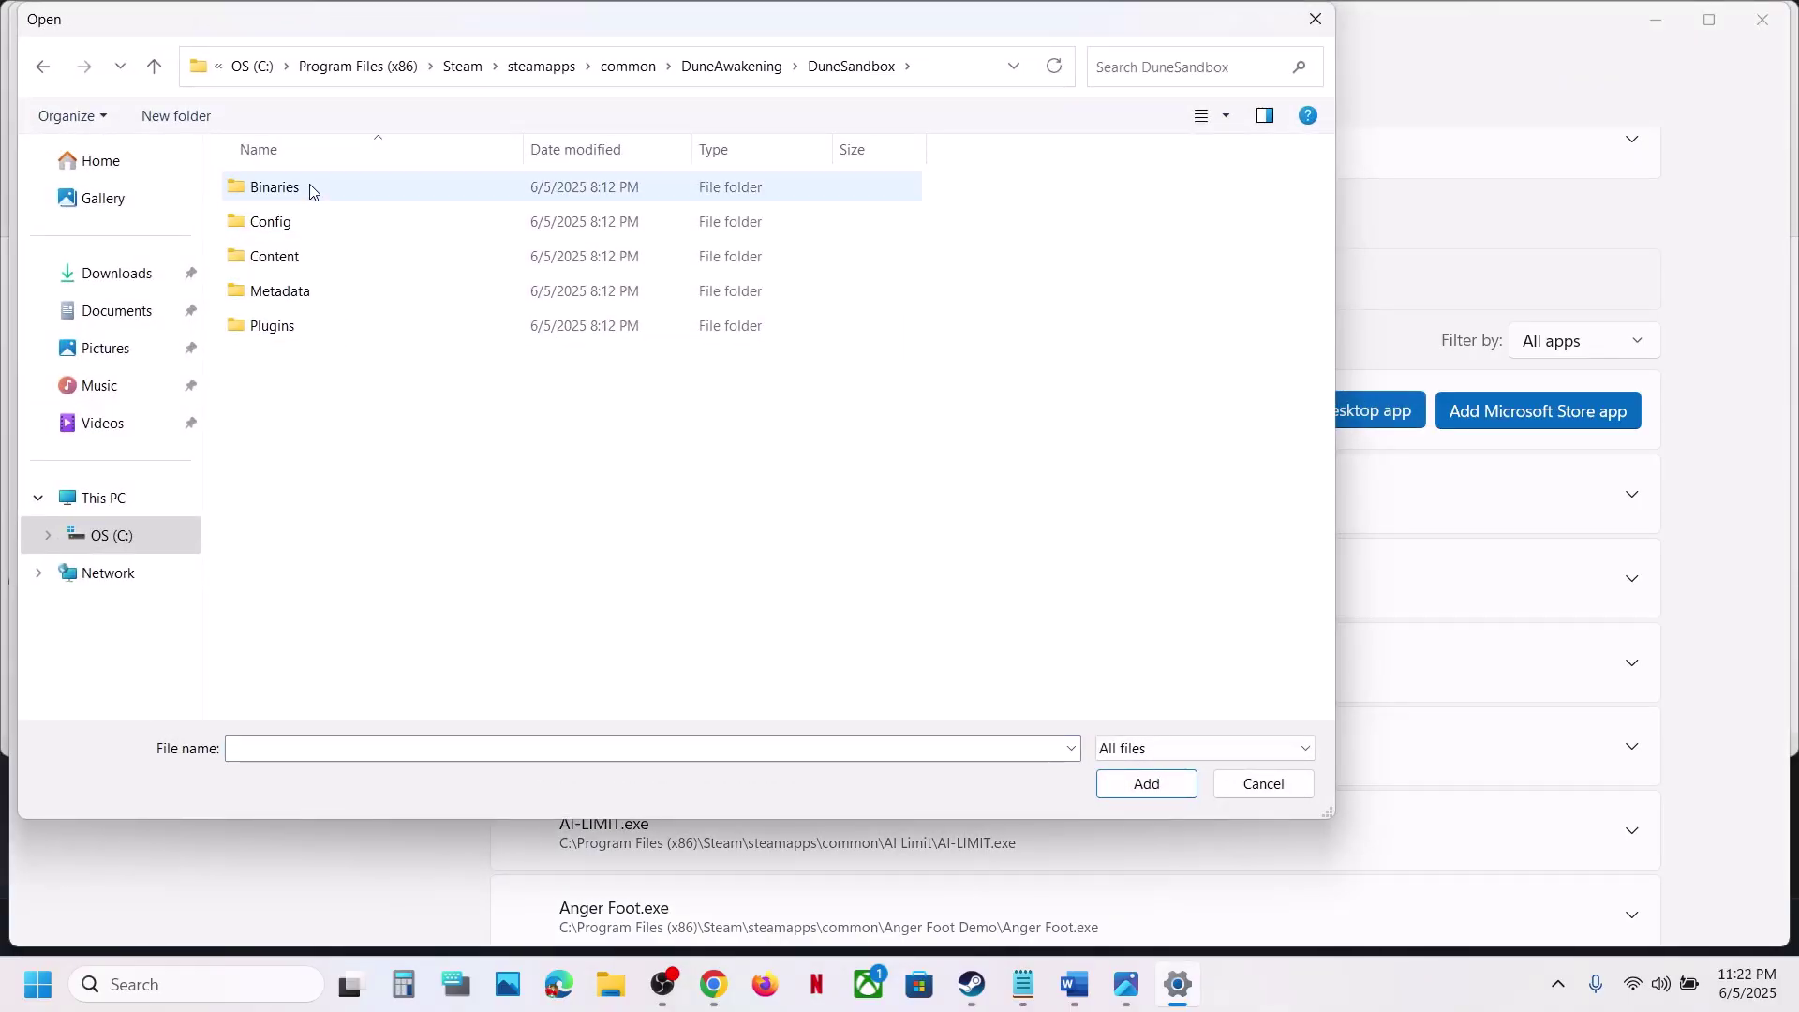
pyautogui.doubleClick(310, 188)
pyautogui.doubleClick(310, 189)
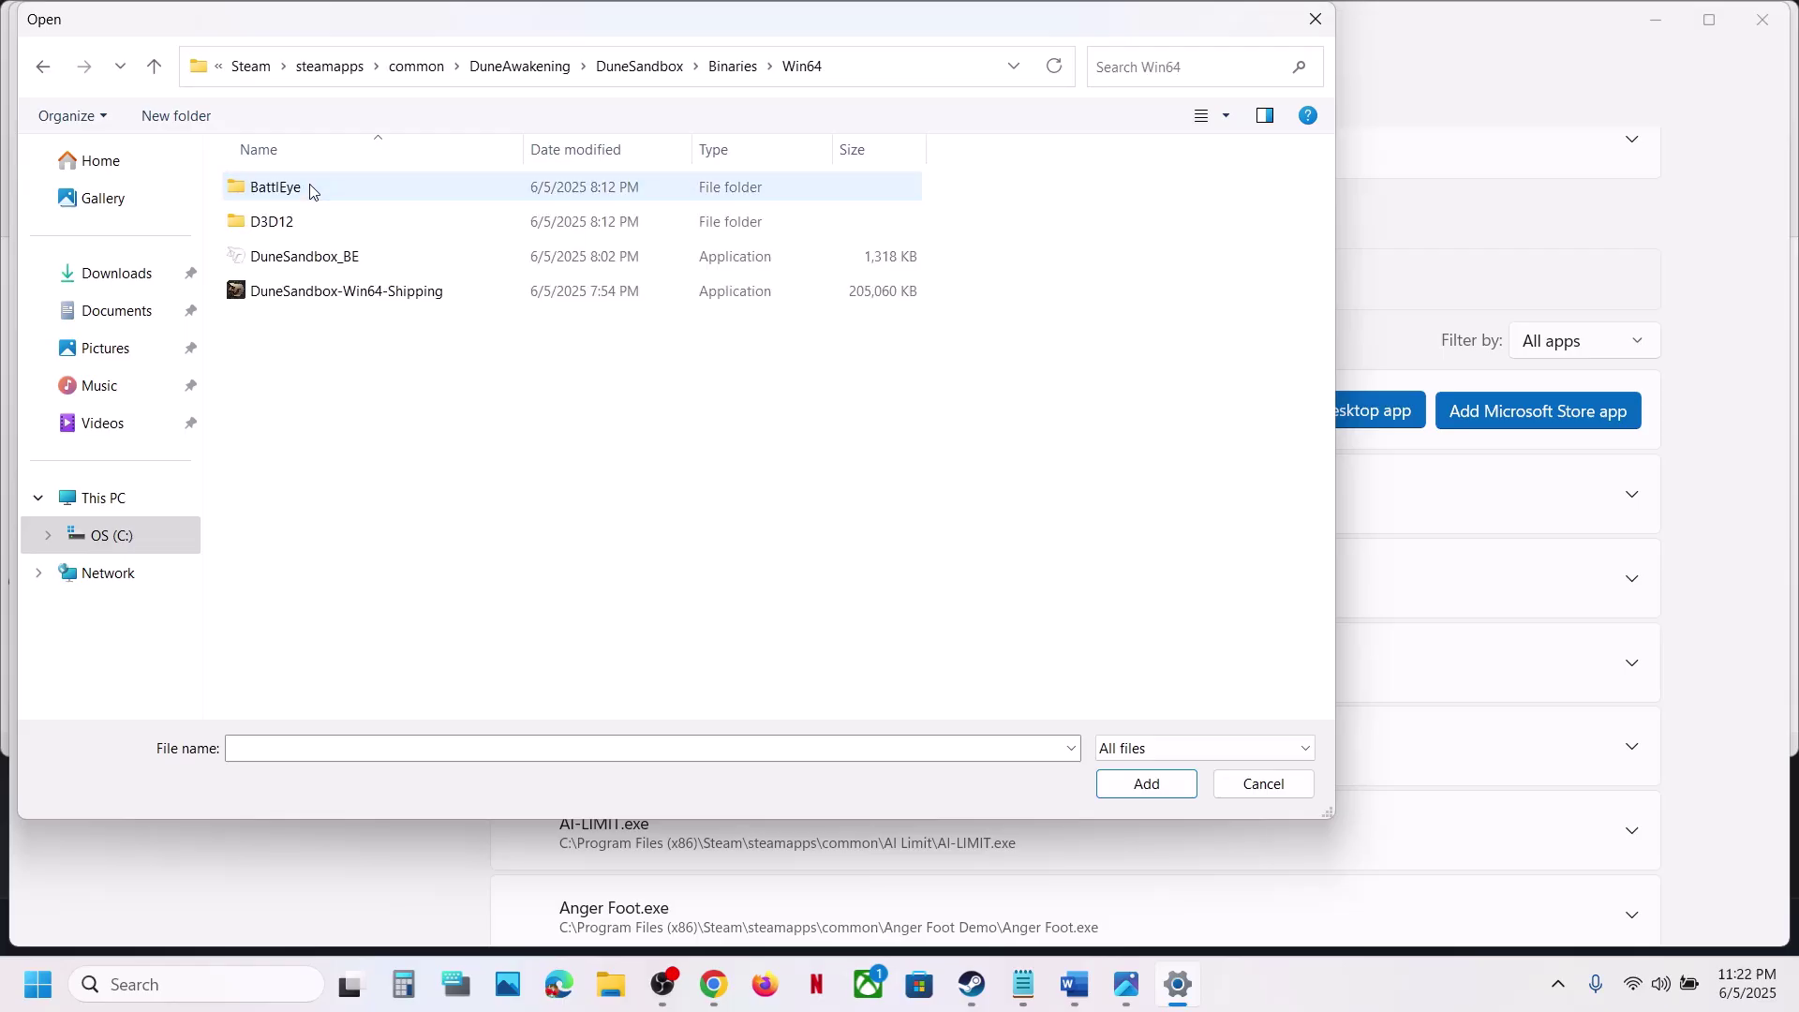
pyautogui.click(340, 294)
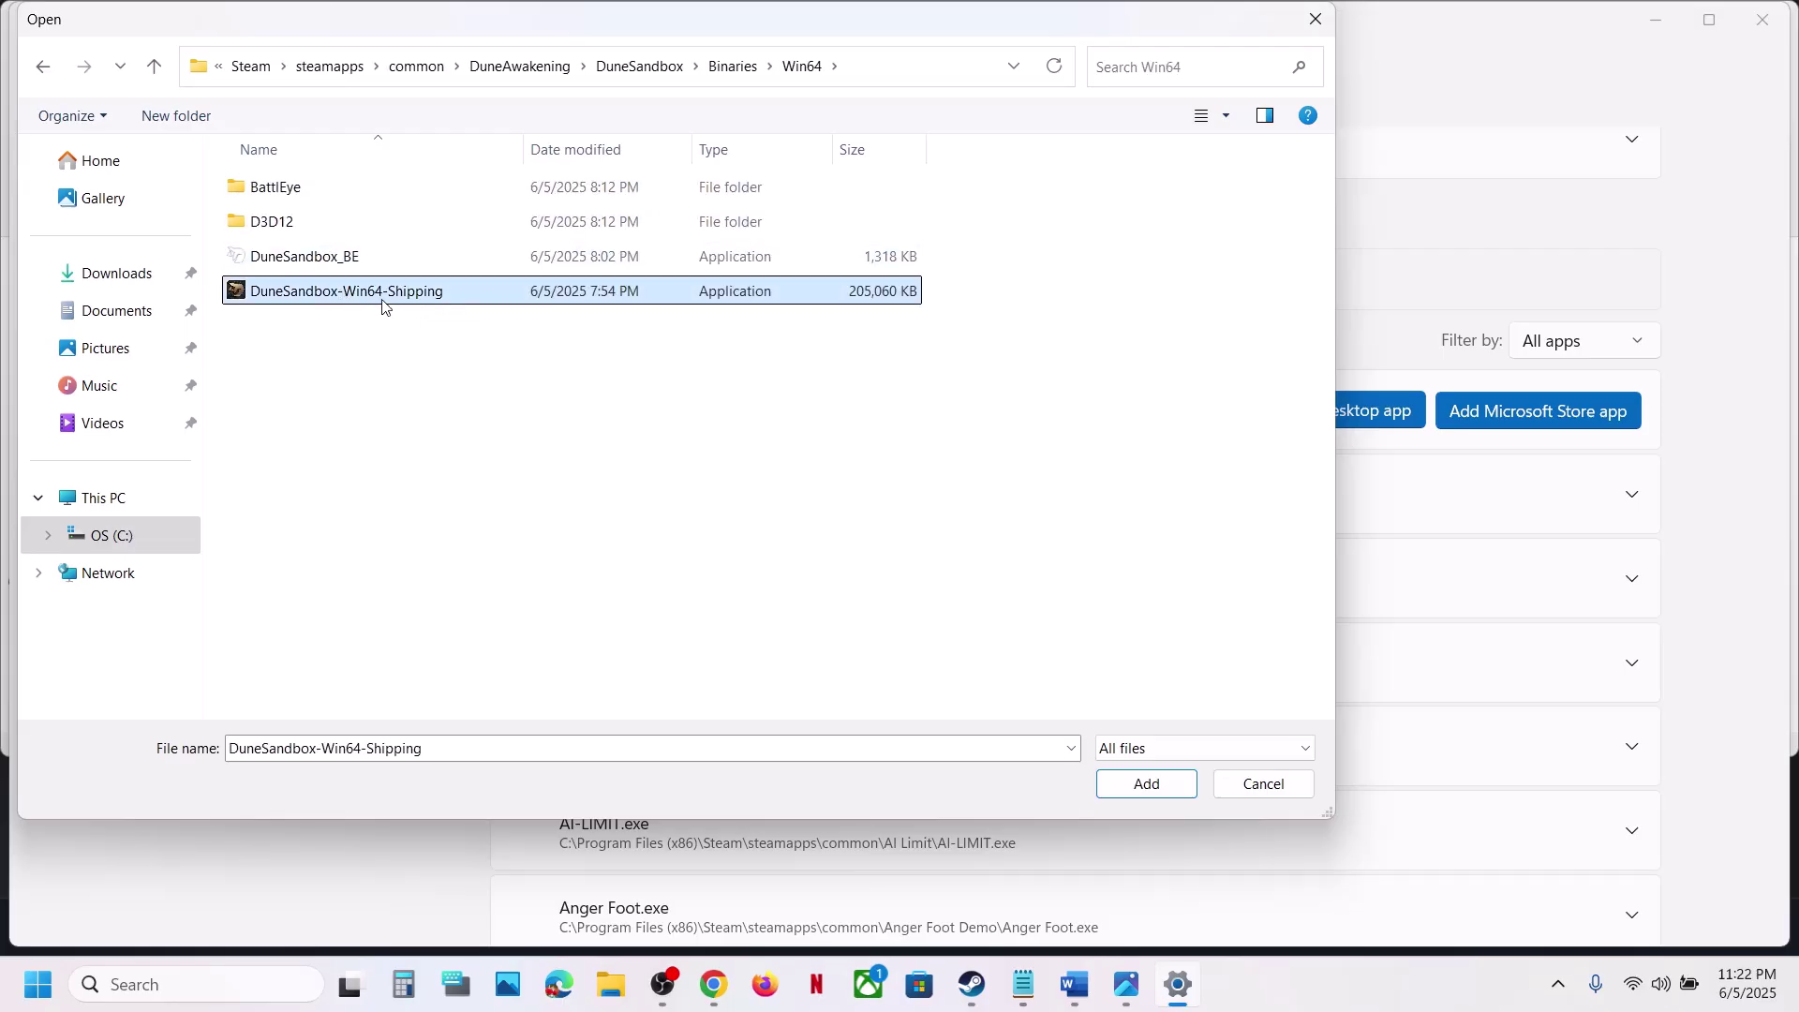
pyautogui.click(1145, 783)
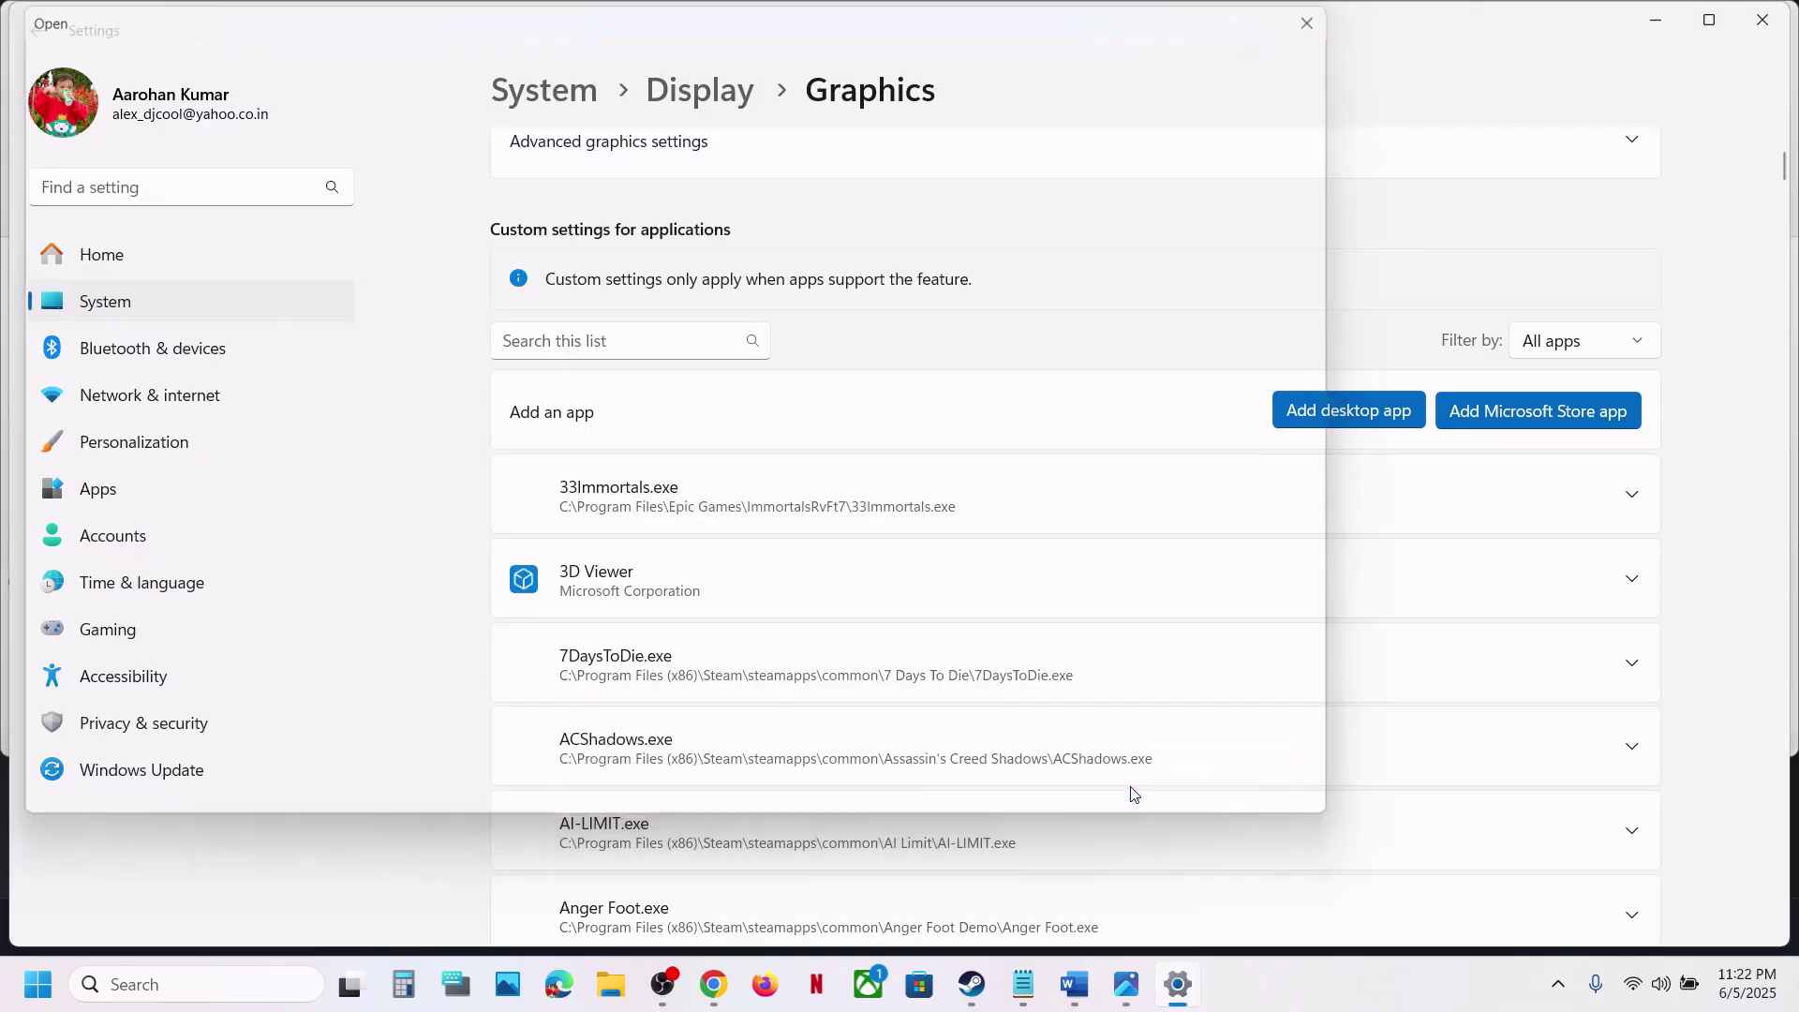
# Step: Set the GPU preference of the Dune: Awakening entry to High Performance (NVIDIA GeForce RTX 3050 Laptop GPU) and close Settings
pyautogui.scroll(-3, 876, 715)
pyautogui.scroll(-12, 881, 717)
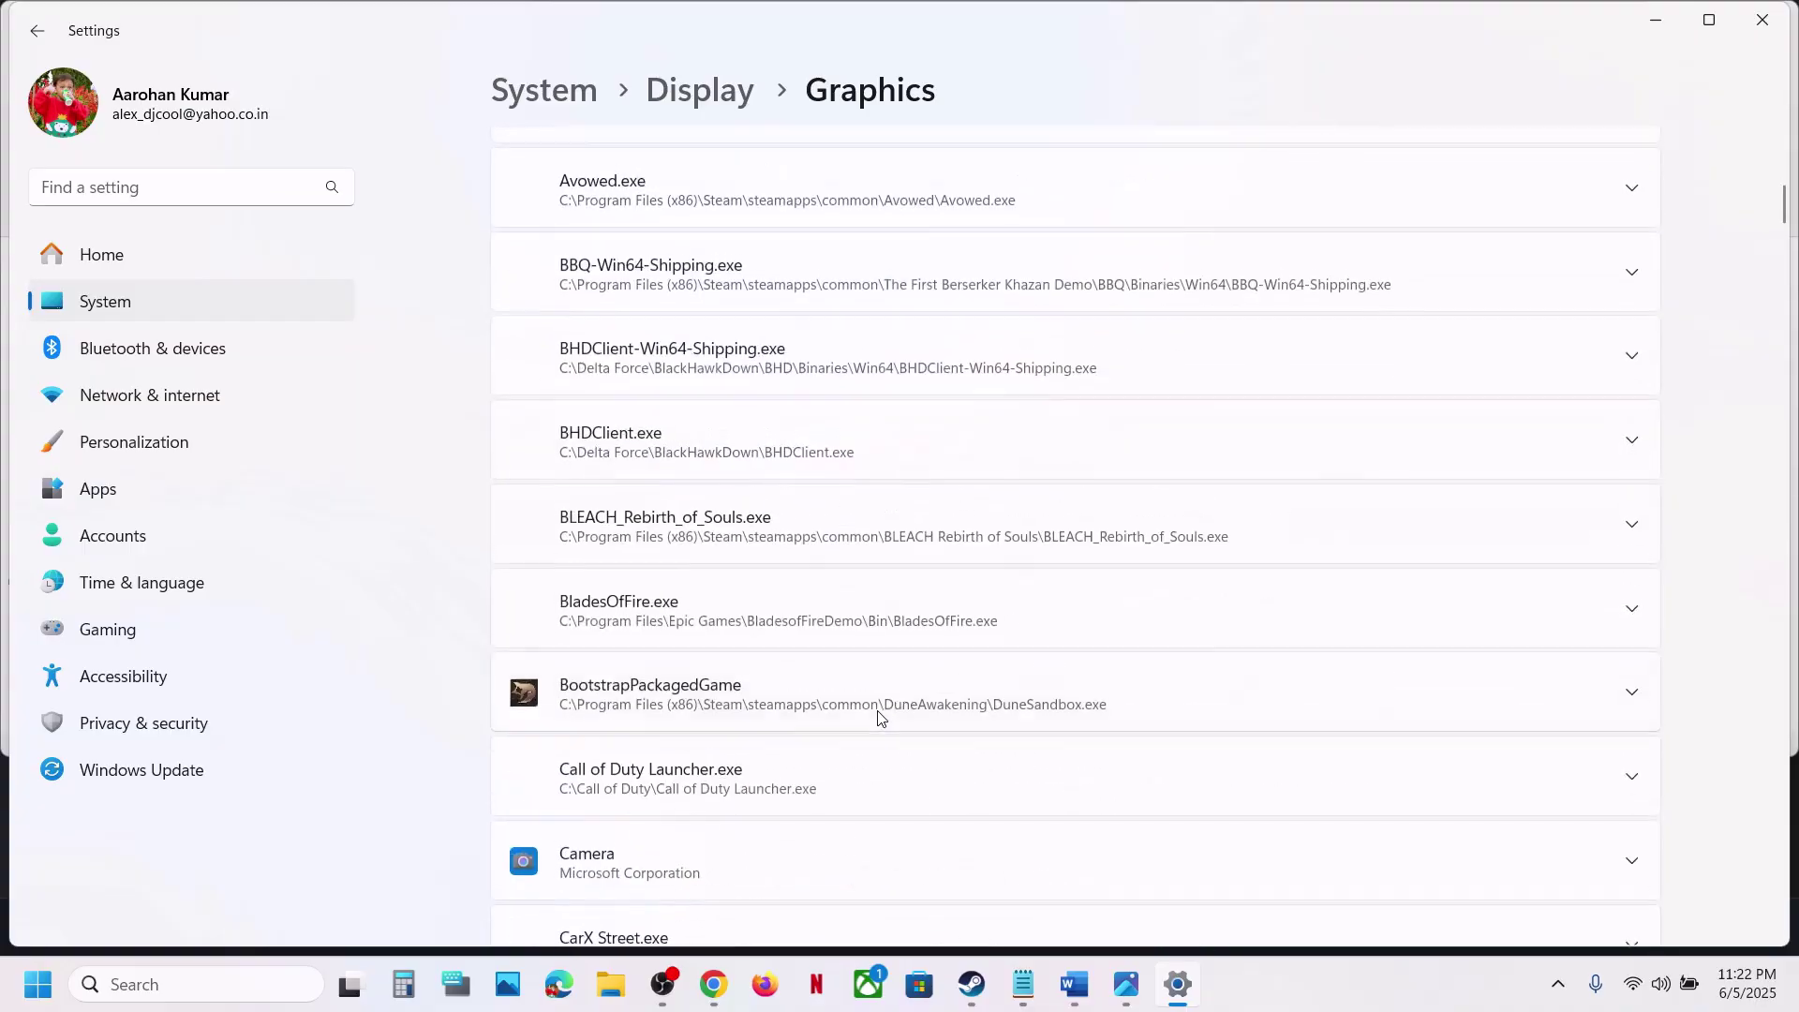
pyautogui.scroll(-20, 879, 718)
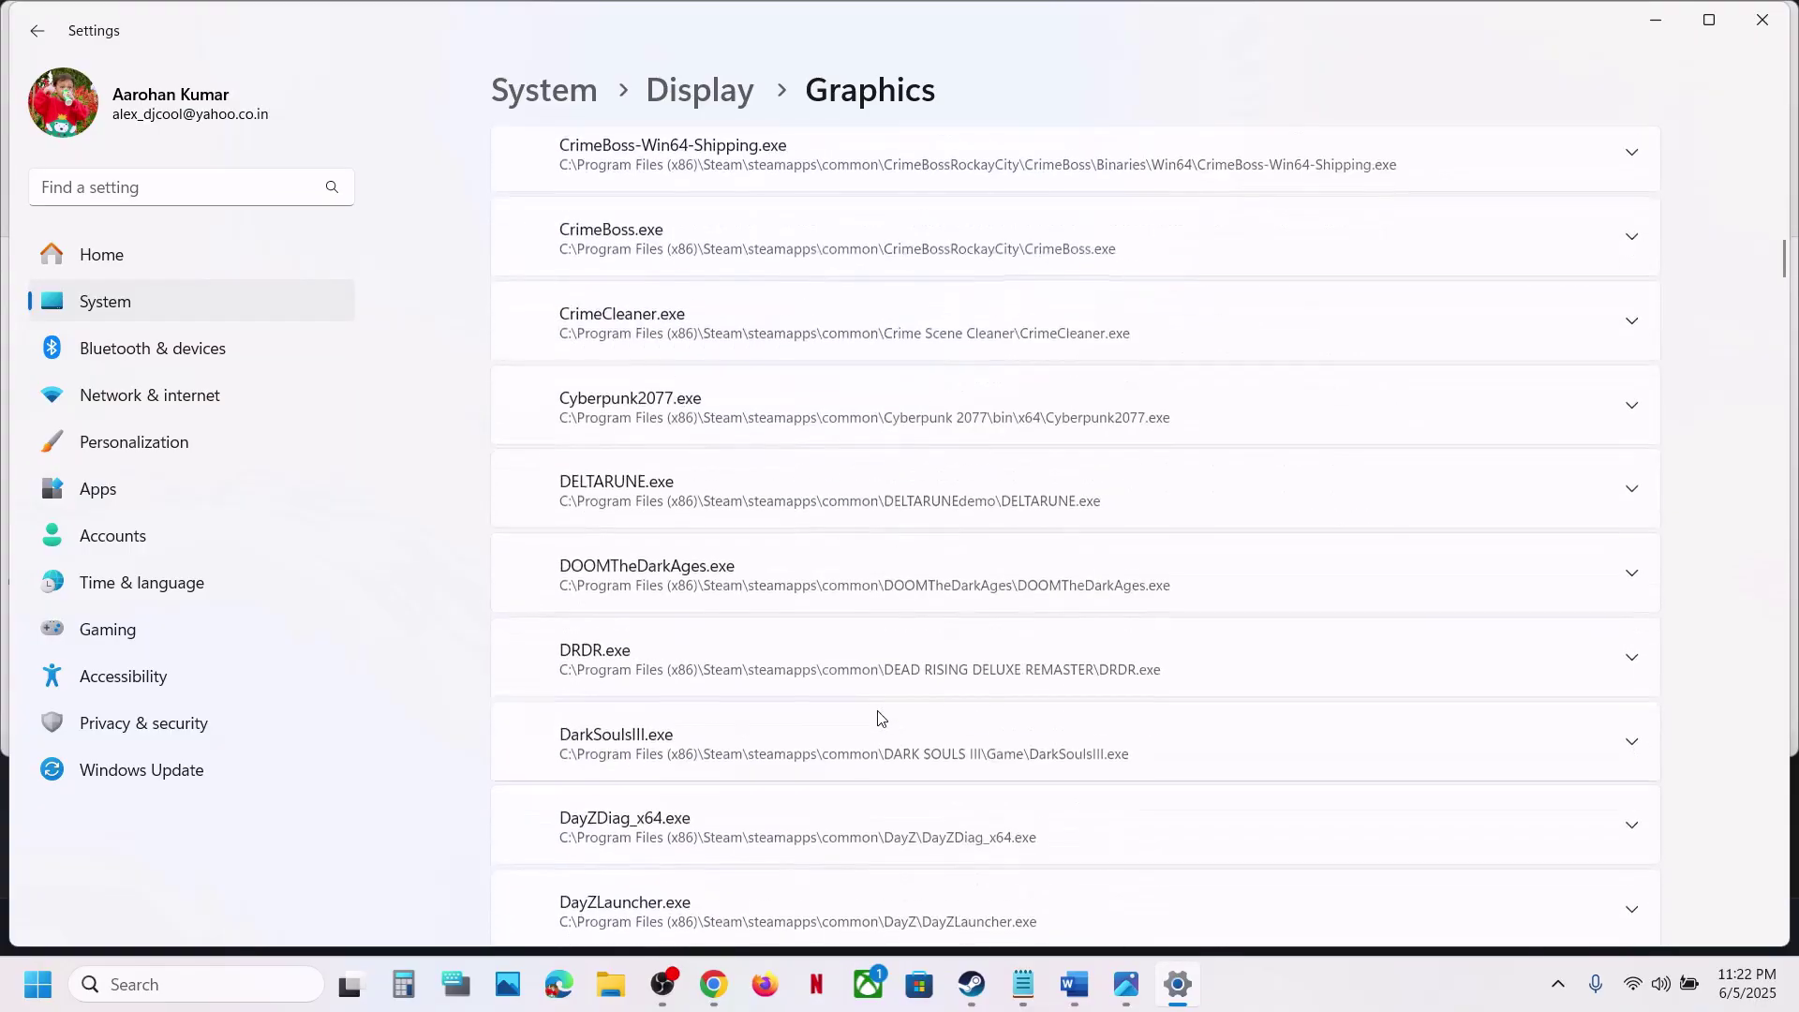
pyautogui.scroll(-3, 879, 718)
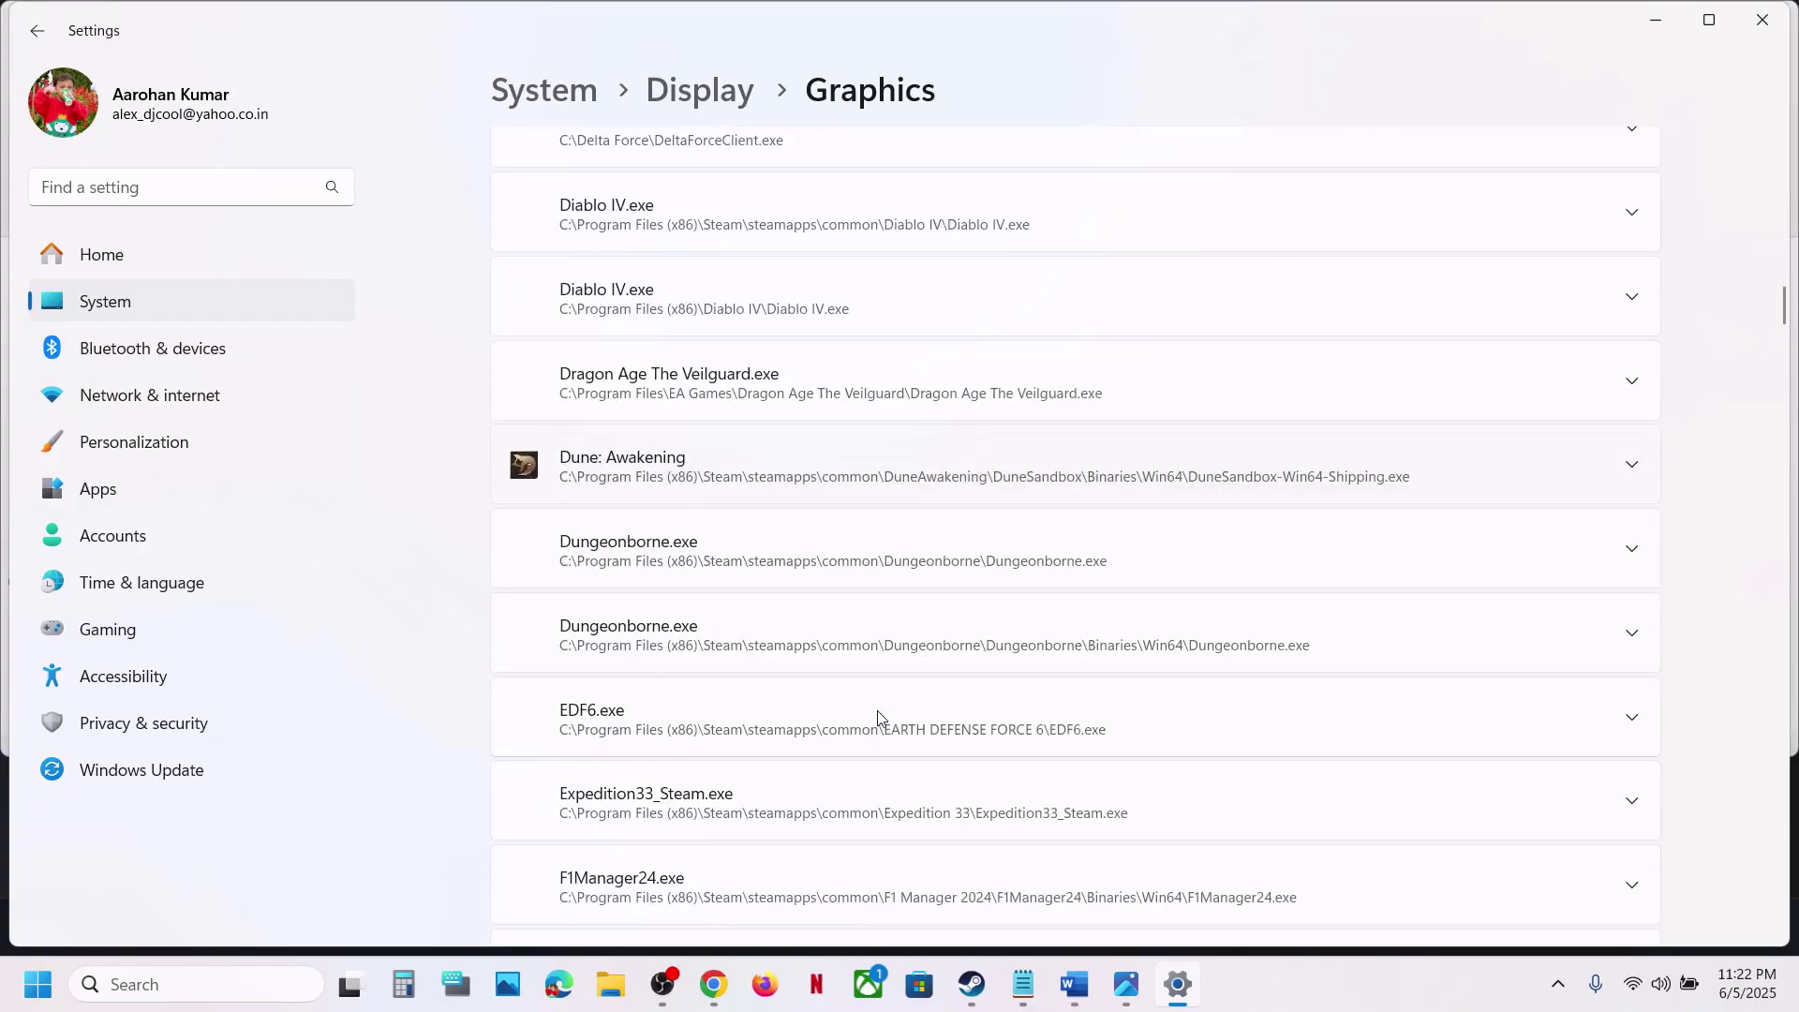
pyautogui.click(834, 488)
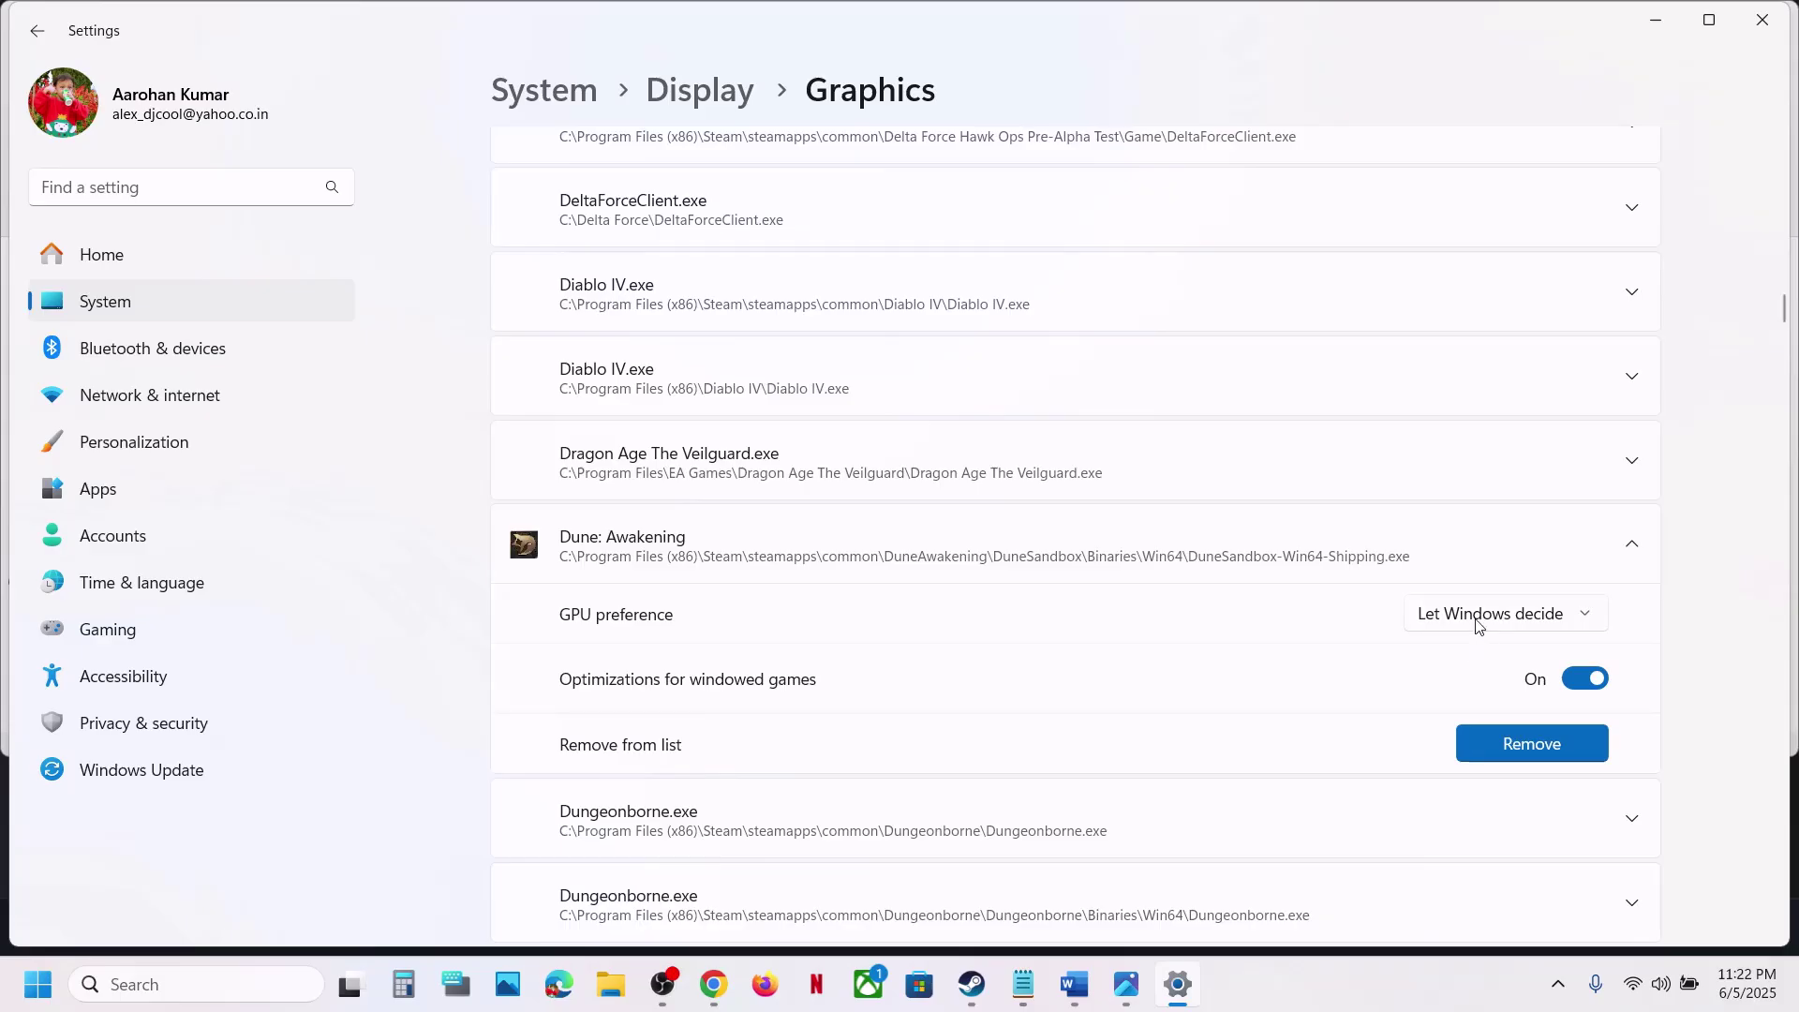
pyautogui.click(1588, 615)
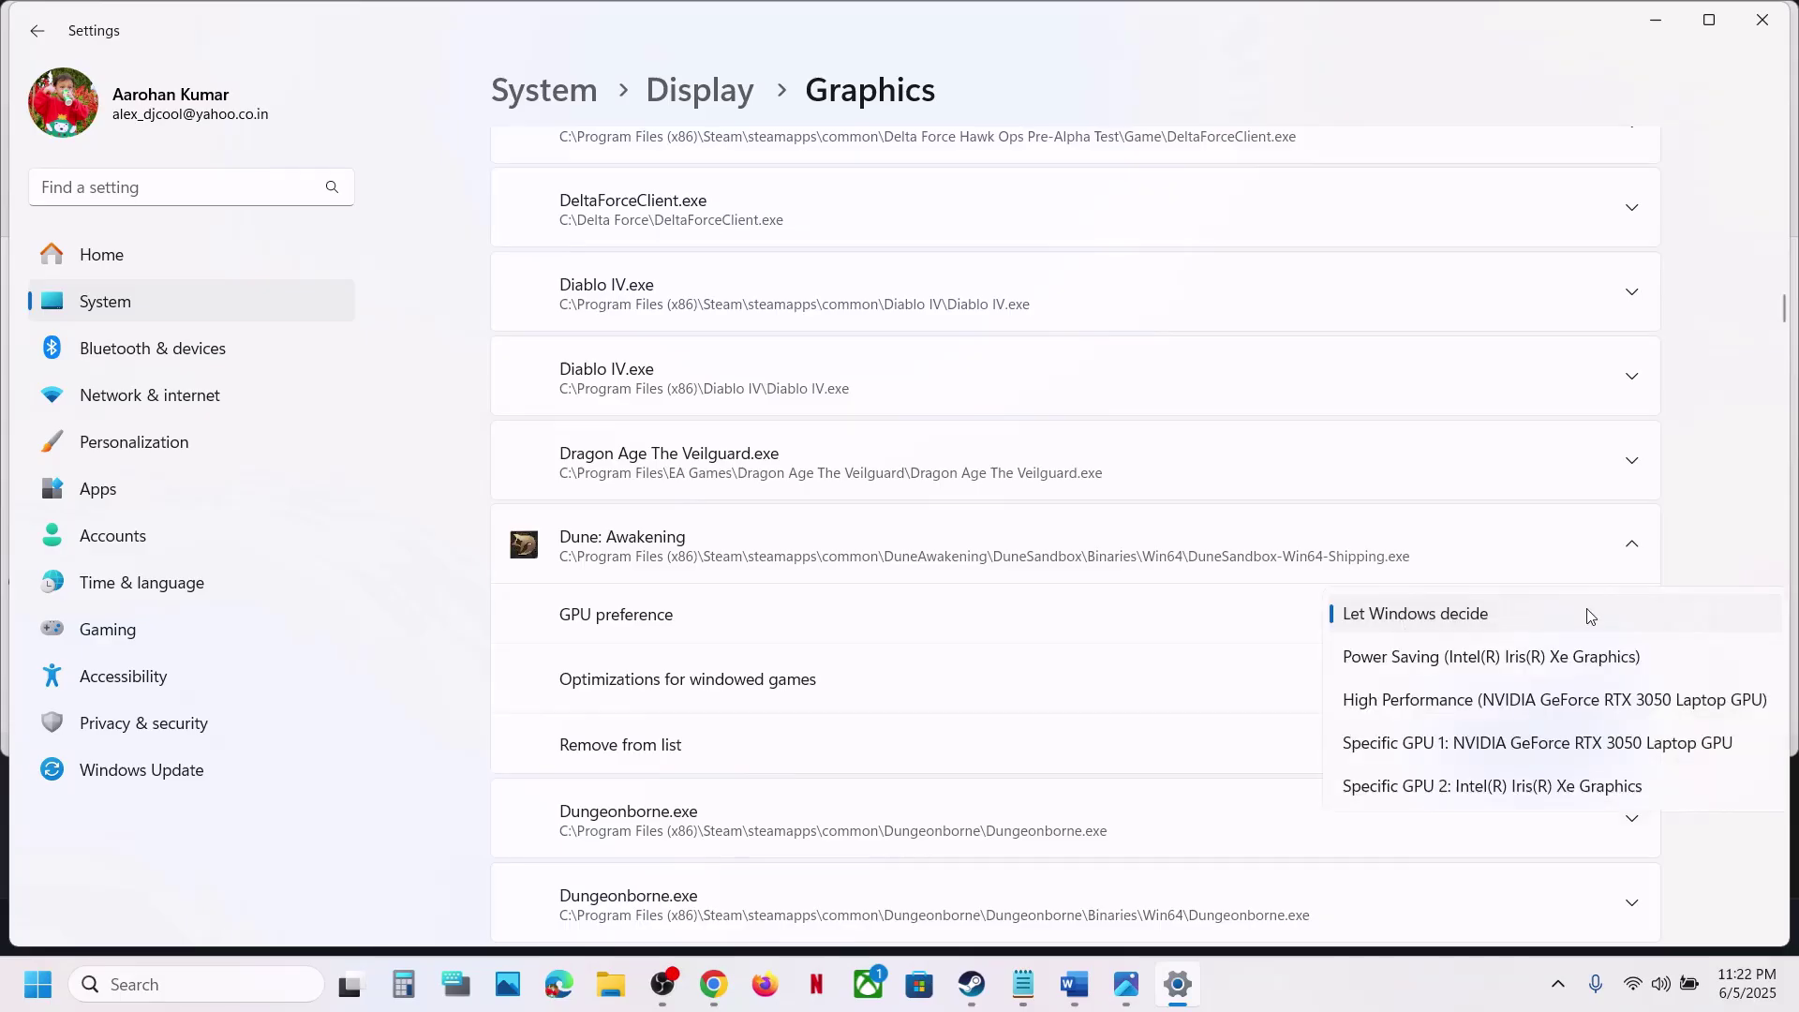
pyautogui.click(1504, 701)
pyautogui.click(1762, 19)
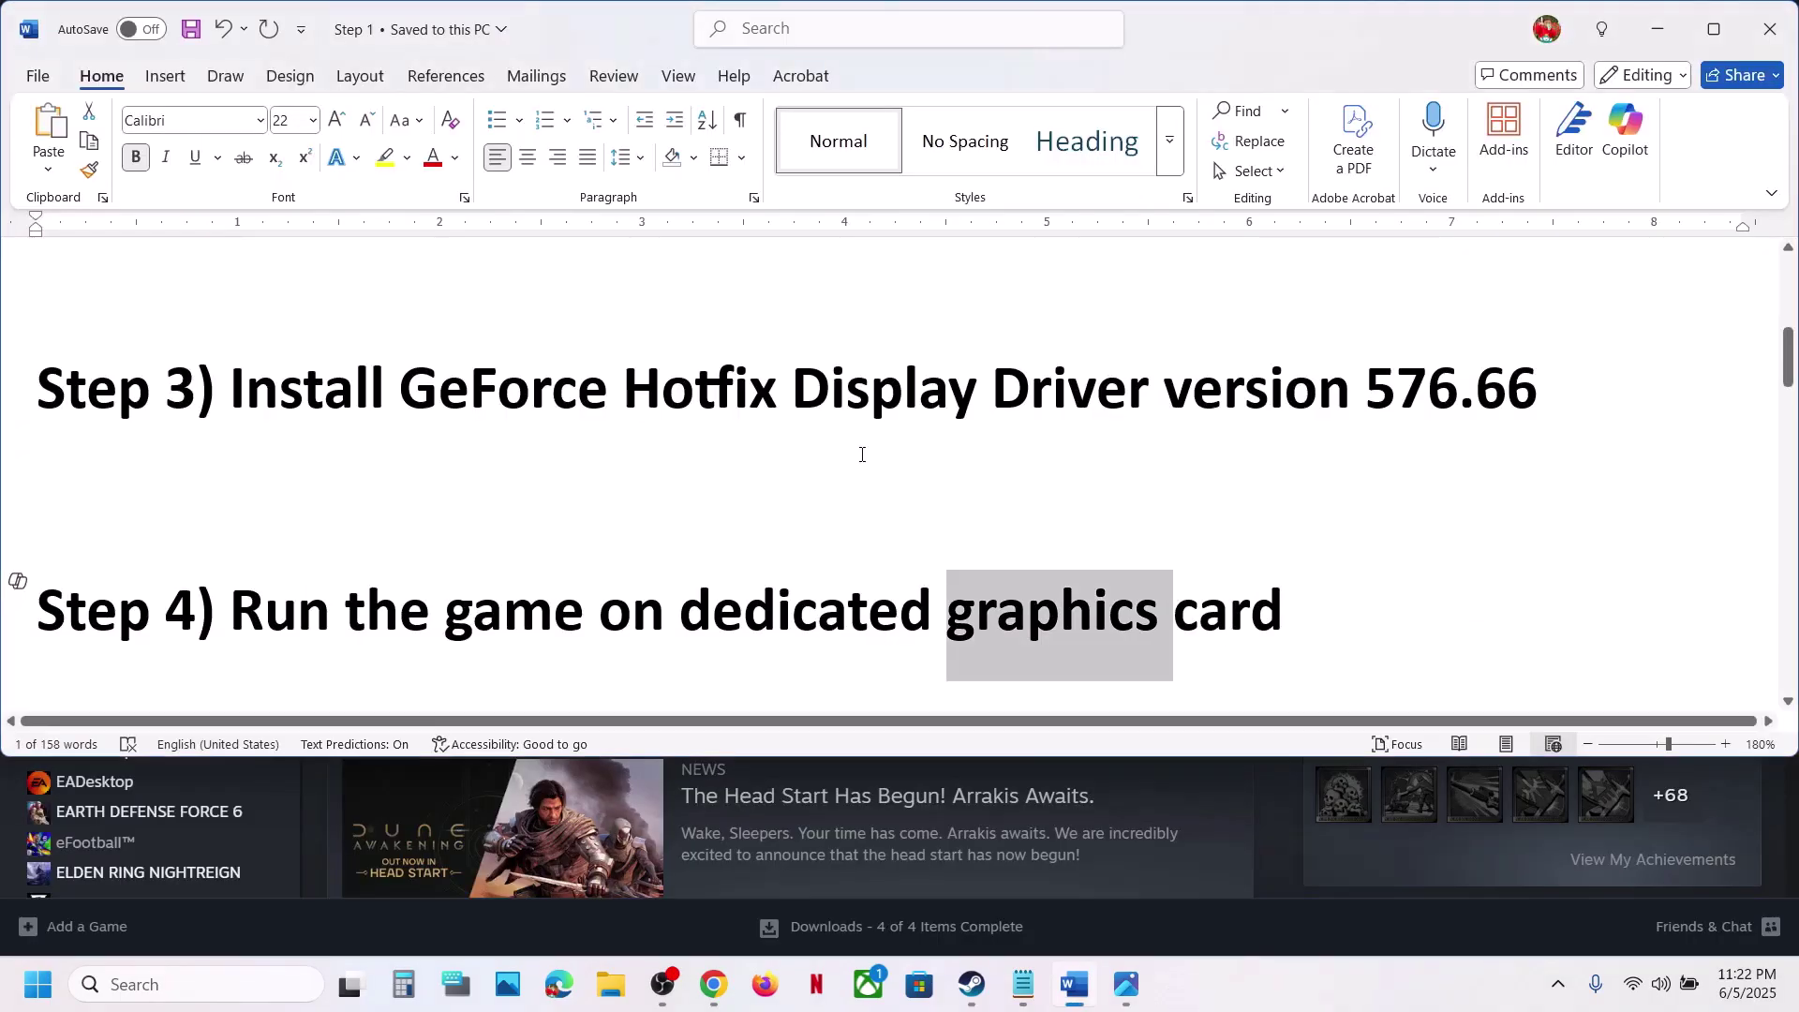
# Step: Review Step 5 on not skipping the first cutscene and Step 6 on administrator and compatibility mode in the Word document
pyautogui.scroll(-3, 732, 517)
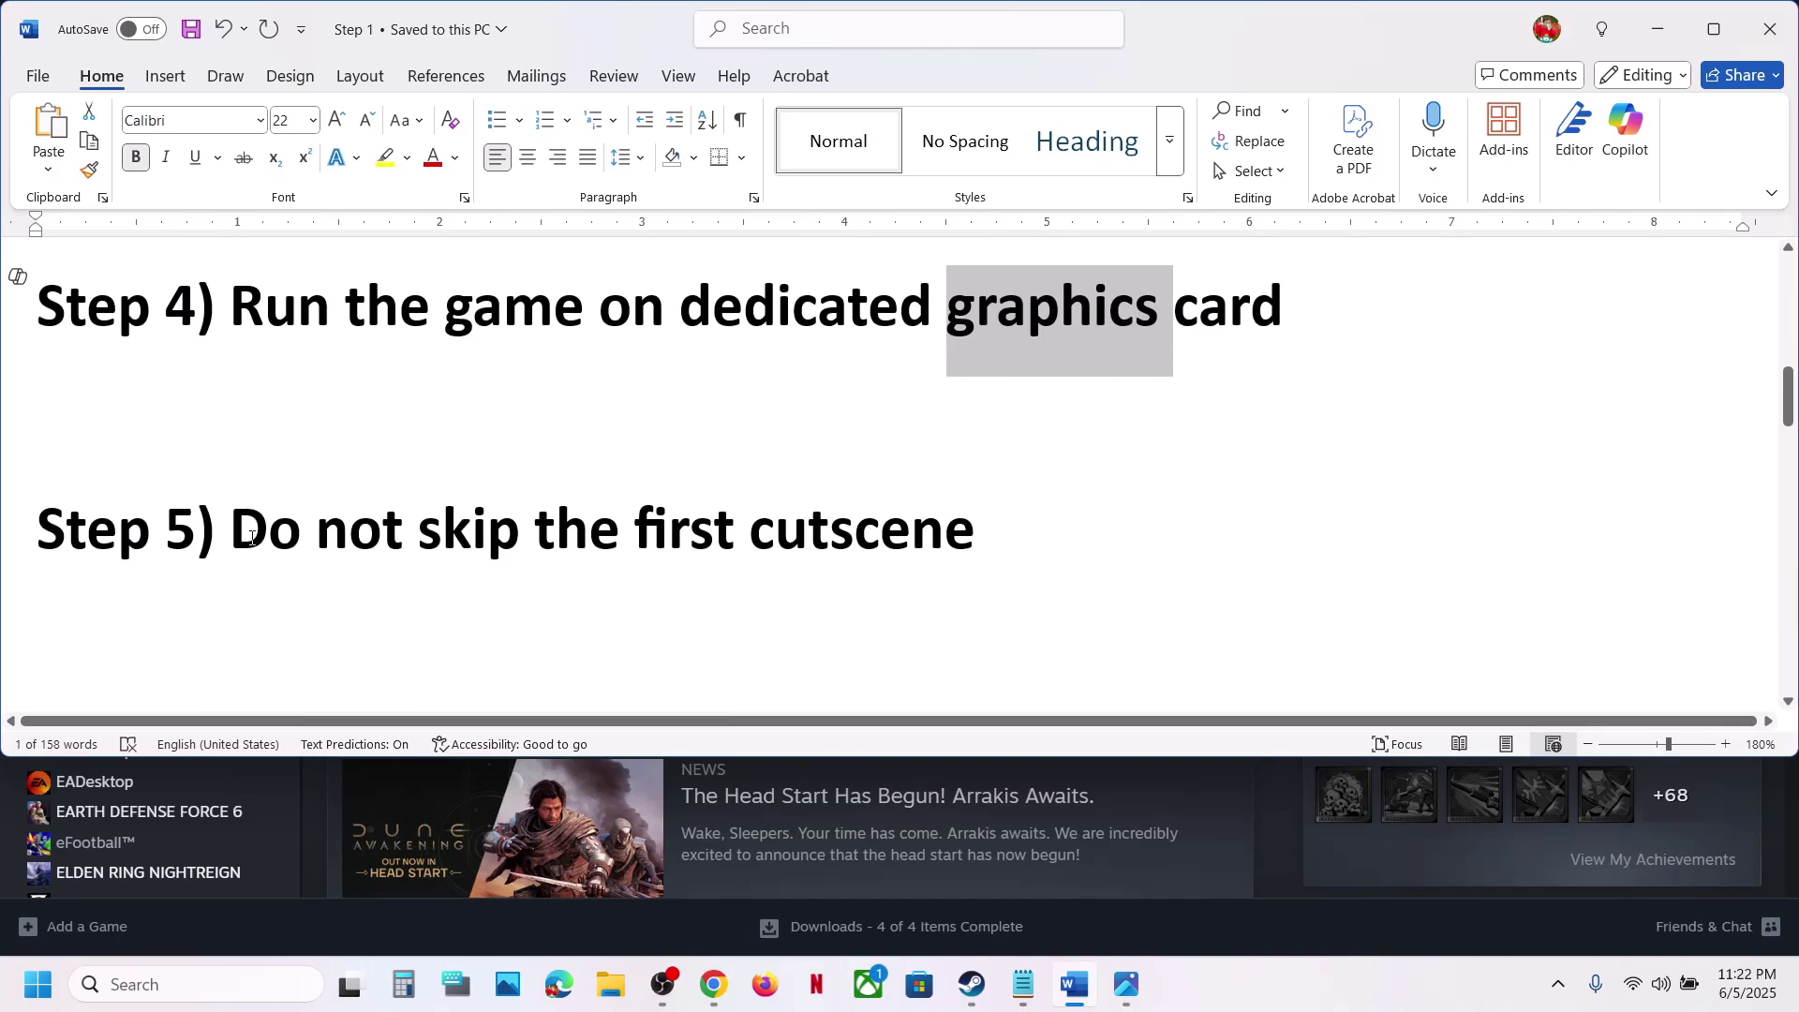
pyautogui.moveTo(897, 540); pyautogui.dragTo(975, 540)
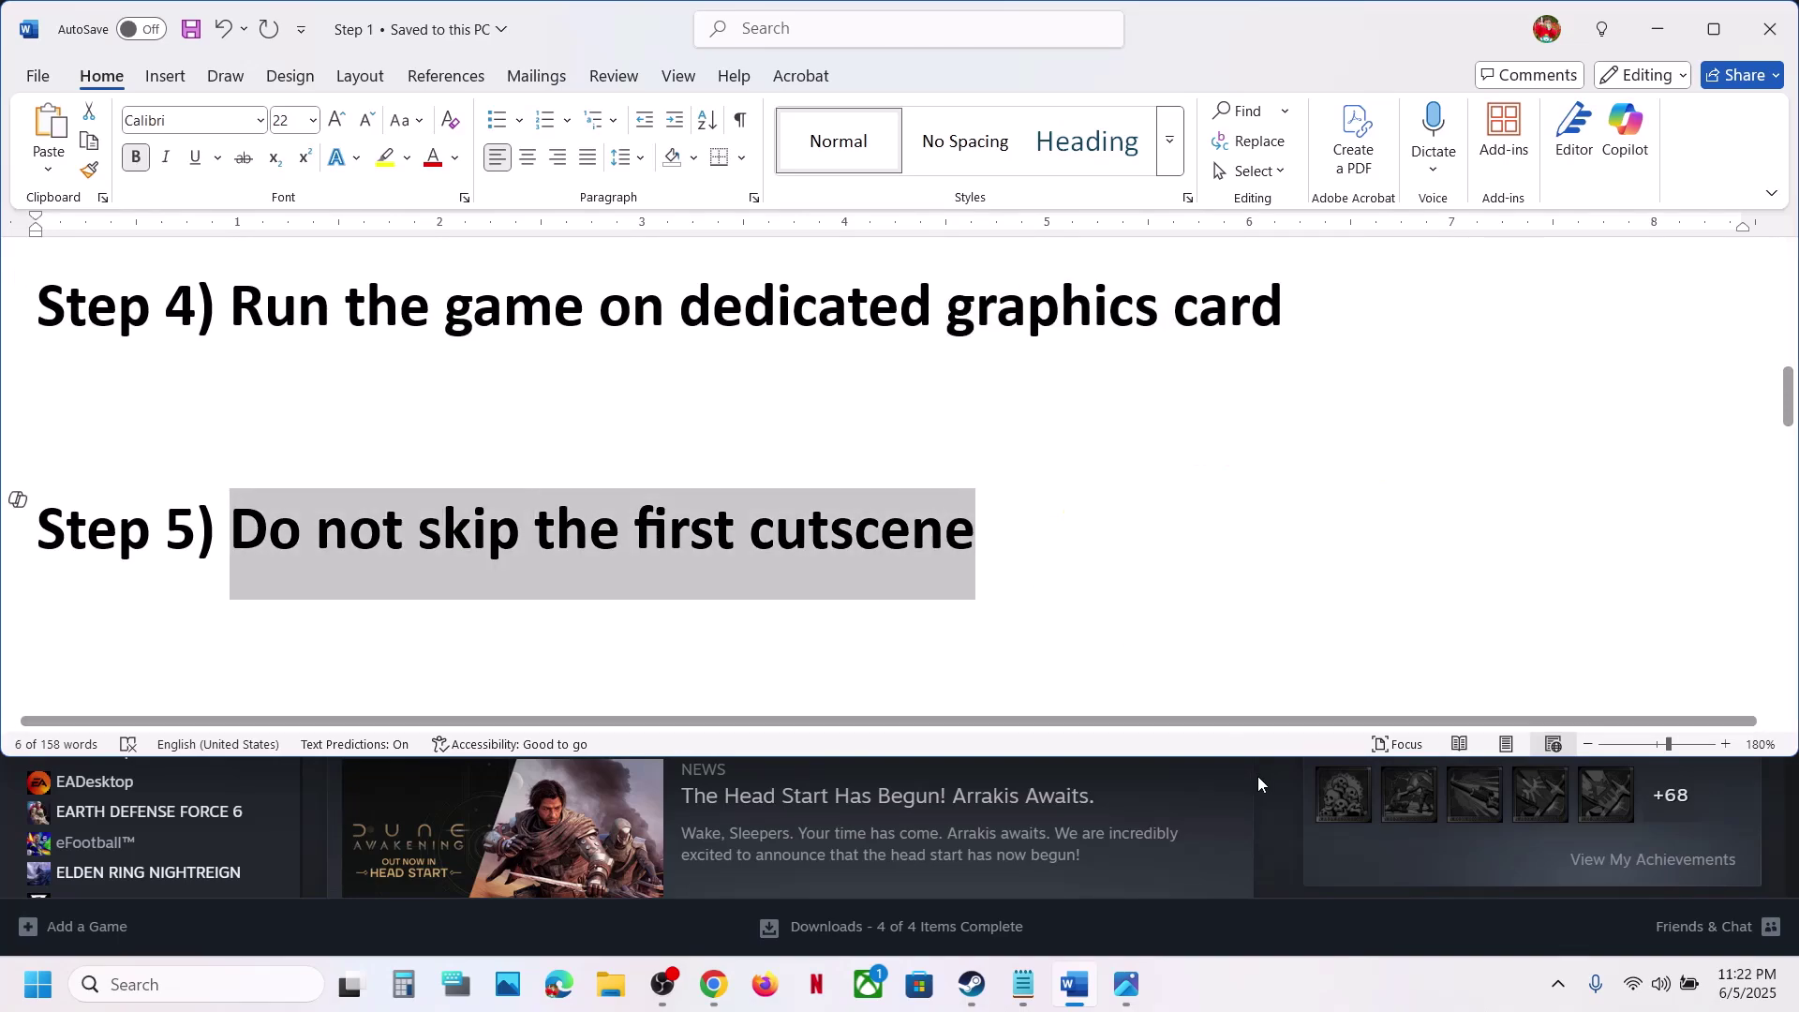
pyautogui.click(1266, 798)
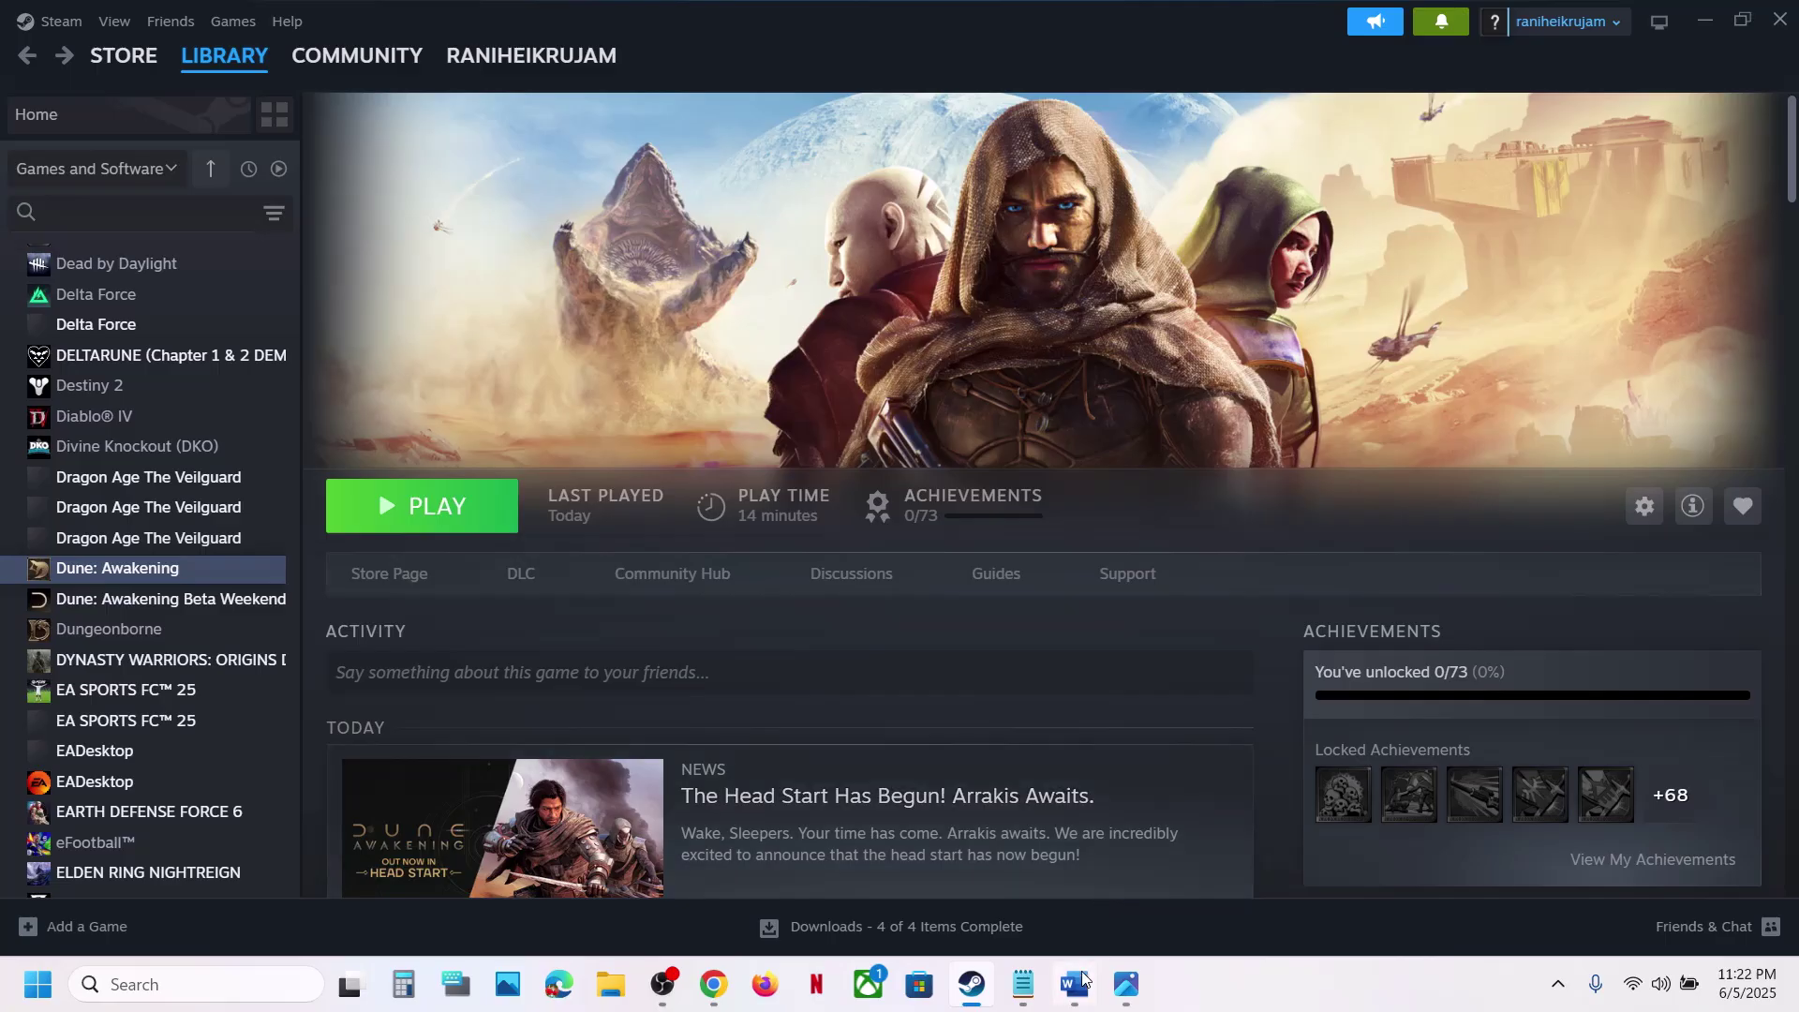
pyautogui.moveTo(1081, 971)
pyautogui.click(1087, 895)
pyautogui.click(517, 595)
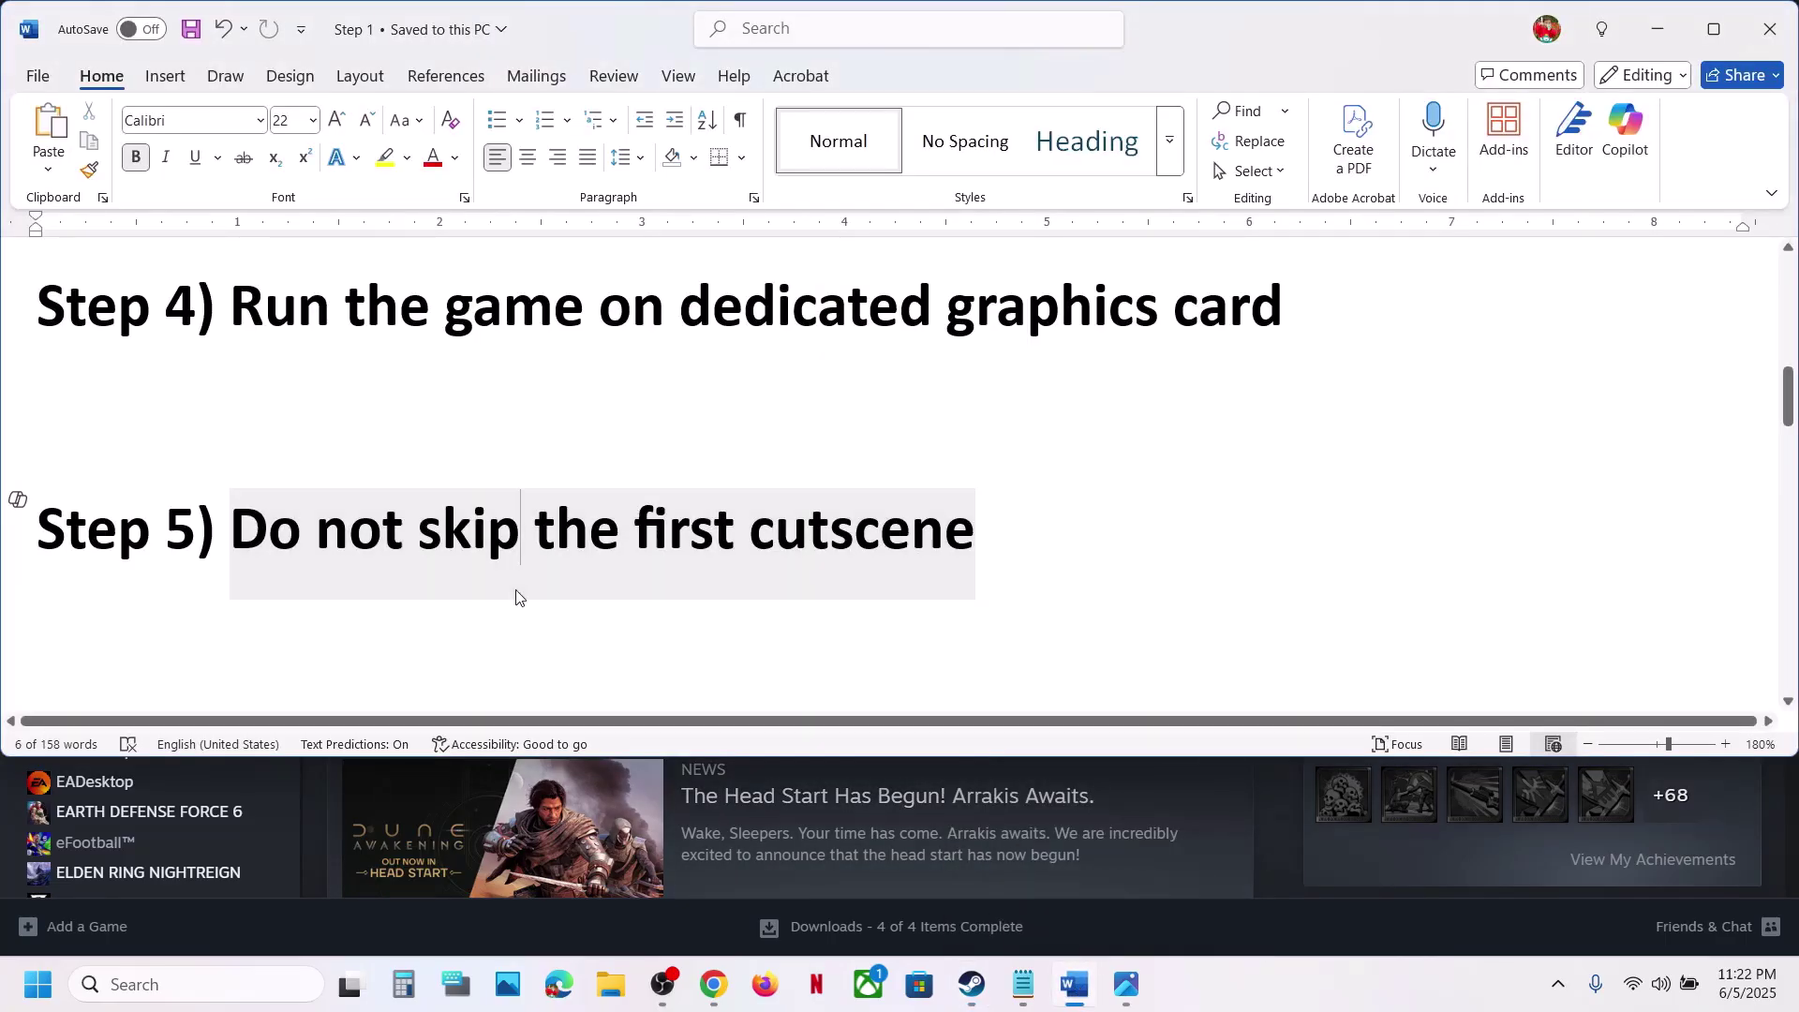
pyautogui.moveTo(232, 531); pyautogui.dragTo(918, 534)
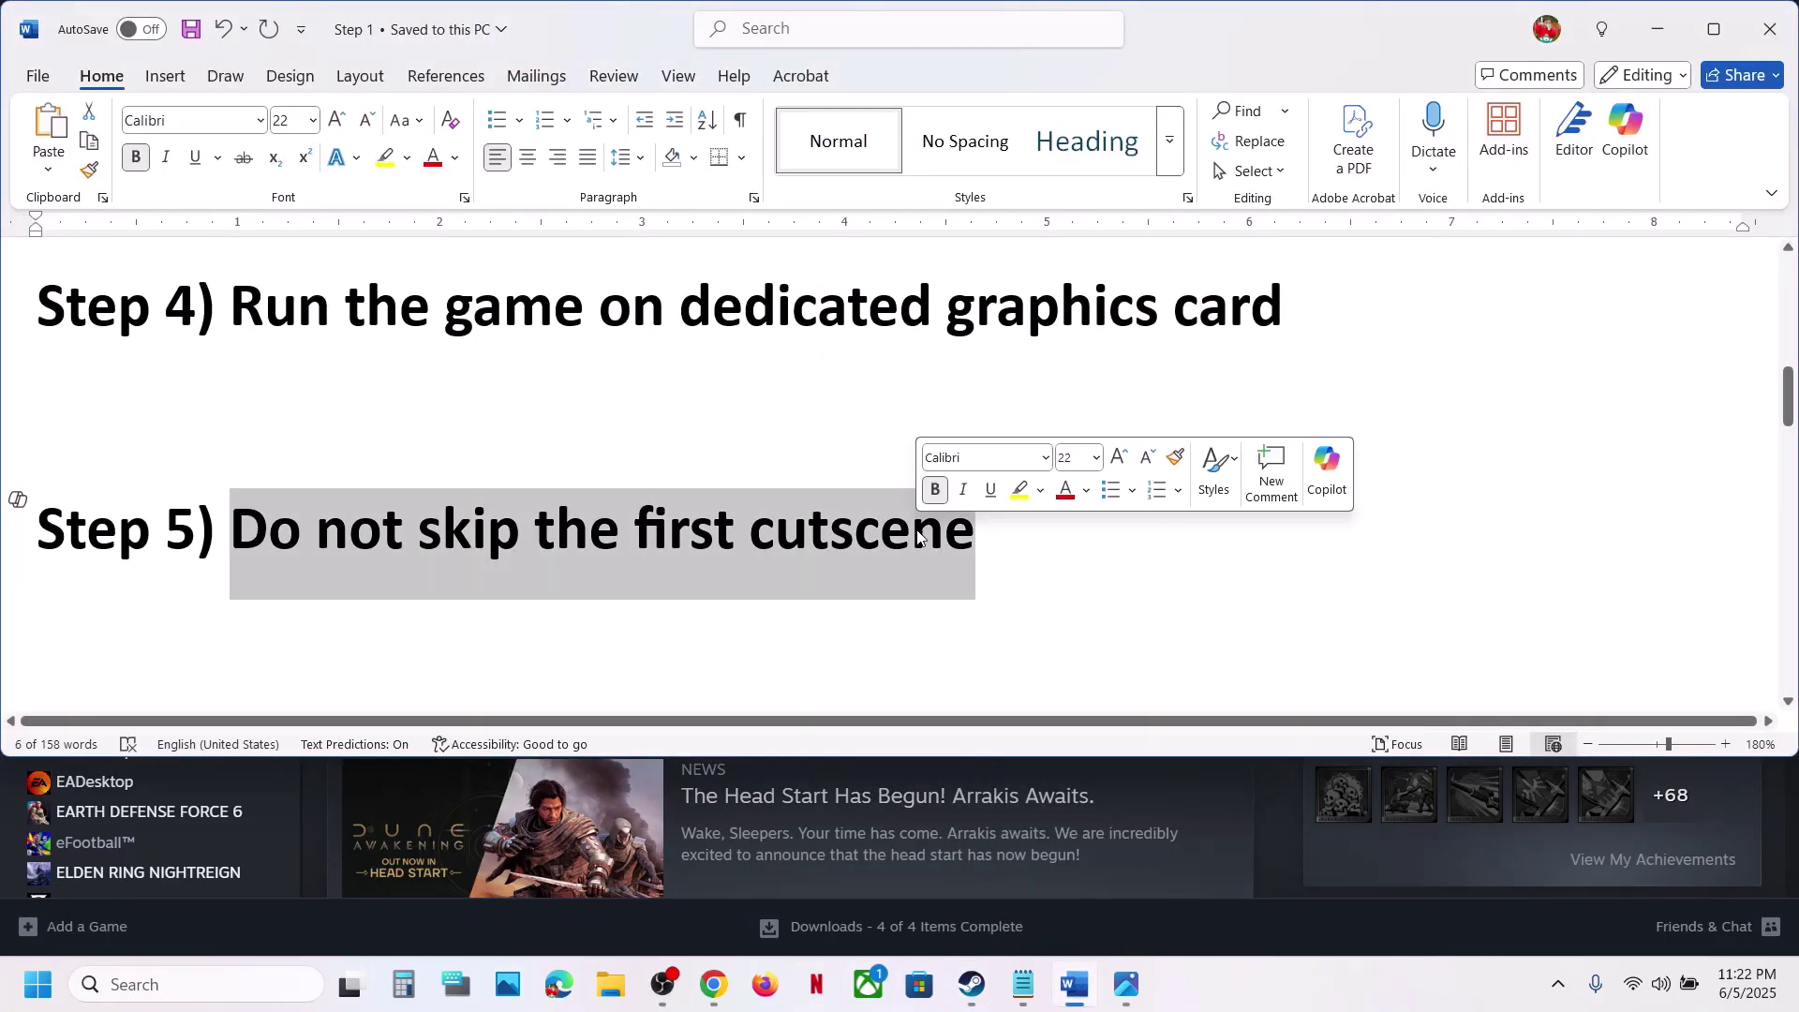
pyautogui.click(538, 560)
pyautogui.scroll(-2, 536, 551)
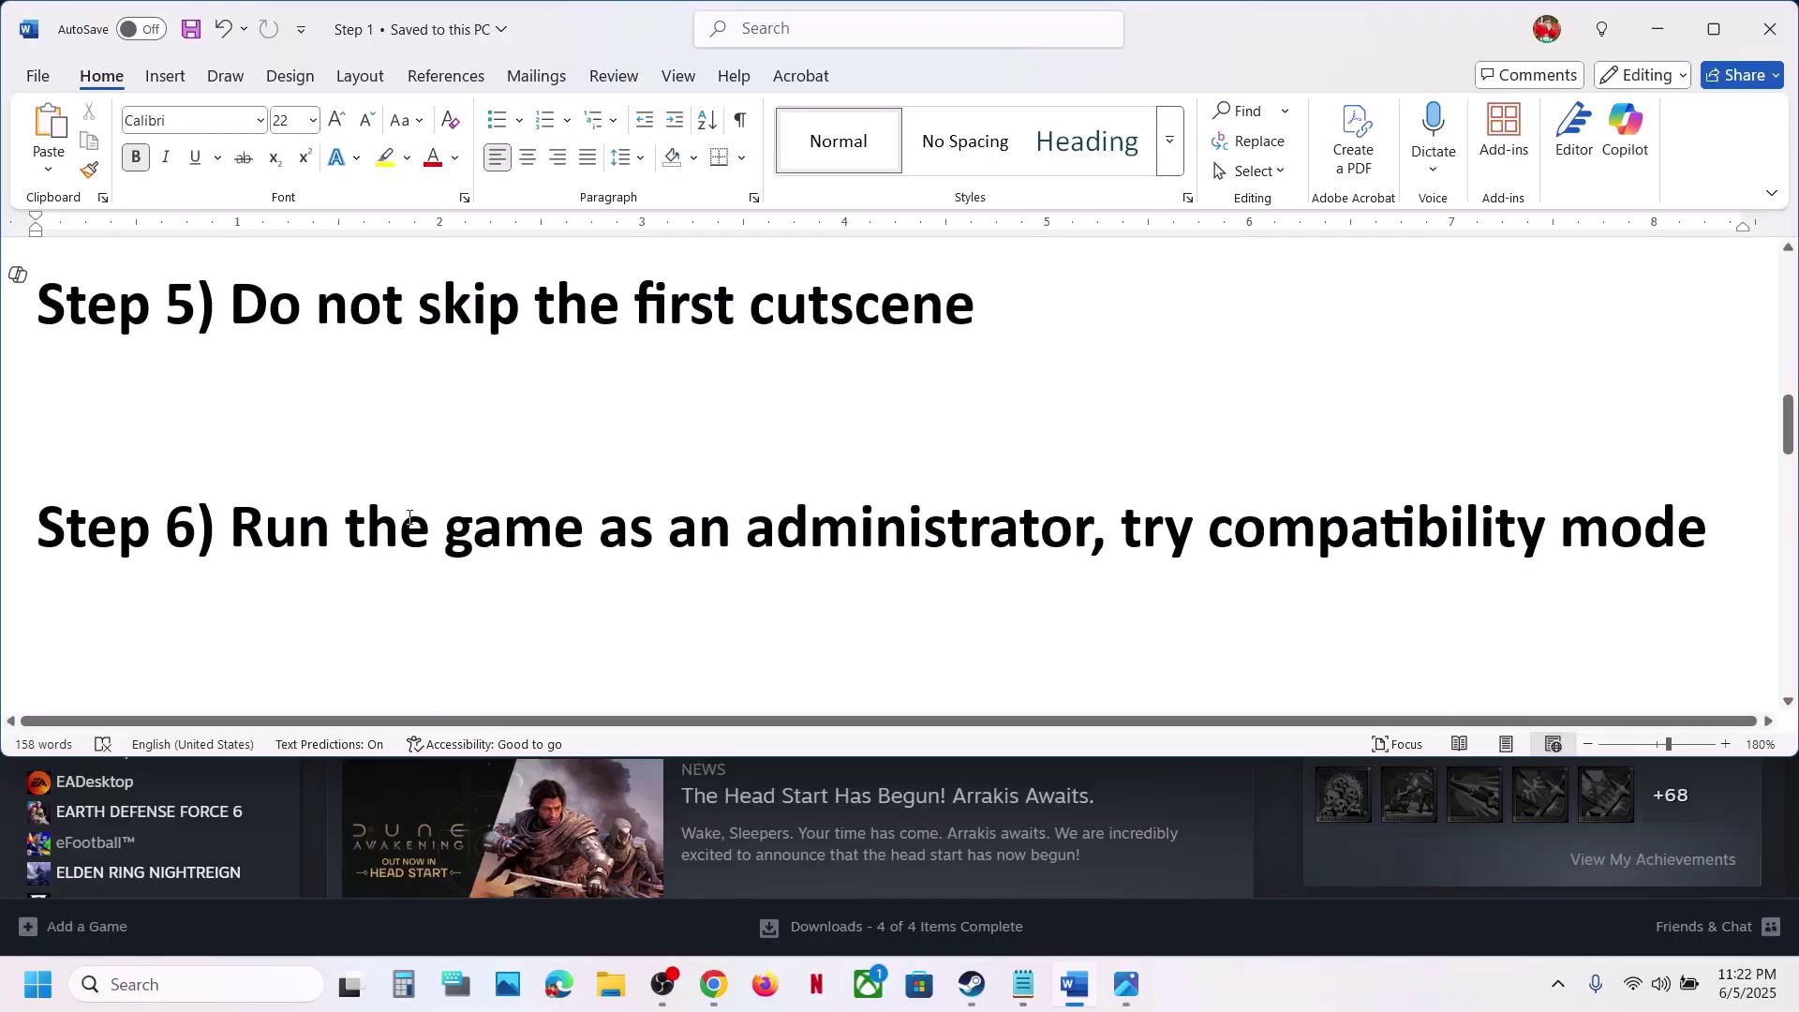
pyautogui.moveTo(303, 527); pyautogui.dragTo(1119, 530)
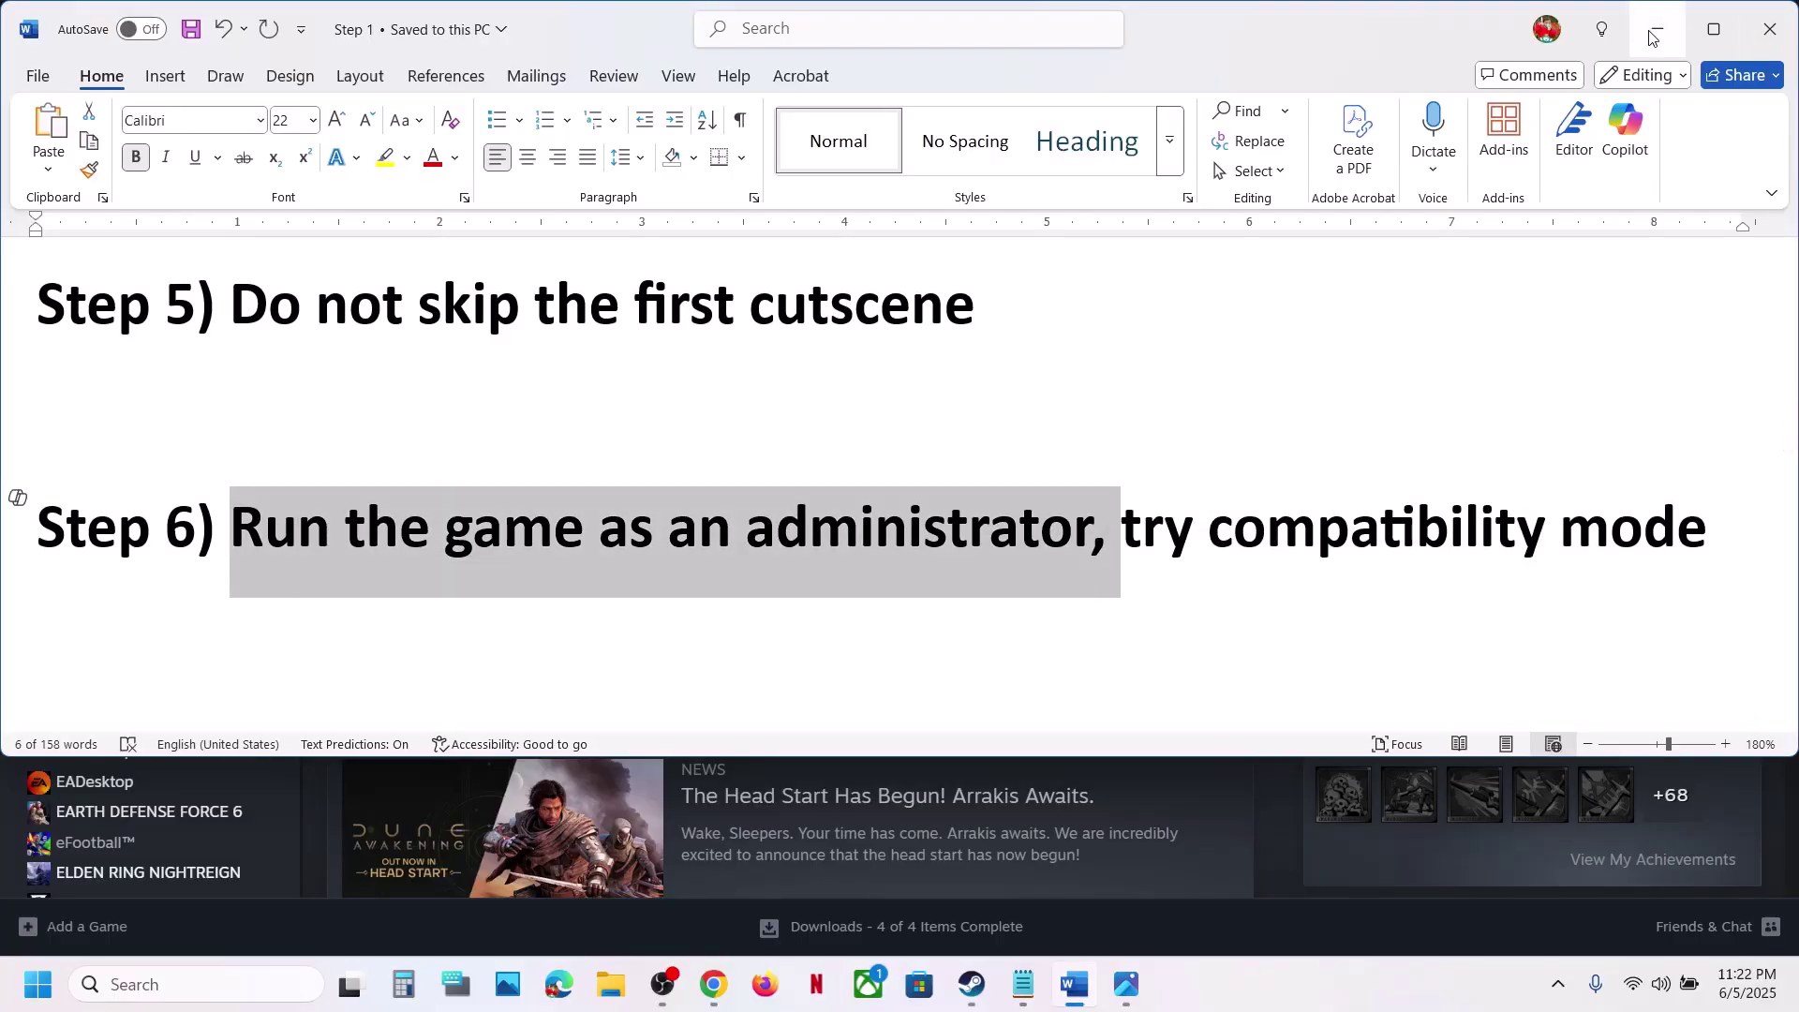
# Step: Switch to Steam, browse the local files of Dune: Awakening and go to the DuneSandbox\Binaries\Win64 folder
pyautogui.click(1713, 29)
pyautogui.click(117, 567)
pyautogui.rightClick(132, 571)
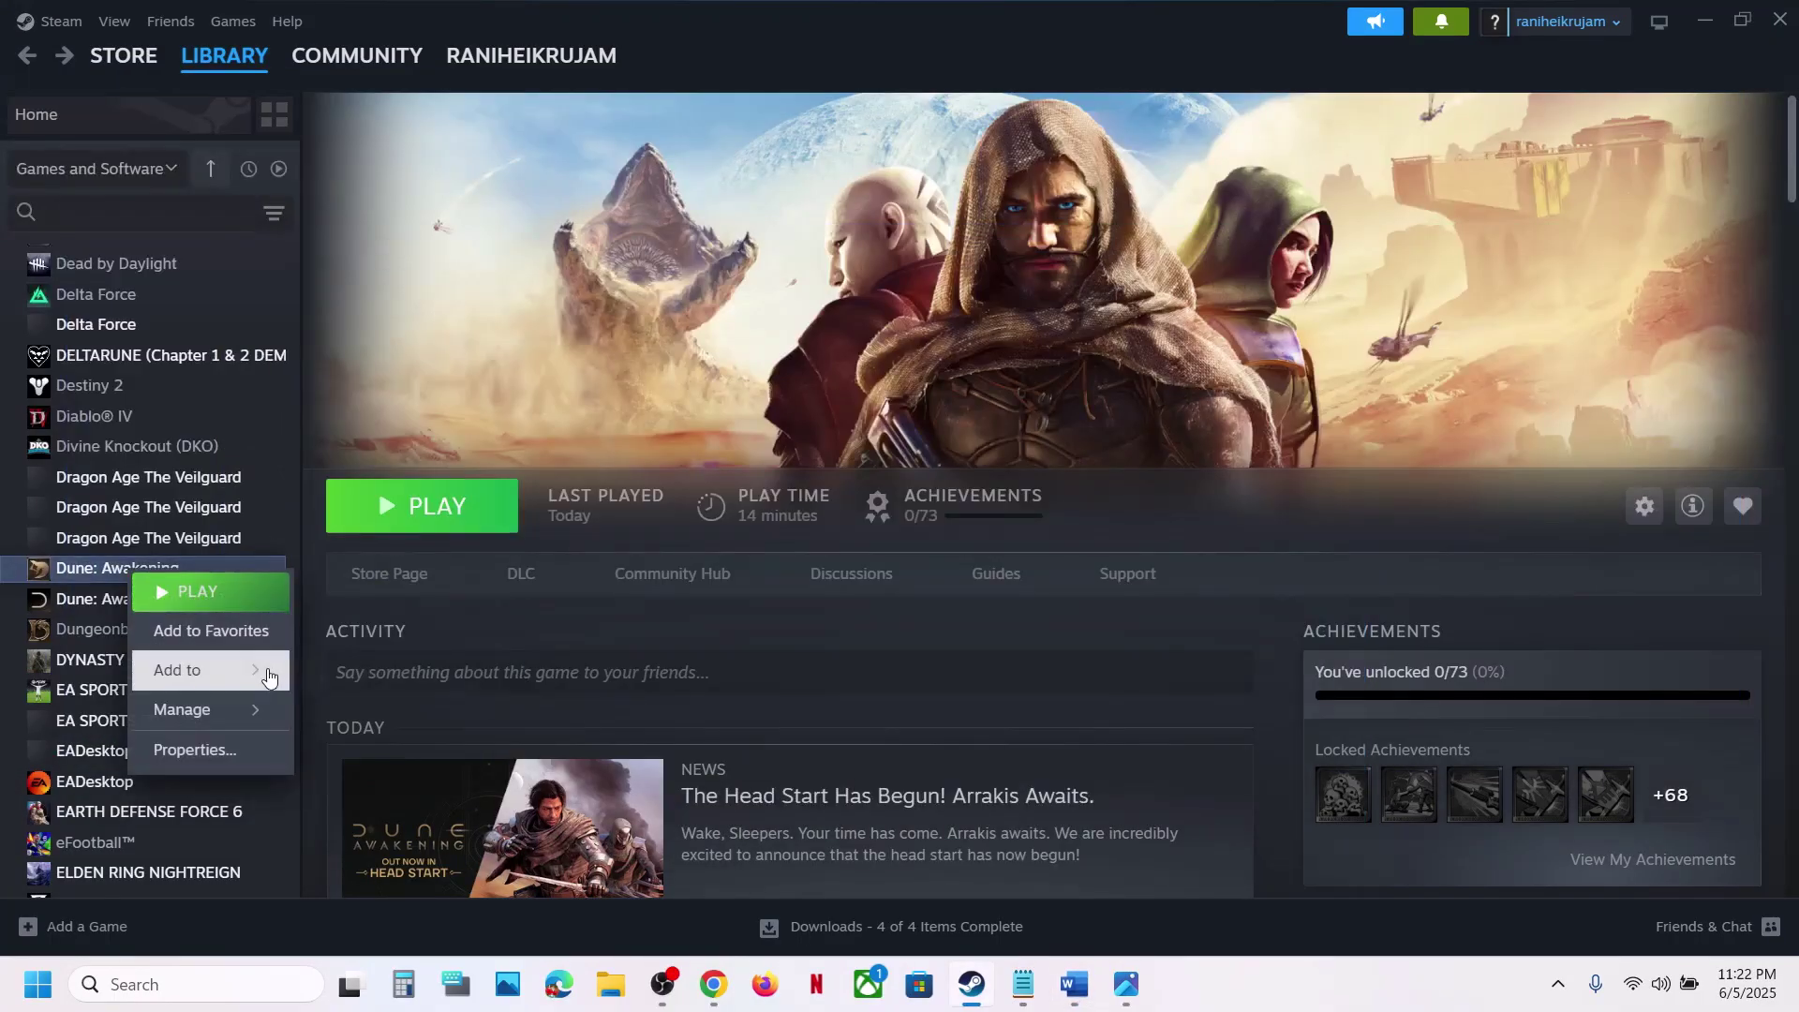
pyautogui.moveTo(220, 709)
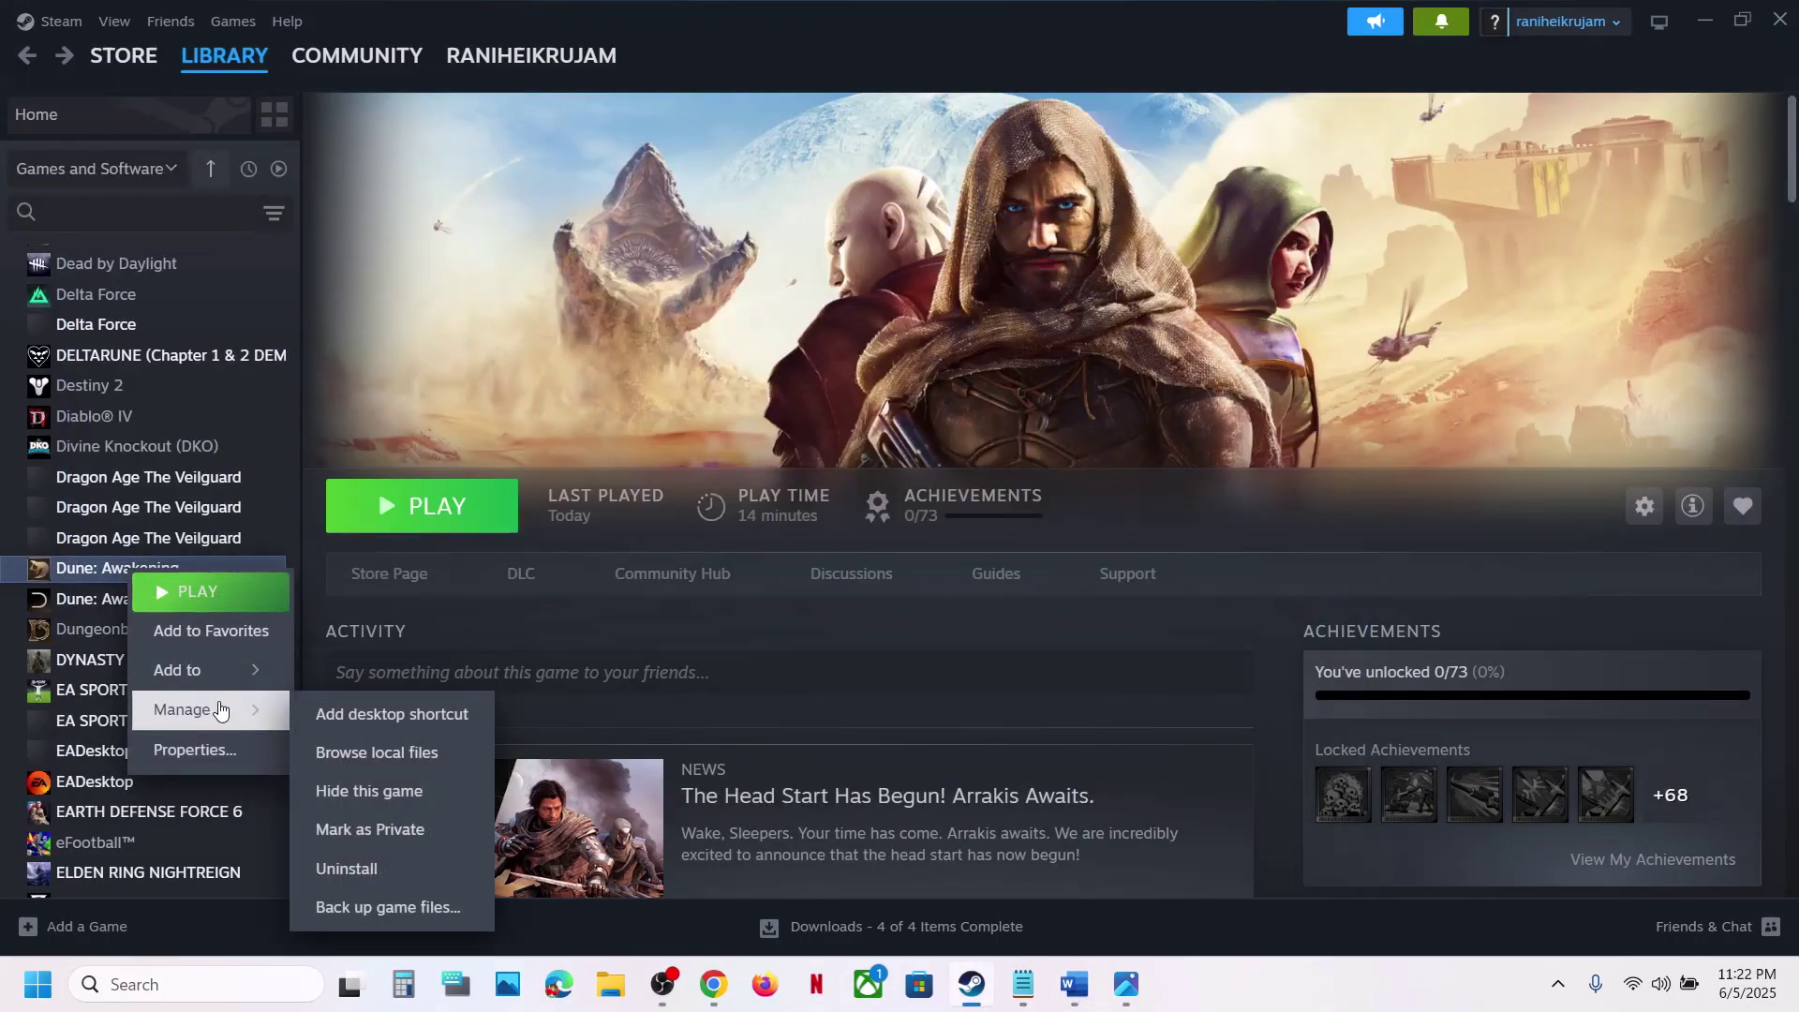
pyautogui.click(411, 773)
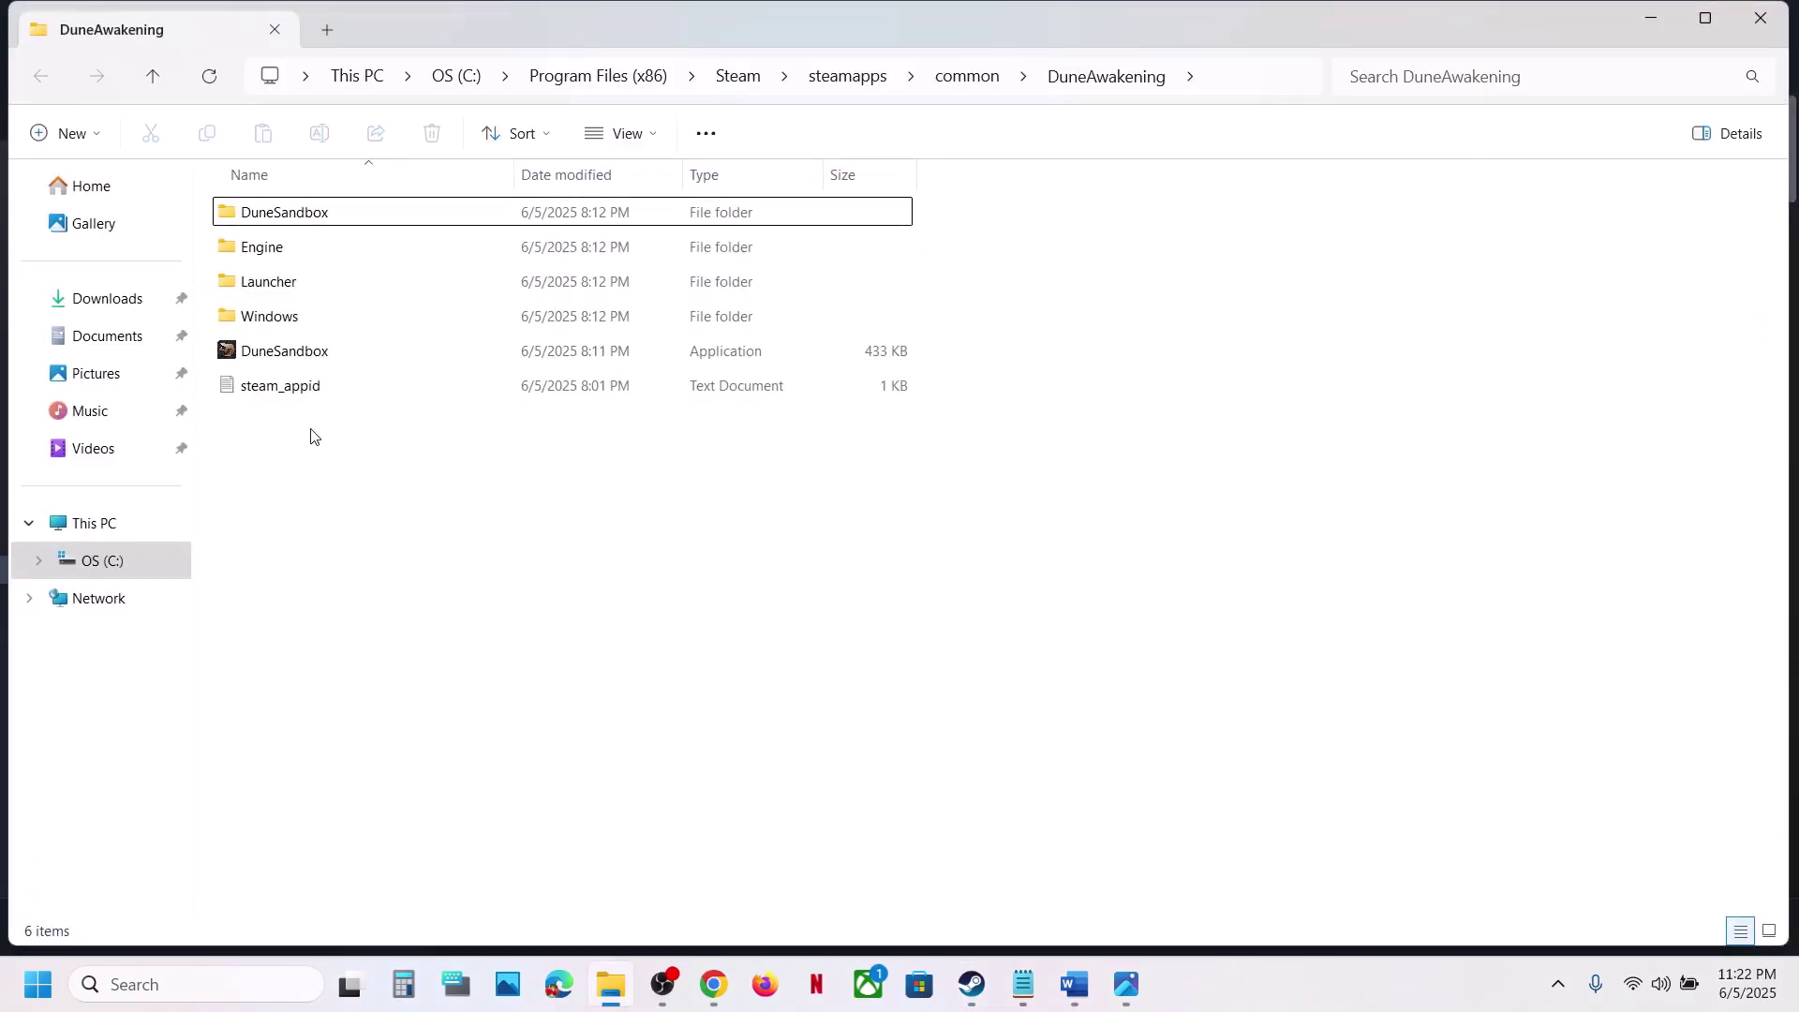
pyautogui.doubleClick(278, 222)
pyautogui.doubleClick(277, 222)
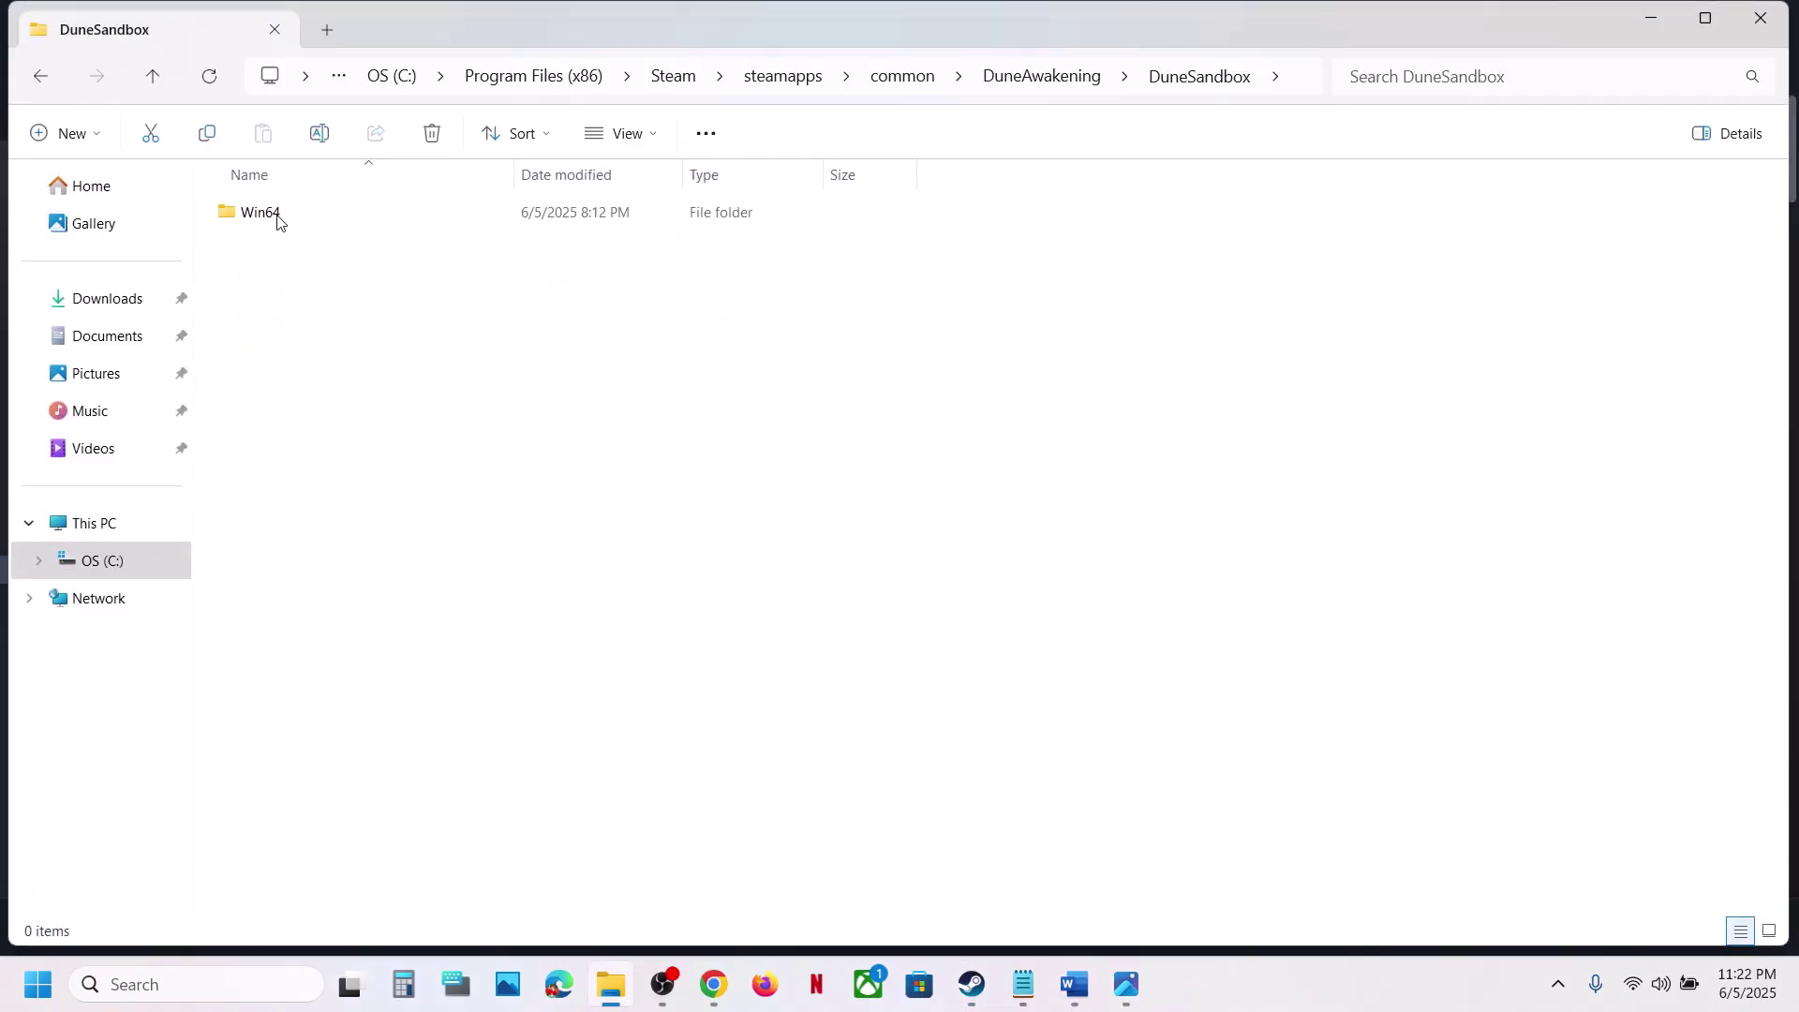
pyautogui.click(277, 222)
pyautogui.doubleClick(278, 222)
# Step: Set DuneSandbox-Win64-Shipping to run as an administrator in its compatibility properties and apply the change
pyautogui.click(323, 667)
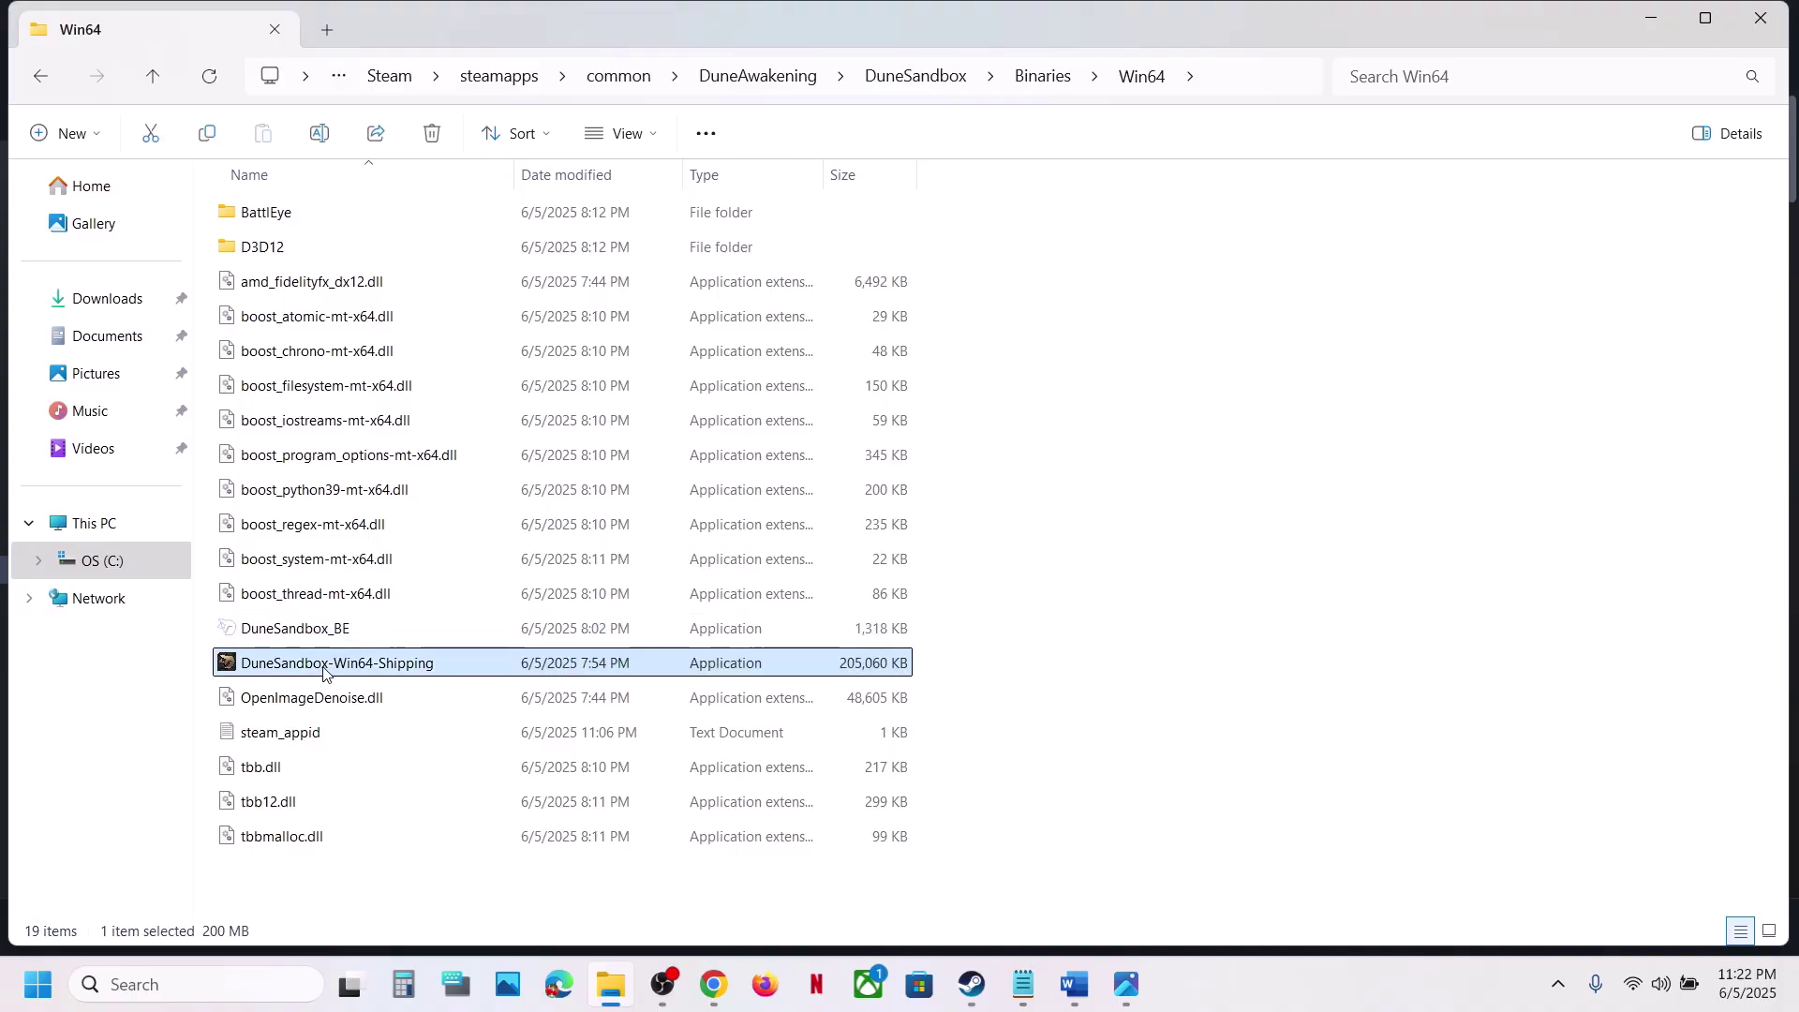
pyautogui.rightClick(323, 667)
pyautogui.click(413, 605)
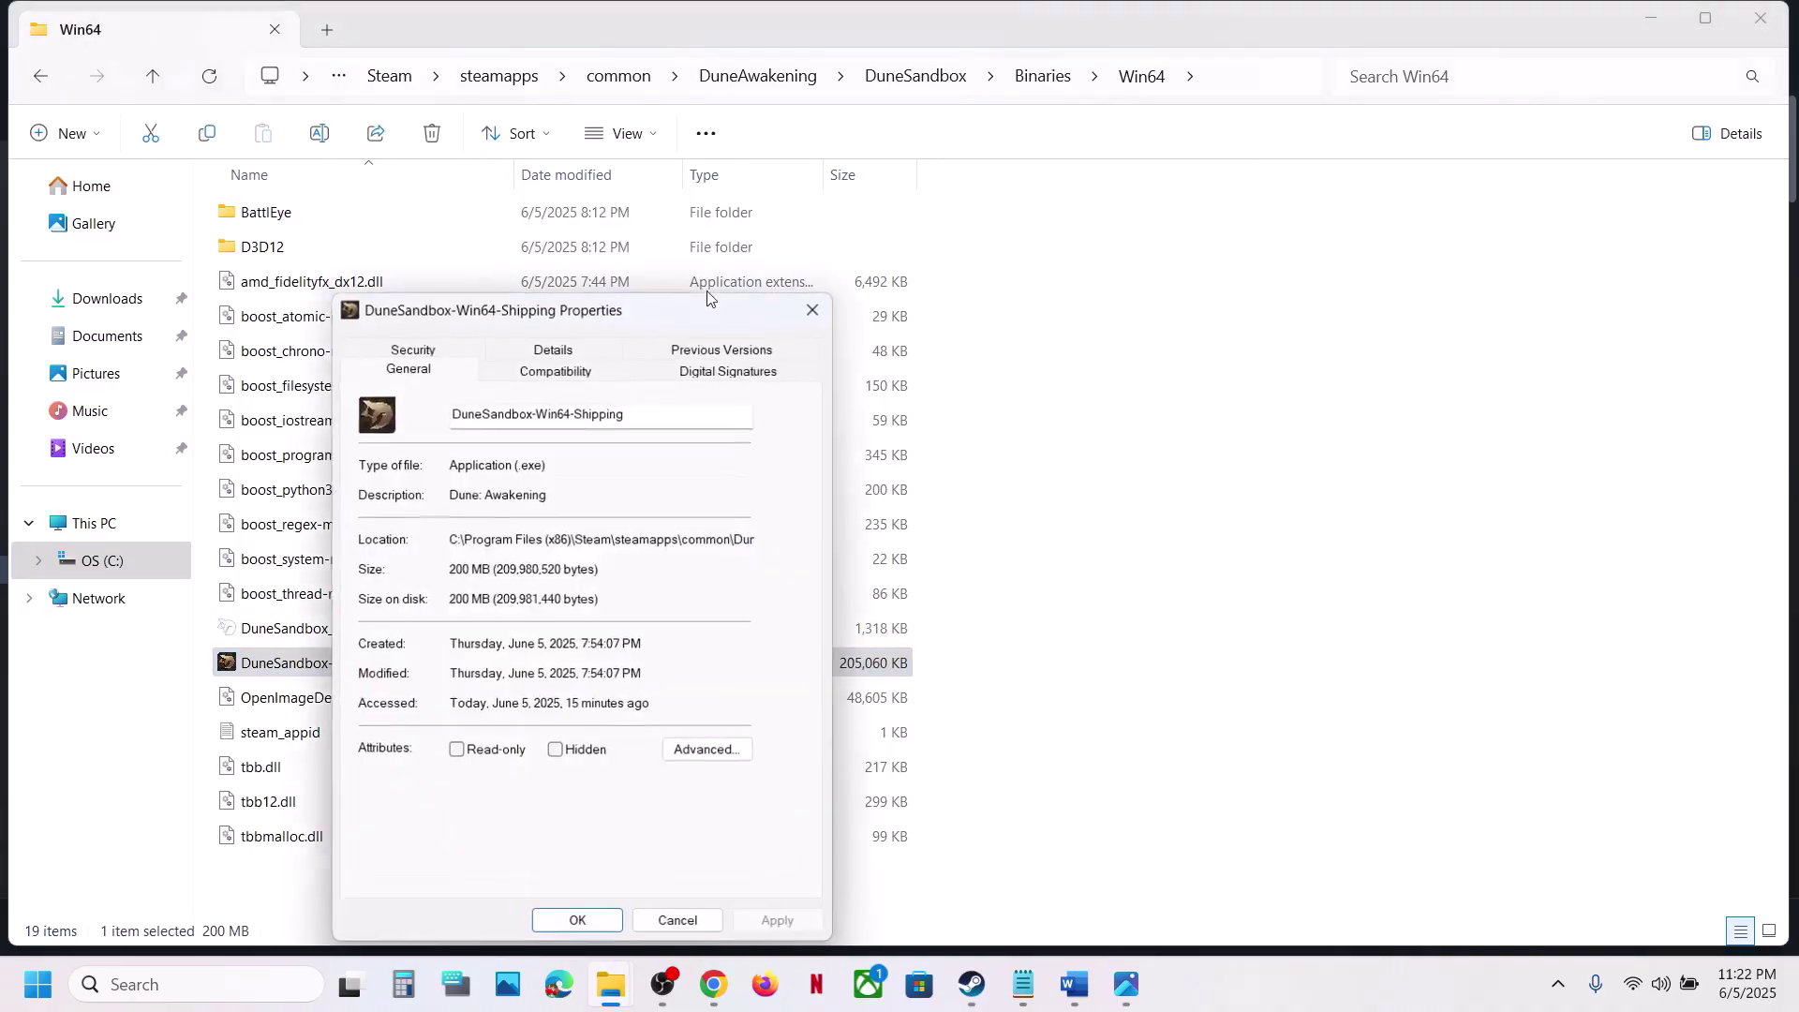
pyautogui.click(581, 370)
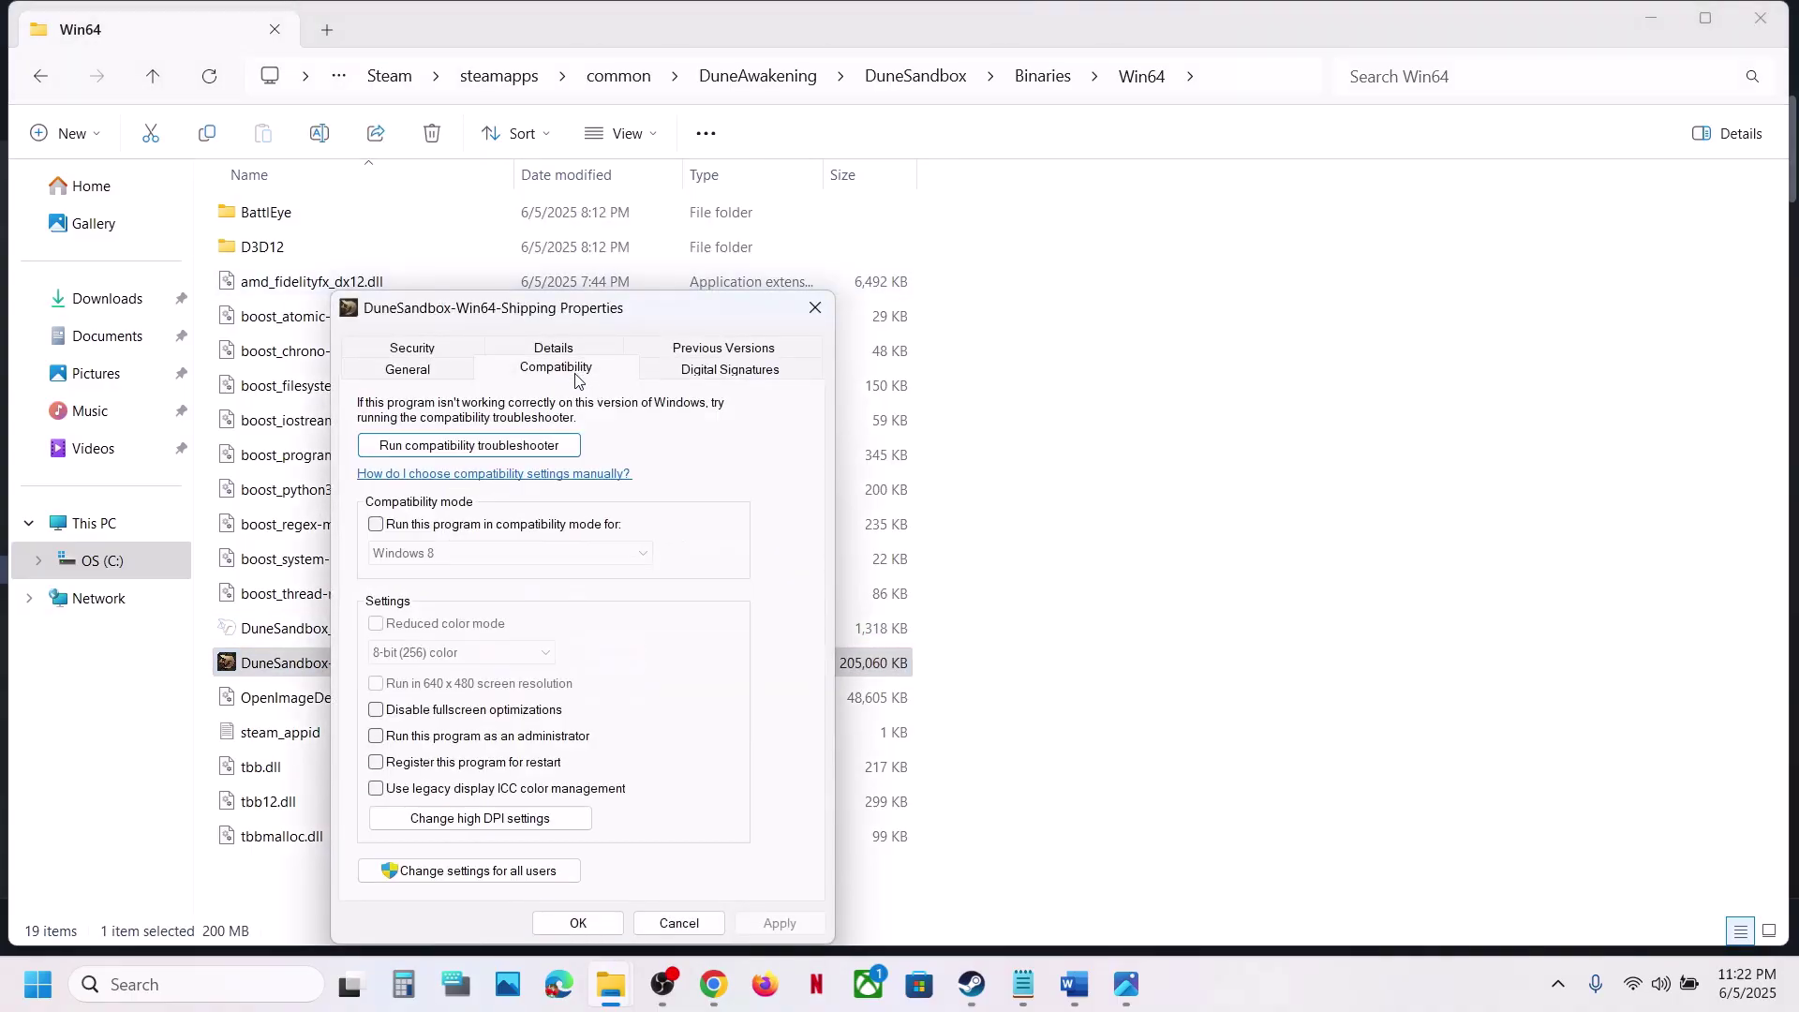
pyautogui.click(377, 737)
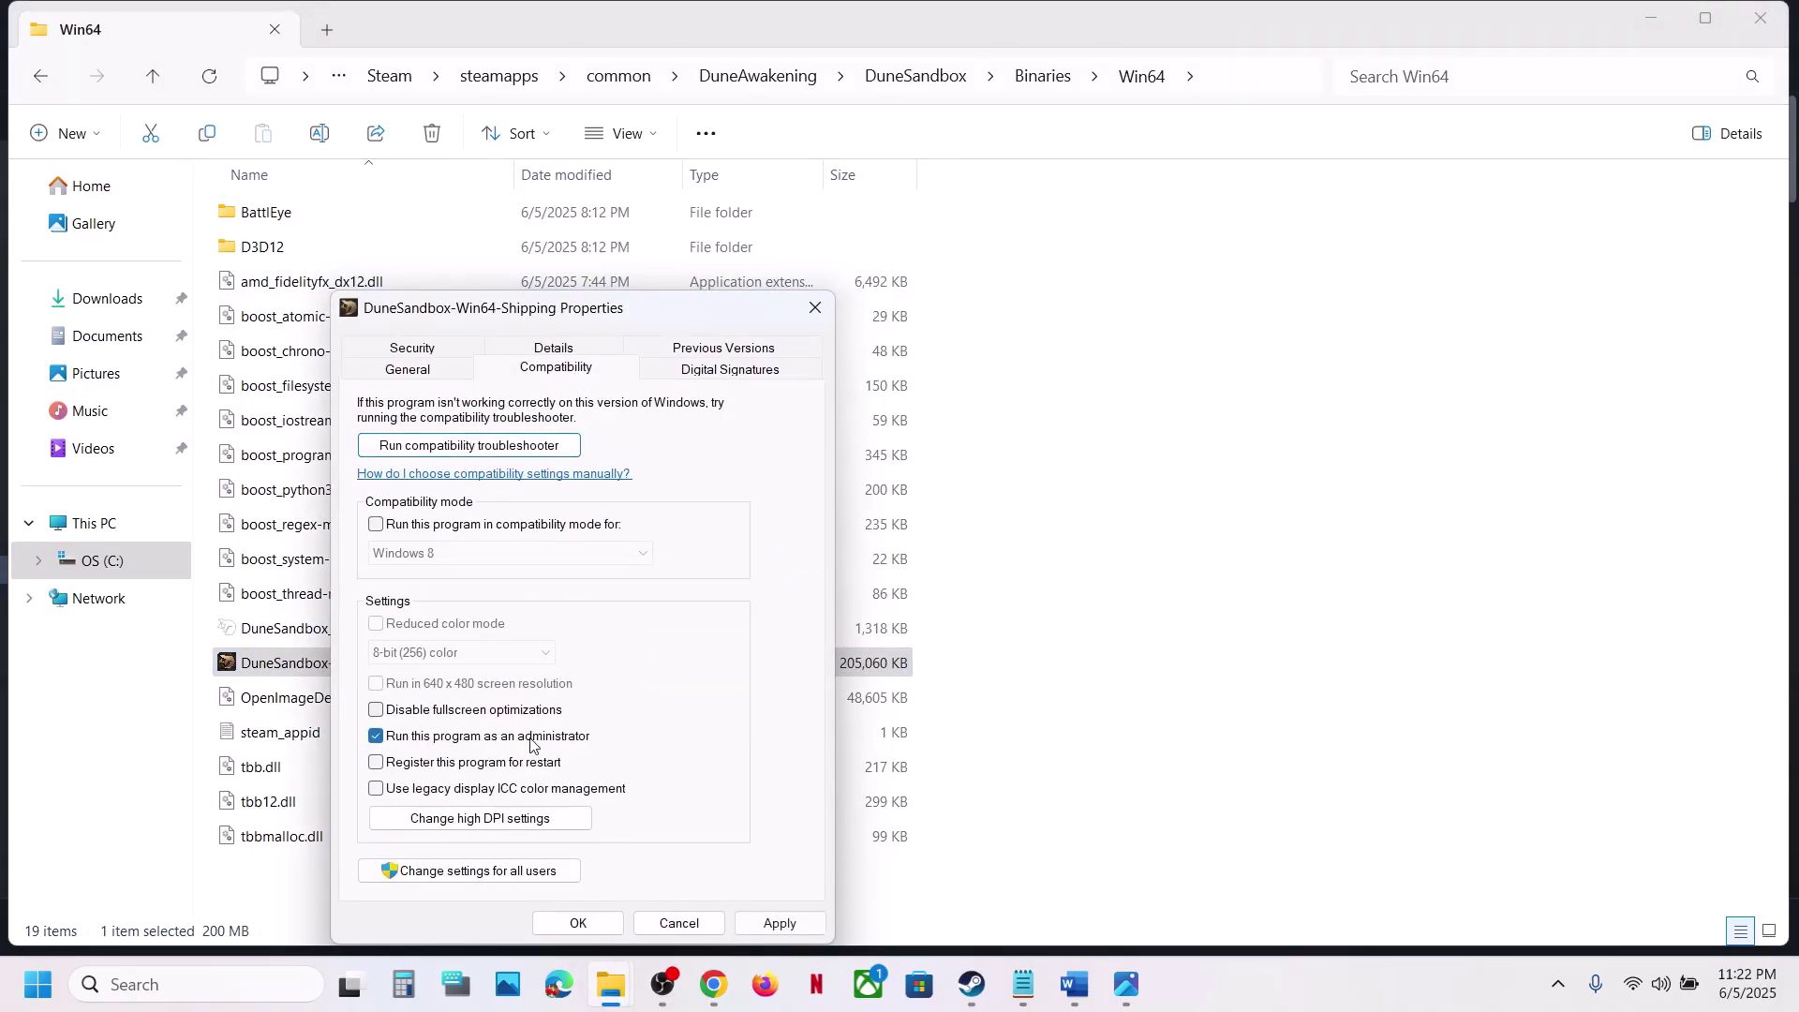
pyautogui.click(777, 922)
pyautogui.click(578, 923)
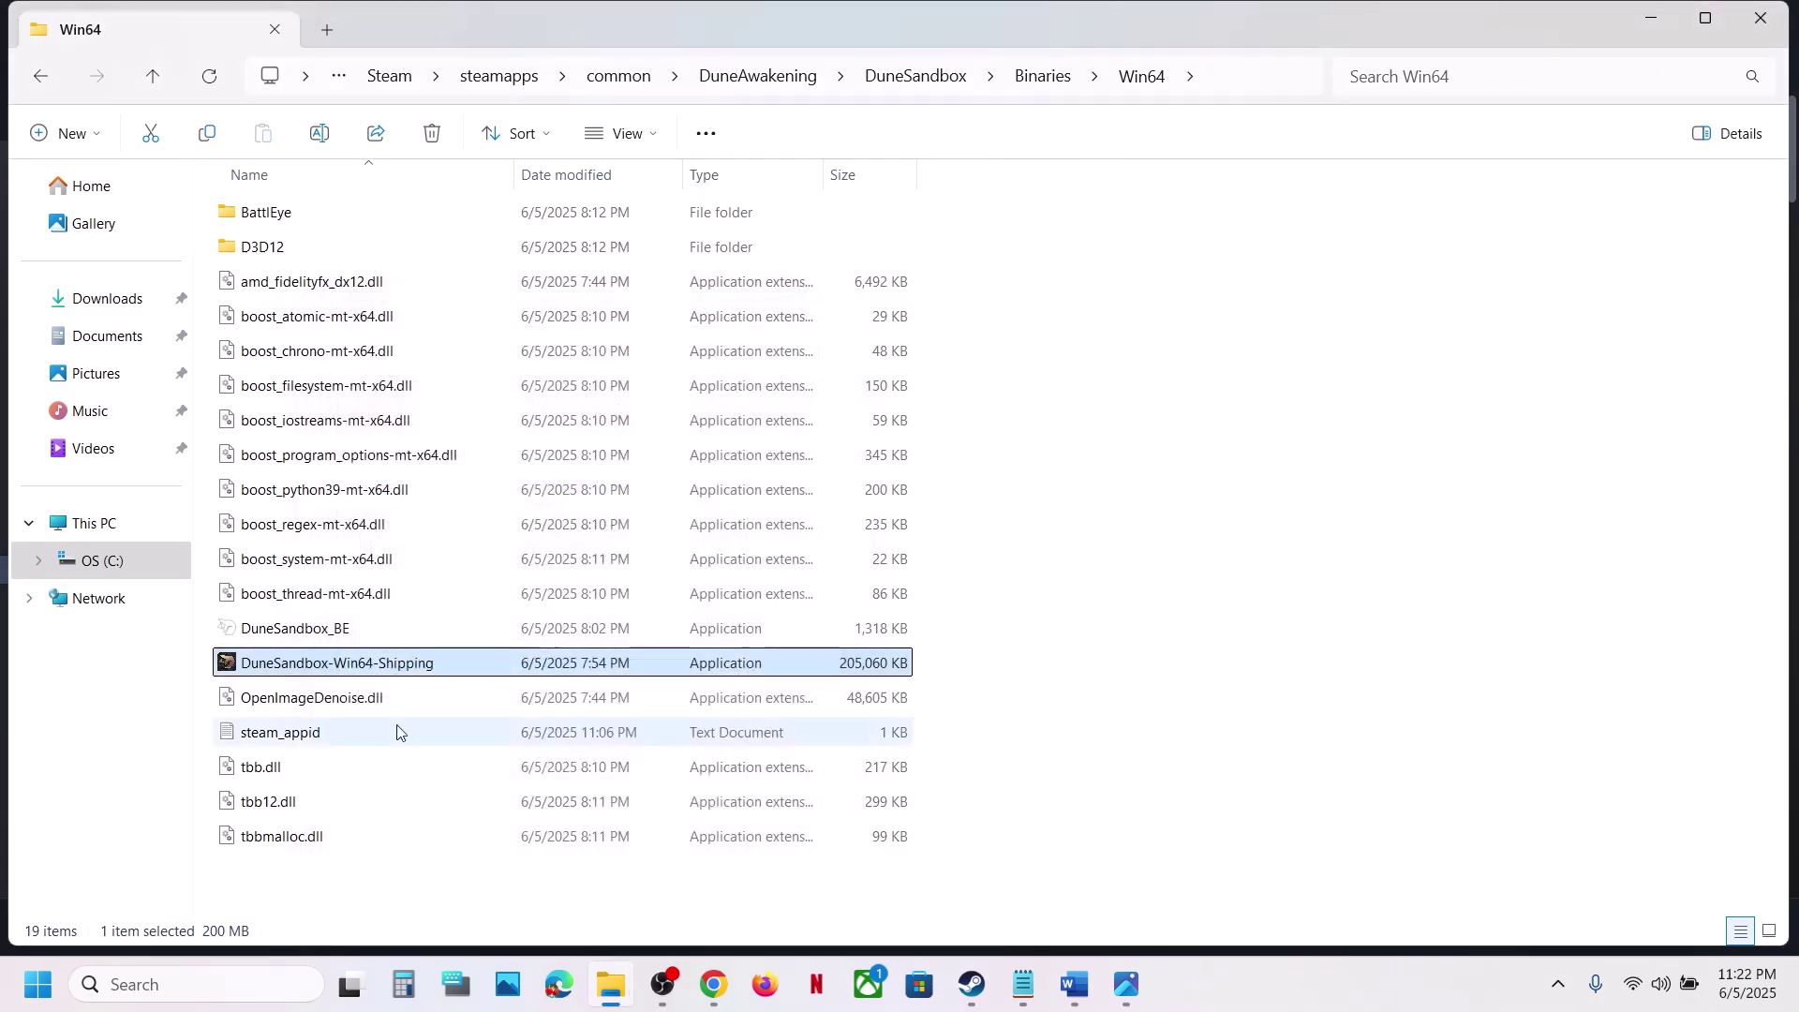
# Step: Turn on compatibility mode for Windows 8 in the properties of DuneSandbox-Win64-Shipping and apply it
pyautogui.rightClick(364, 665)
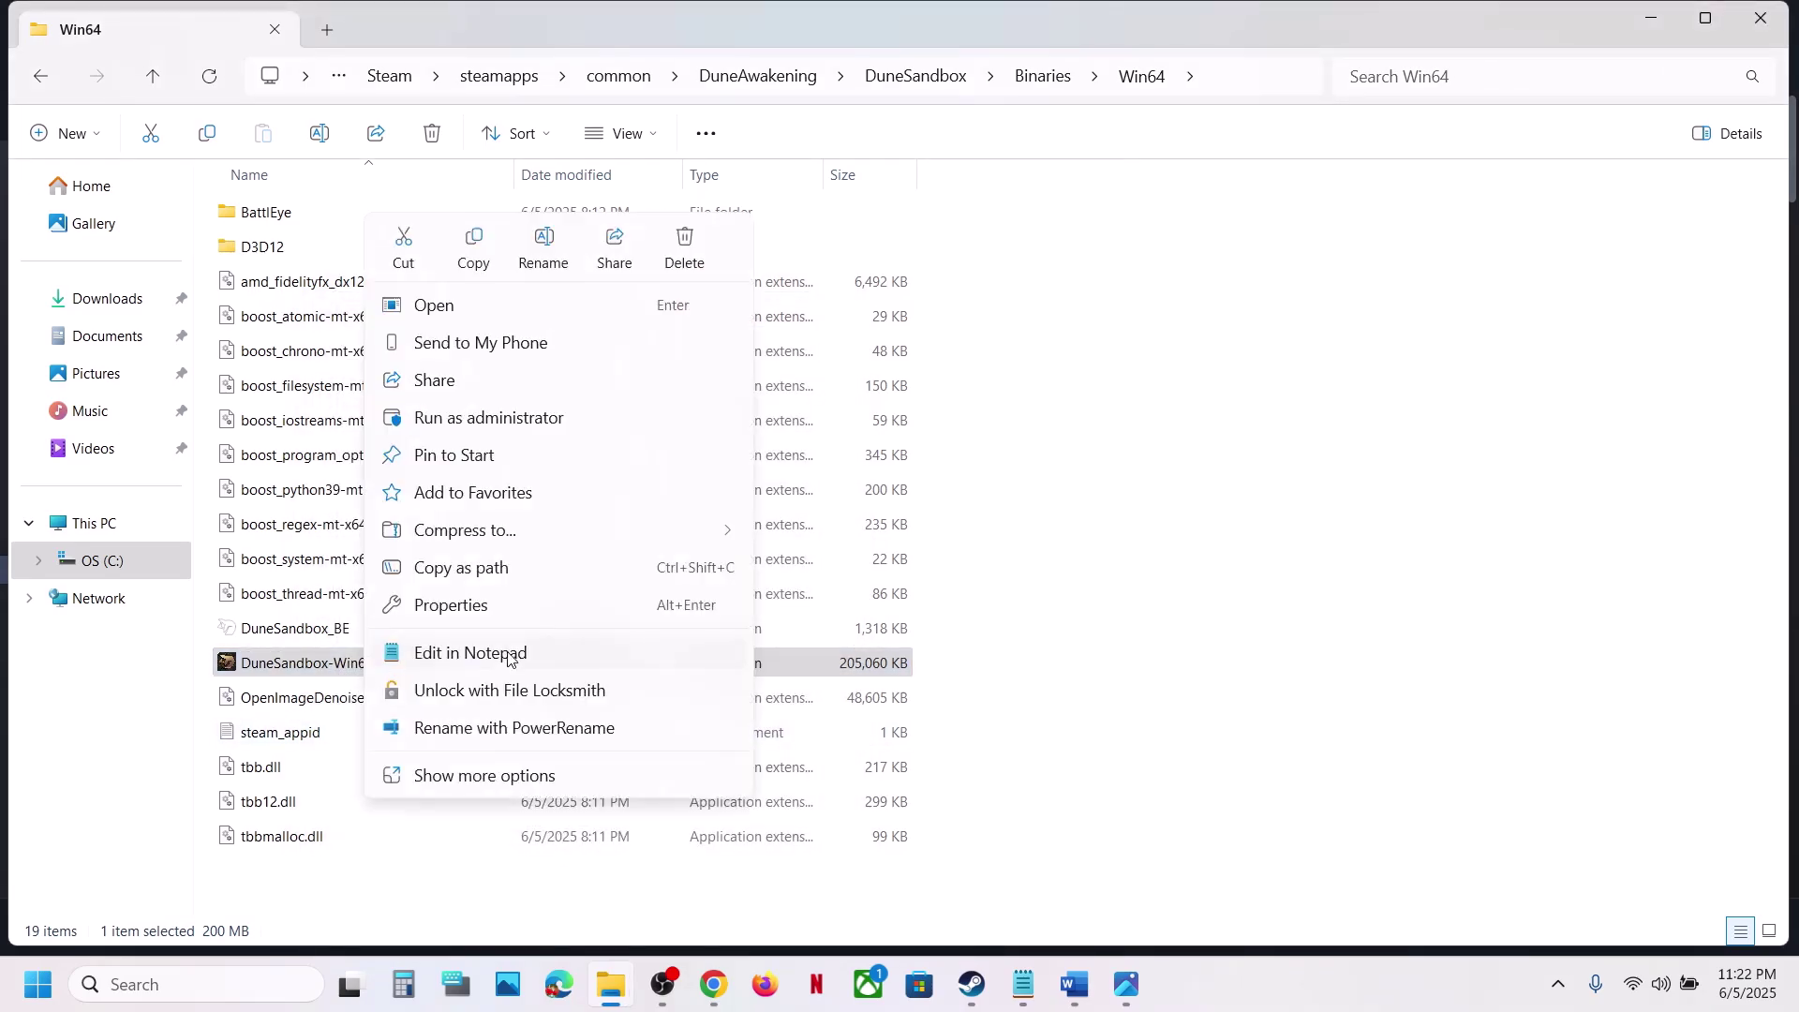
pyautogui.click(487, 607)
pyautogui.click(555, 384)
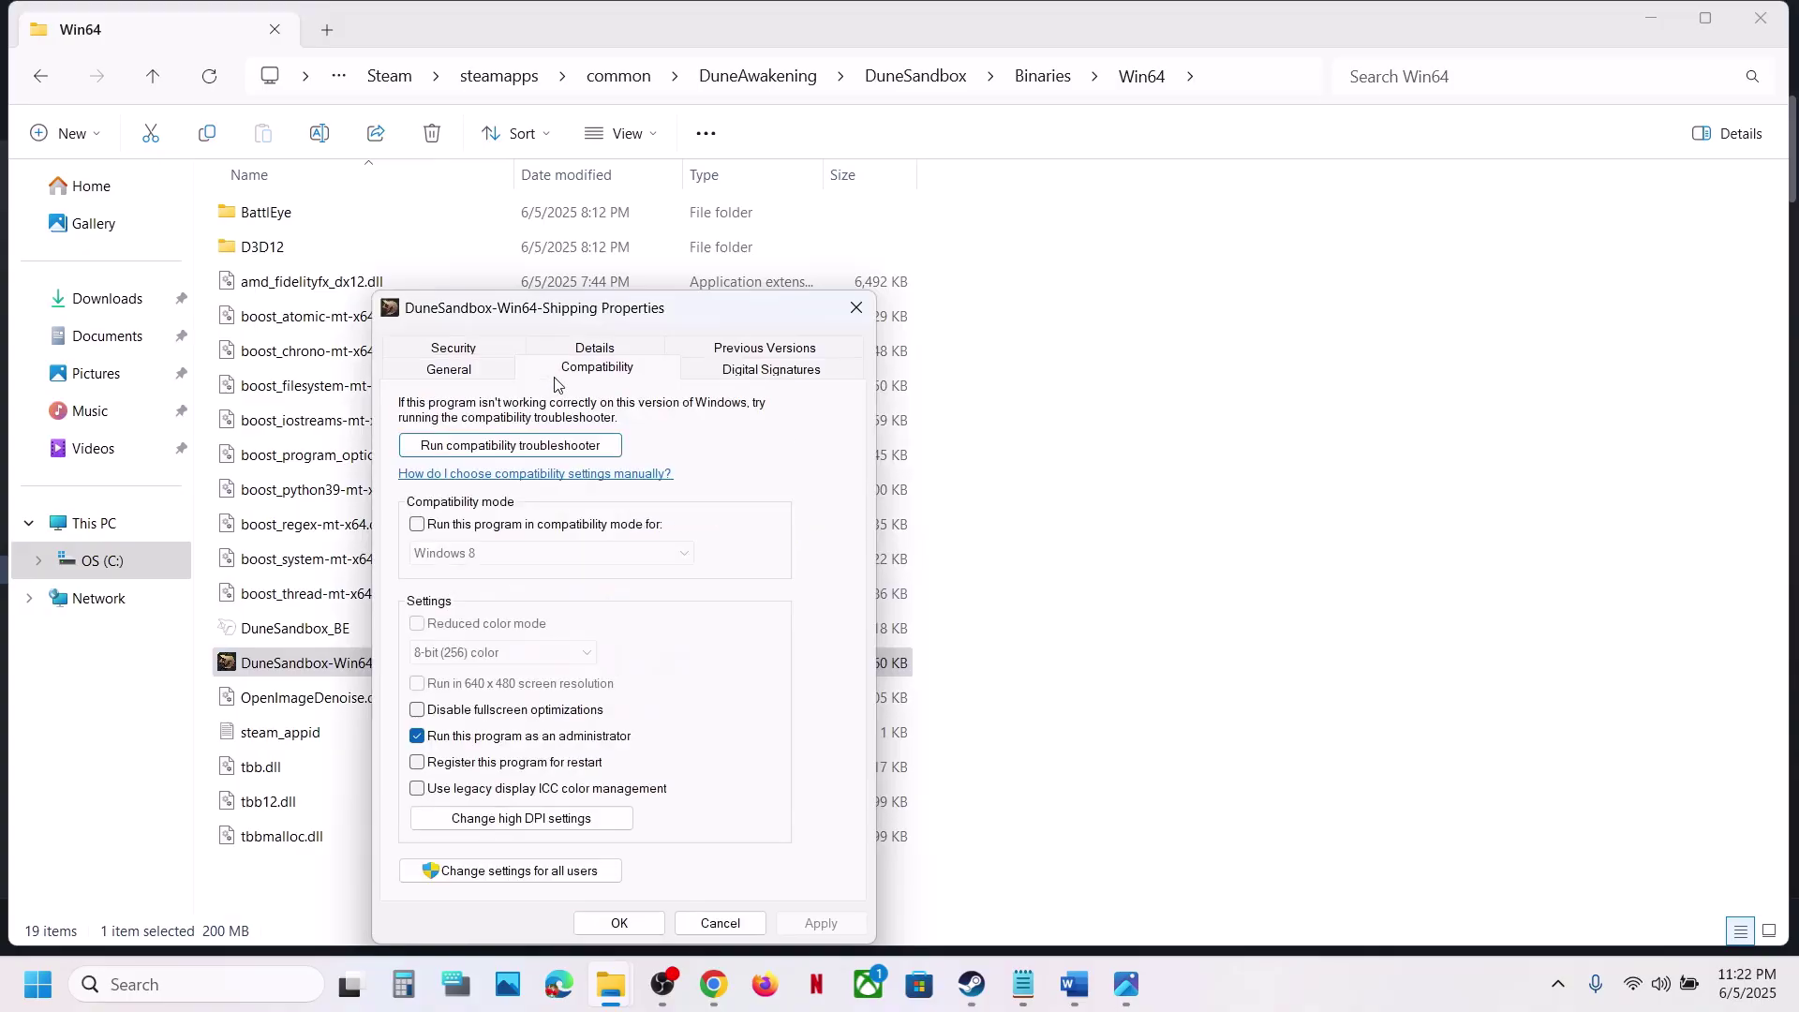
pyautogui.click(418, 526)
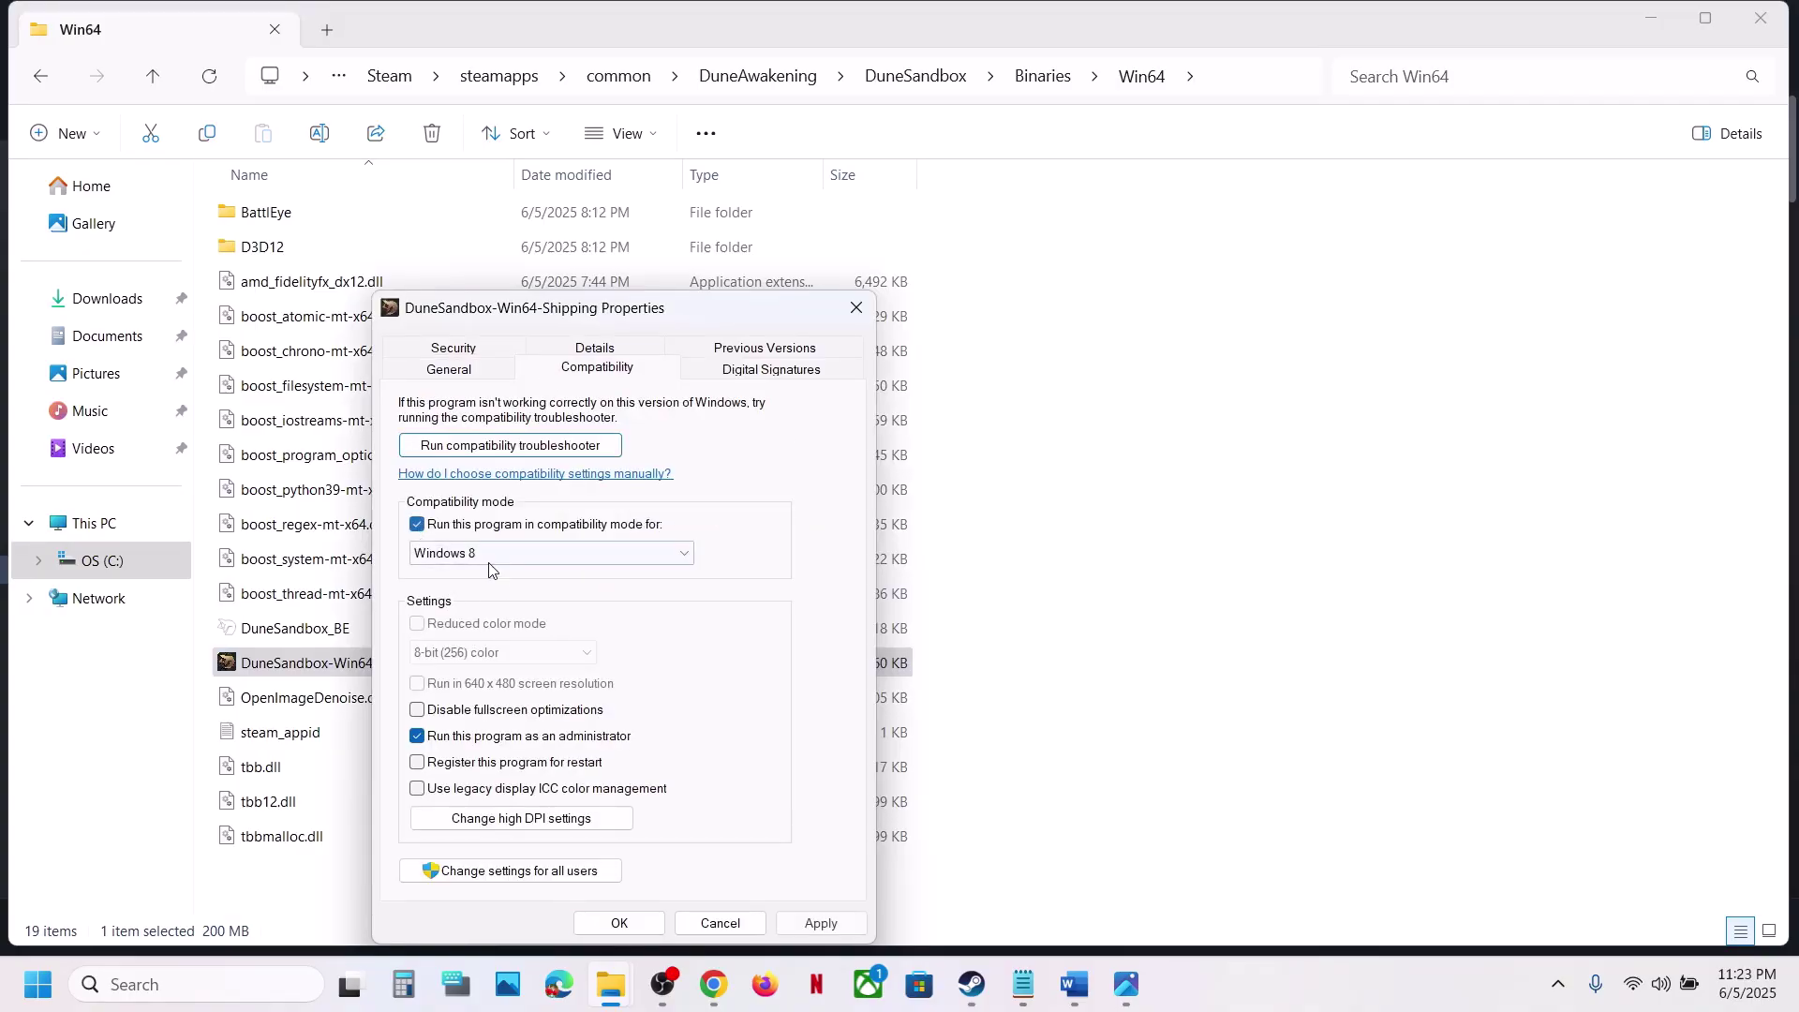
pyautogui.click(832, 925)
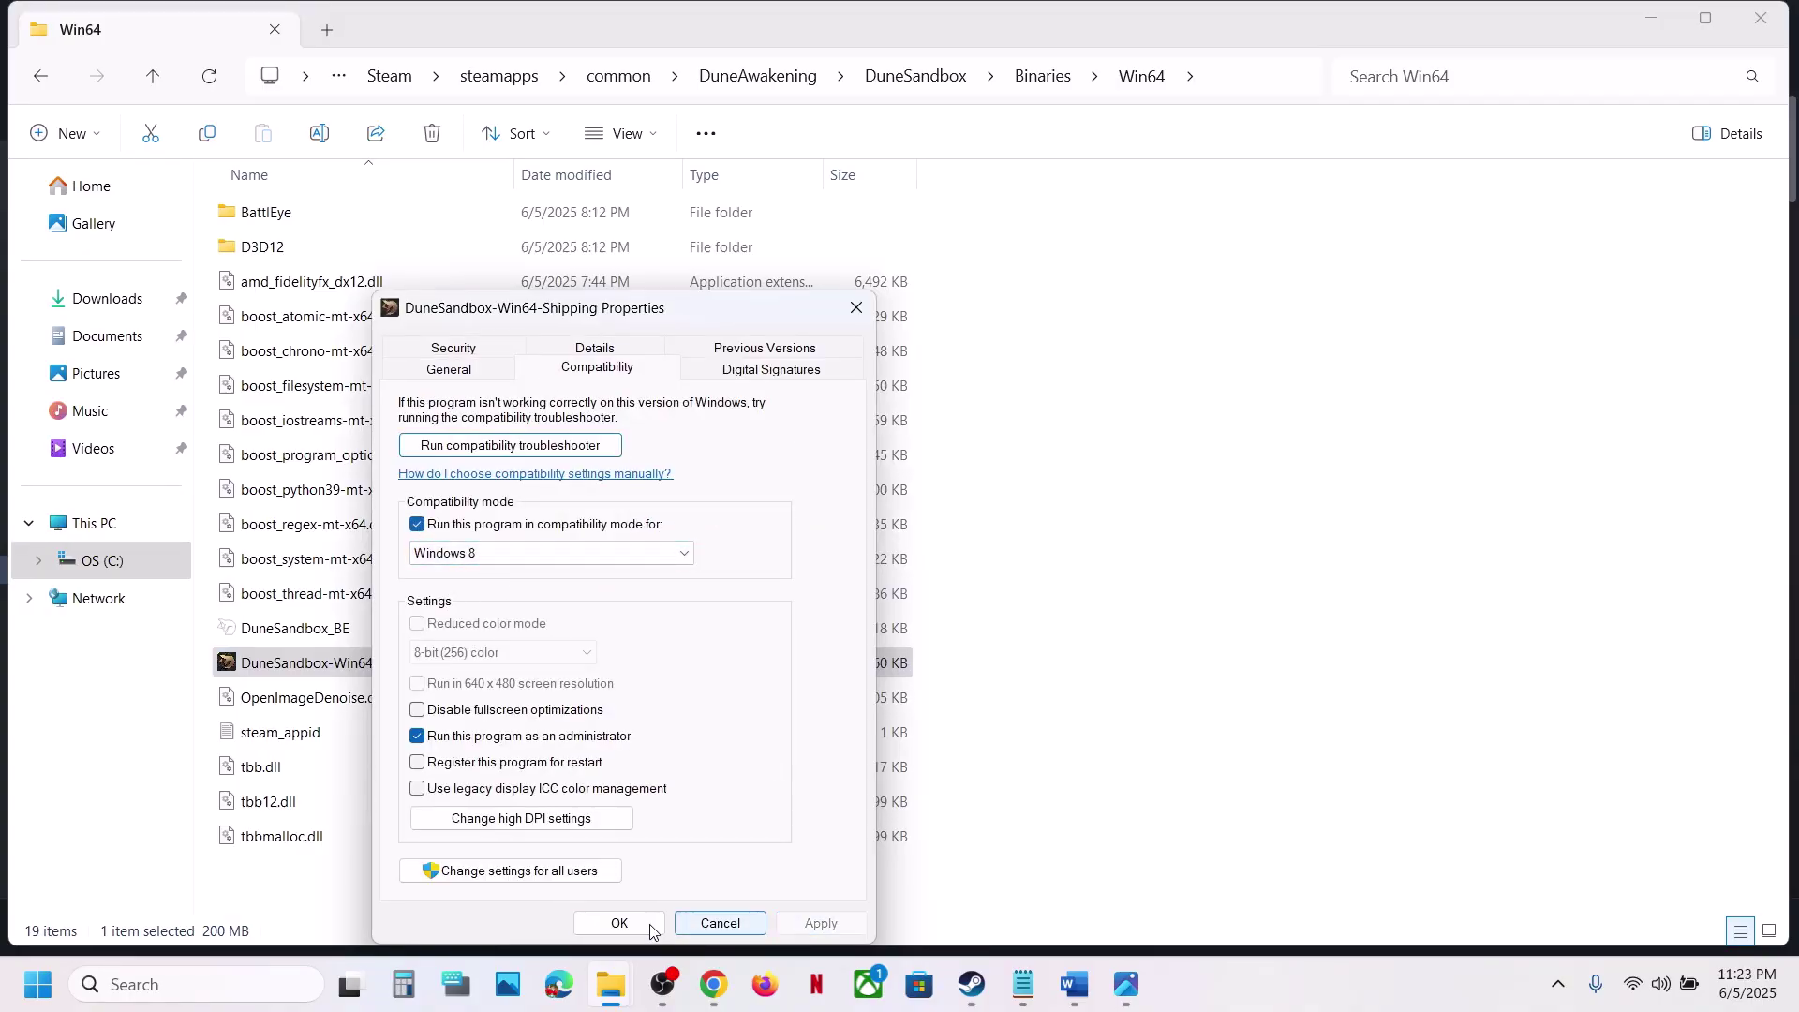
pyautogui.click(625, 925)
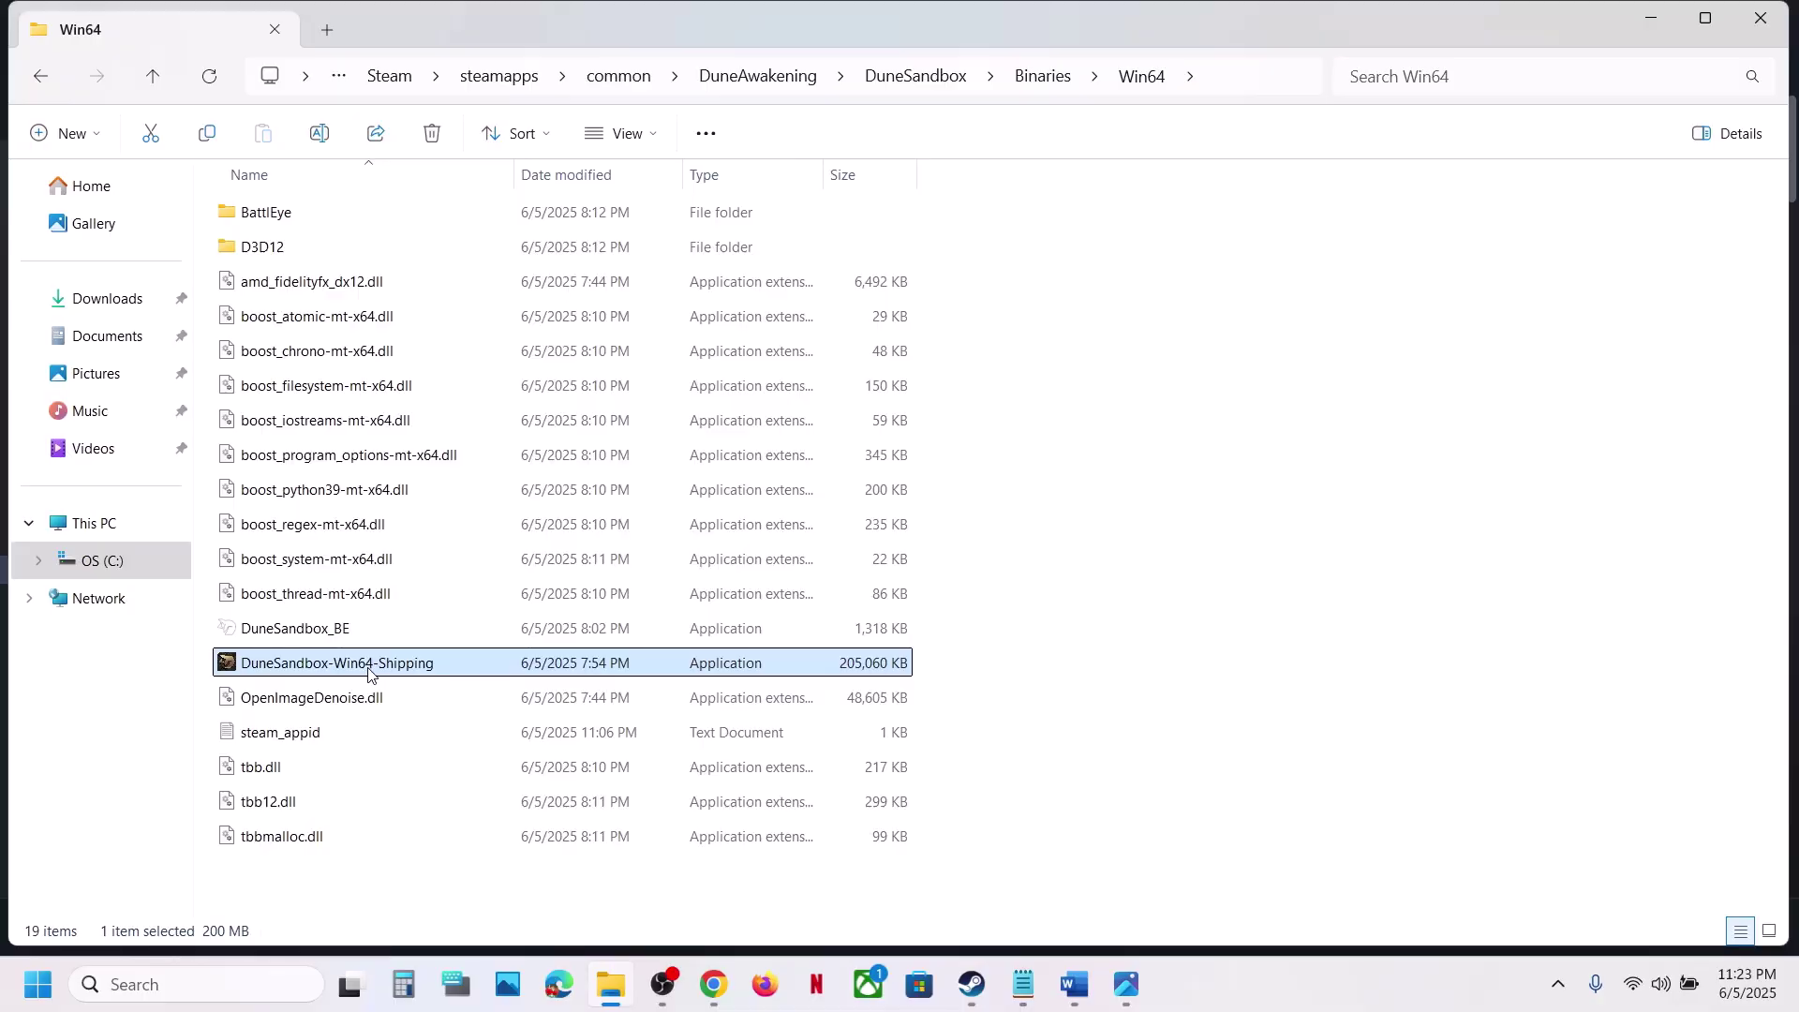
# Step: Set the compatibility mode of DuneSandbox-Win64-Shipping to Windows 7, disable fullscreen optimizations and apply the changes
pyautogui.rightClick(370, 673)
pyautogui.click(450, 604)
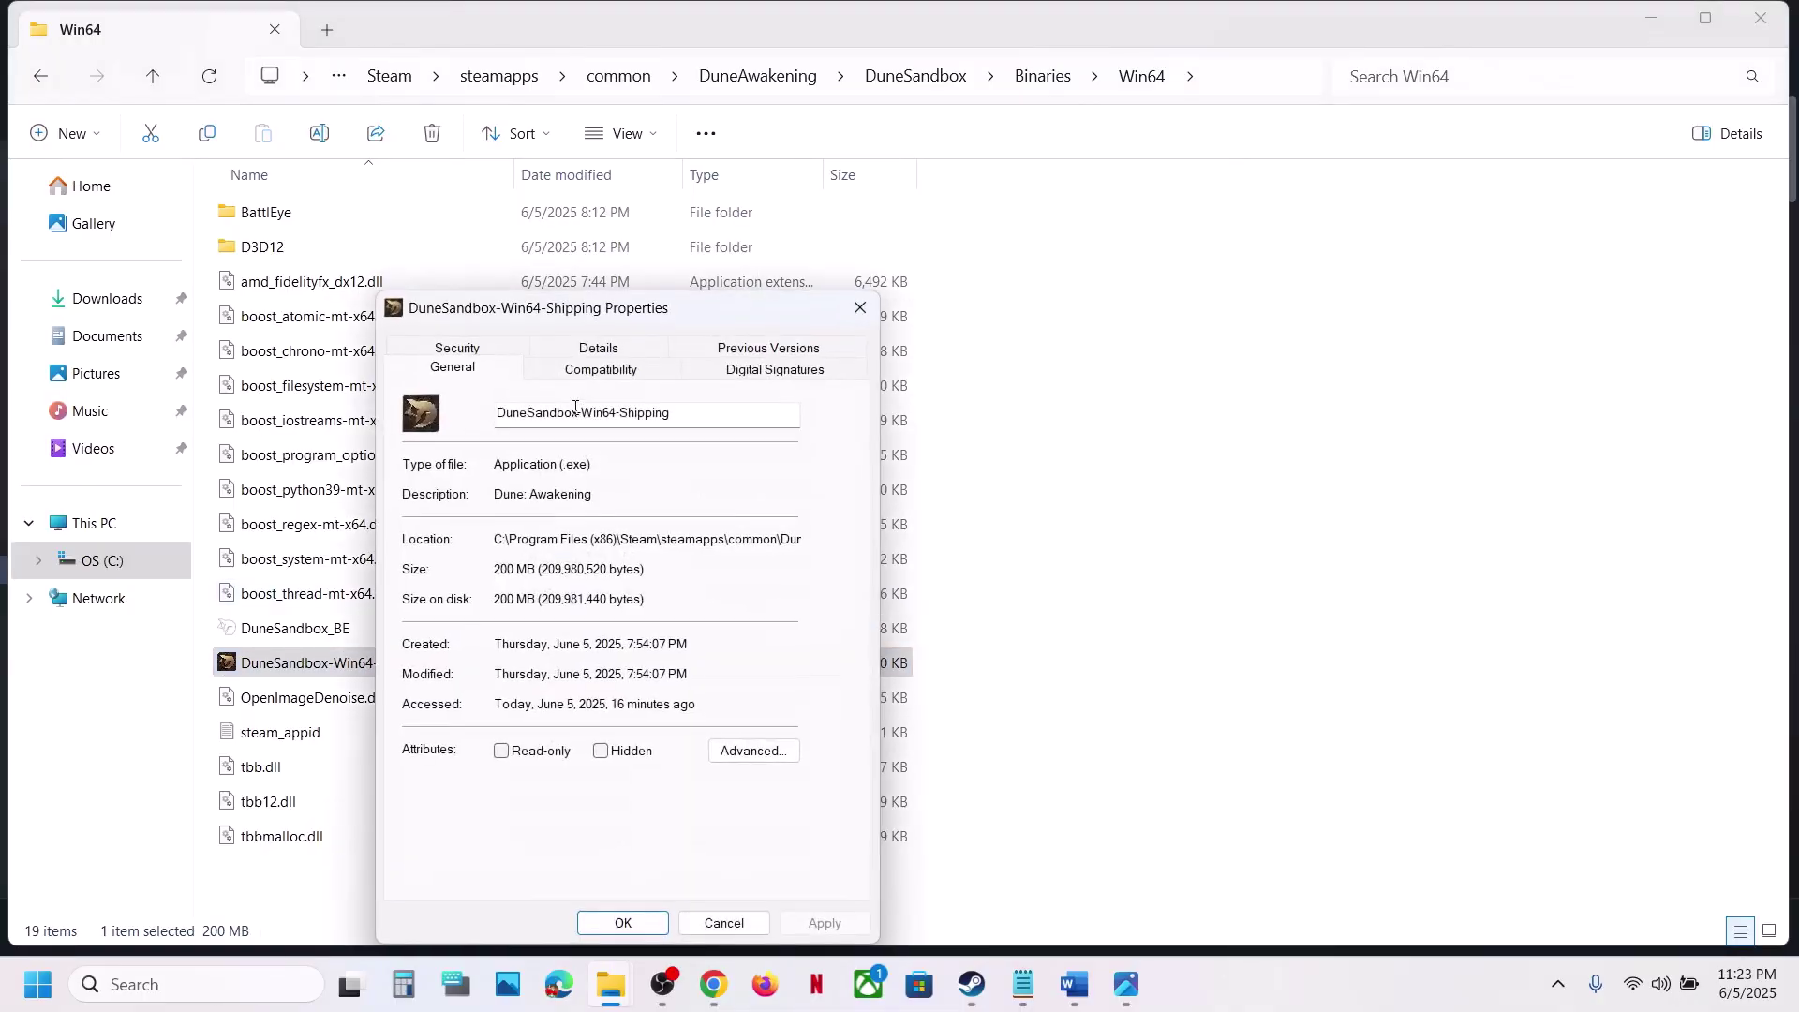
pyautogui.click(588, 375)
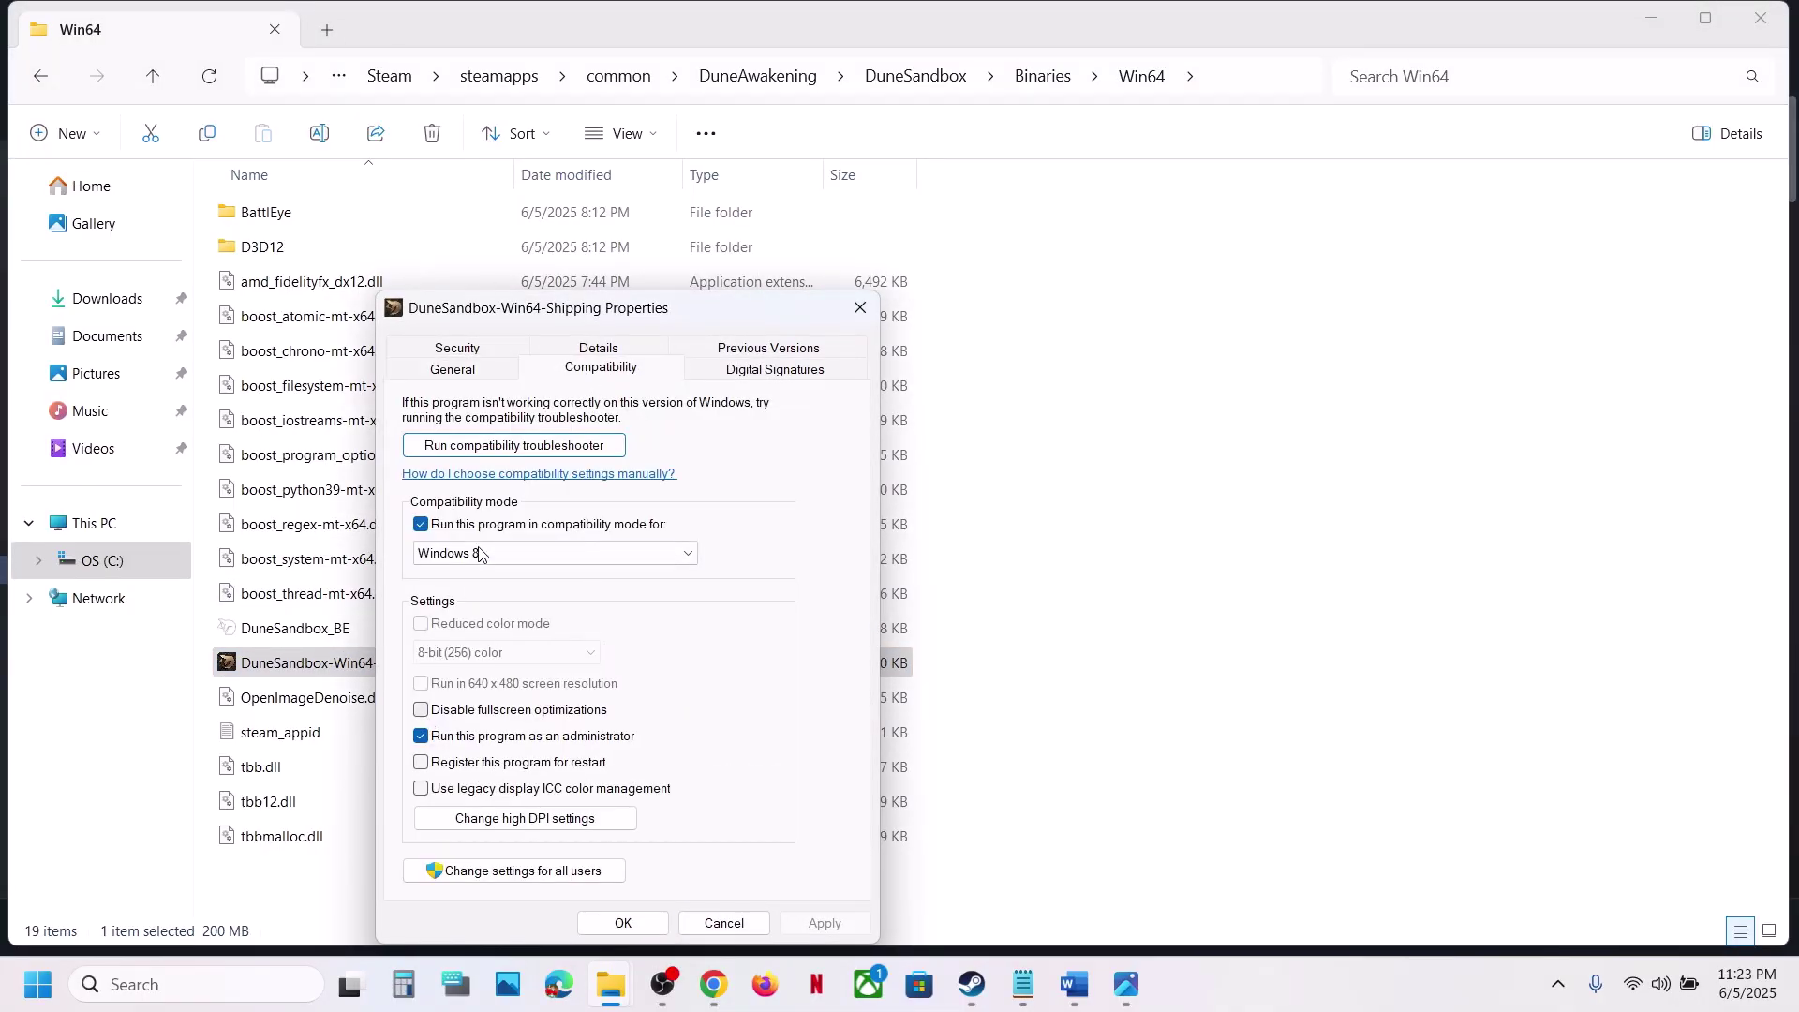
pyautogui.click(479, 553)
pyautogui.click(487, 621)
pyautogui.click(825, 923)
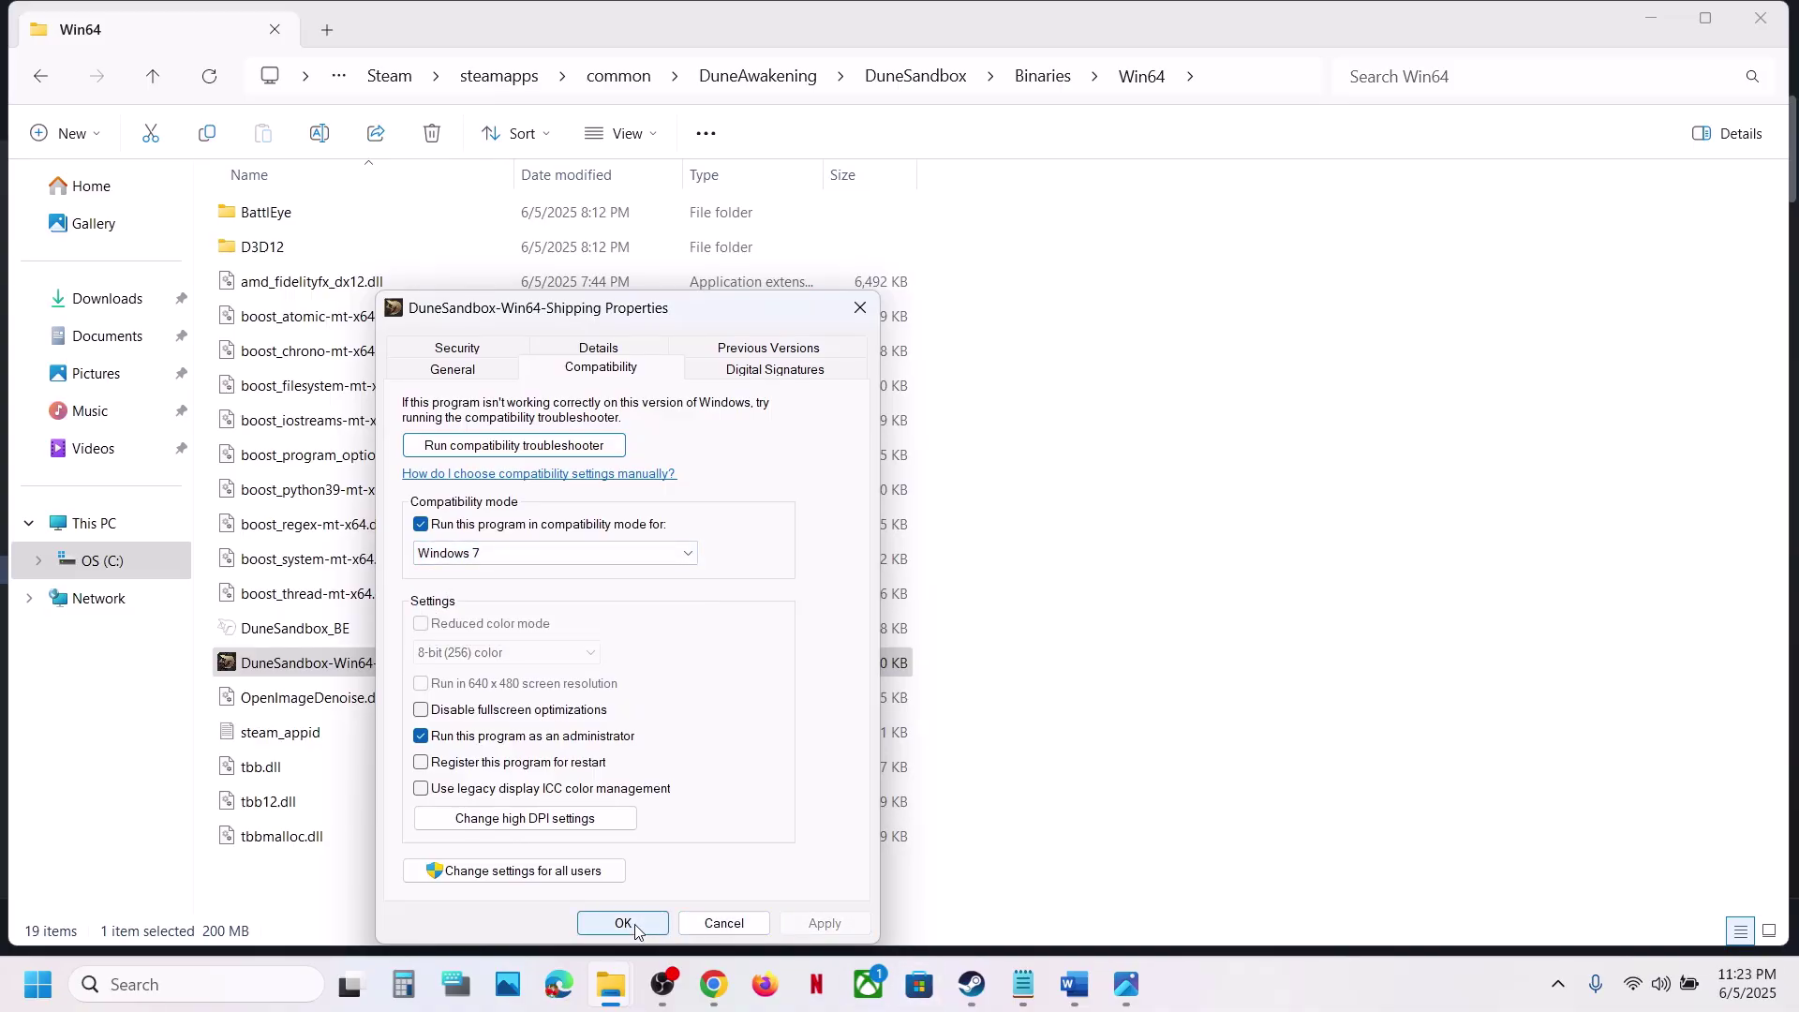
pyautogui.click(422, 710)
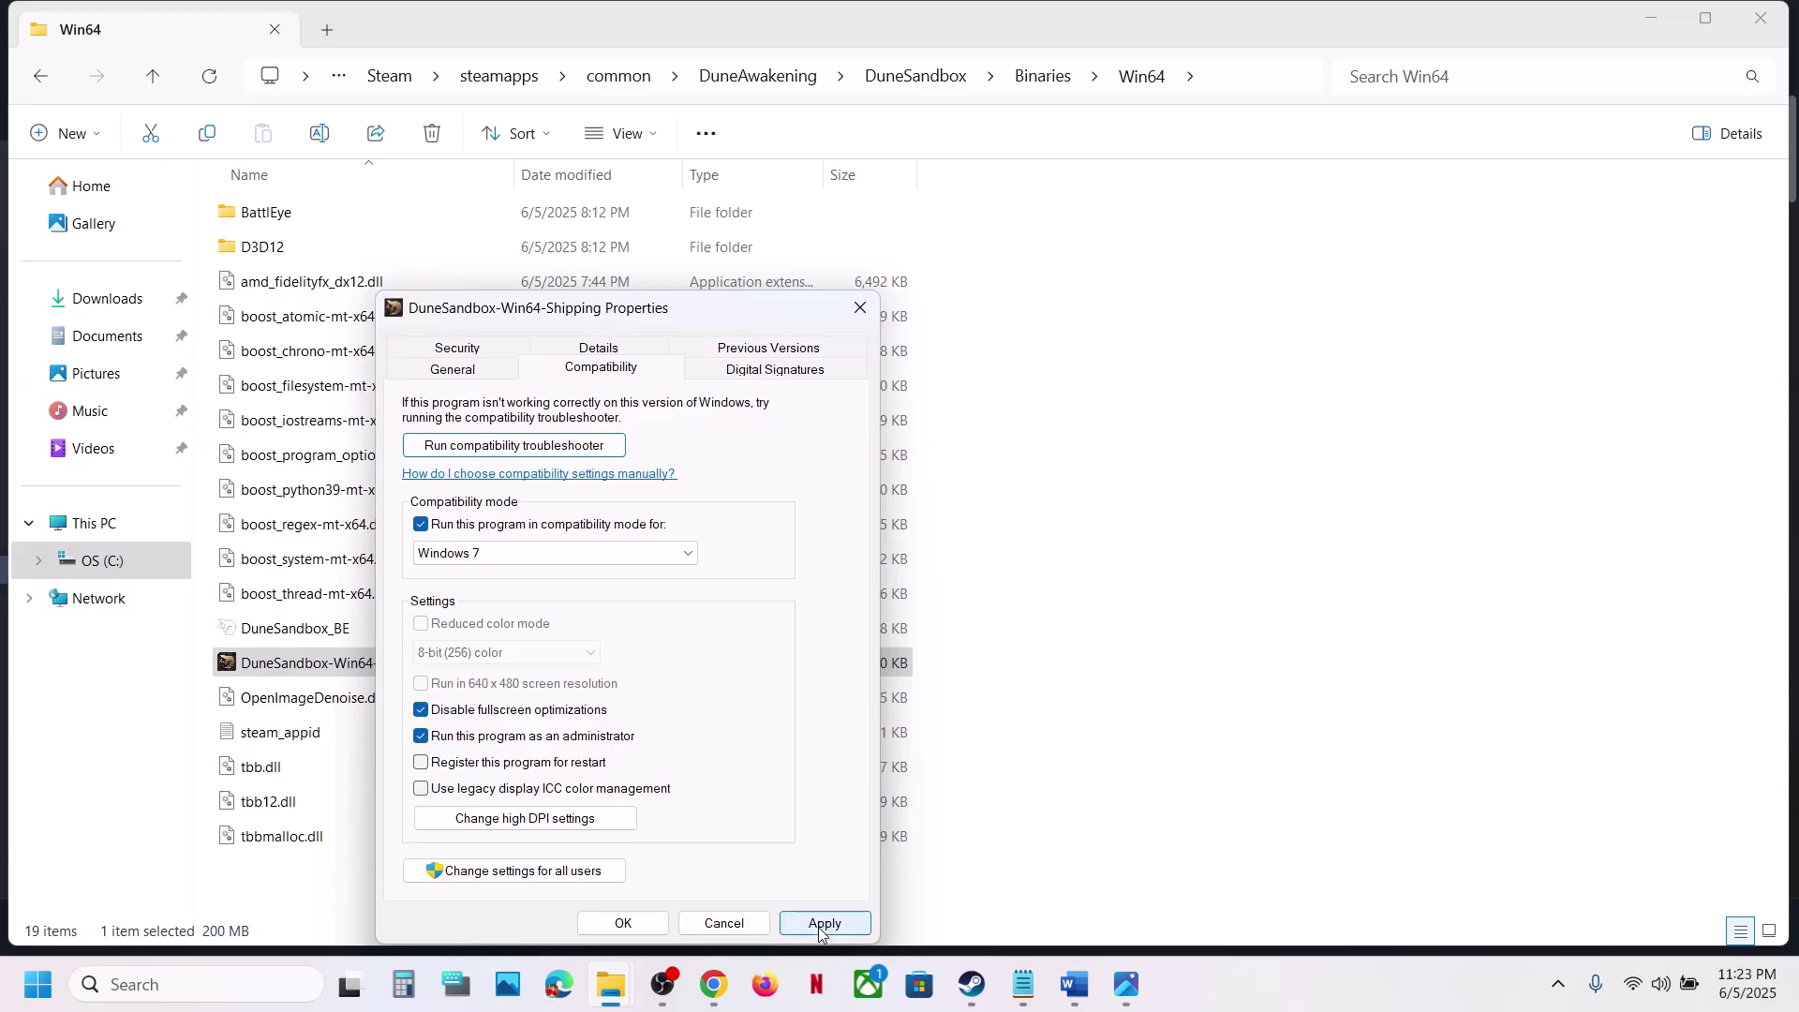
pyautogui.click(623, 922)
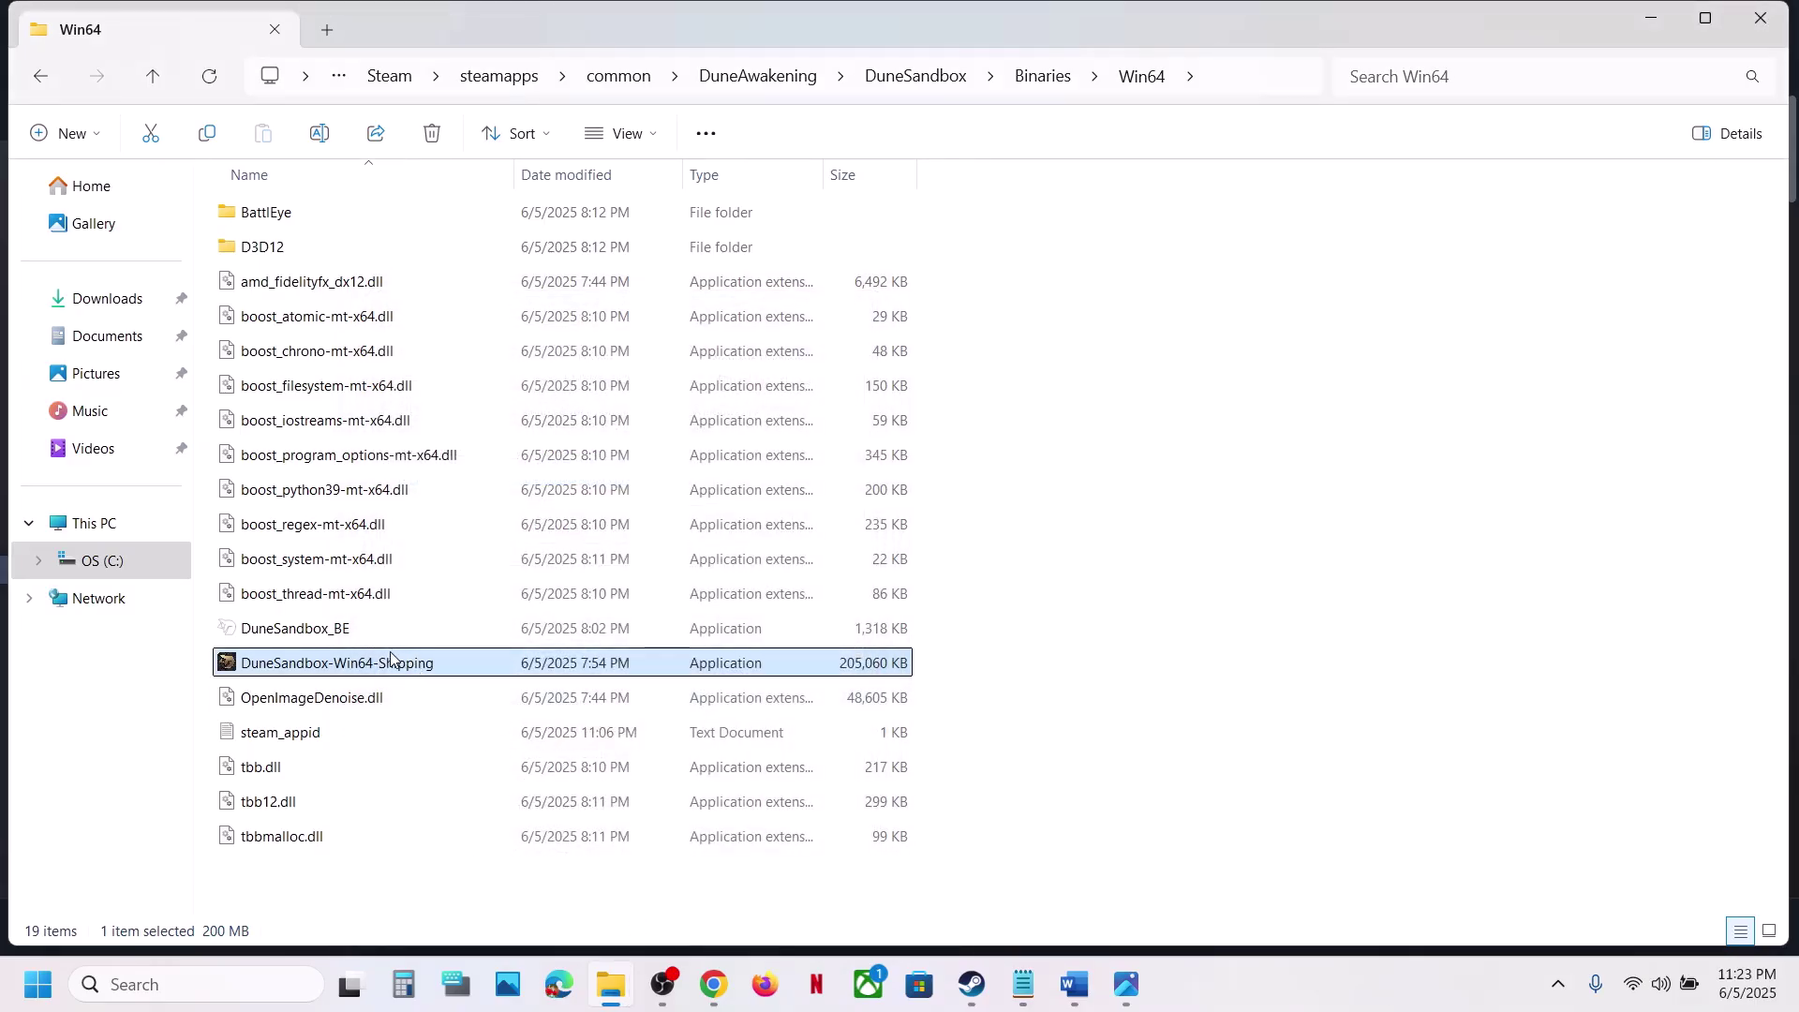
# Step: Turn off compatibility mode and running as an administrator in the properties of DuneSandbox-Win64-Shipping and apply the change
pyautogui.rightClick(391, 659)
pyautogui.click(511, 605)
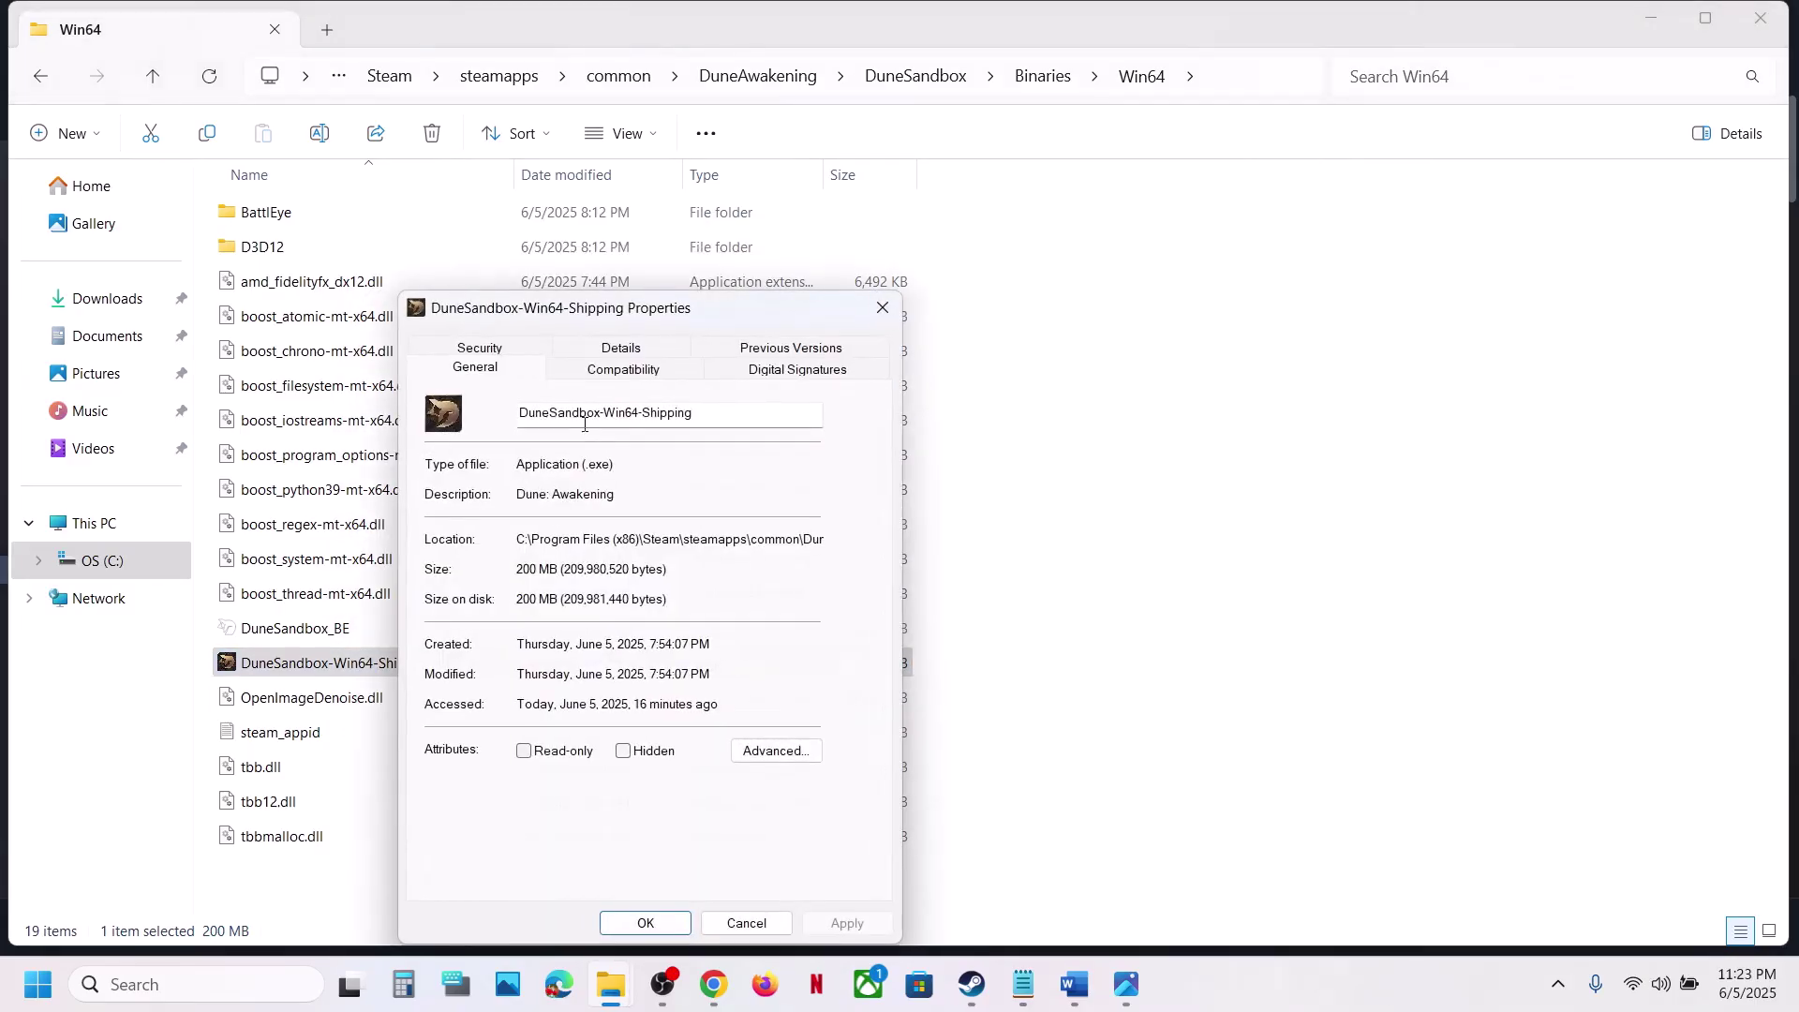
pyautogui.click(586, 374)
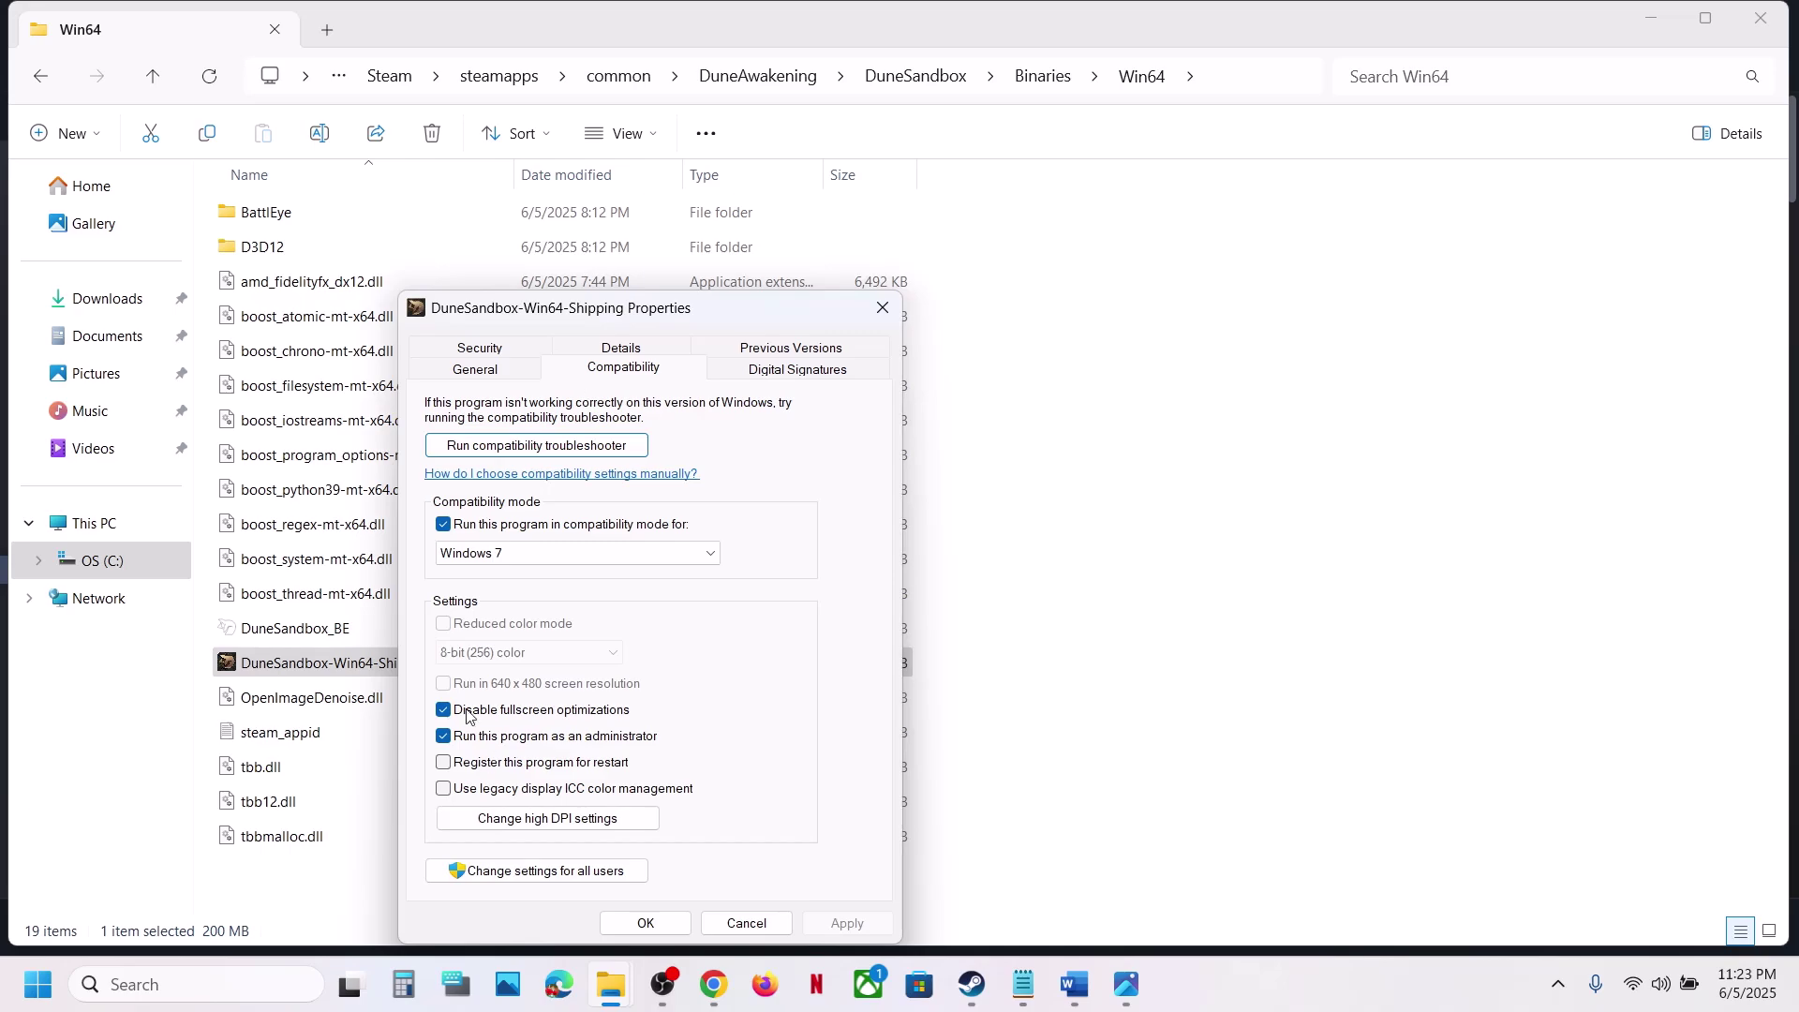
pyautogui.click(443, 524)
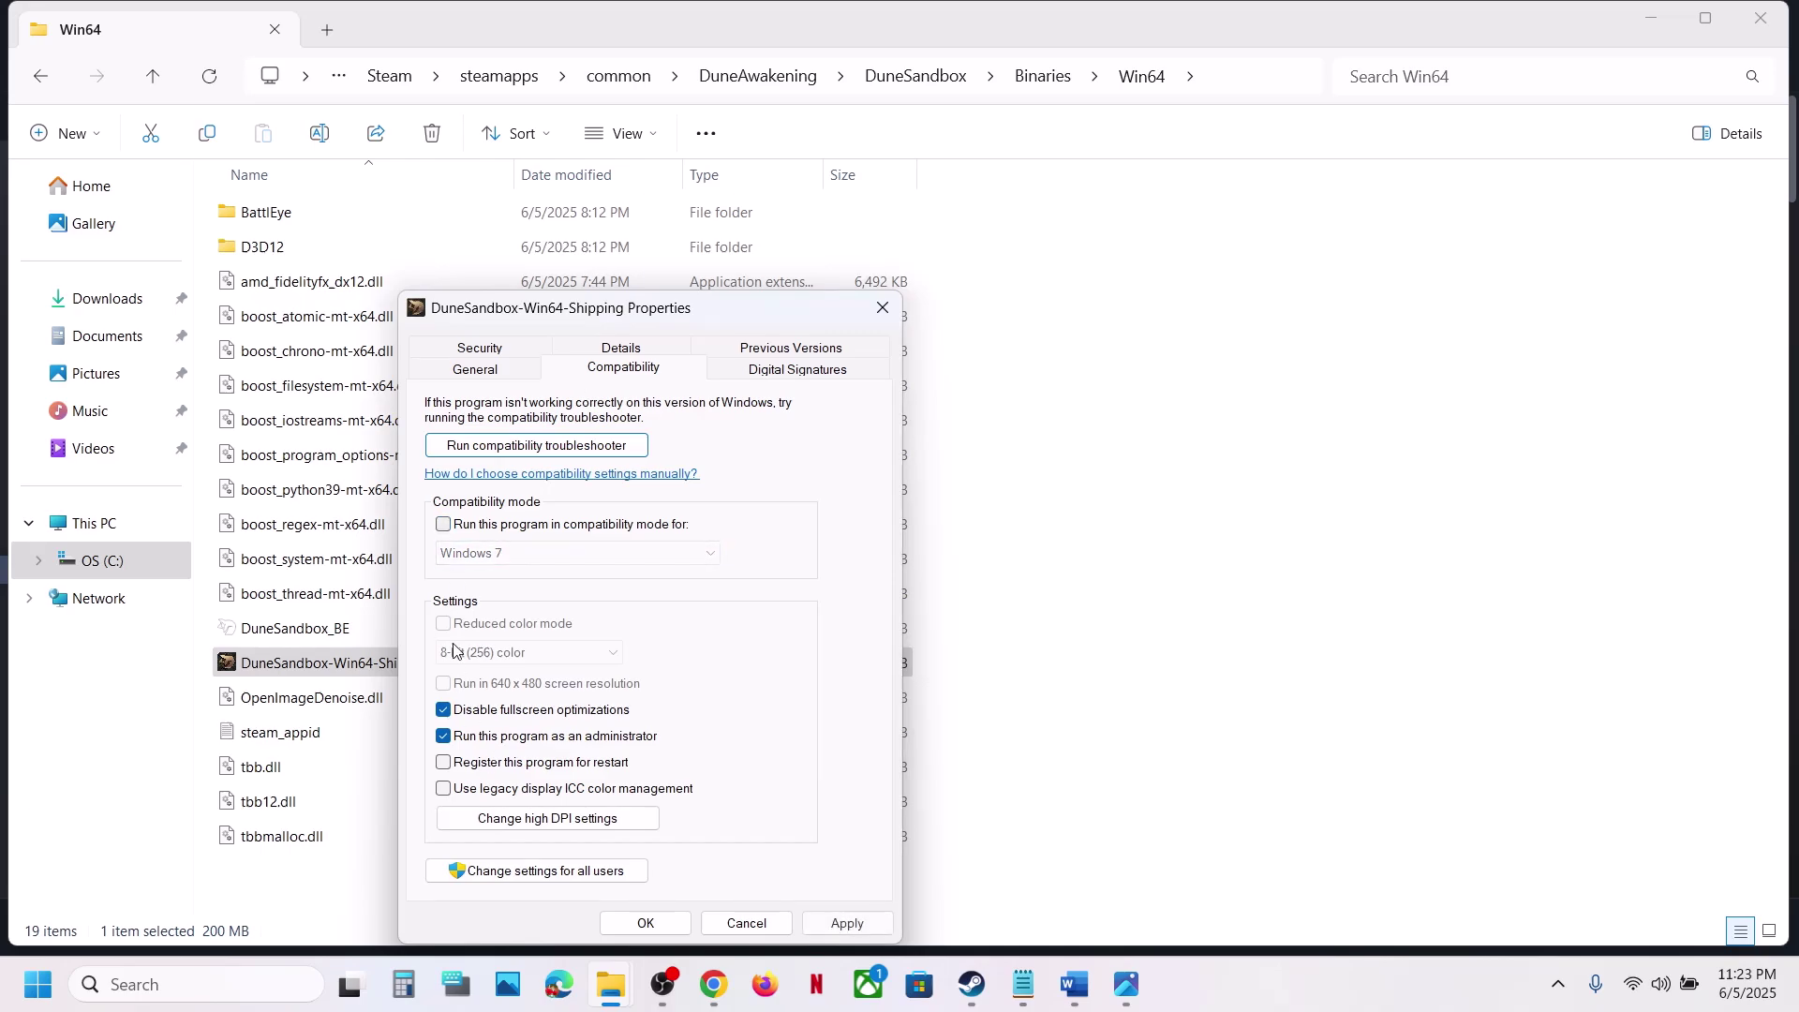
pyautogui.click(443, 735)
pyautogui.click(843, 922)
pyautogui.click(646, 921)
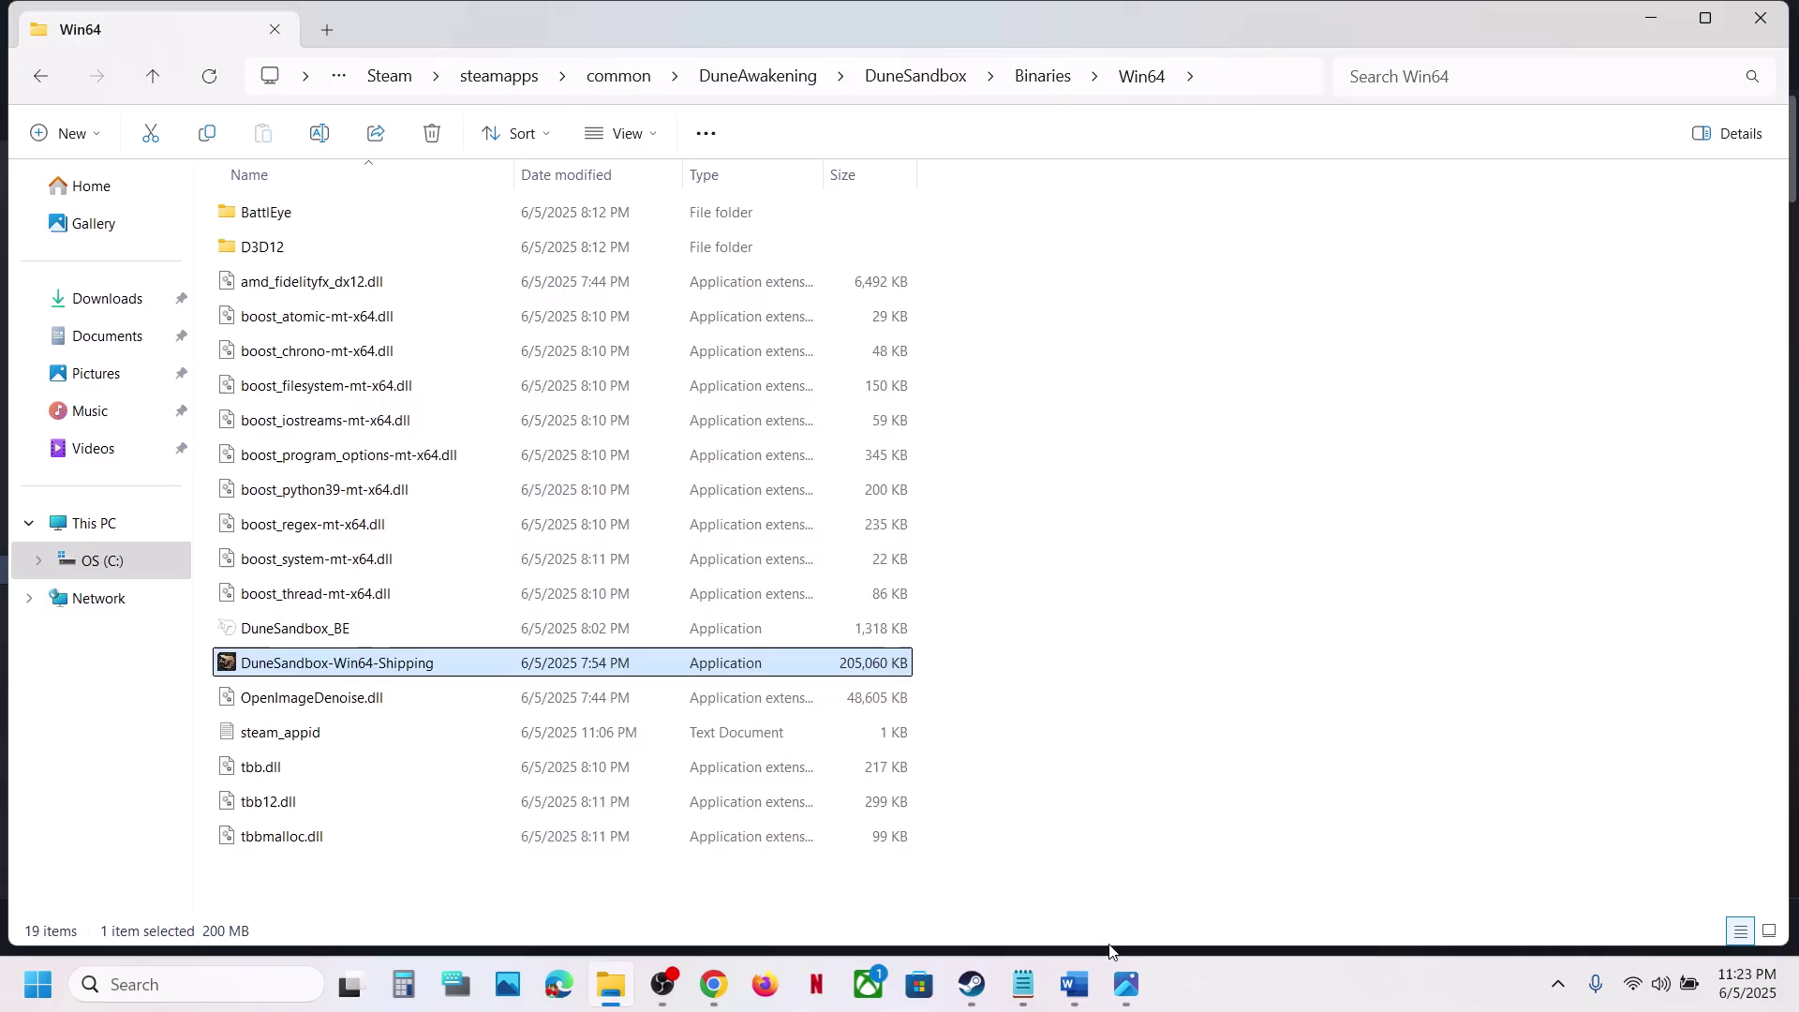
# Step: Switch to Steam and set the launch options of Dune: Awakening to -dx11
pyautogui.click(971, 984)
pyautogui.rightClick(165, 570)
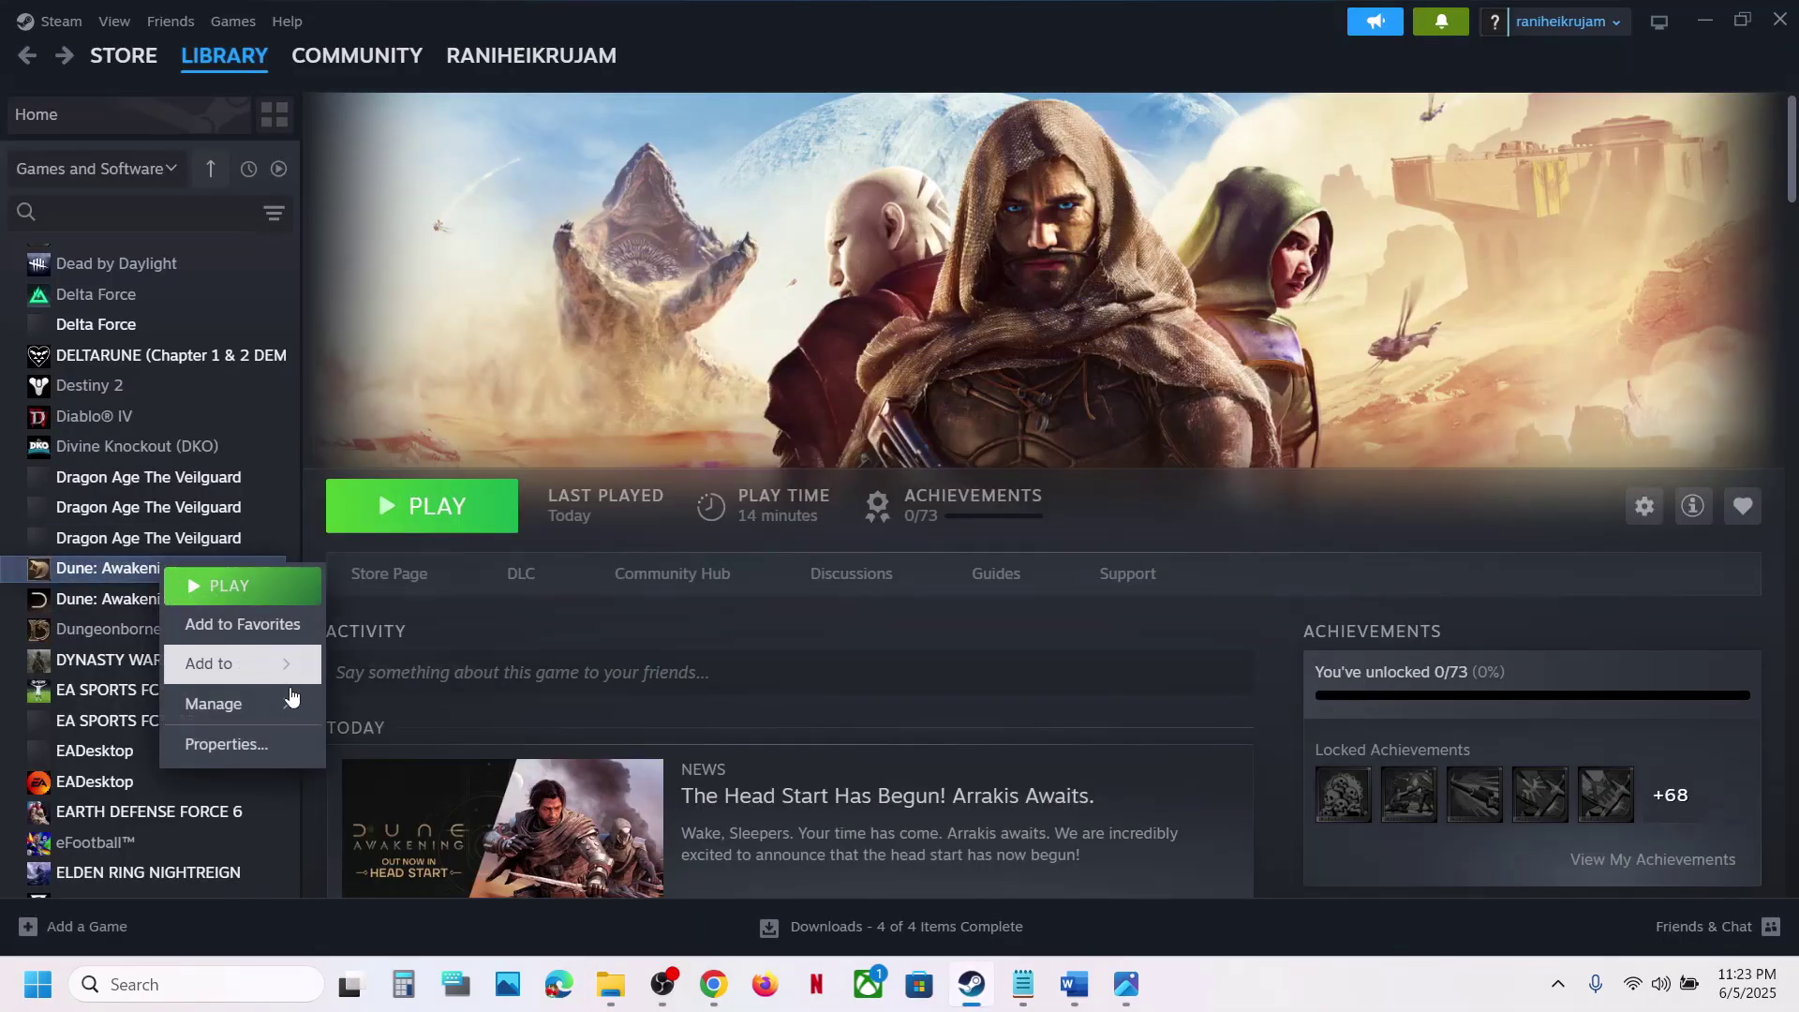
pyautogui.click(246, 746)
pyautogui.click(735, 479)
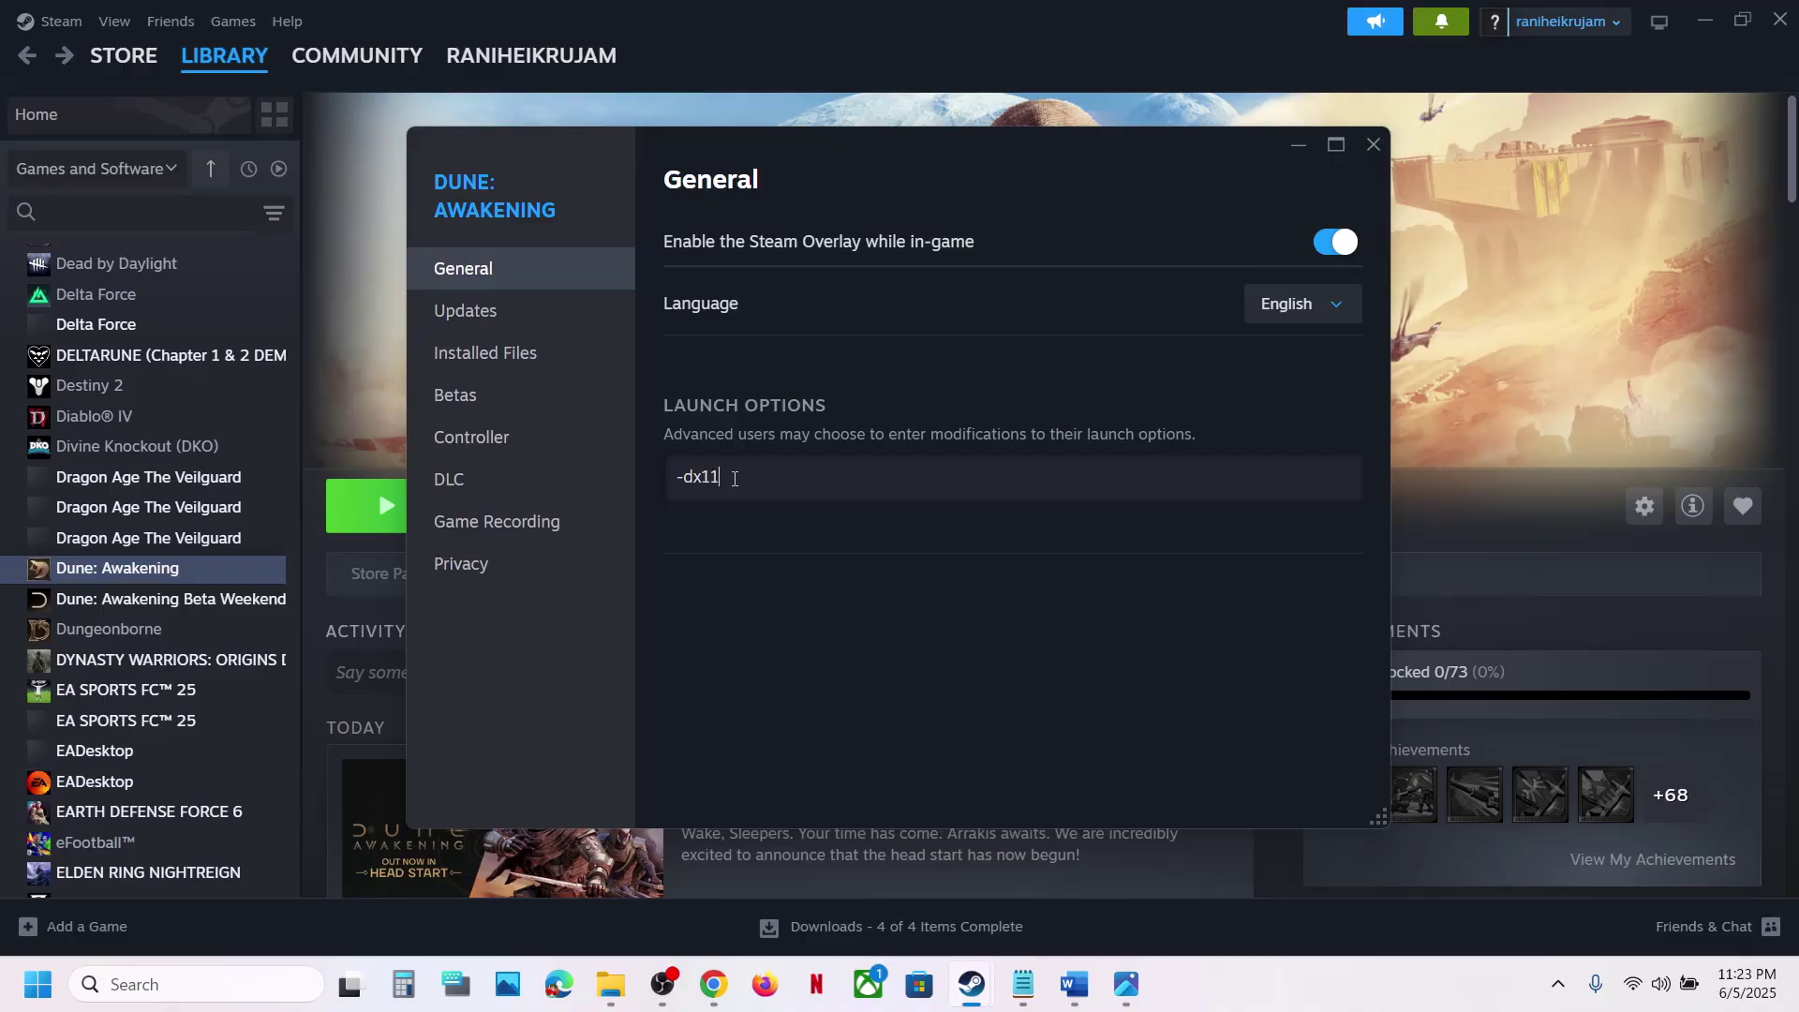
pyautogui.click(1383, 152)
# Step: Reopen the properties of Dune: Awakening and change its launch options to -dx12
pyautogui.rightClick(189, 571)
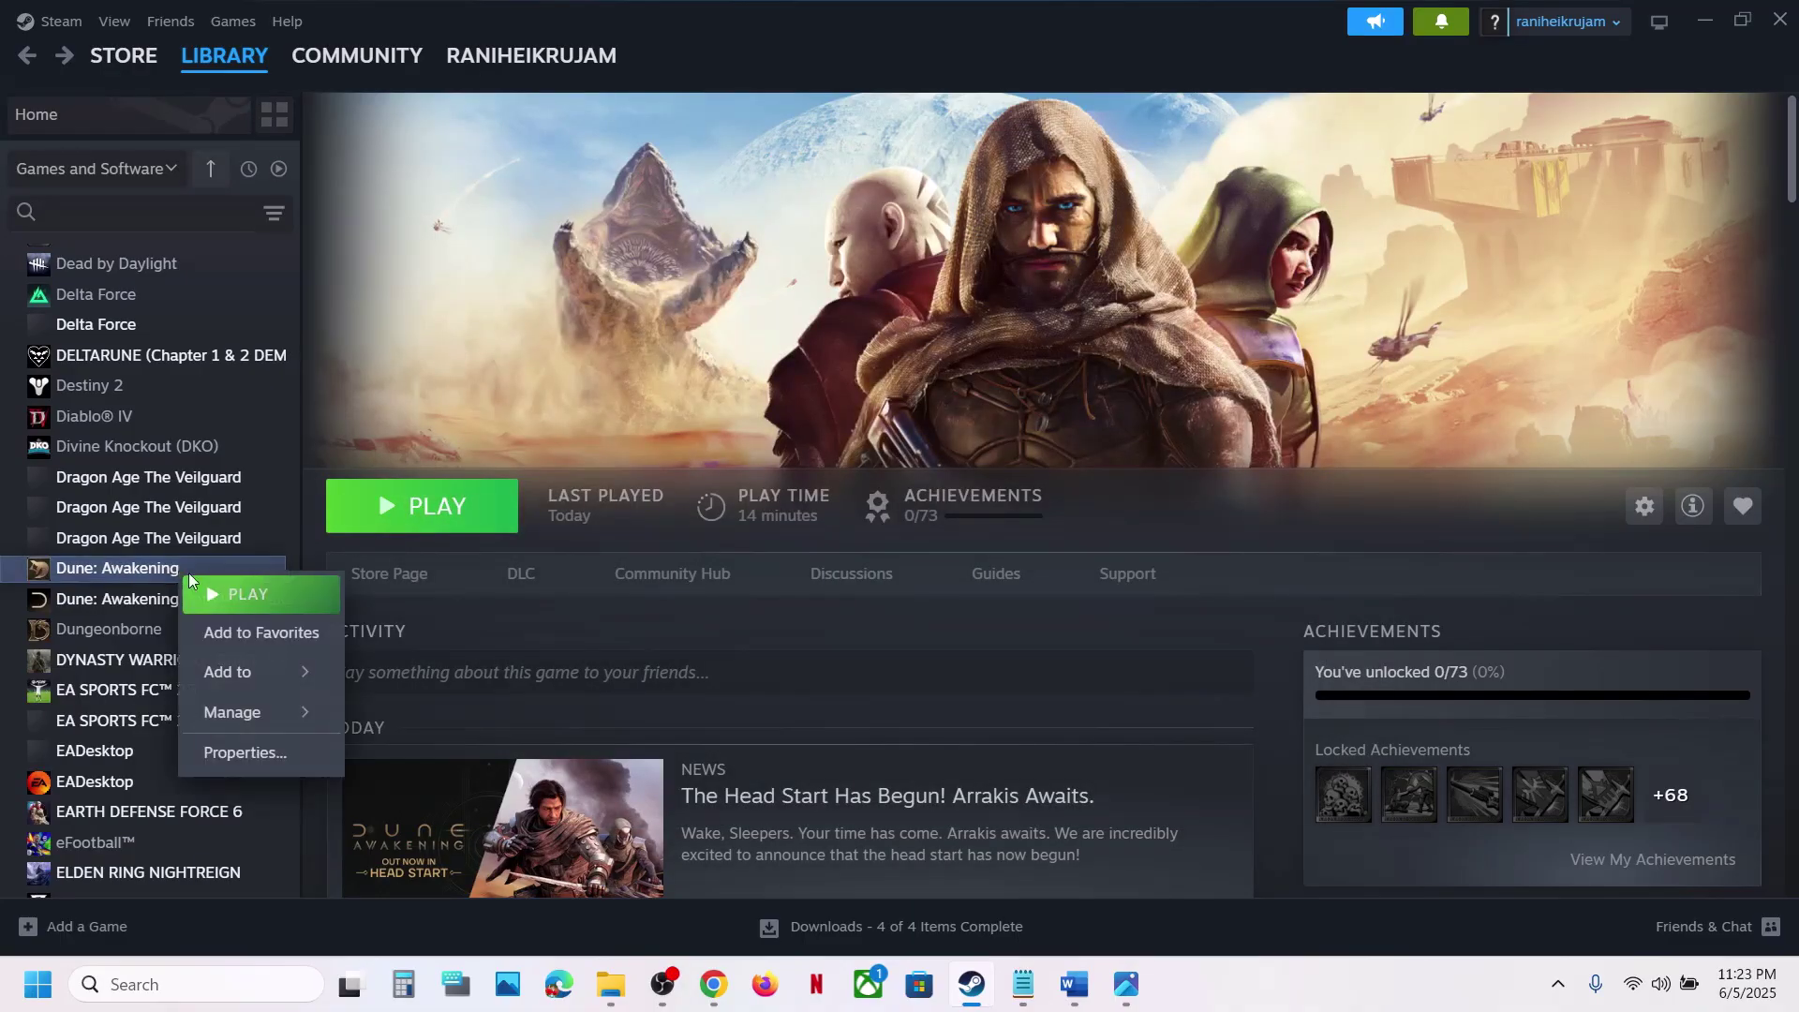
pyautogui.click(257, 751)
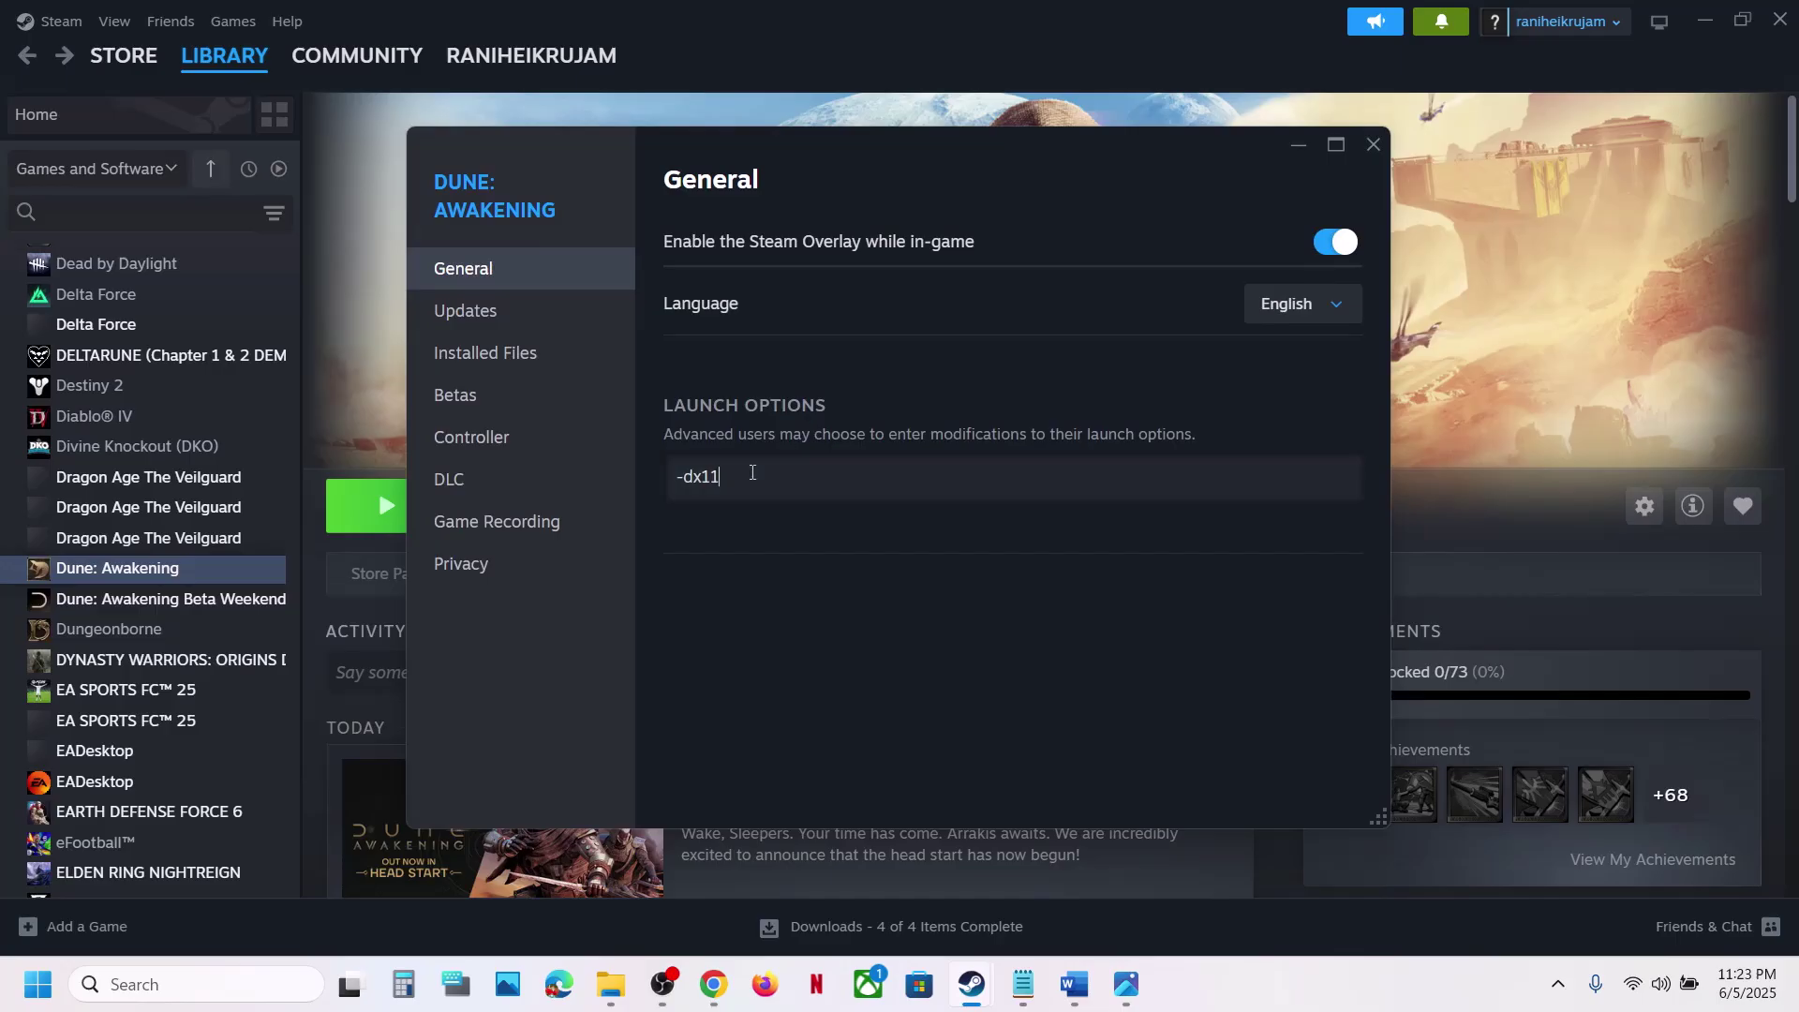
pyautogui.hotkey('ctrl', 'a')
pyautogui.write('-')
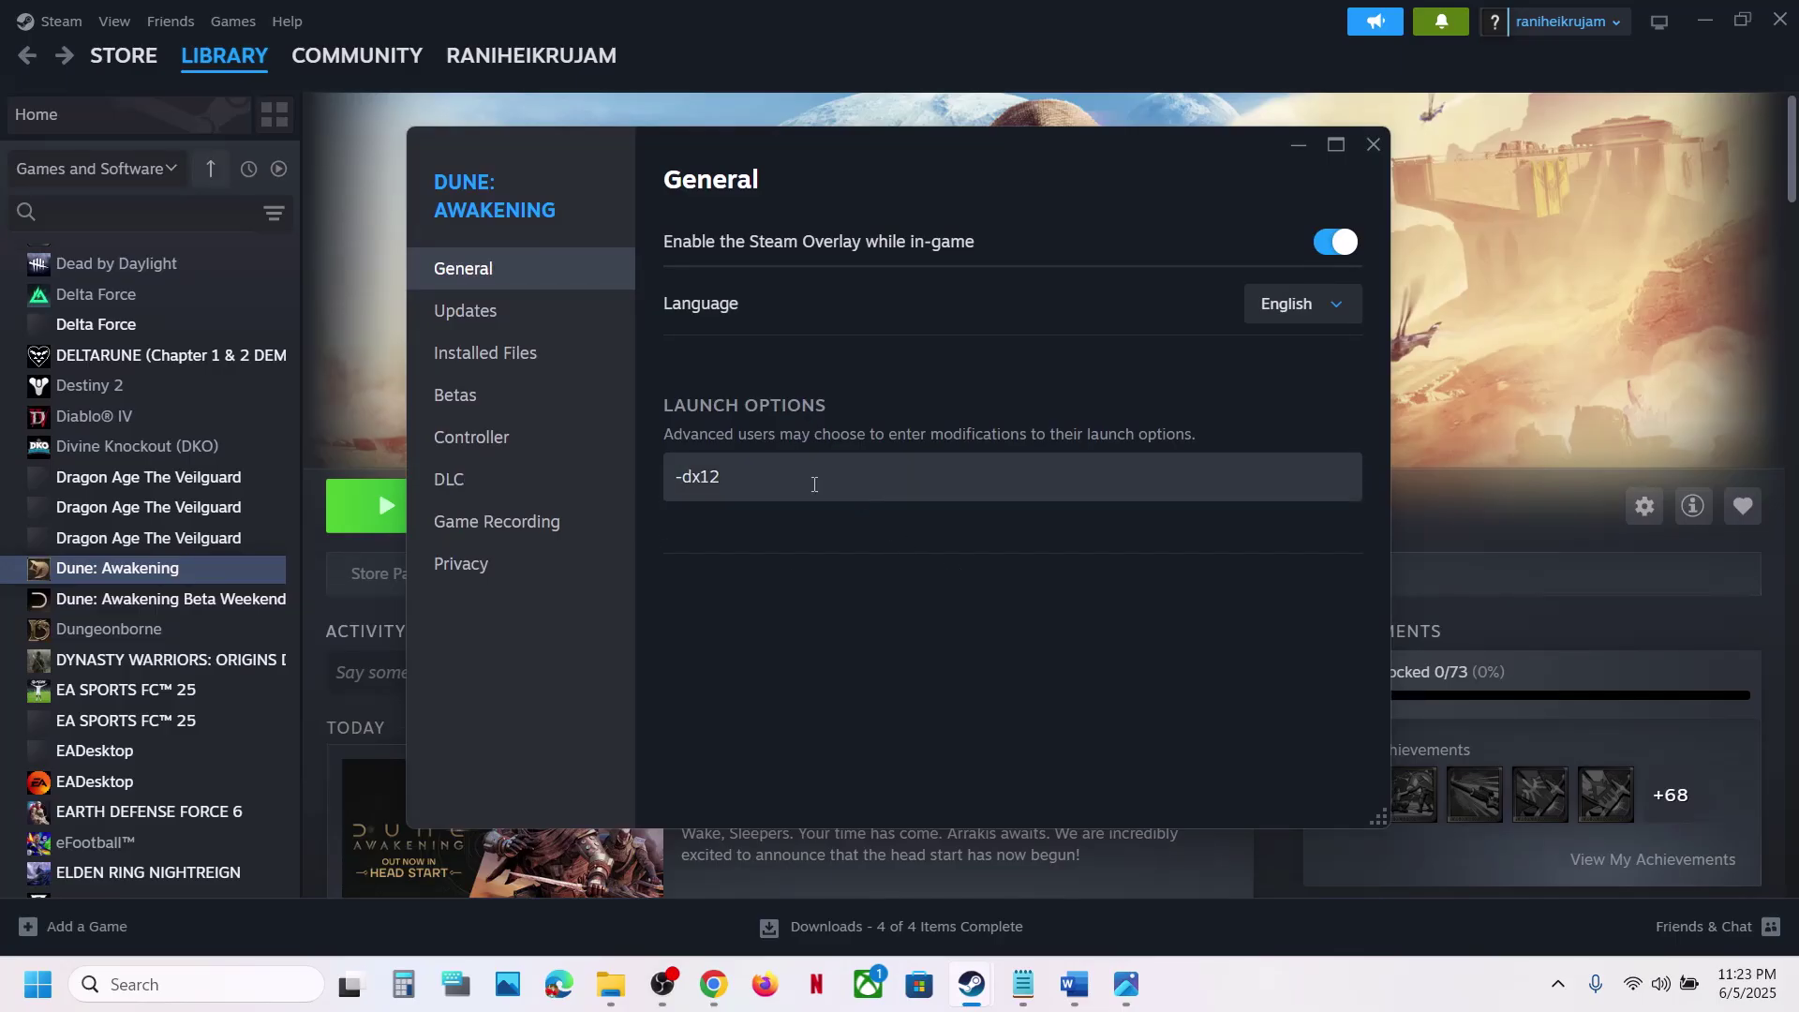
# Step: Clear the launch options of Dune: Awakening and close its properties
pyautogui.moveTo(814, 484); pyautogui.dragTo(649, 491)
pyautogui.press('BackSpace')
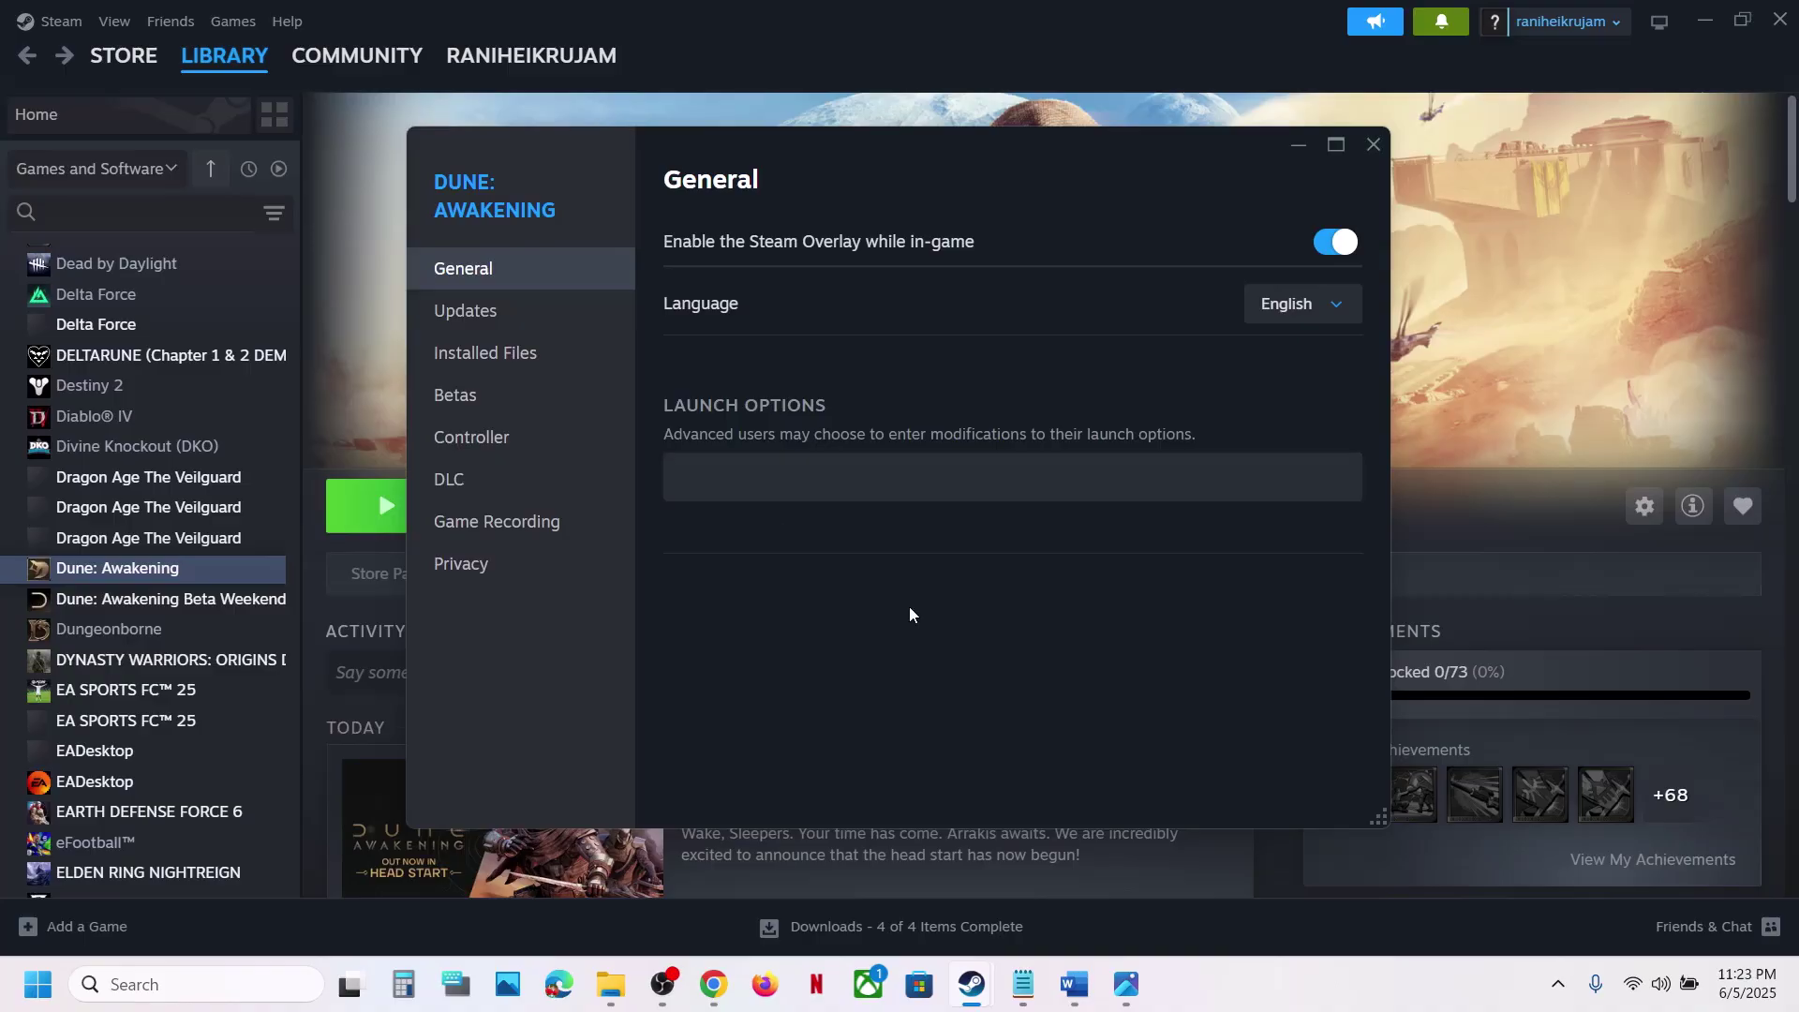
pyautogui.click(1374, 143)
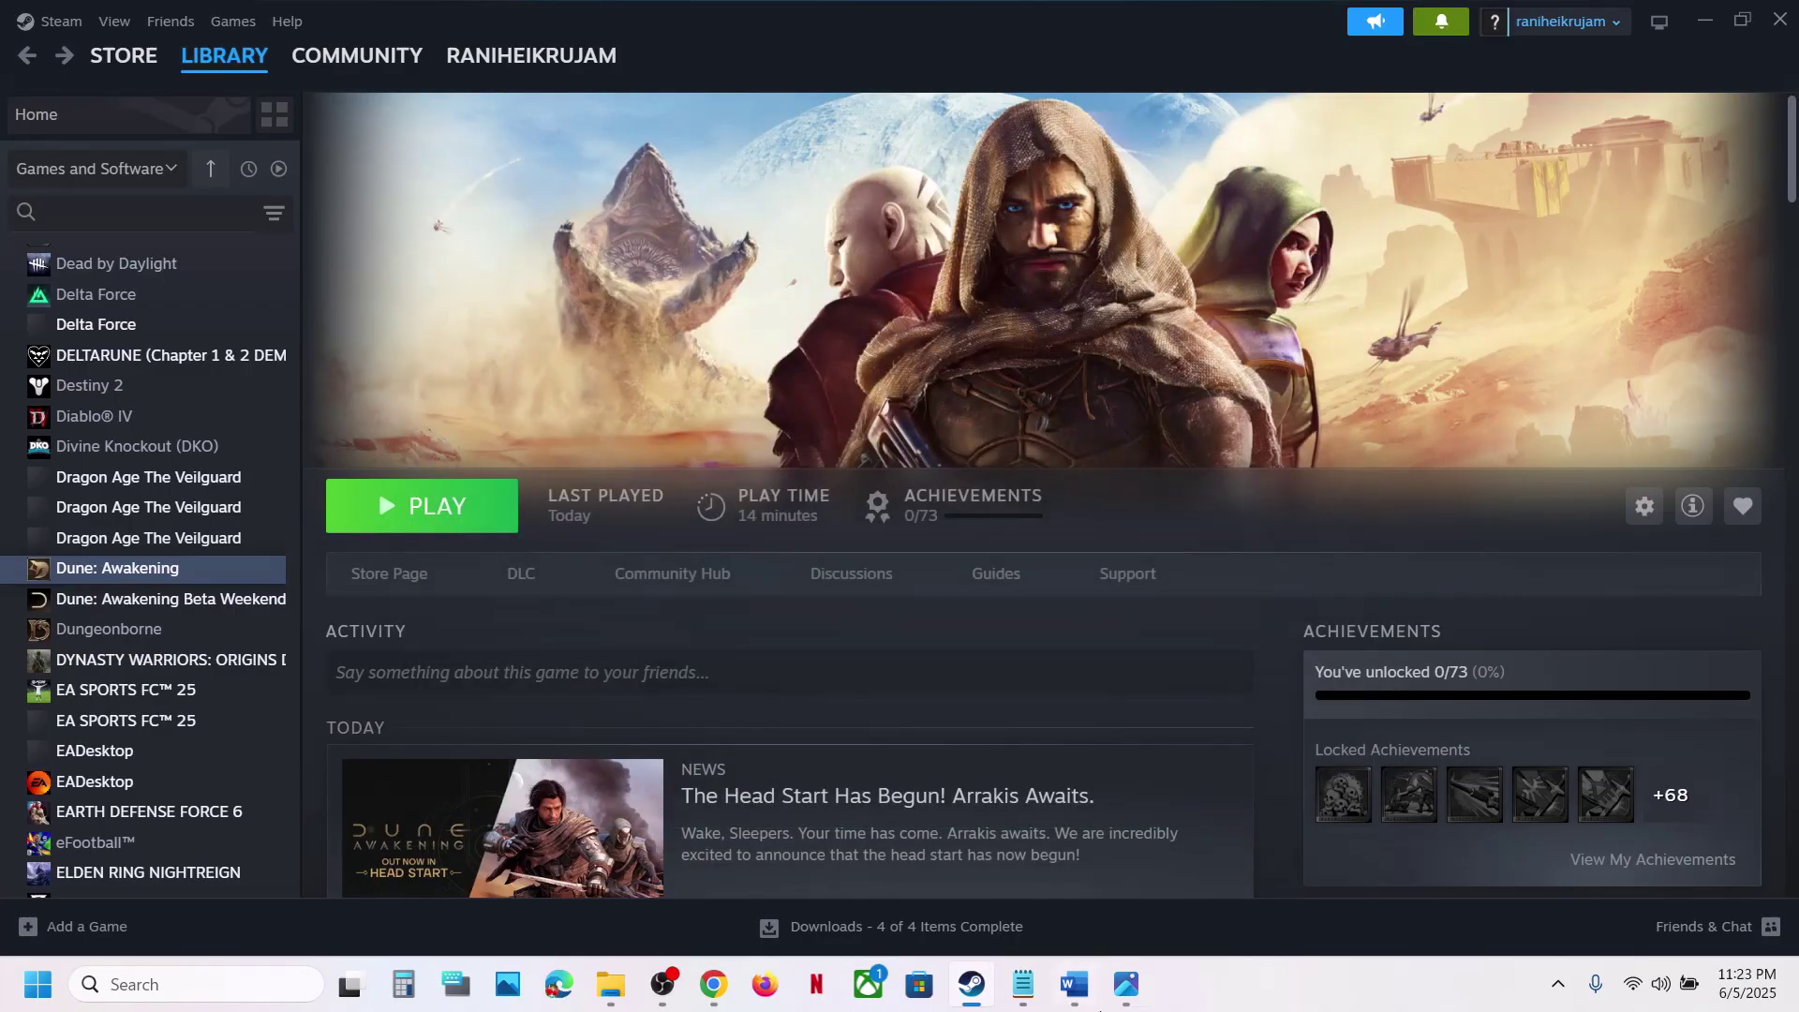
# Step: Switch to Word and highlight the Step 7 instruction about trying power saver mode
pyautogui.click(1074, 984)
pyautogui.scroll(-3, 922, 642)
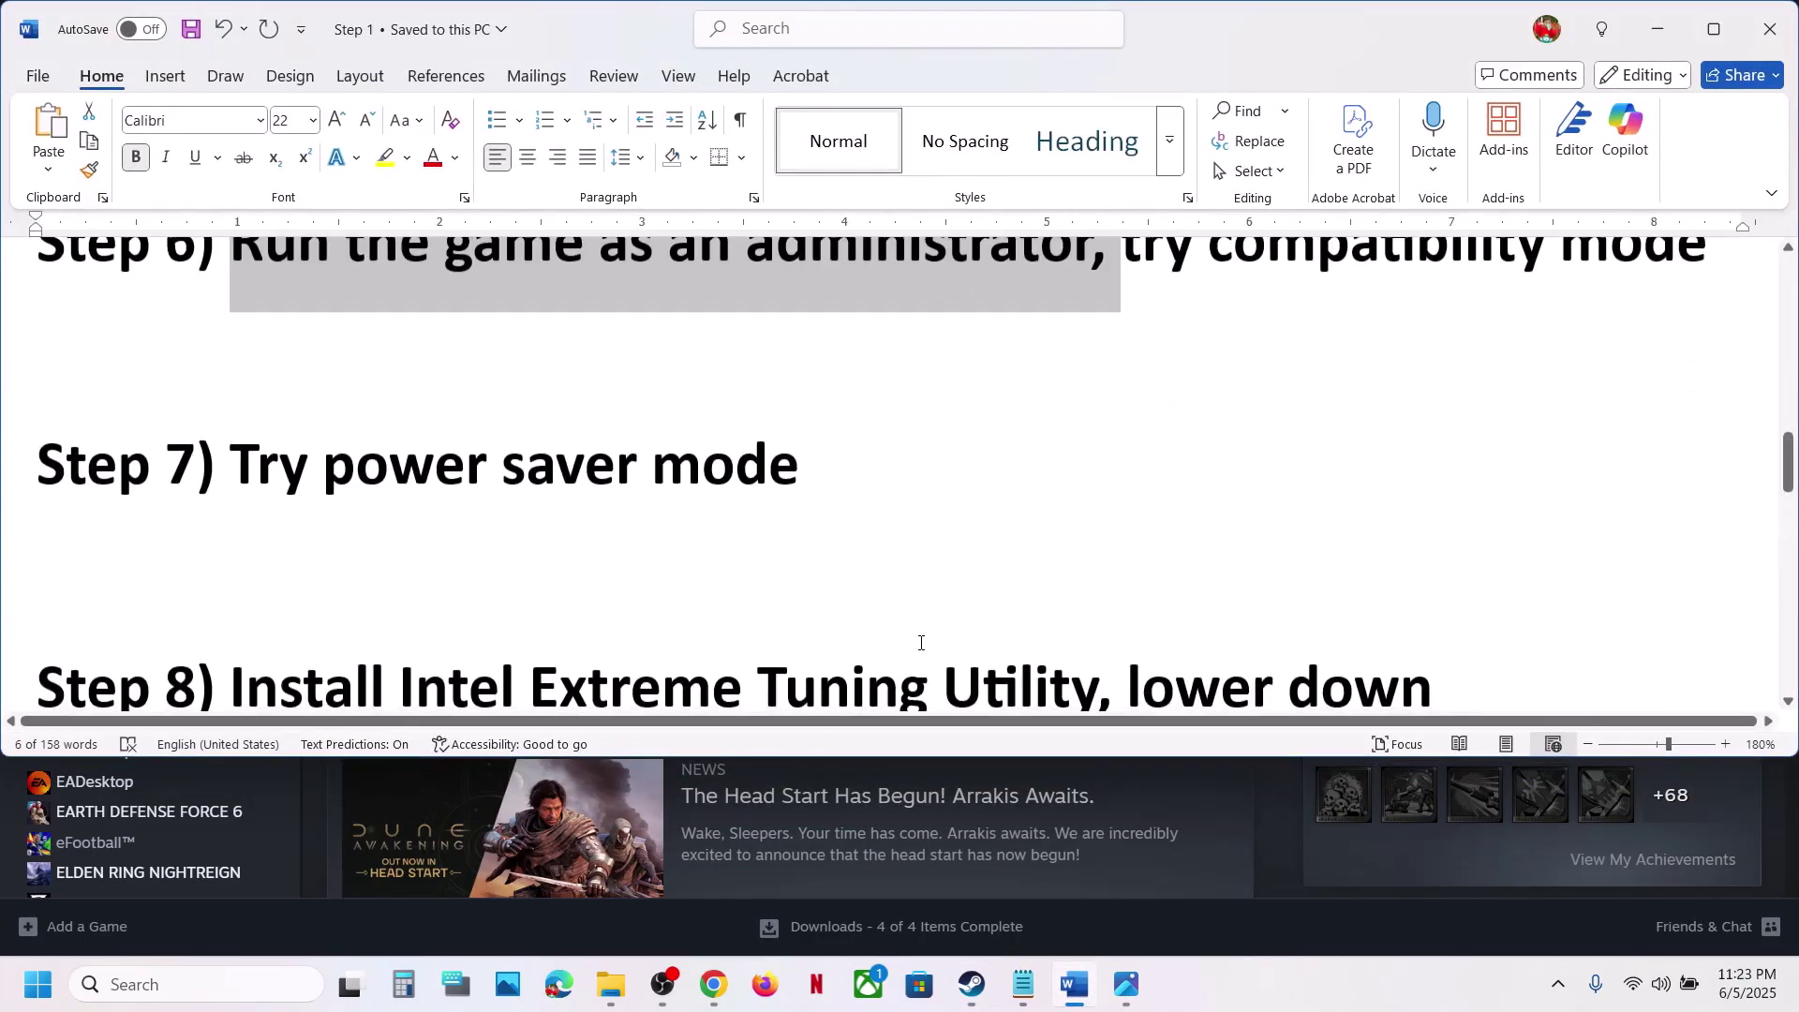
pyautogui.moveTo(307, 470); pyautogui.dragTo(834, 476)
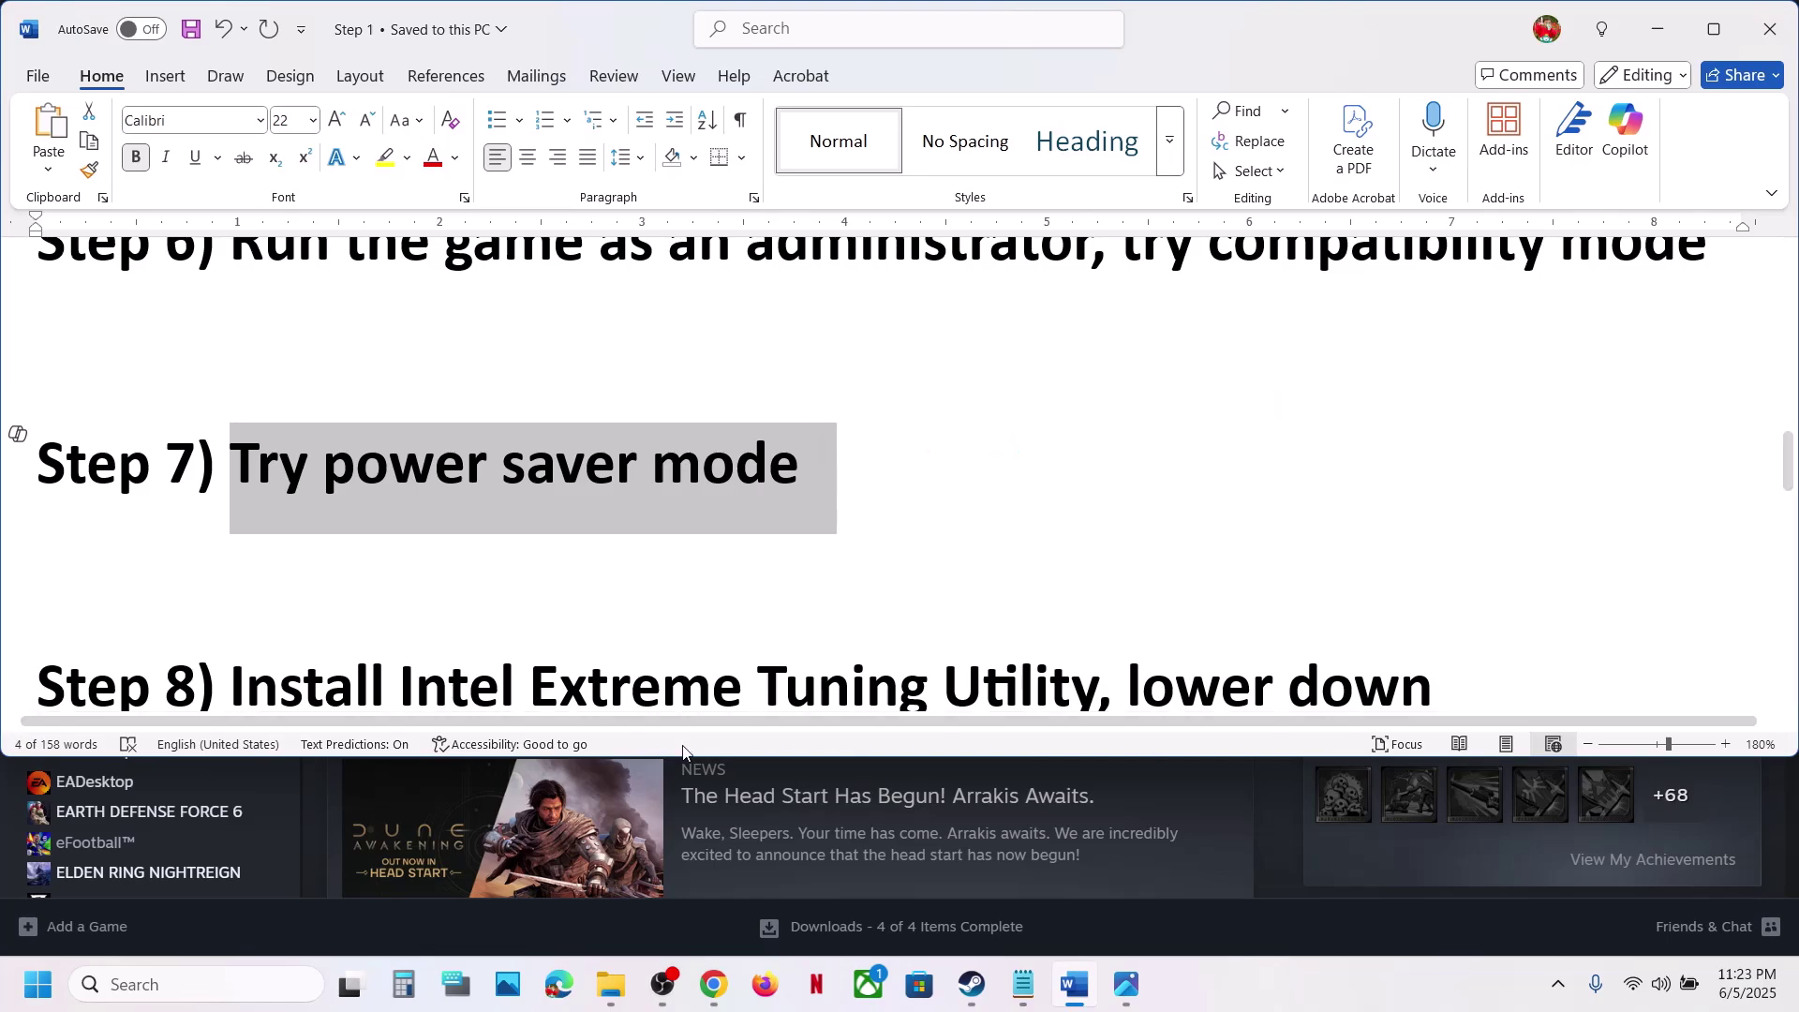
# Step: Open the Hardware and Sound Power Options in Control Panel and view the Power Saver.jpg example of the available plans
pyautogui.click(222, 984)
pyautogui.write('control panel')
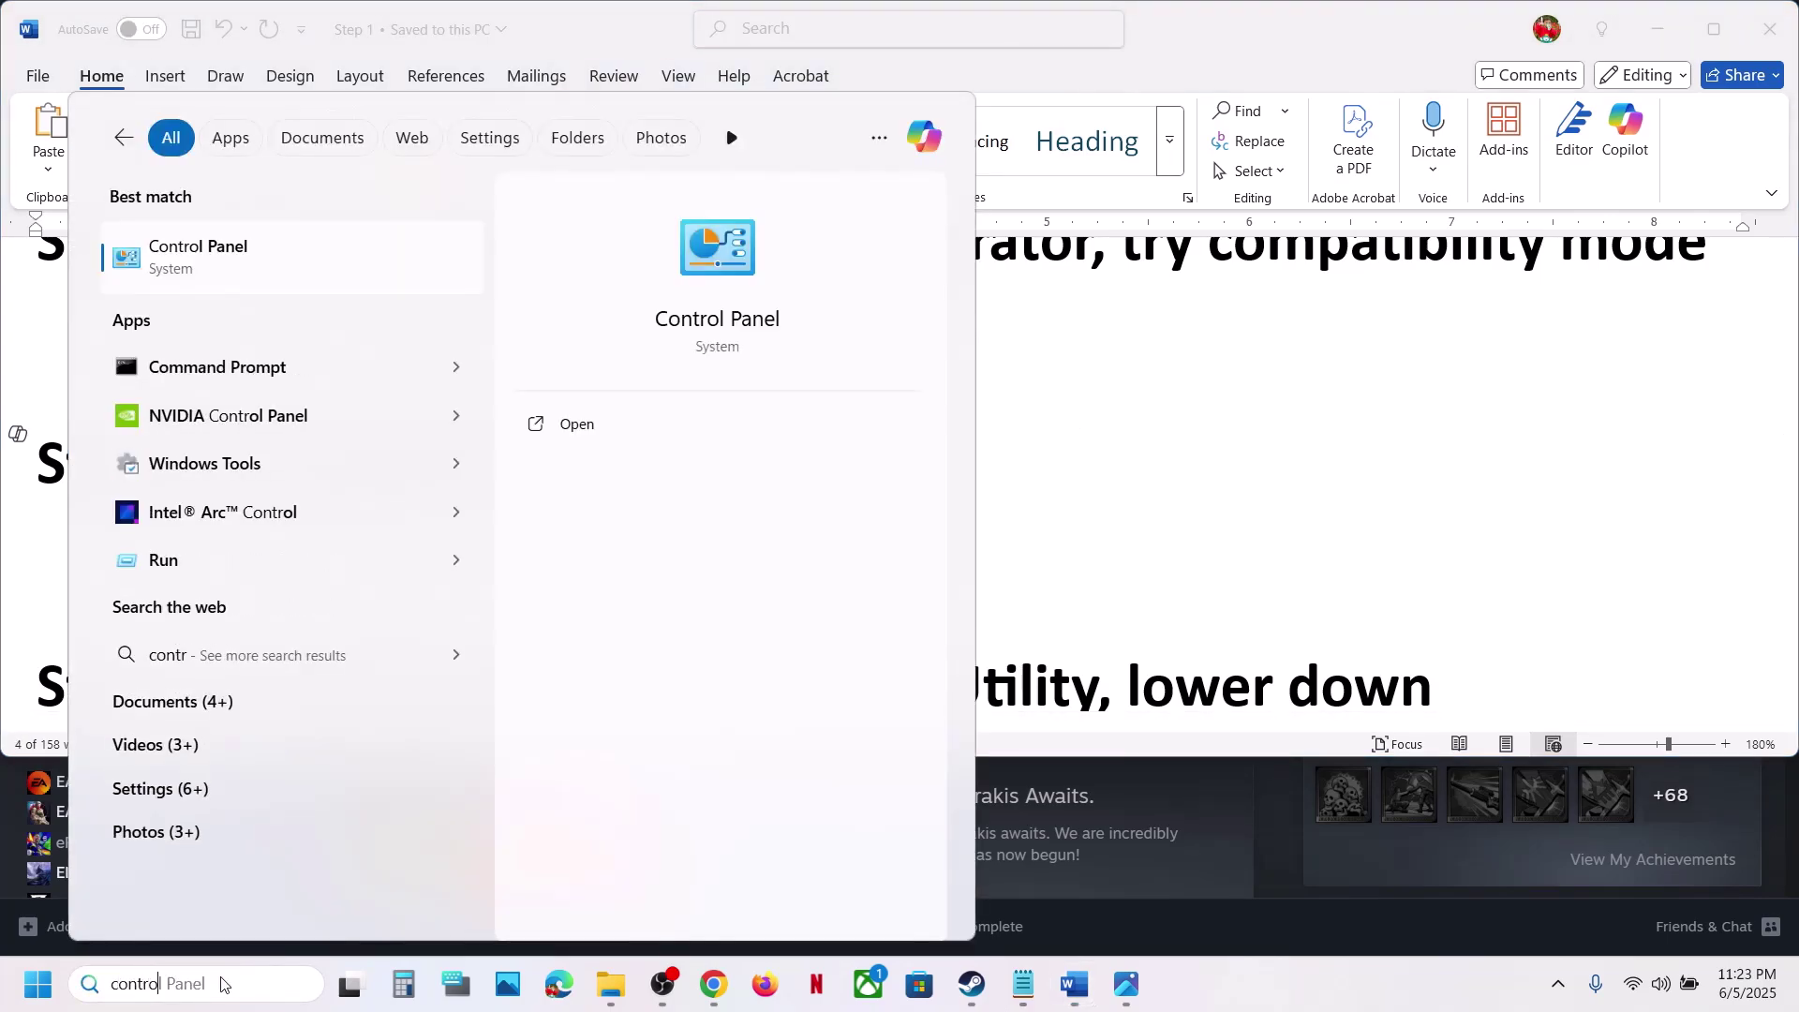
pyautogui.press('Return')
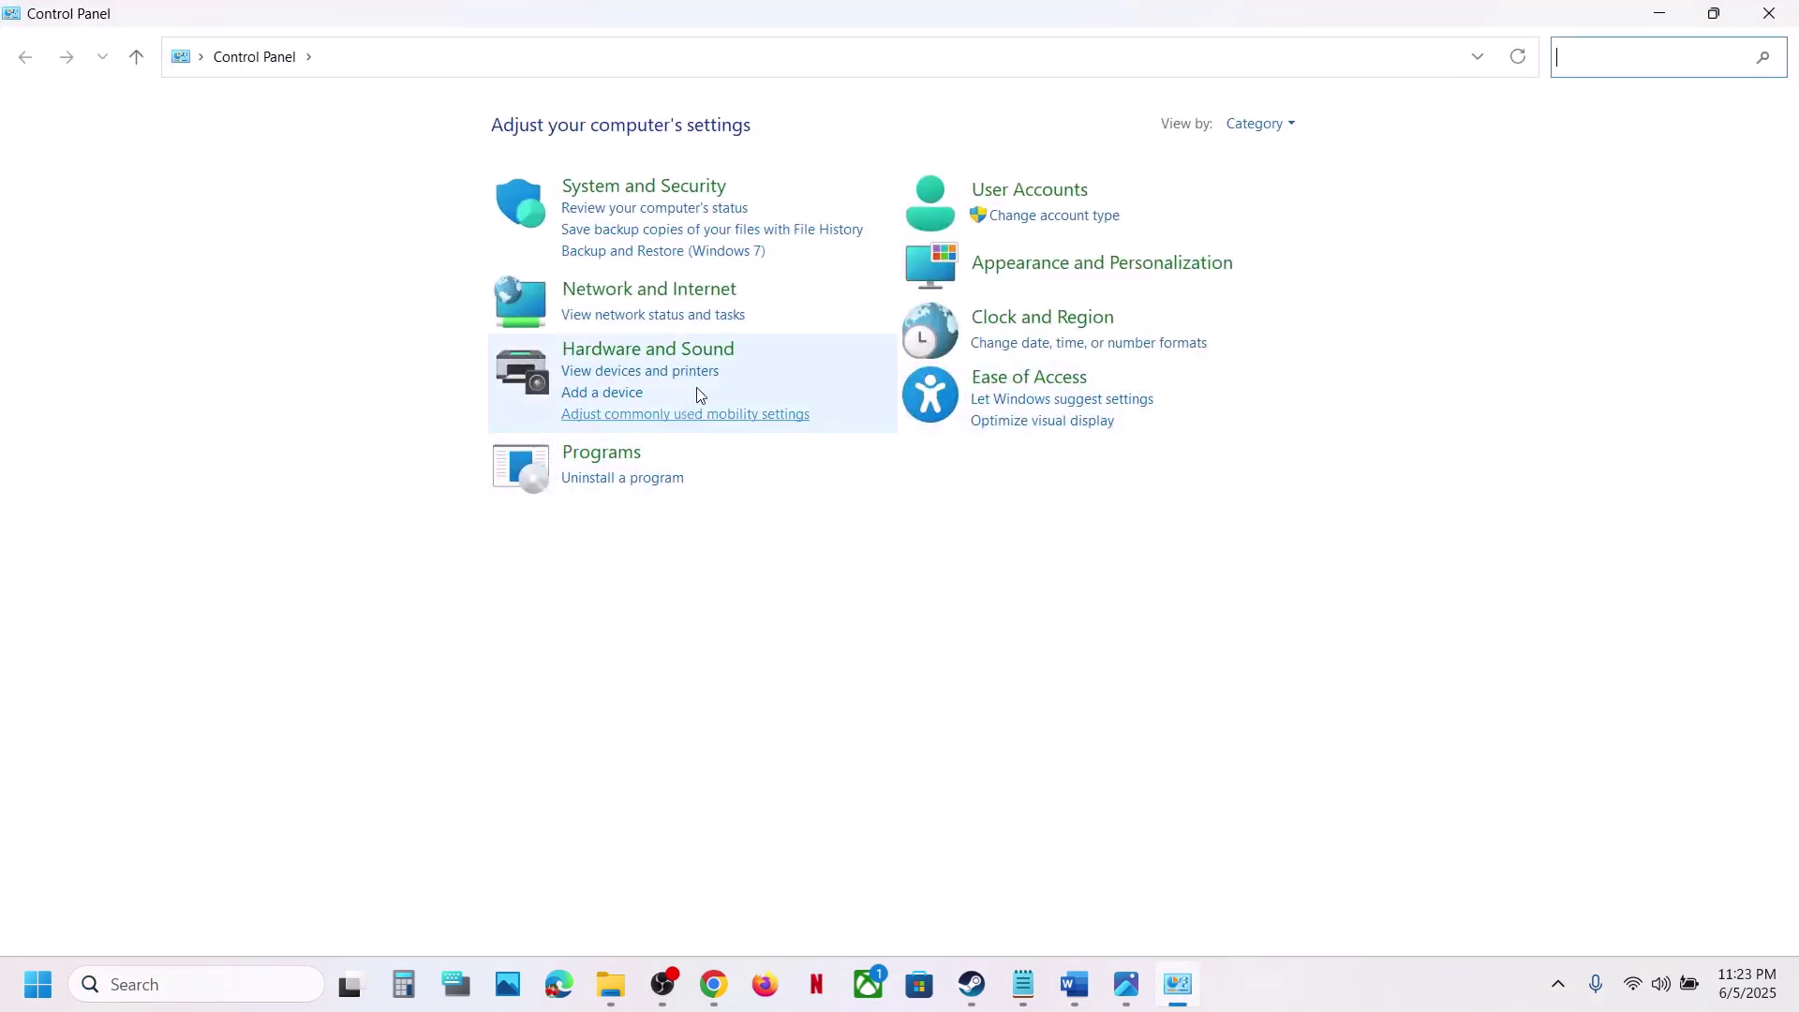
pyautogui.click(683, 347)
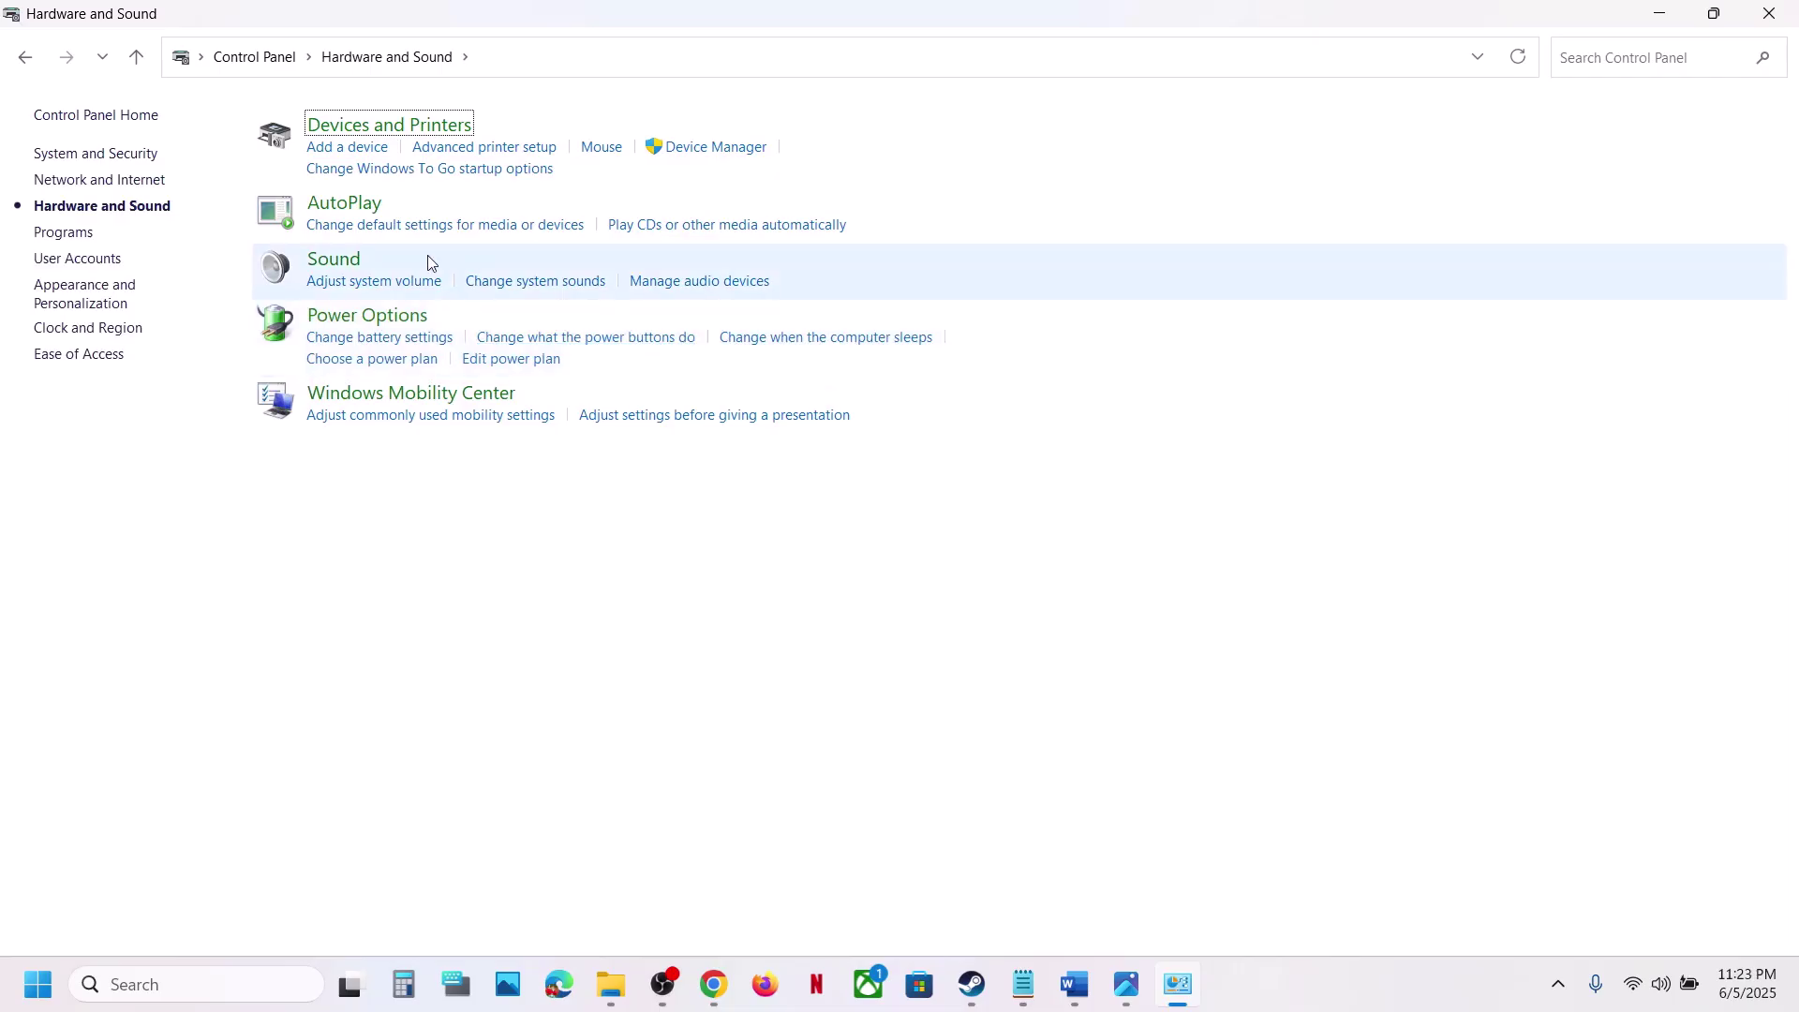
pyautogui.click(384, 320)
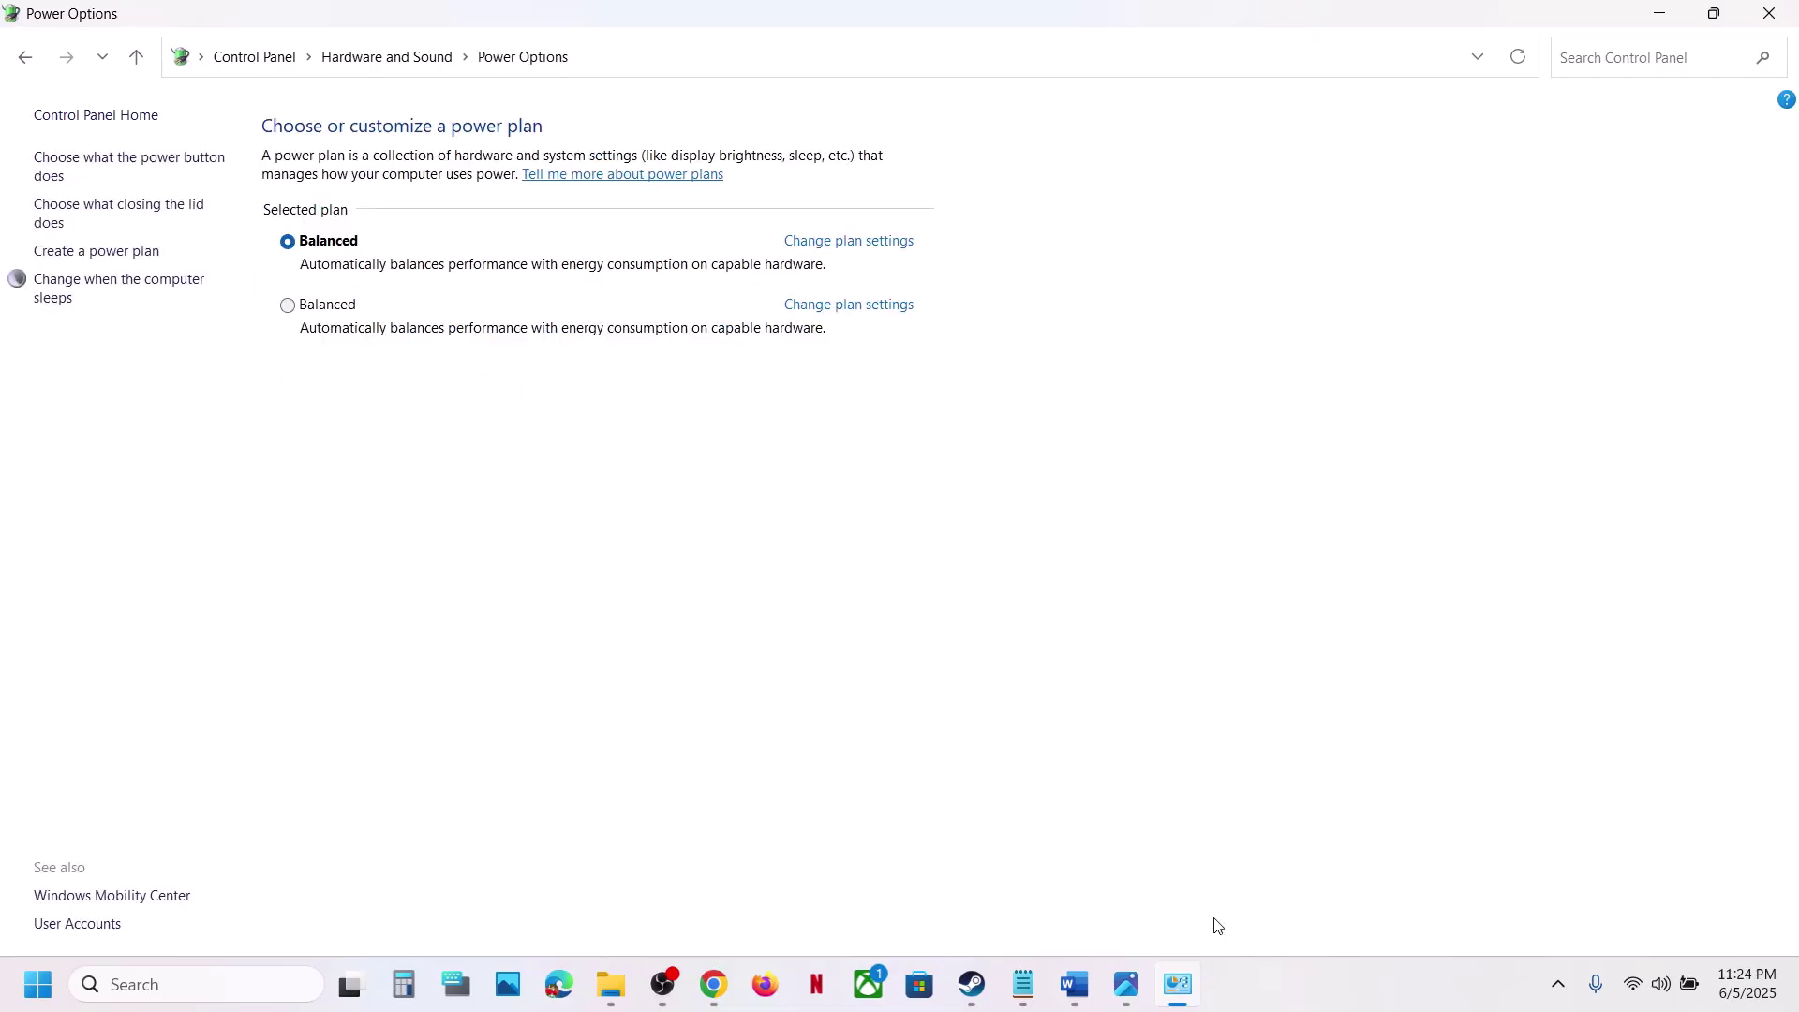
pyautogui.click(1124, 872)
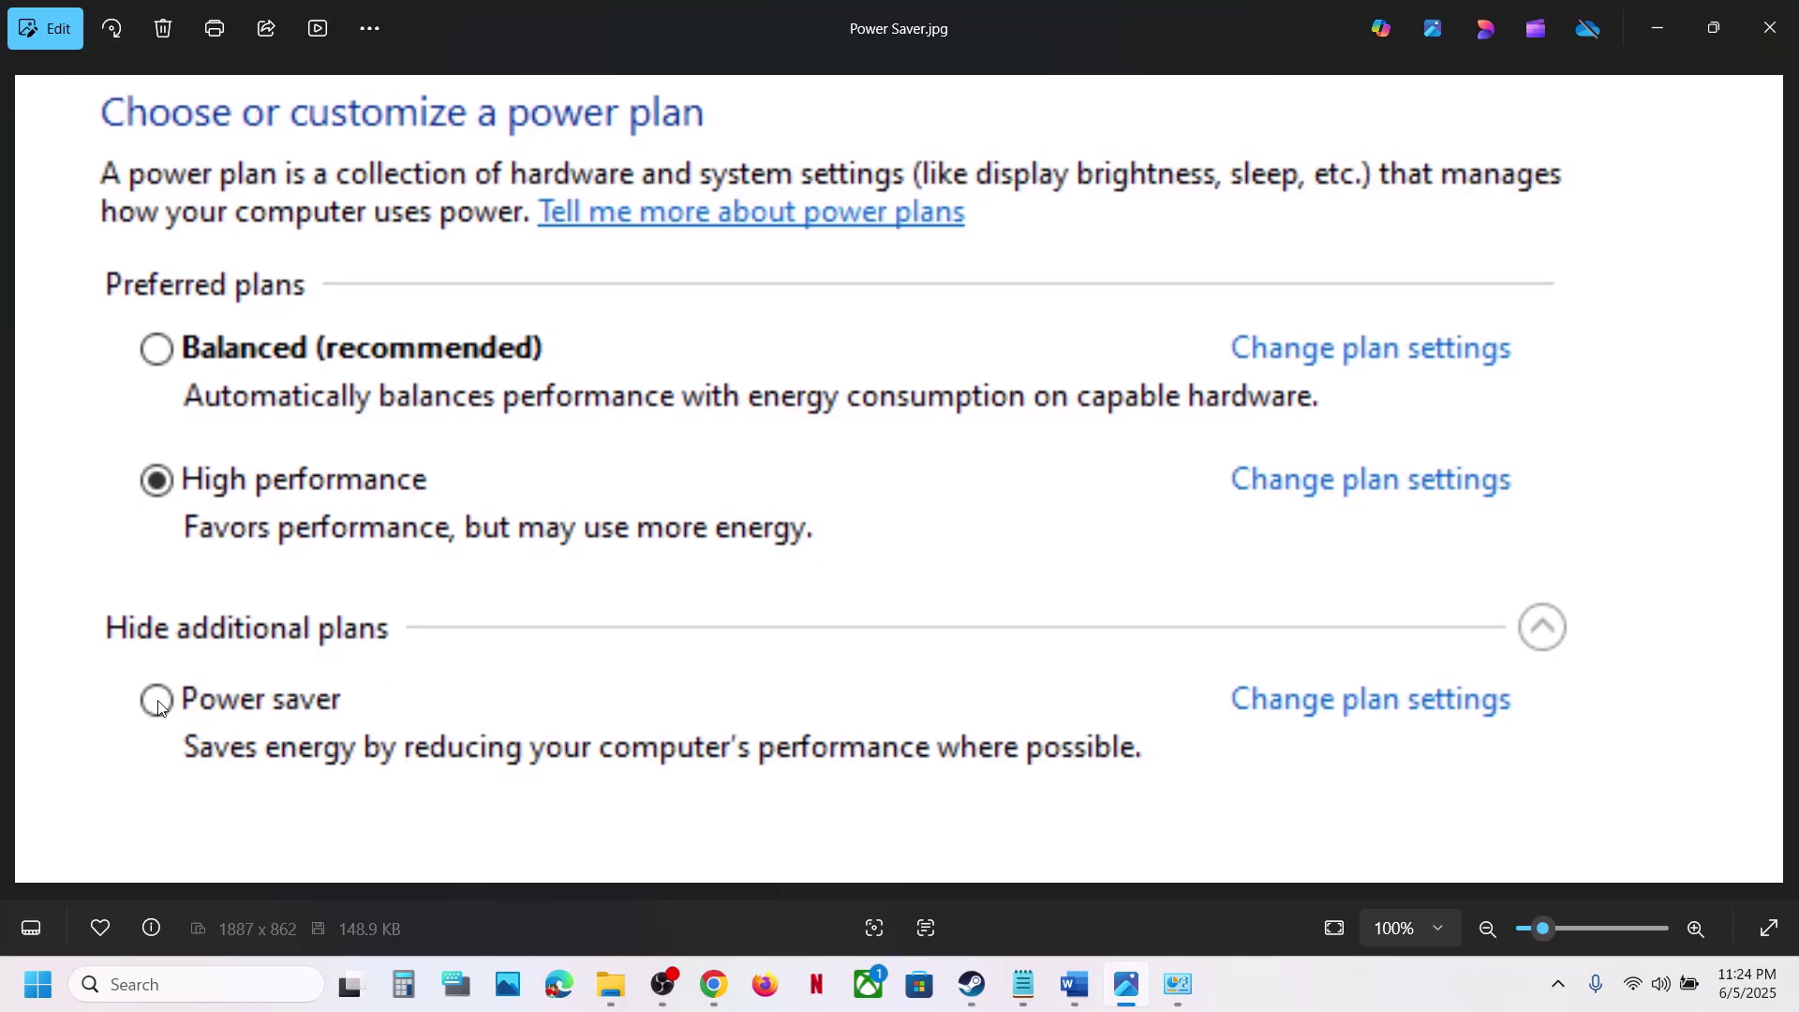
pyautogui.click(1763, 27)
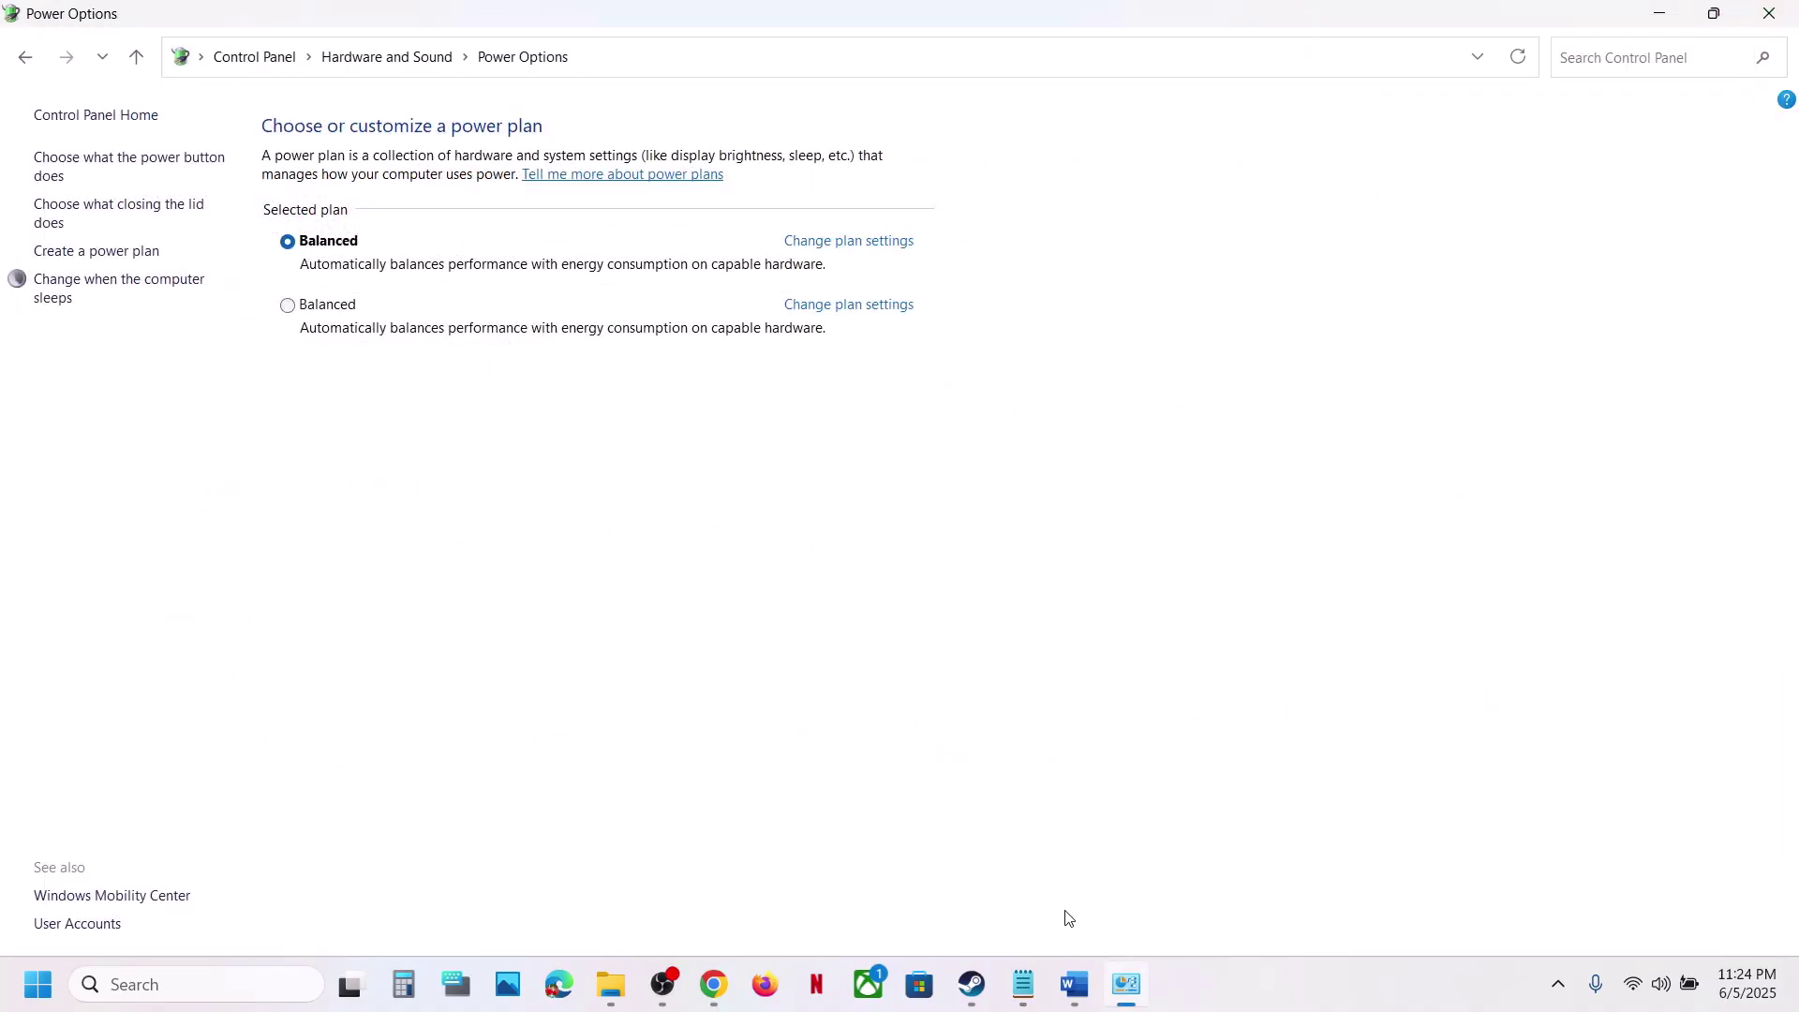
# Step: Switch to Word and copy the name Intel Extreme Tuning Utility from Step 8
pyautogui.click(1073, 989)
pyautogui.scroll(-3, 588, 527)
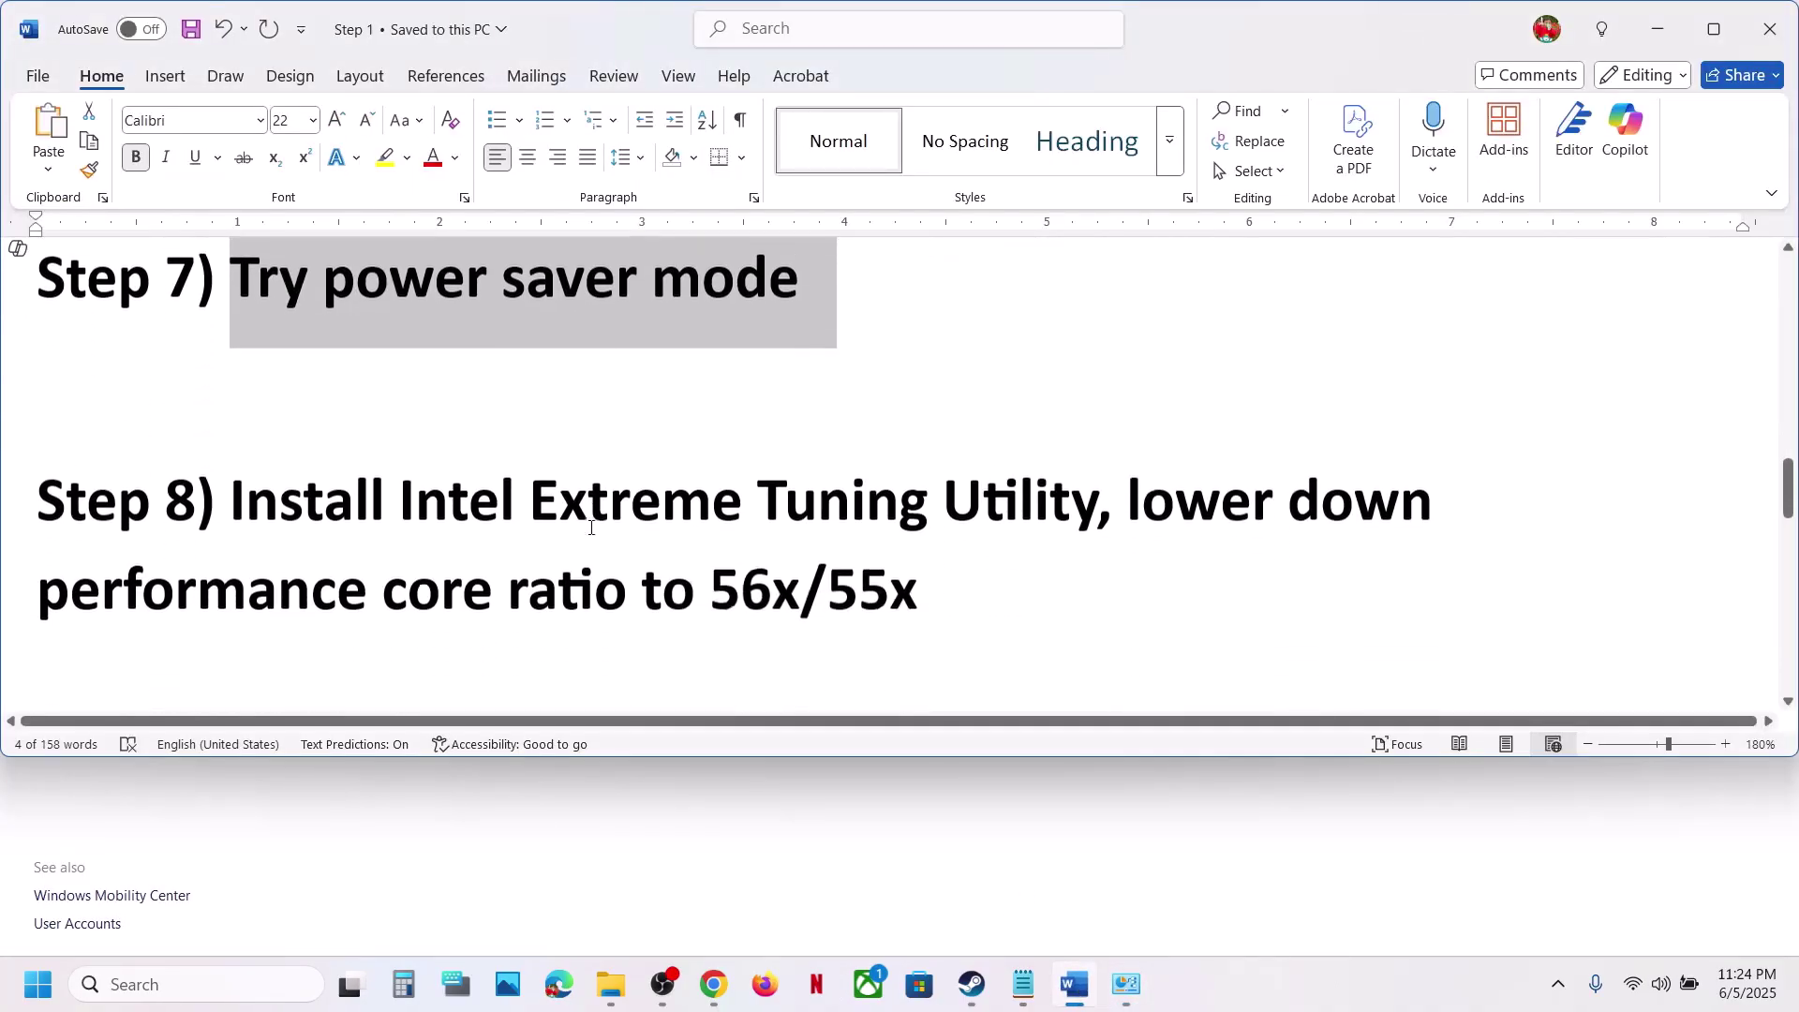
pyautogui.moveTo(403, 455); pyautogui.dragTo(1072, 417)
pyautogui.hotkey('ctrl', 'c')
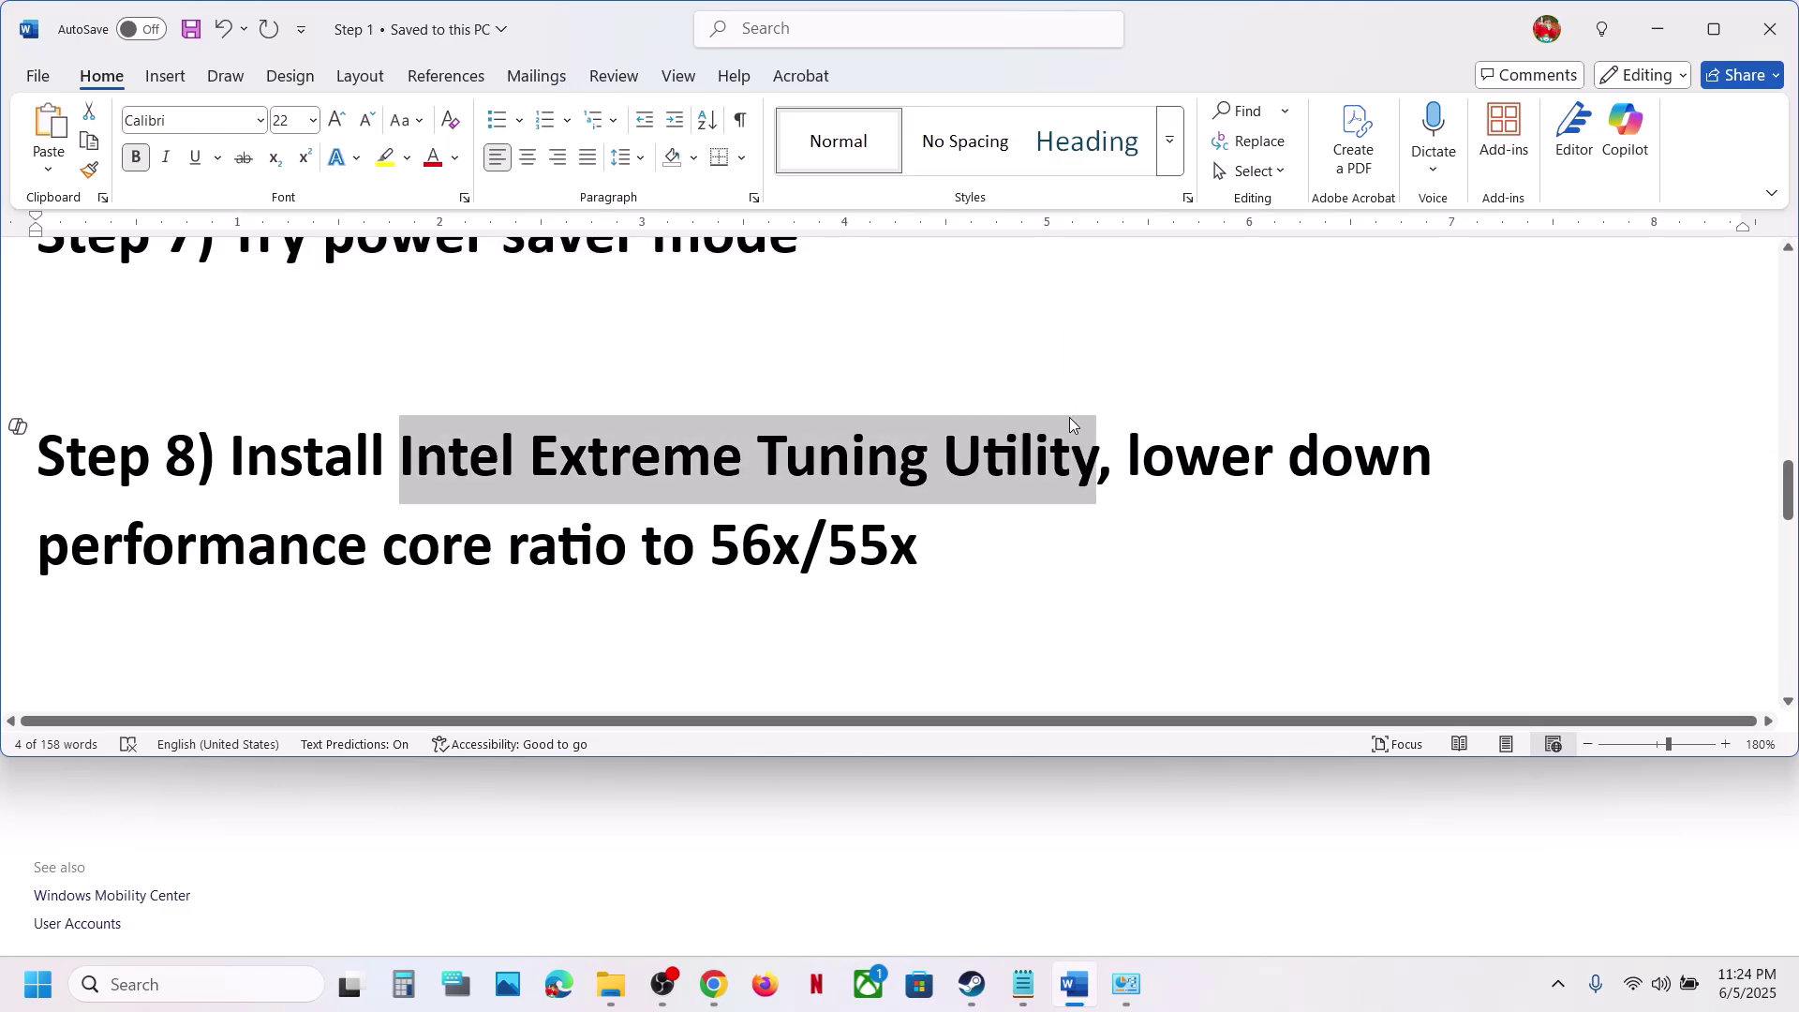
# Step: Switch to Chrome, search for Intel Extreme Tuning Utility in a new tab and view the available downloads on Intel's page
pyautogui.click(714, 984)
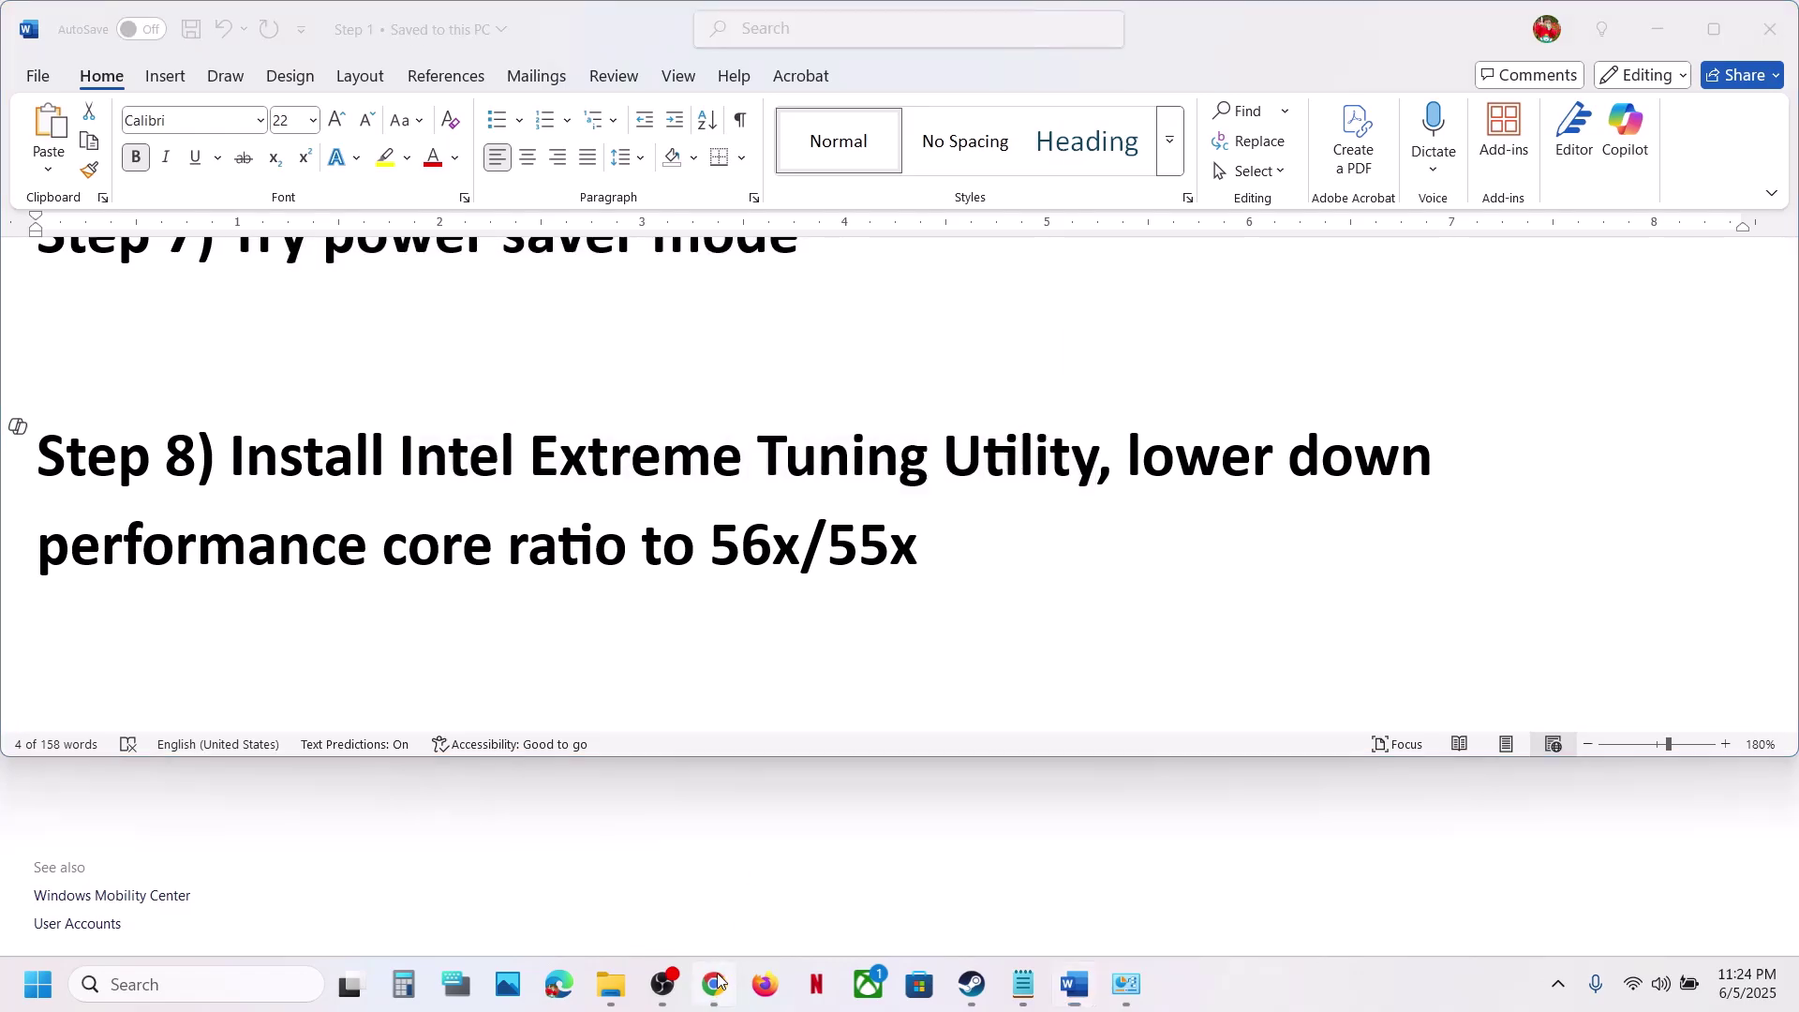
pyautogui.click(616, 35)
pyautogui.hotkey('ctrl', 'v')
pyautogui.press('Return')
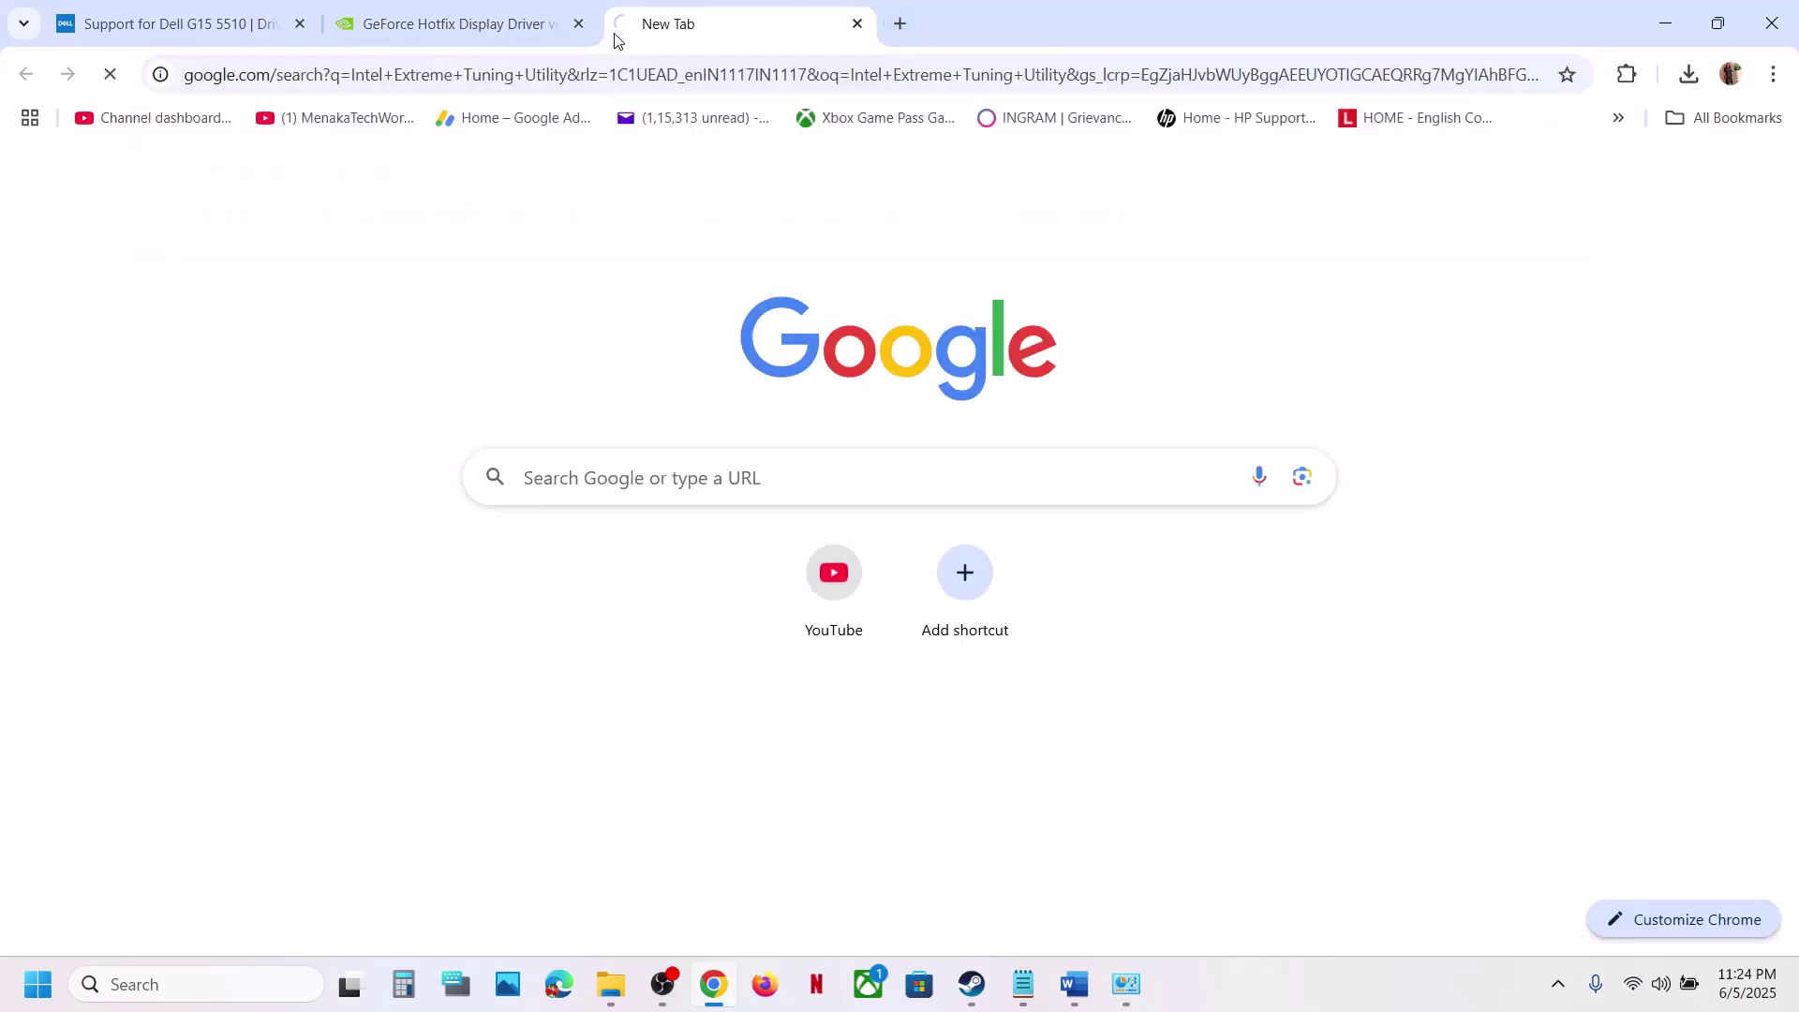
pyautogui.click(459, 405)
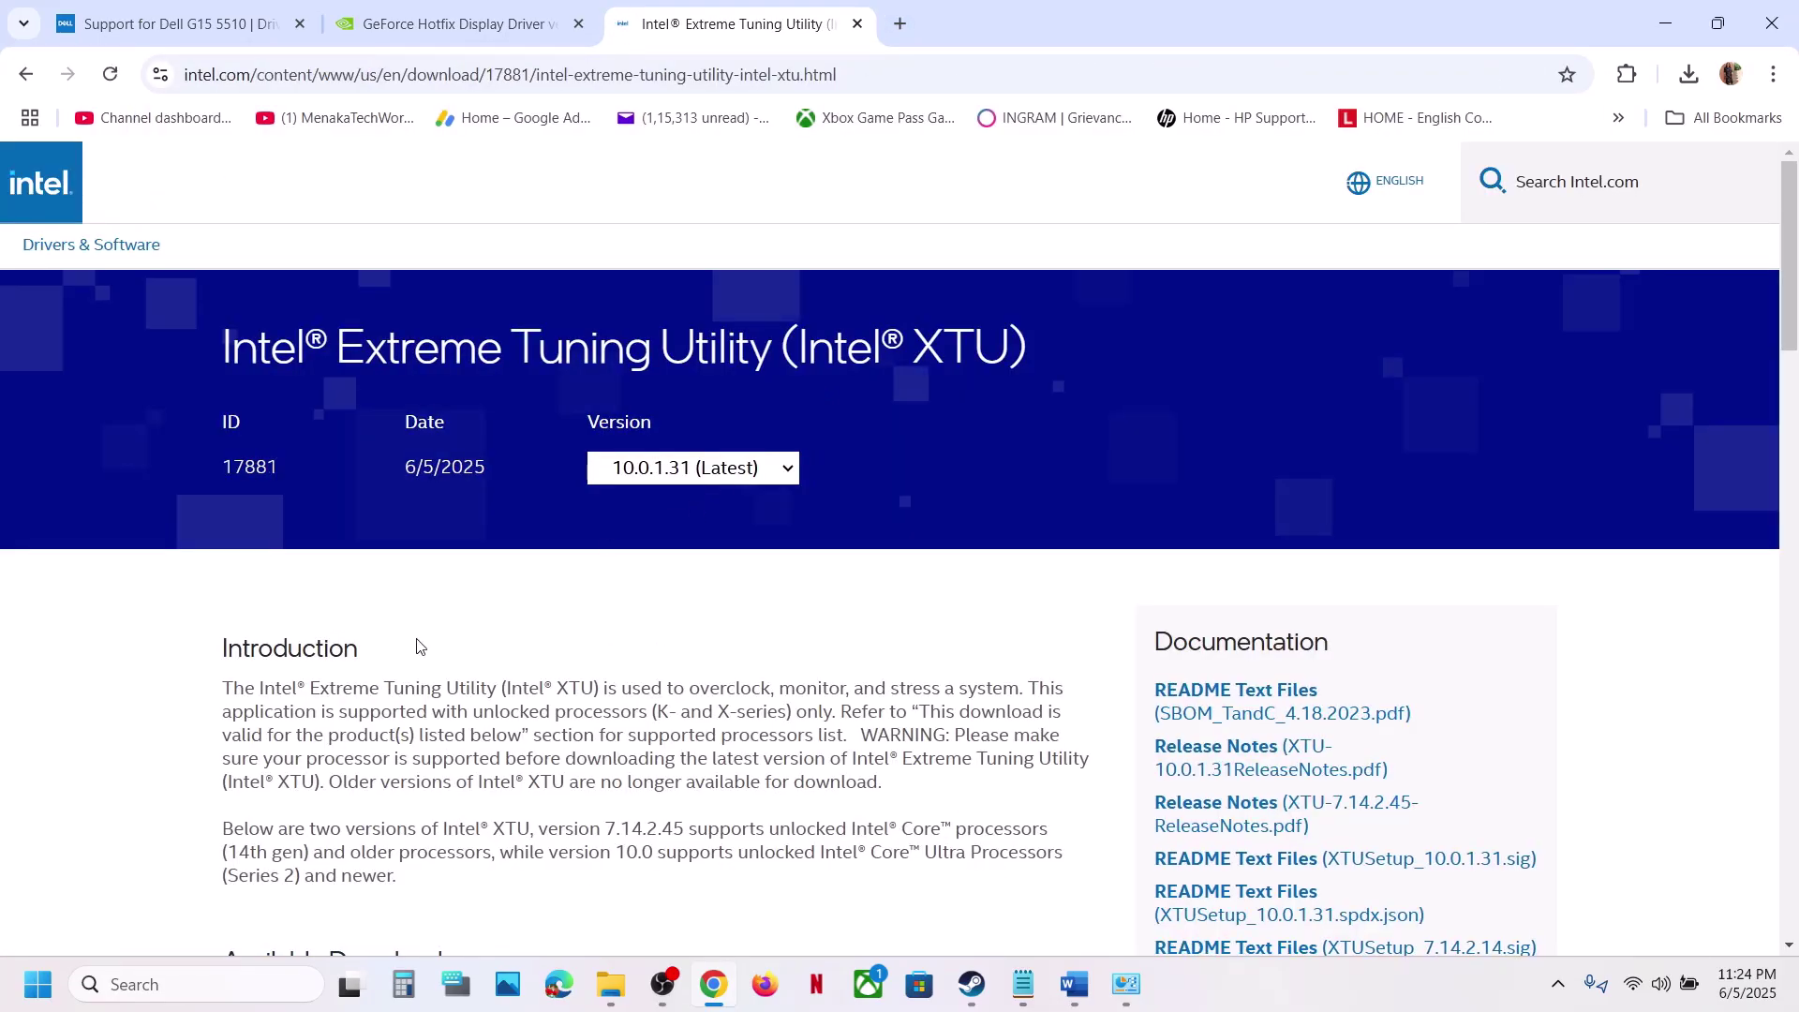
pyautogui.scroll(-3, 417, 645)
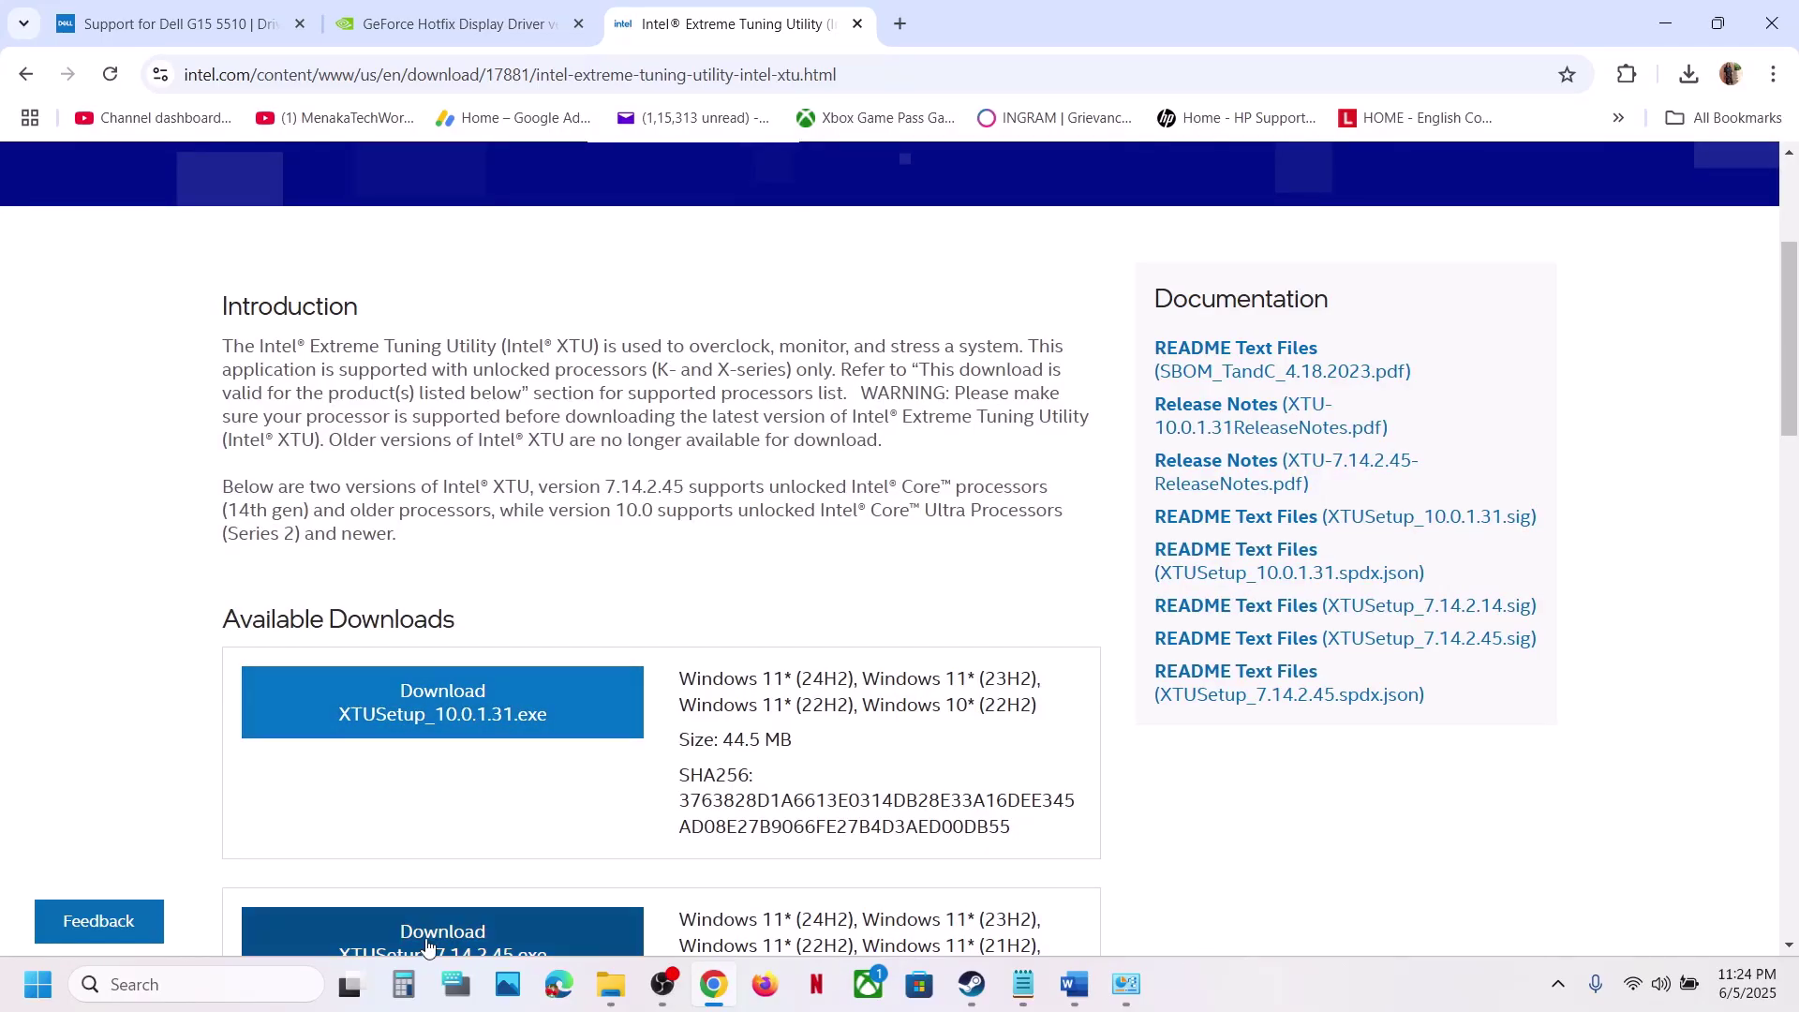
# Step: Find the installed Intel Extreme Tuning Utility through Windows search and launch it, allowing it to make changes to the device
pyautogui.click(225, 985)
pyautogui.write('intel')
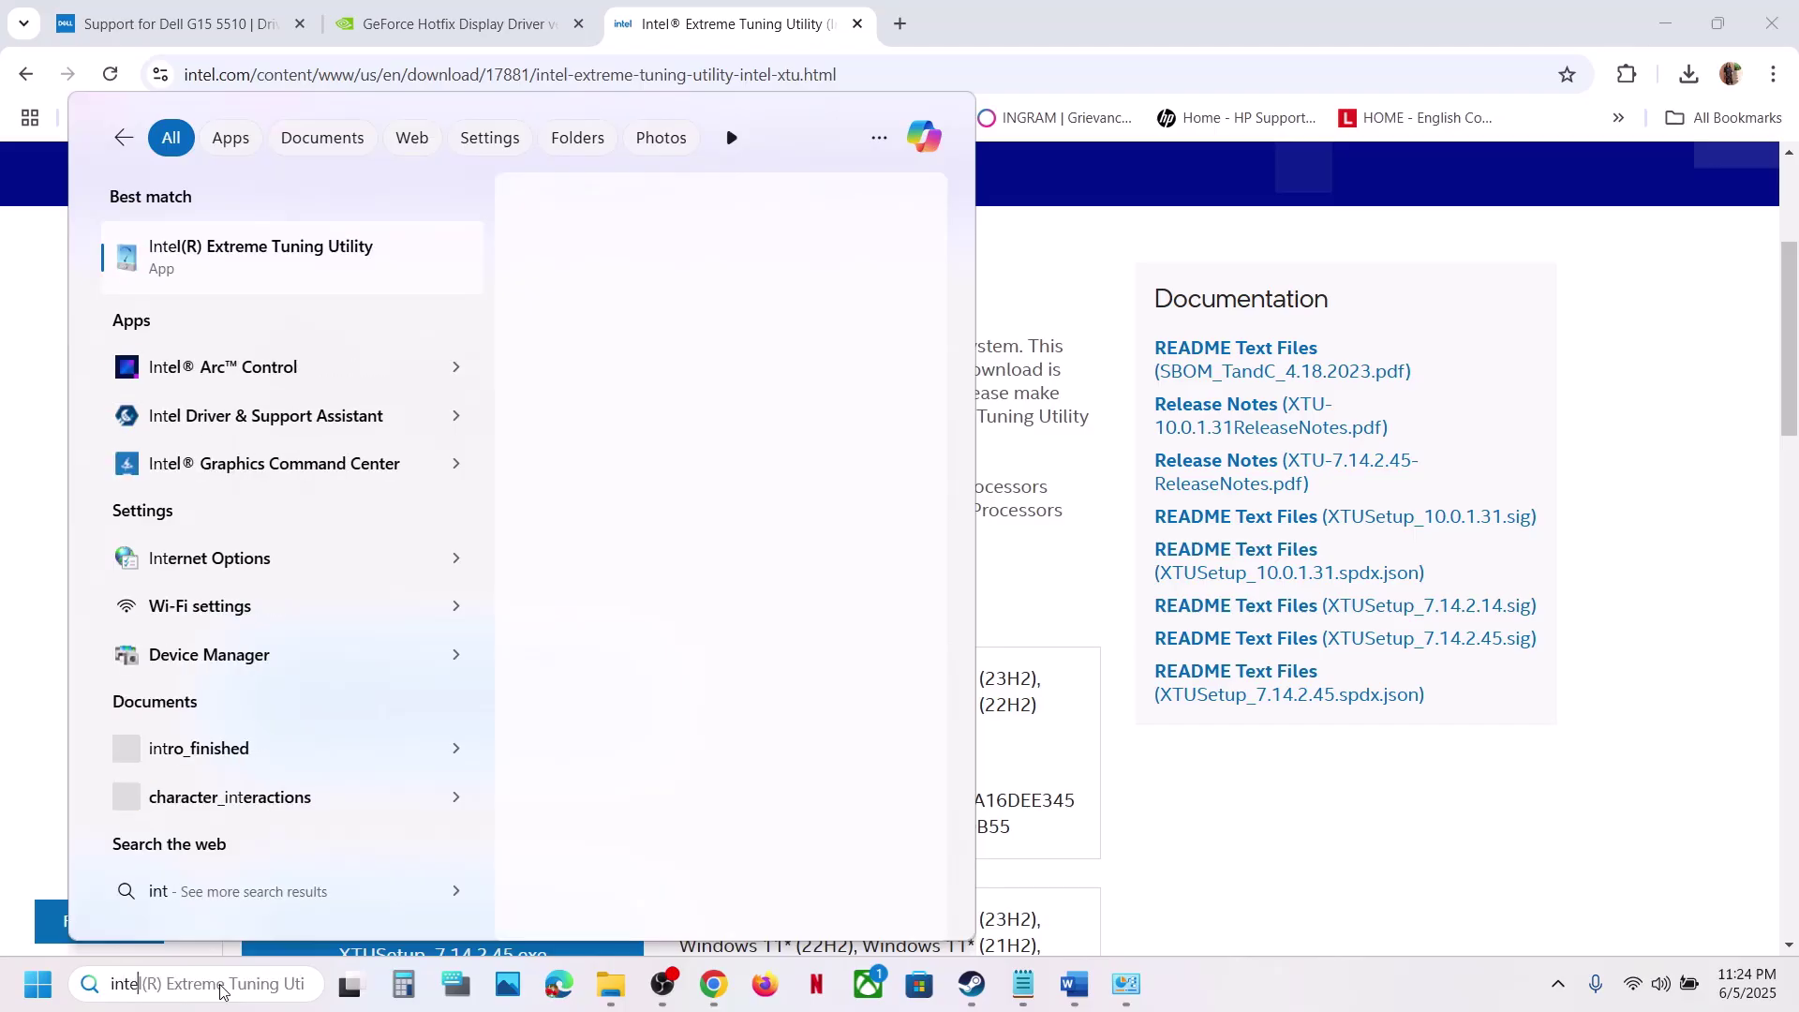
pyautogui.click(265, 280)
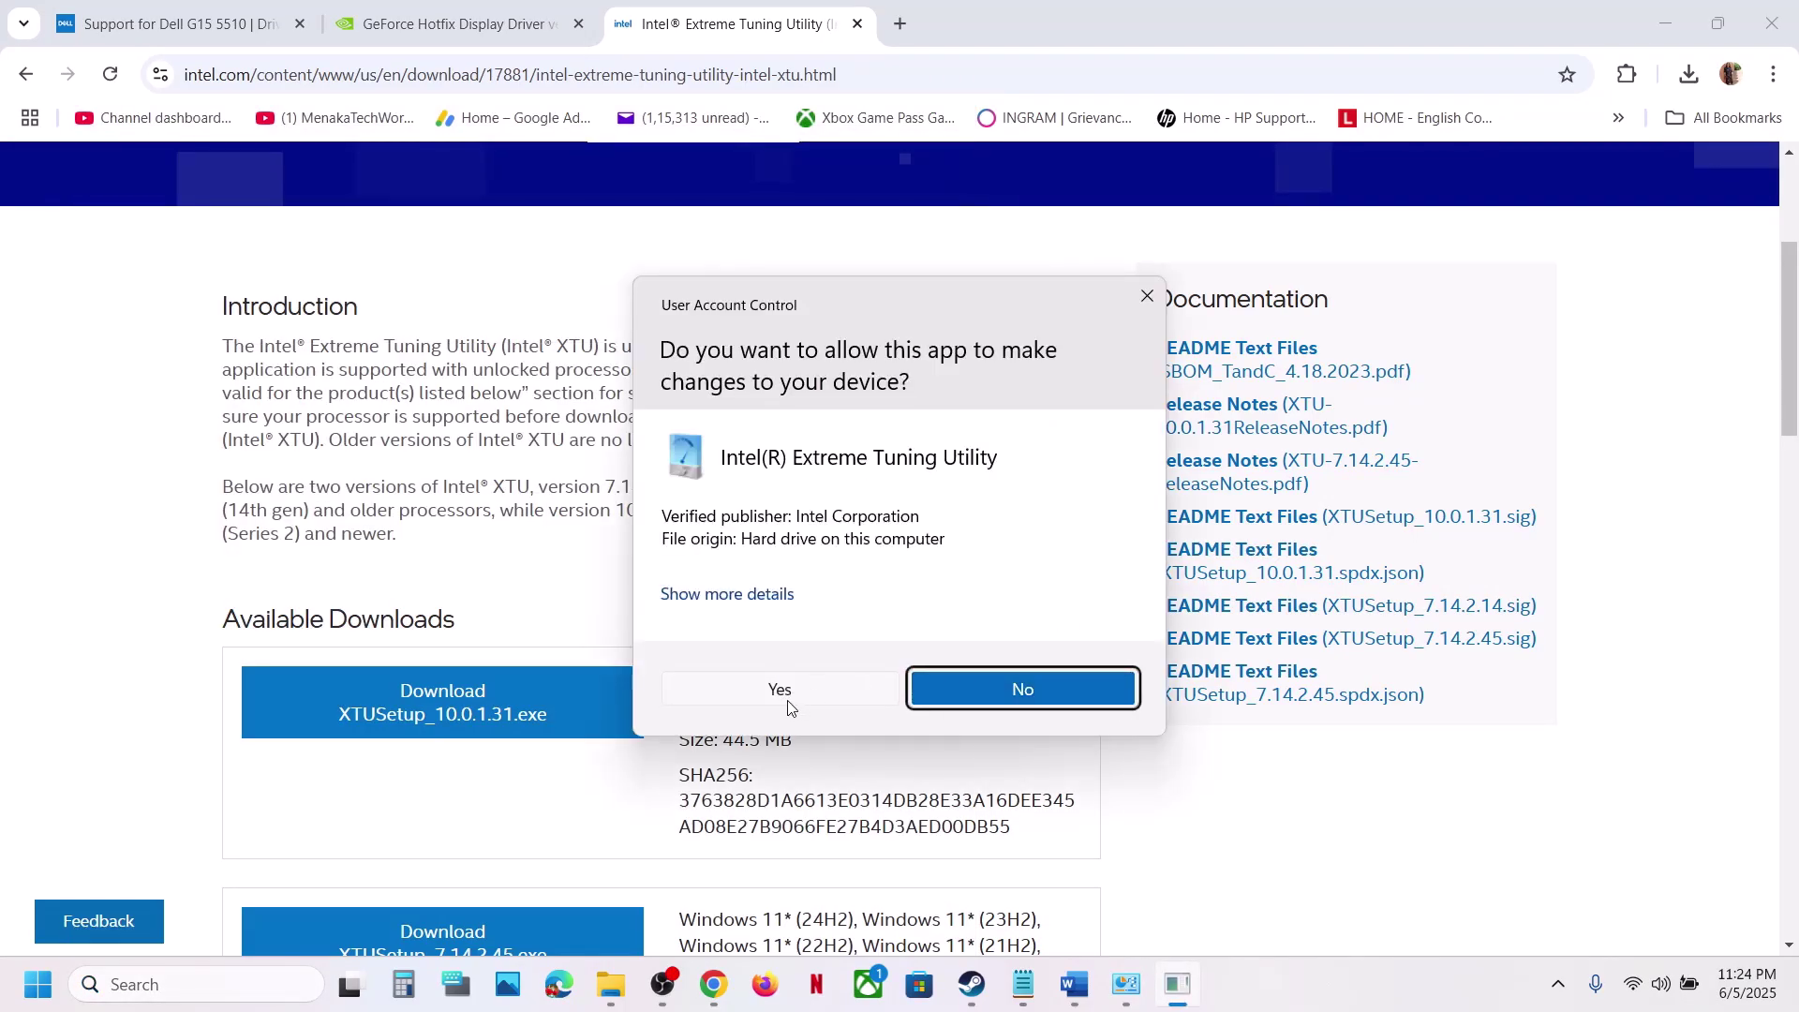
pyautogui.click(786, 702)
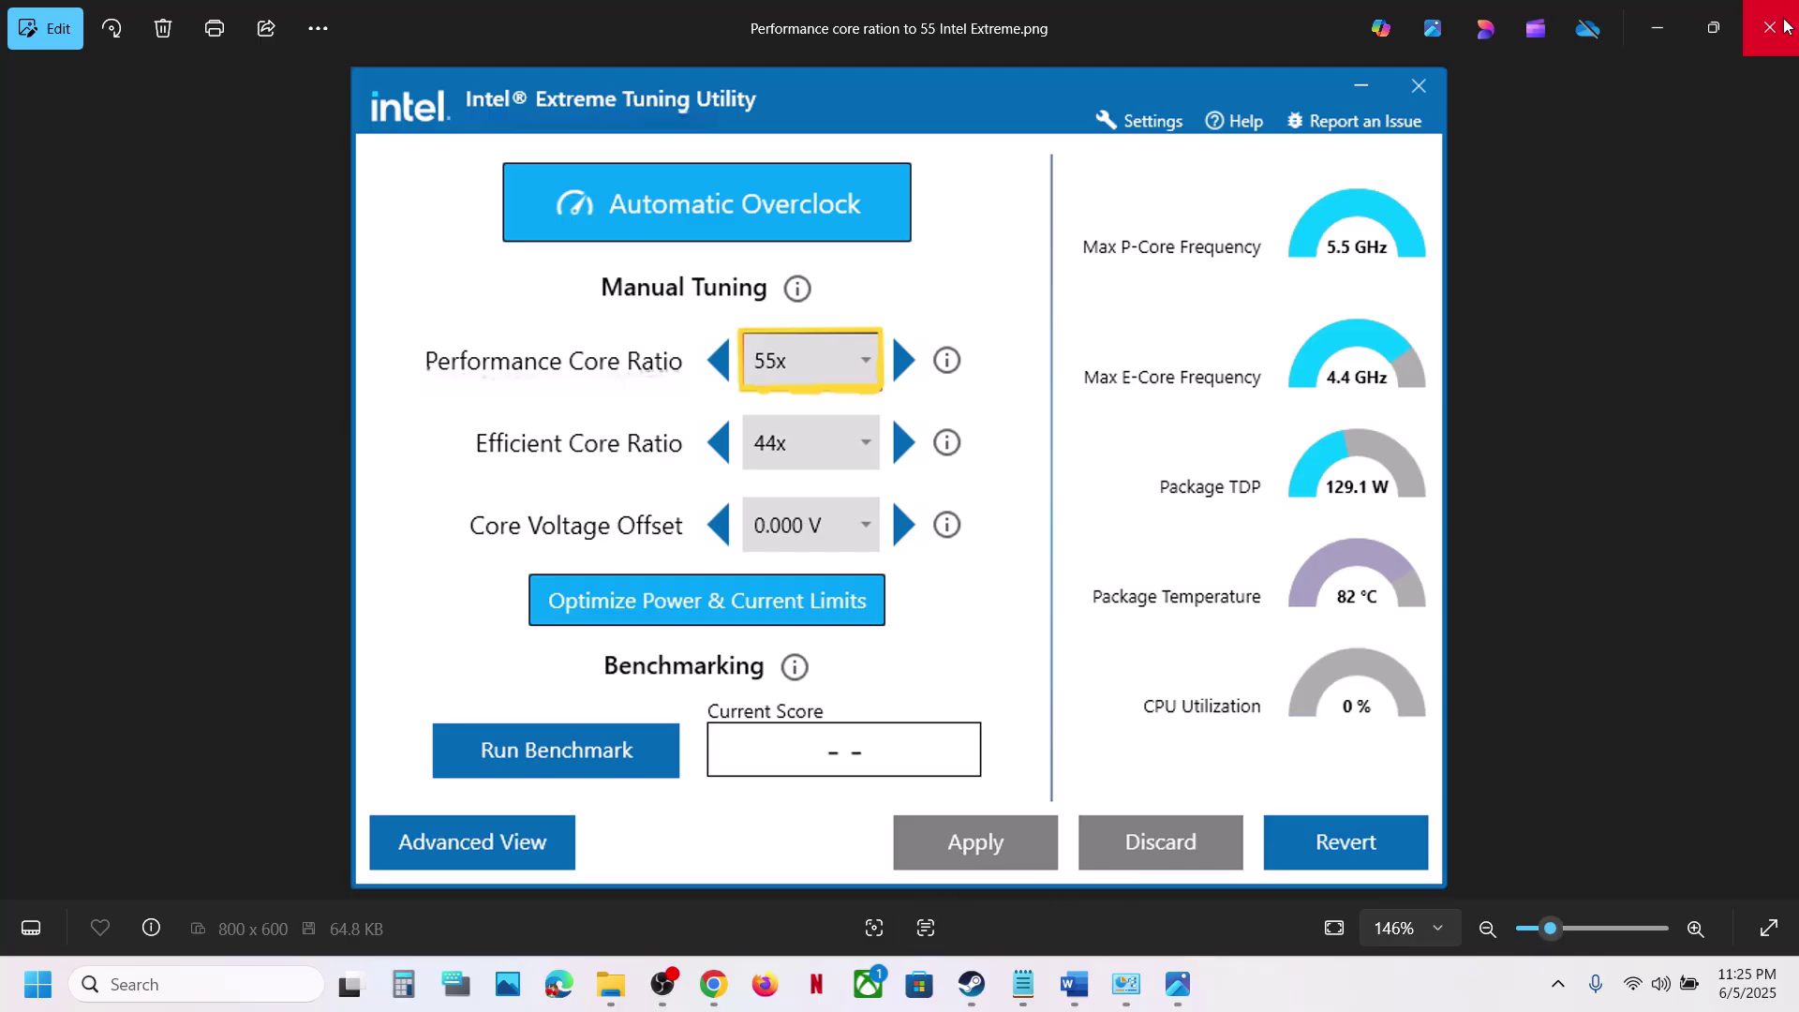
# Step: Return to the Word document and highlight the Step 9 instruction about increasing the virtual memory
pyautogui.click(971, 984)
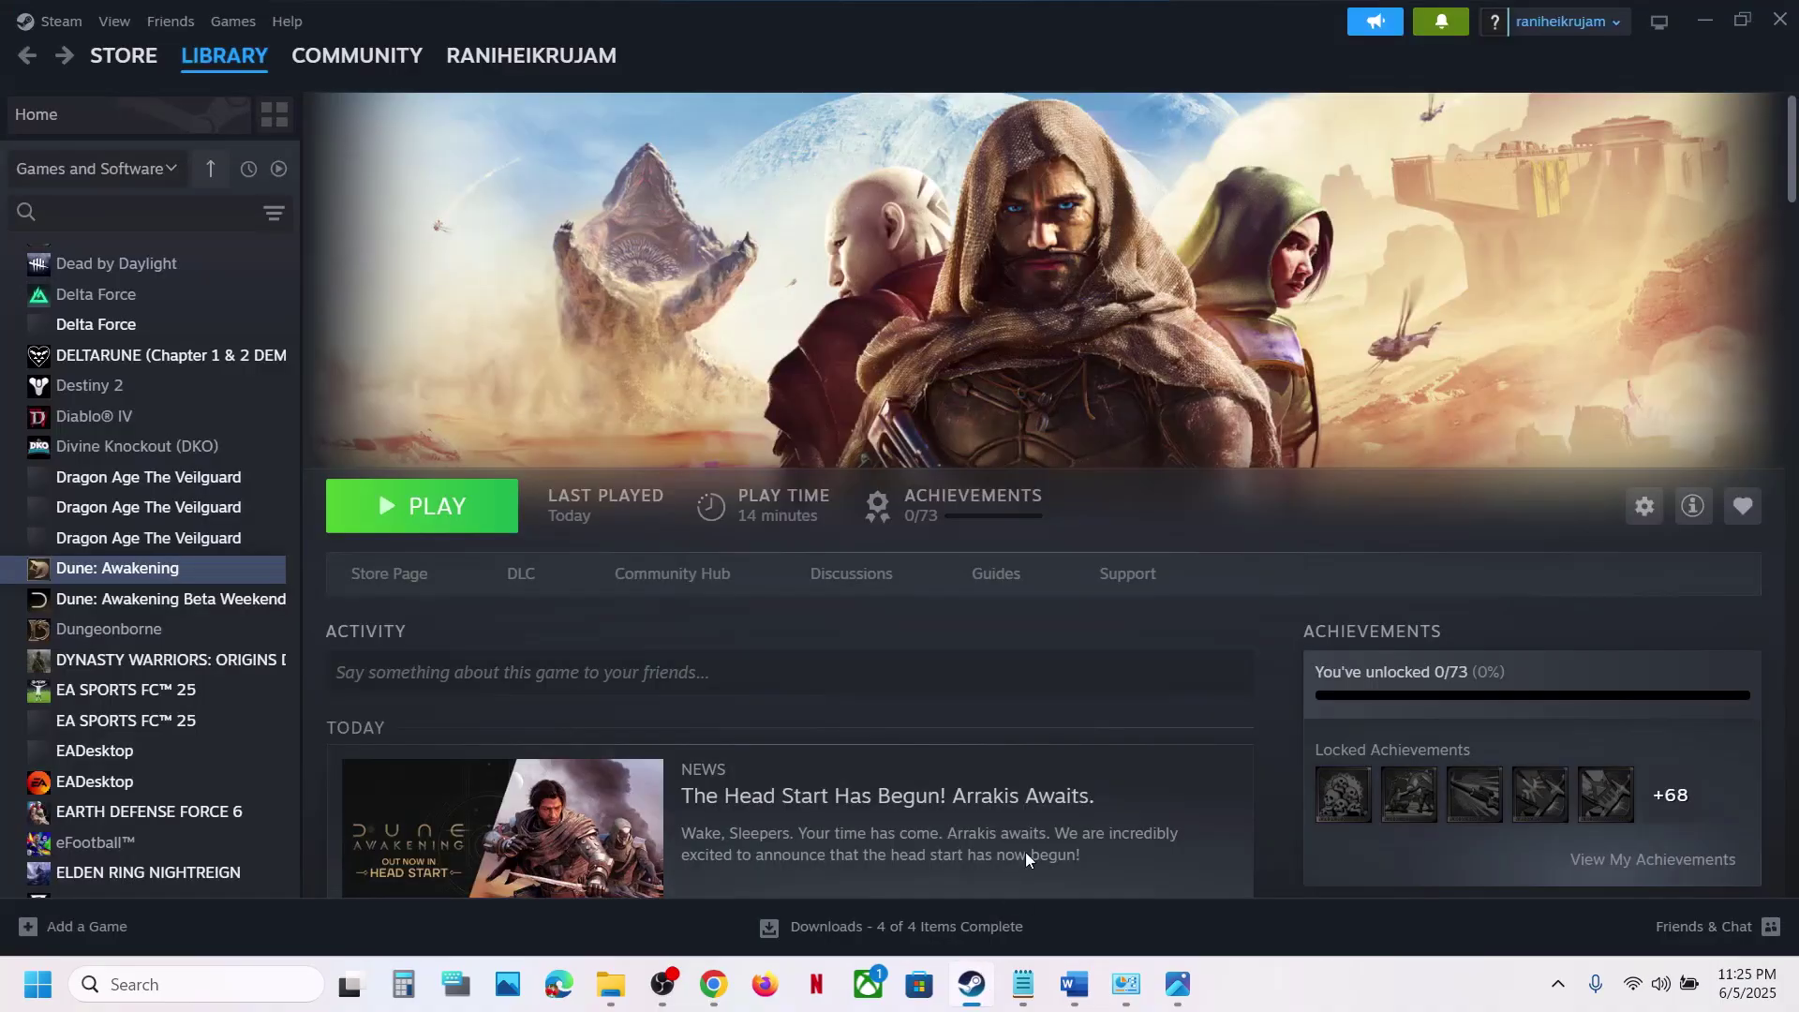
pyautogui.click(1074, 984)
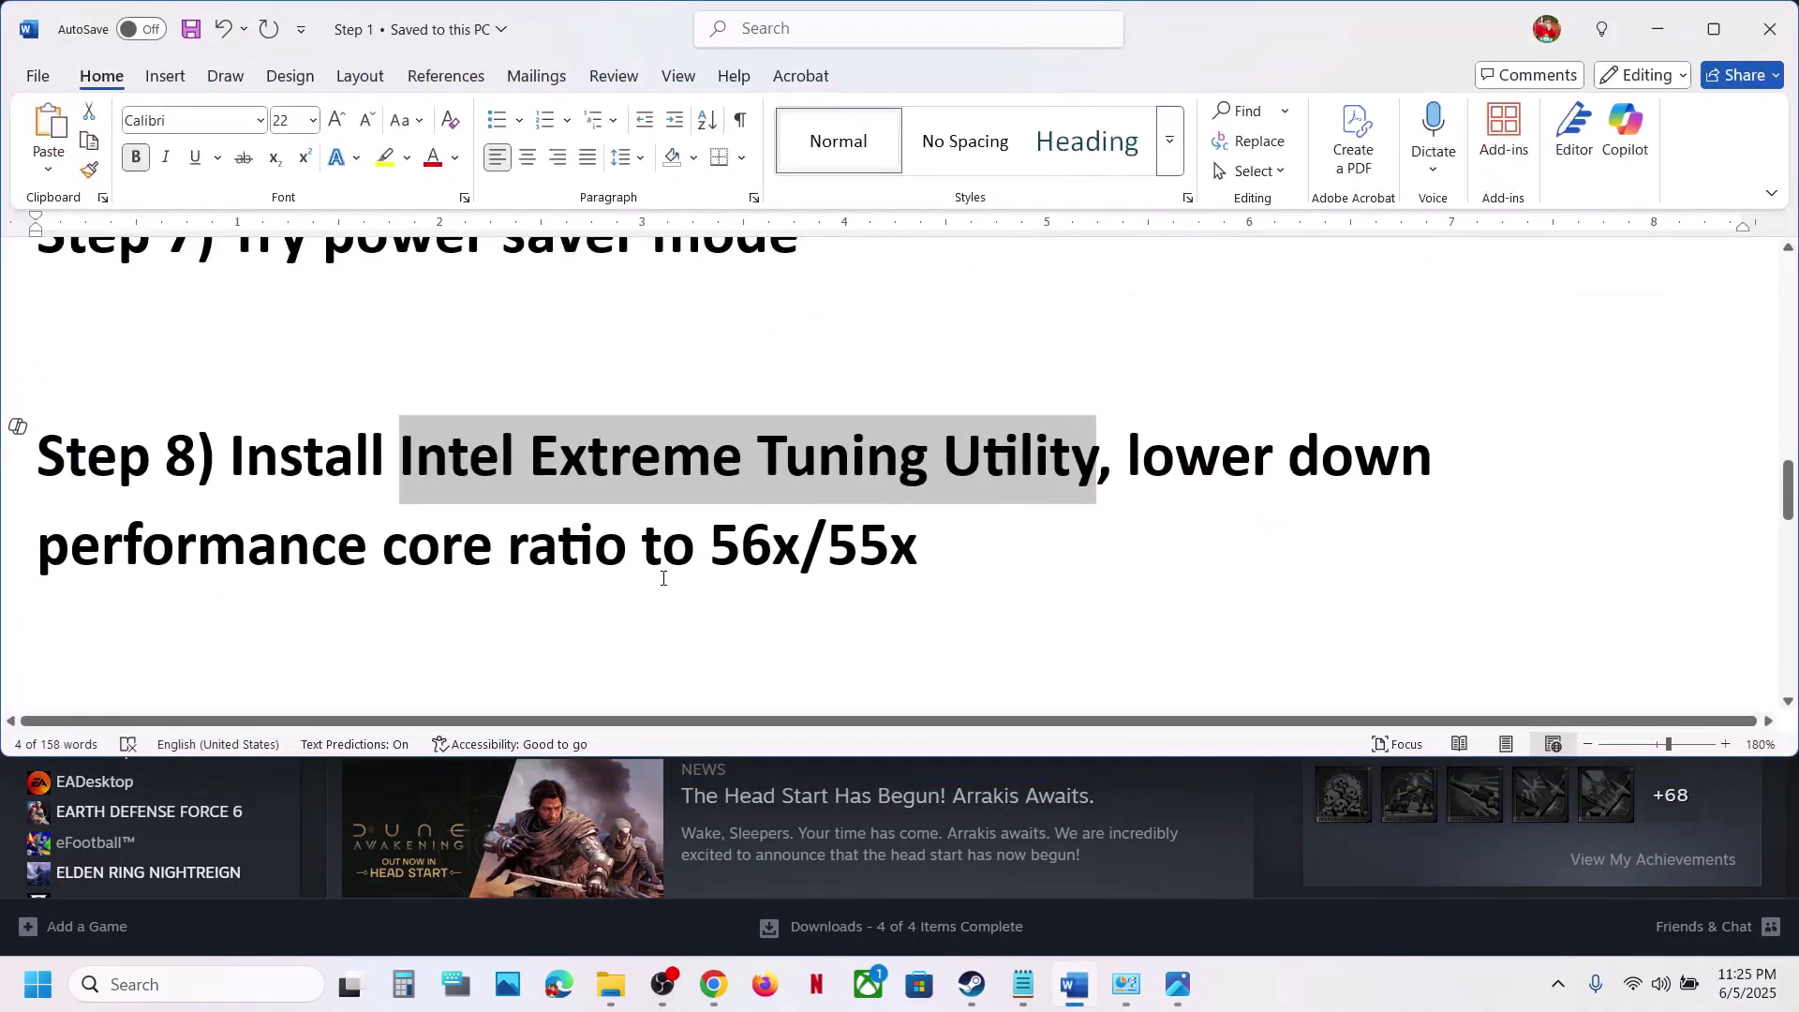
pyautogui.scroll(-3, 663, 577)
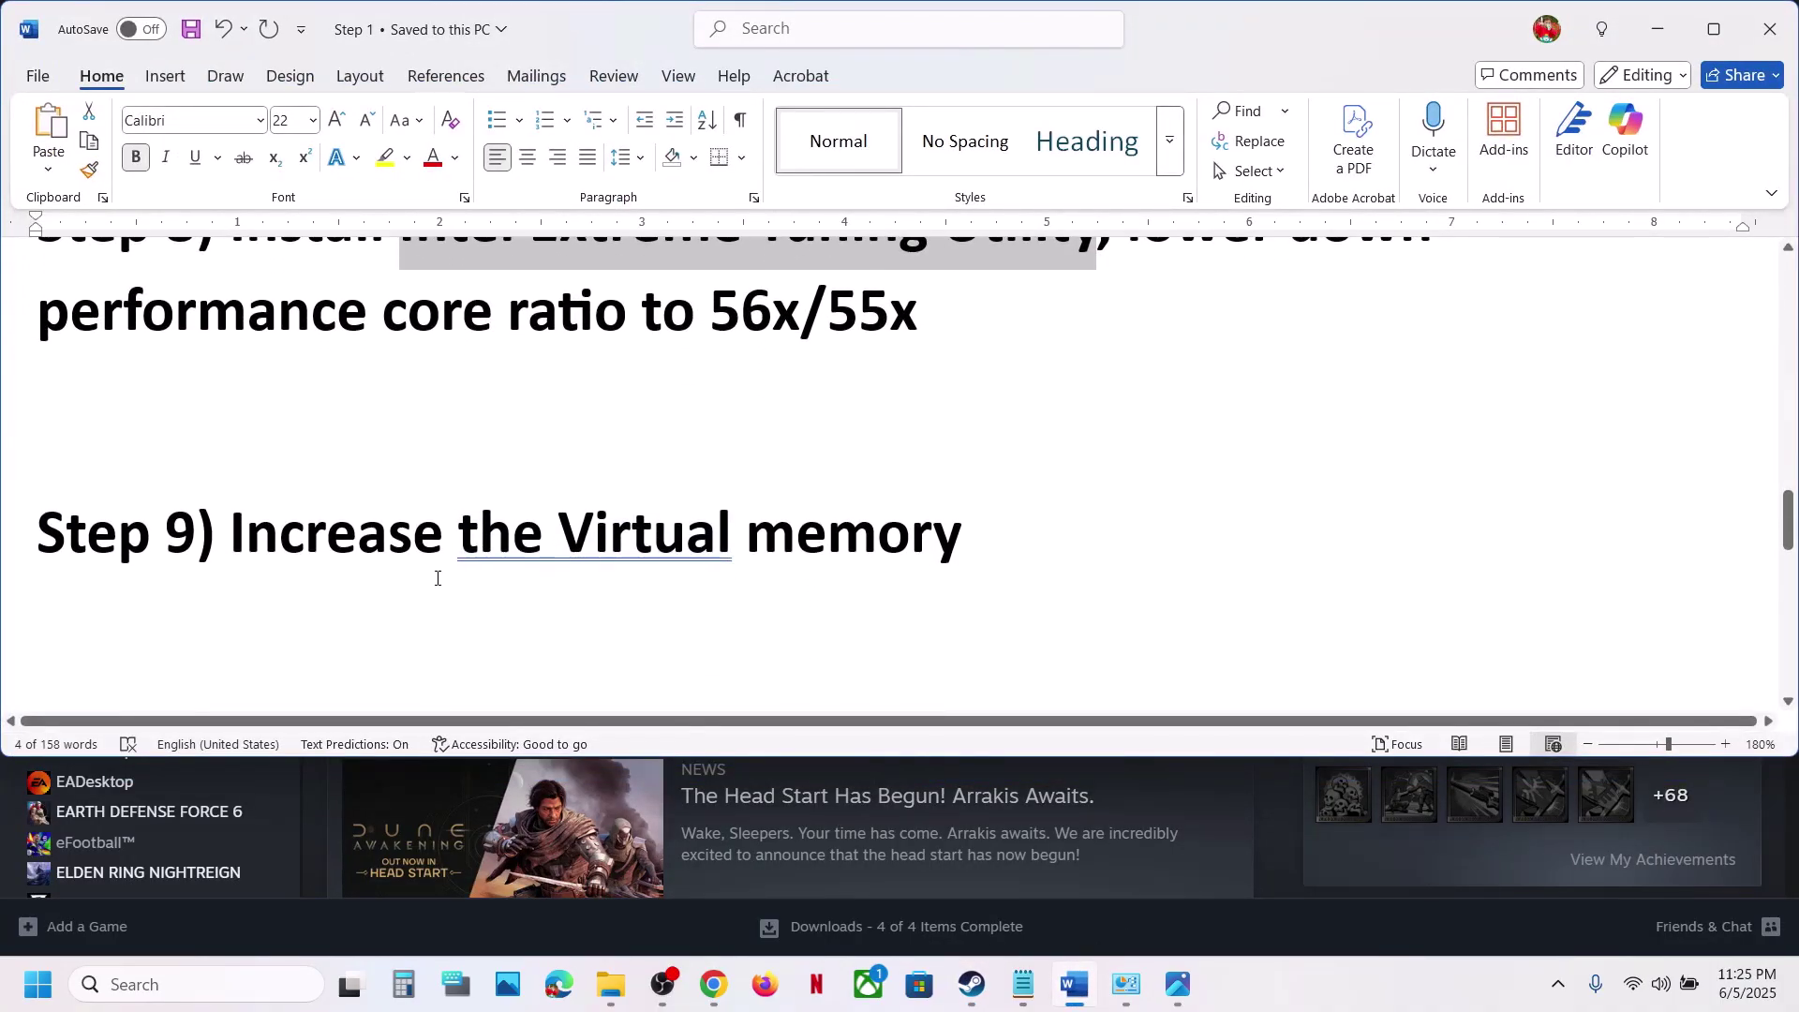
pyautogui.moveTo(246, 532); pyautogui.dragTo(371, 513)
# Step: Copy the line View Advanced system settings from the Word notes on virtual memory sizes
pyautogui.click(1277, 972)
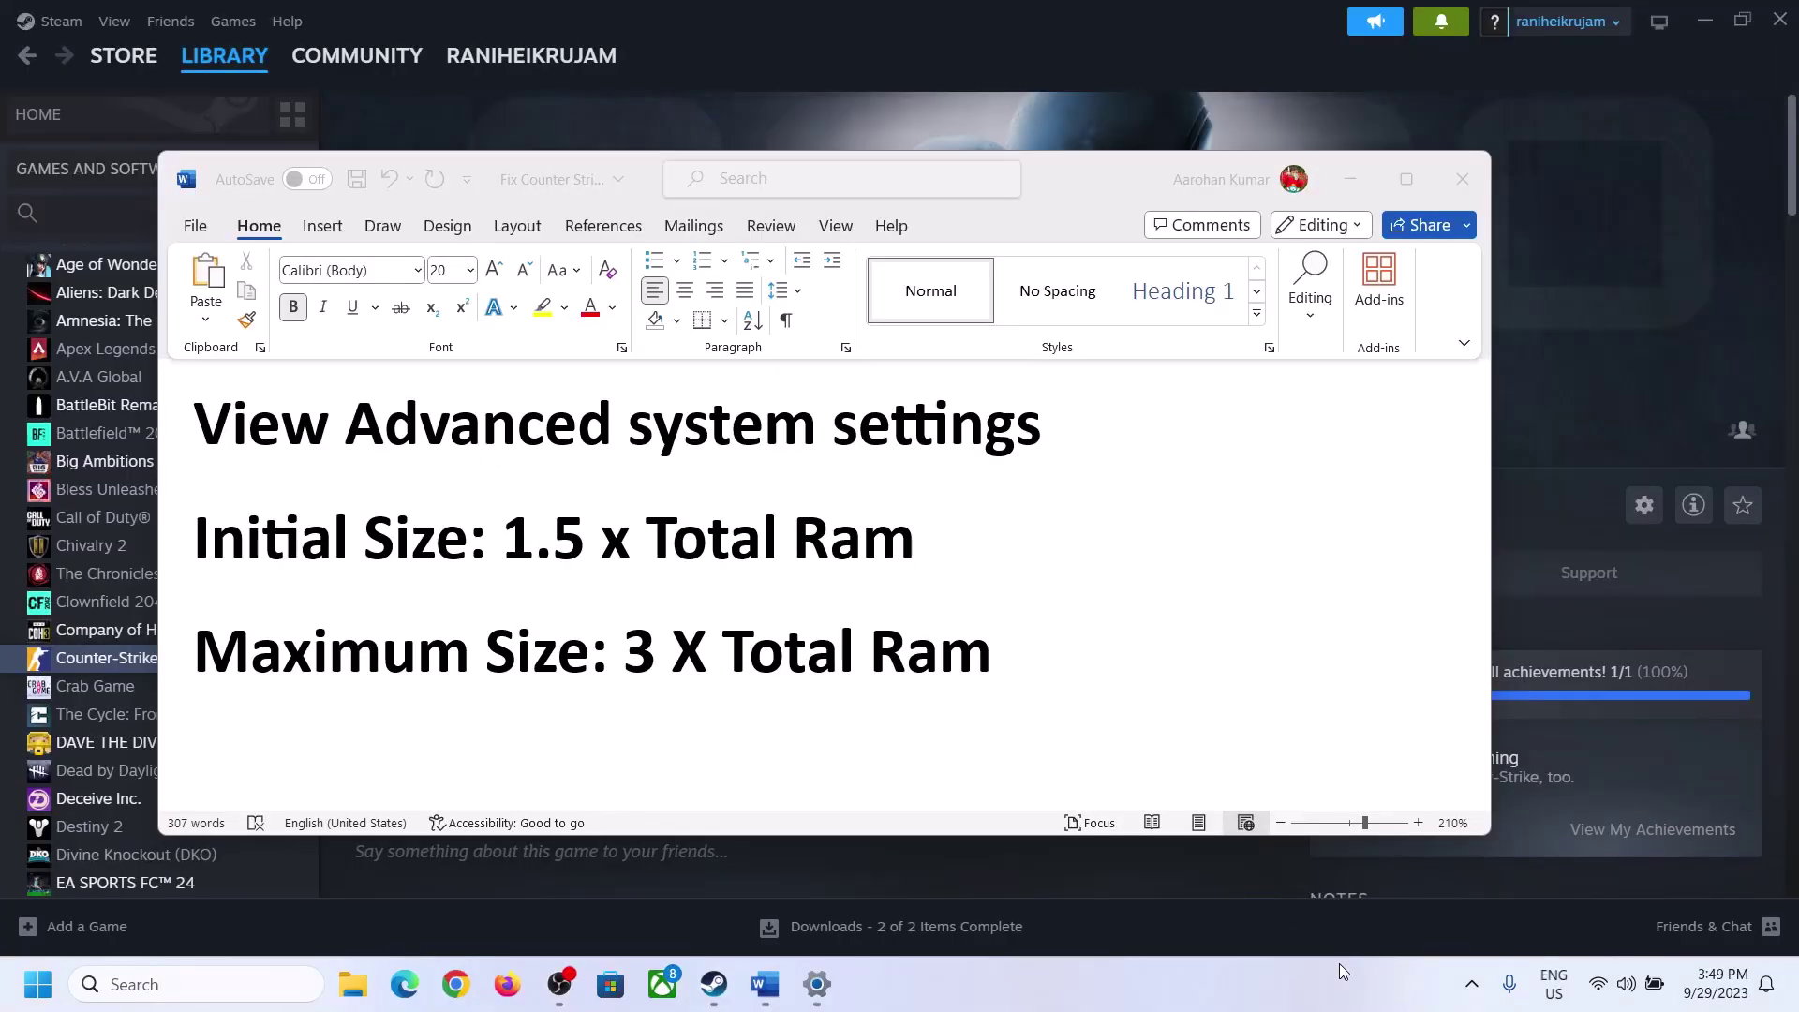
pyautogui.click(254, 428)
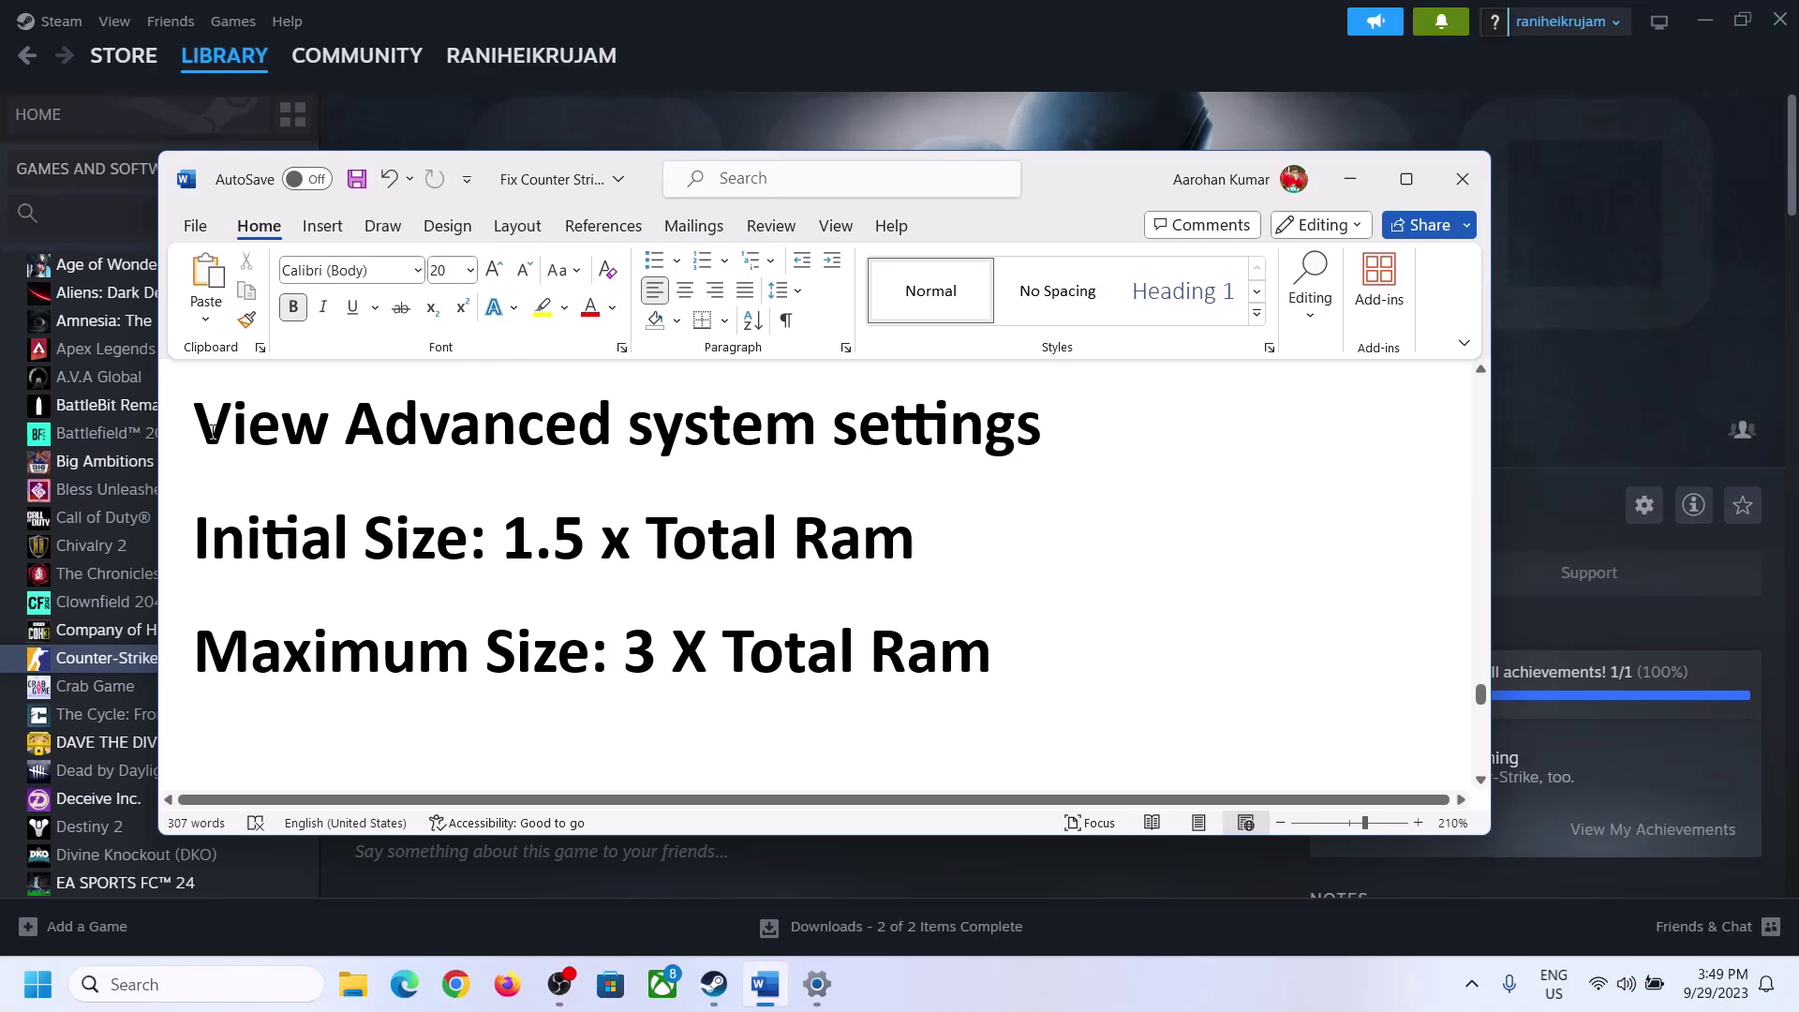
pyautogui.moveTo(213, 432); pyautogui.dragTo(991, 447)
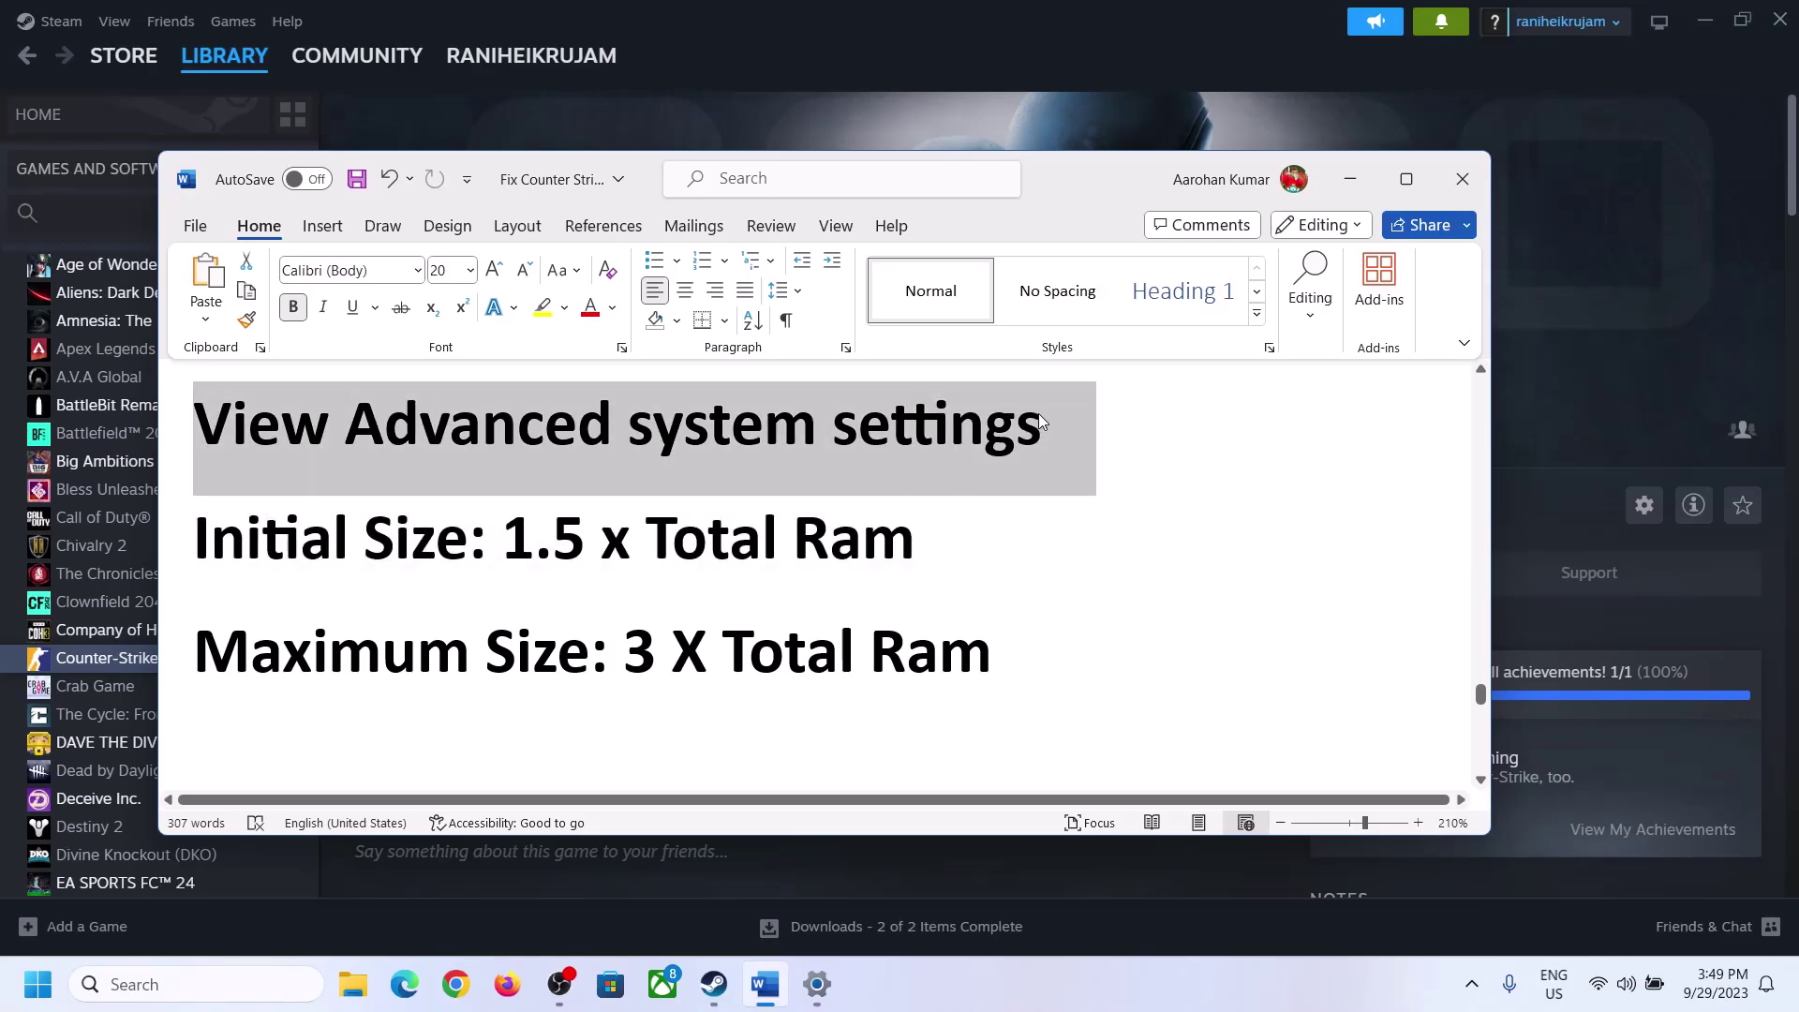
pyautogui.hotkey('ctrl', 'c')
# Step: Search Windows for View Advanced system settings, open it and bring up the Performance settings
pyautogui.click(214, 983)
pyautogui.hotkey('ctrl', 'v')
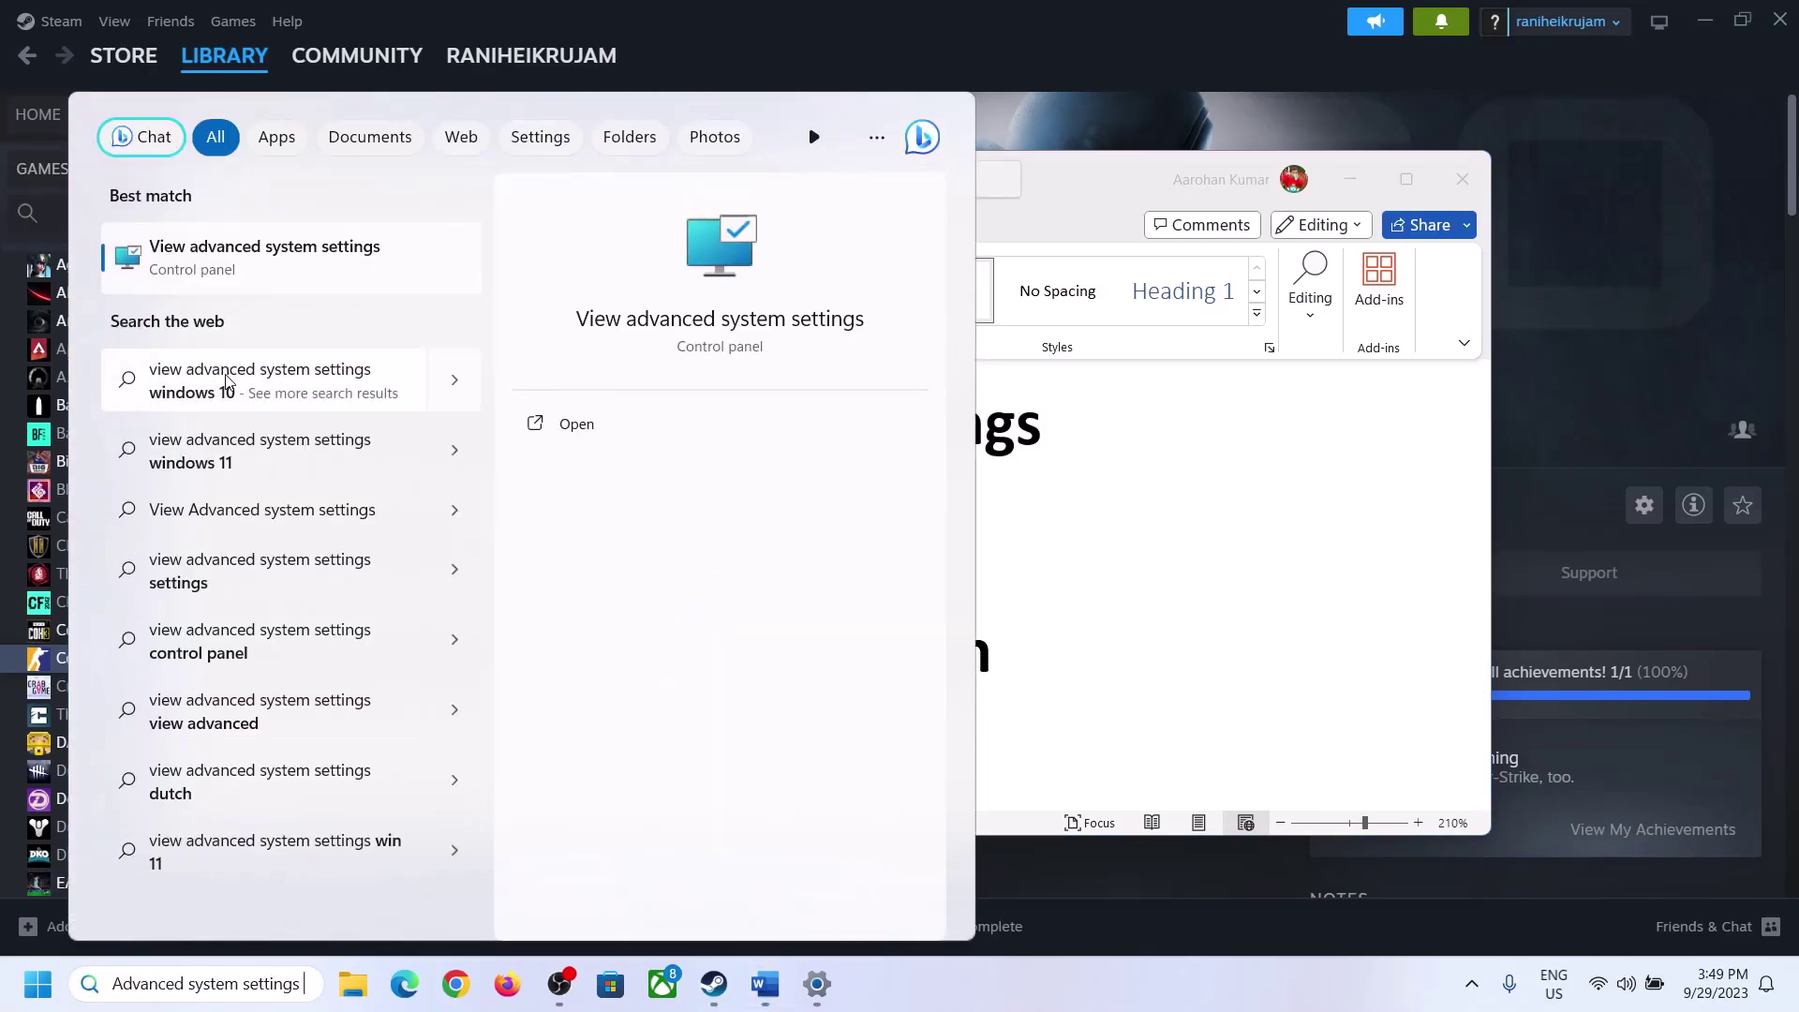
pyautogui.click(253, 271)
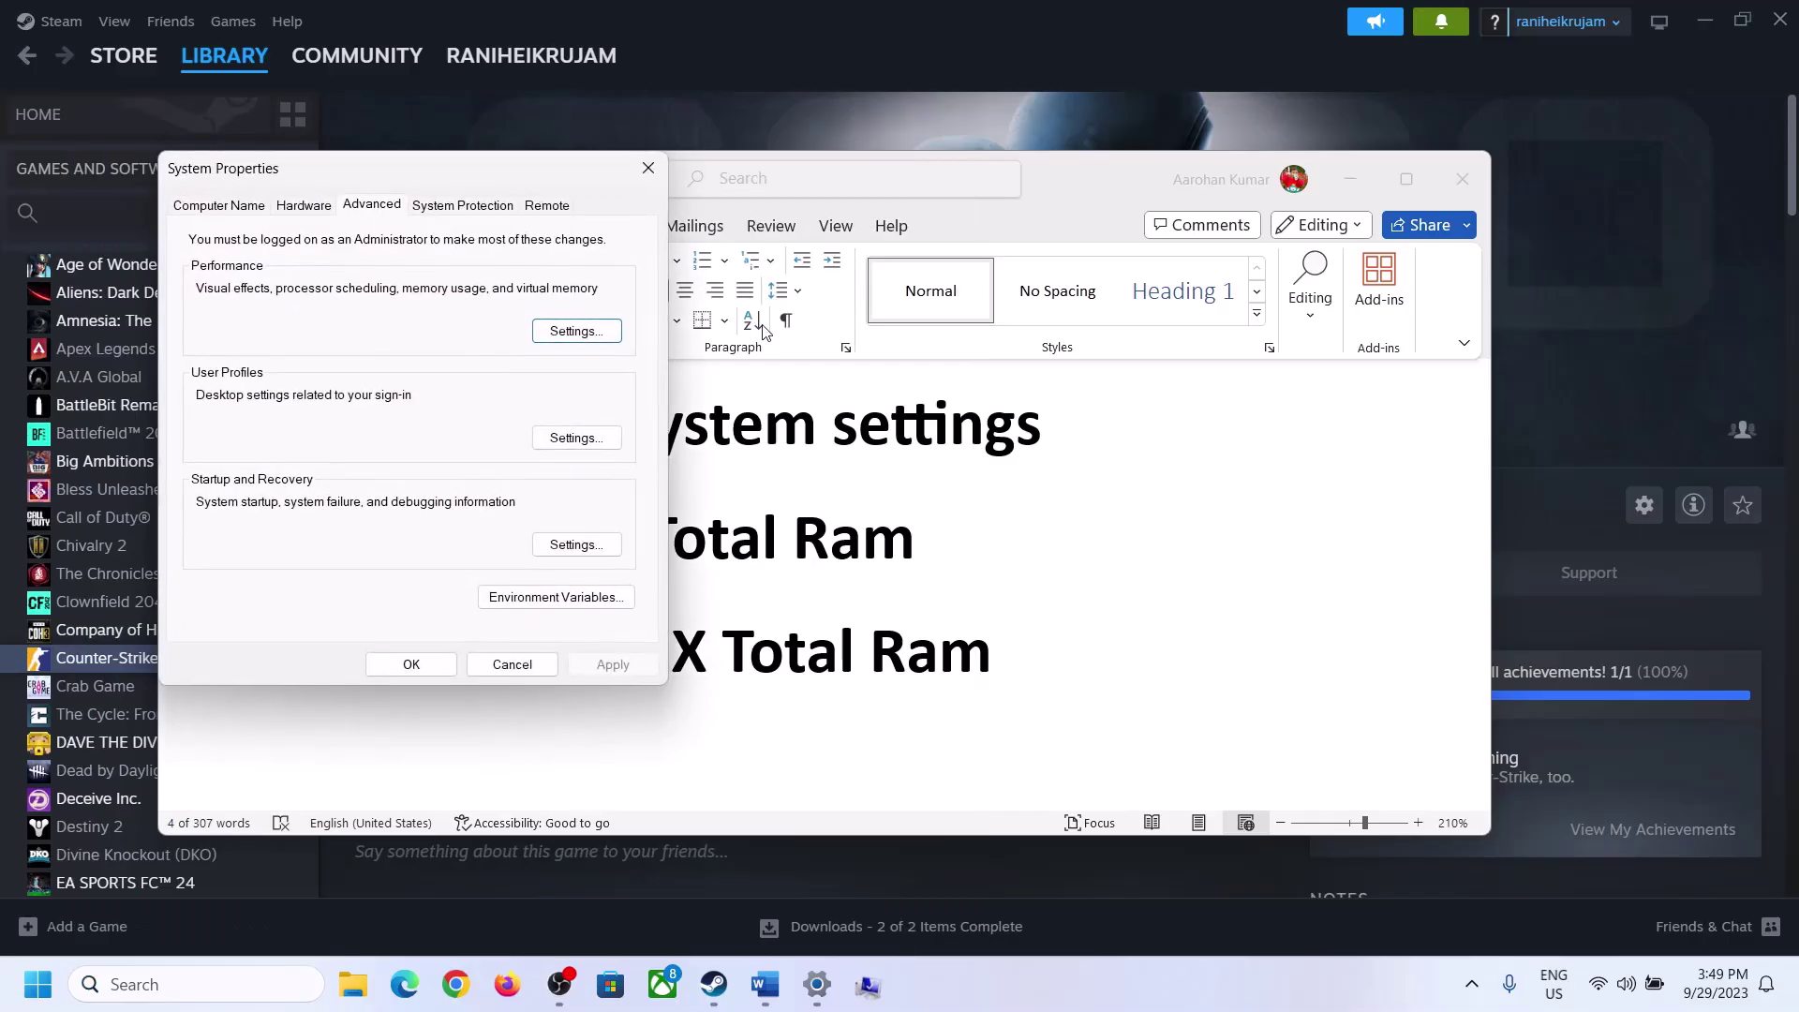
pyautogui.moveTo(372, 181); pyautogui.dragTo(806, 325)
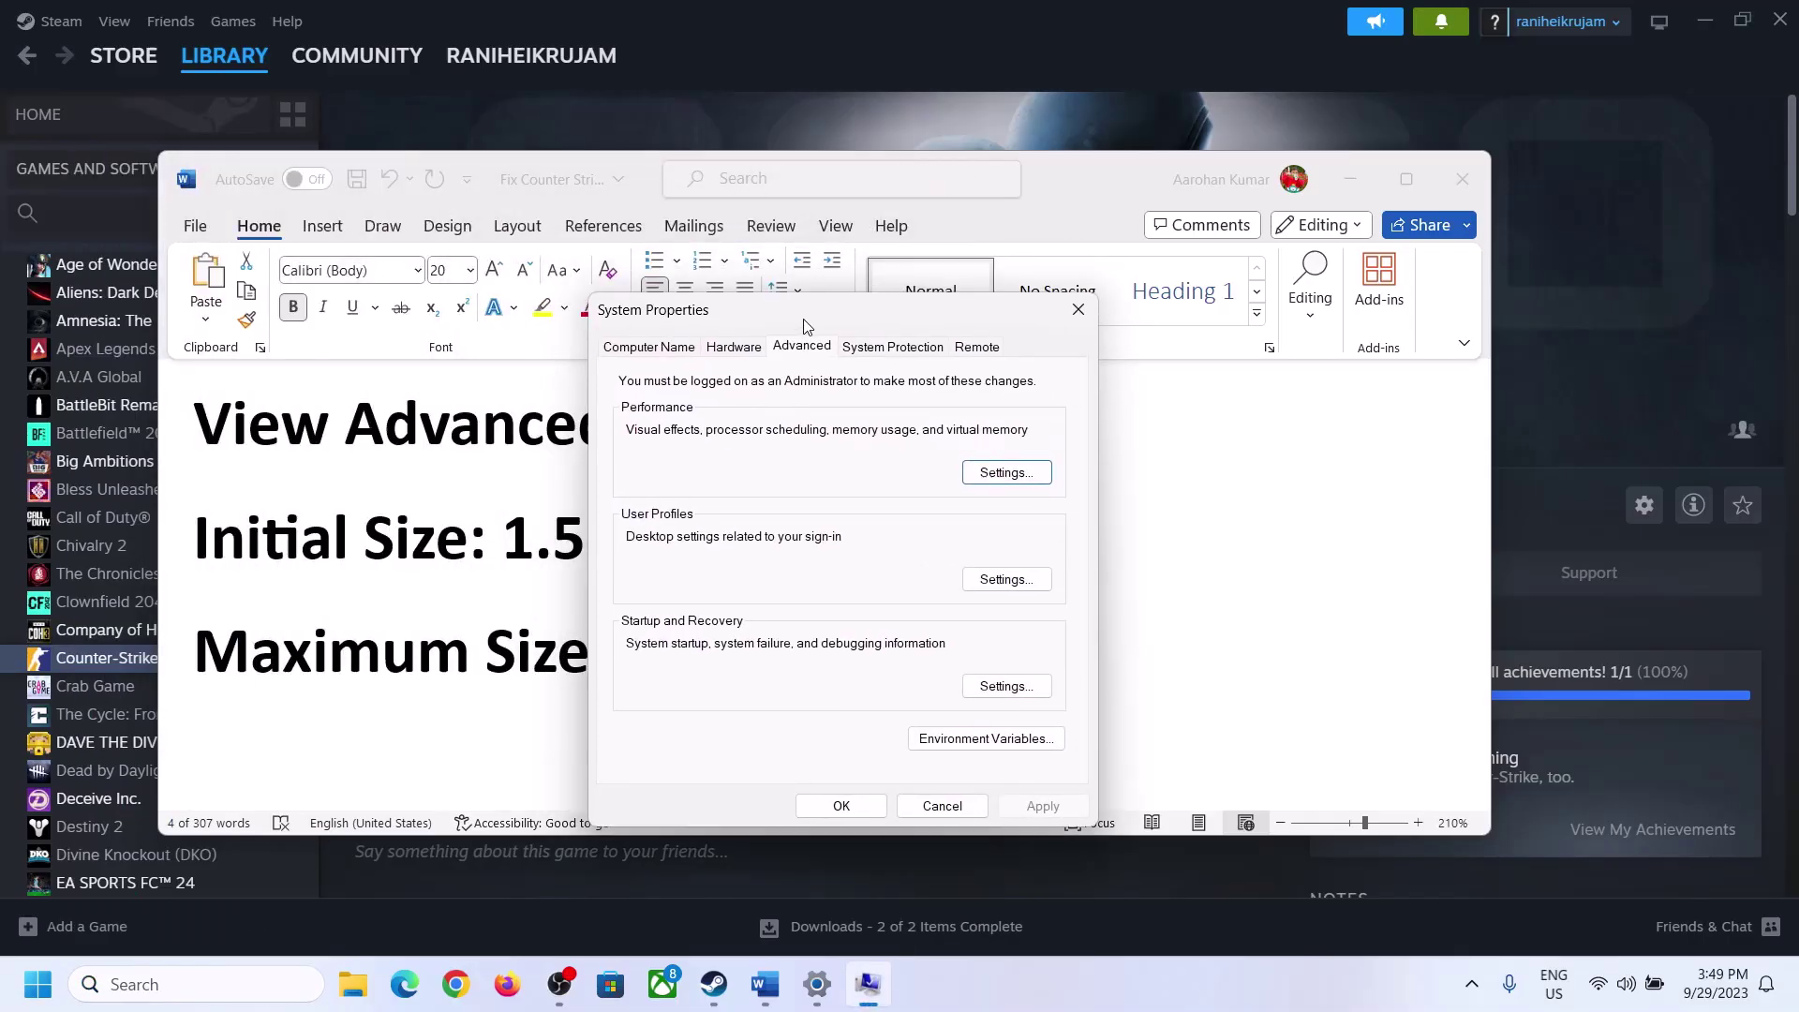
pyautogui.click(1004, 478)
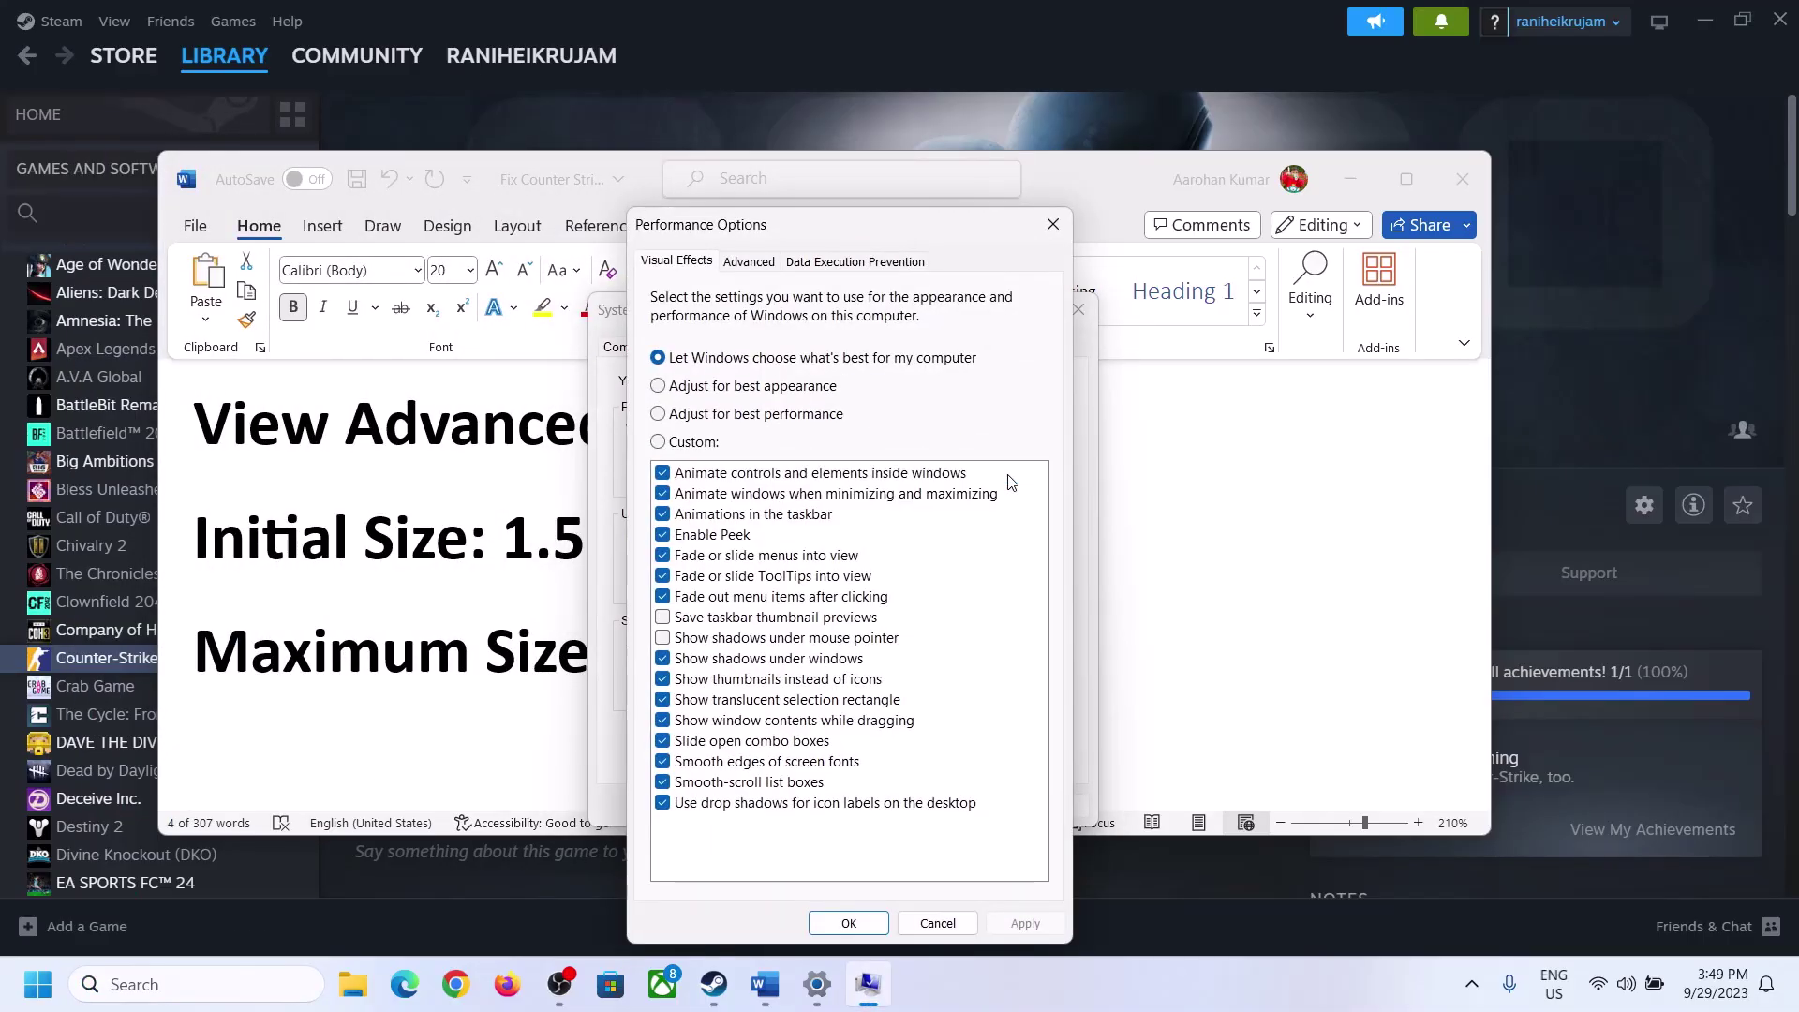